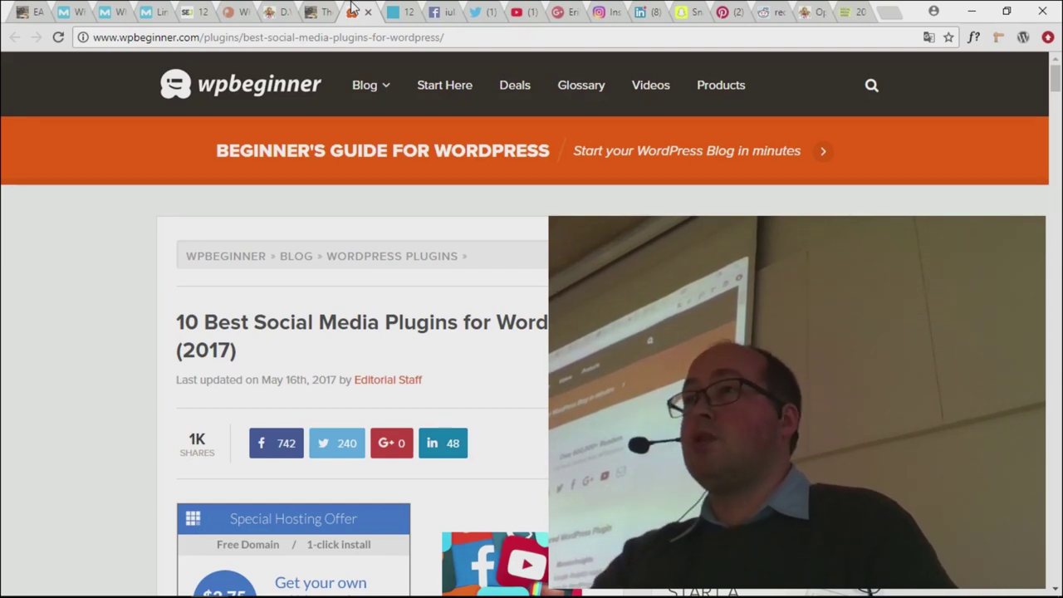
Step: Search for "facebook developer" in a new browser tab and open the Facebook for Developers site
{"action": "key", "text": "ctrl+t"}
{"action": "type", "text": "faceoo"}
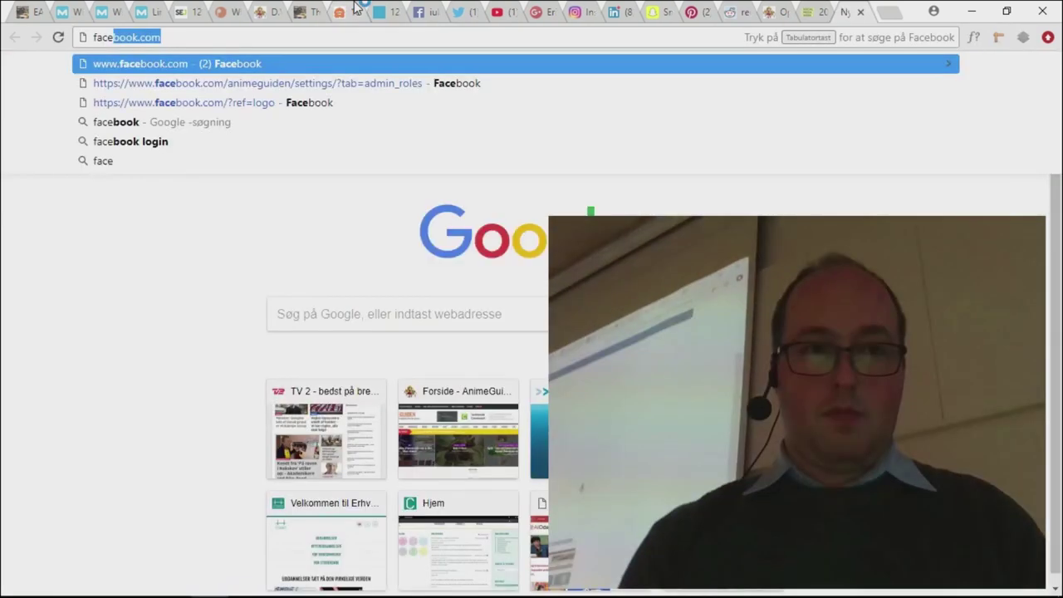
{"action": "key", "text": "BackSpace"}
{"action": "key", "text": "BackSpace"}
{"action": "type", "text": "b"}
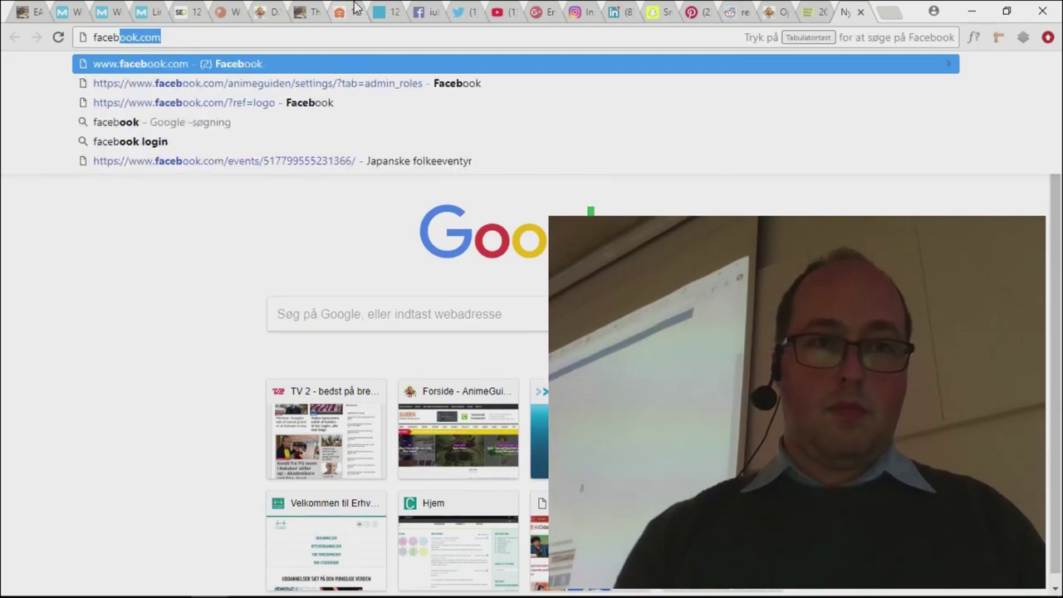
{"action": "type", "text": "ook developer"}
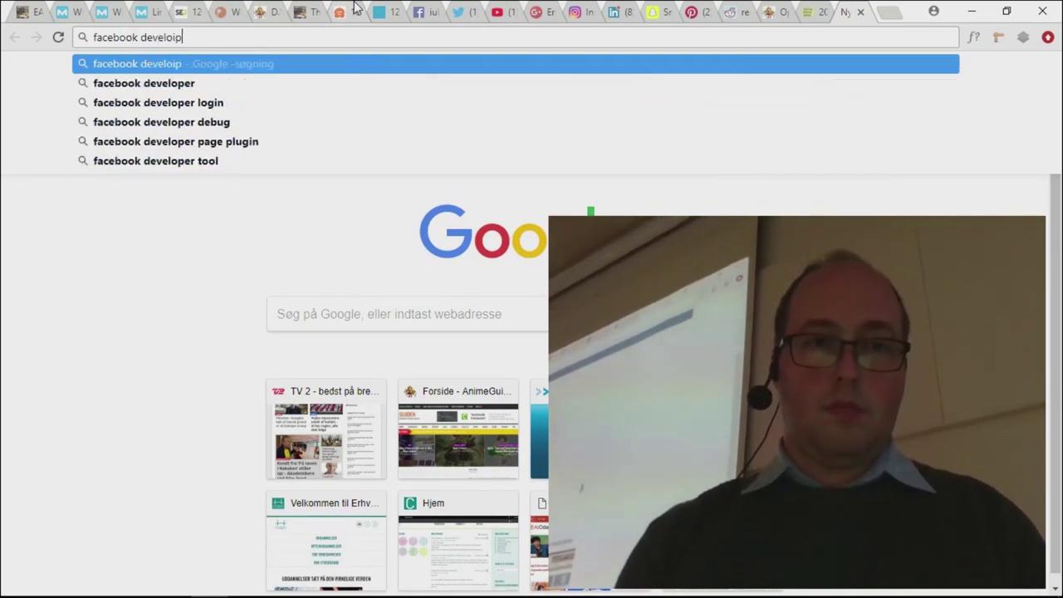
{"action": "key", "text": "Return"}
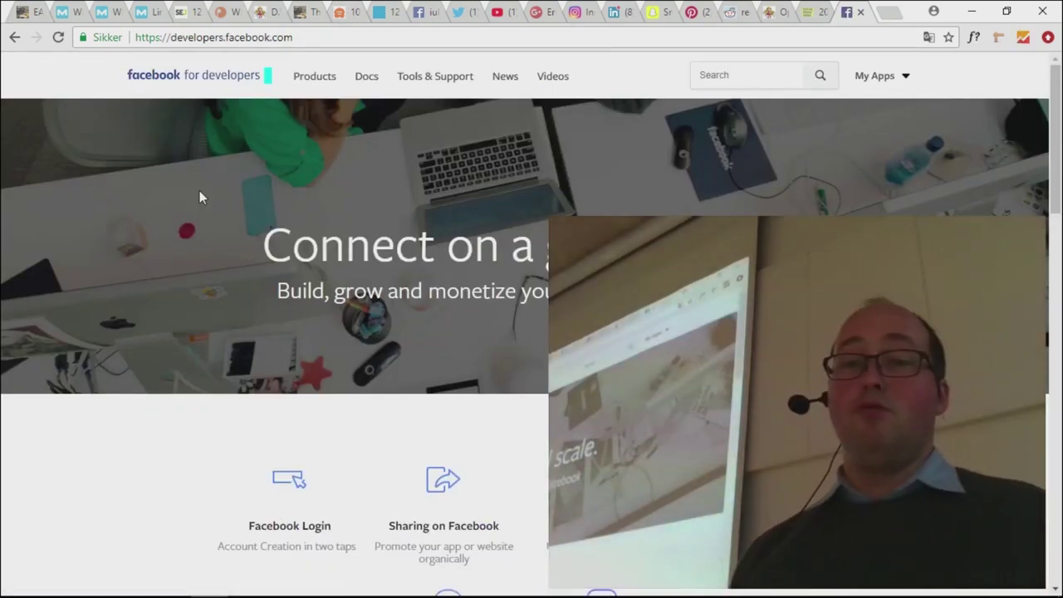
Step: Look through the Facebook for Developers home page, including its product offerings and recent blog posts
{"action": "scroll", "coordinate": [204, 252], "scroll_direction": "down", "scroll_amount": 14}
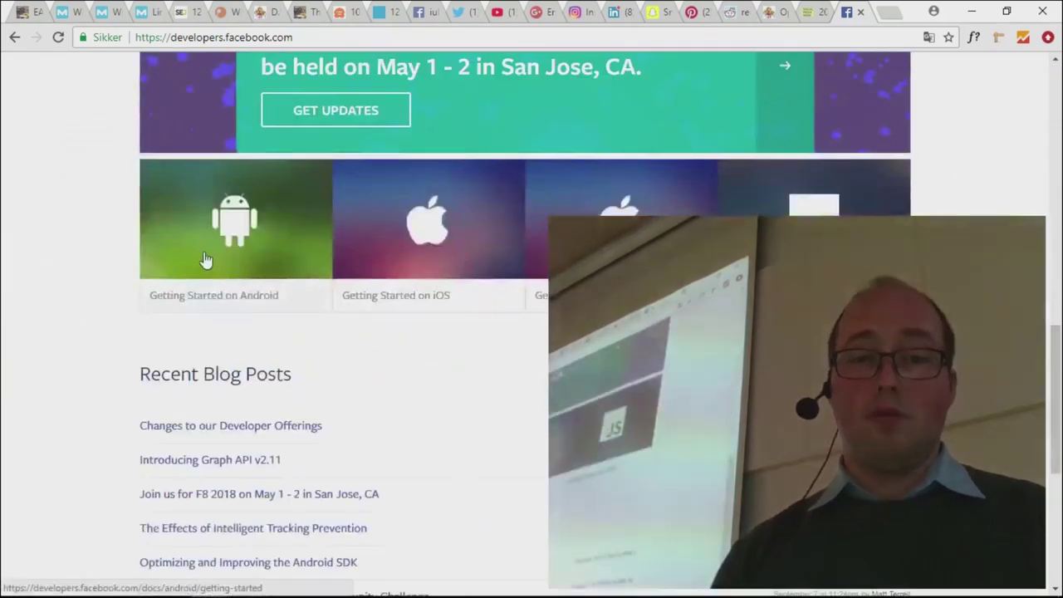
{"action": "scroll", "coordinate": [206, 260], "scroll_direction": "up", "scroll_amount": 14}
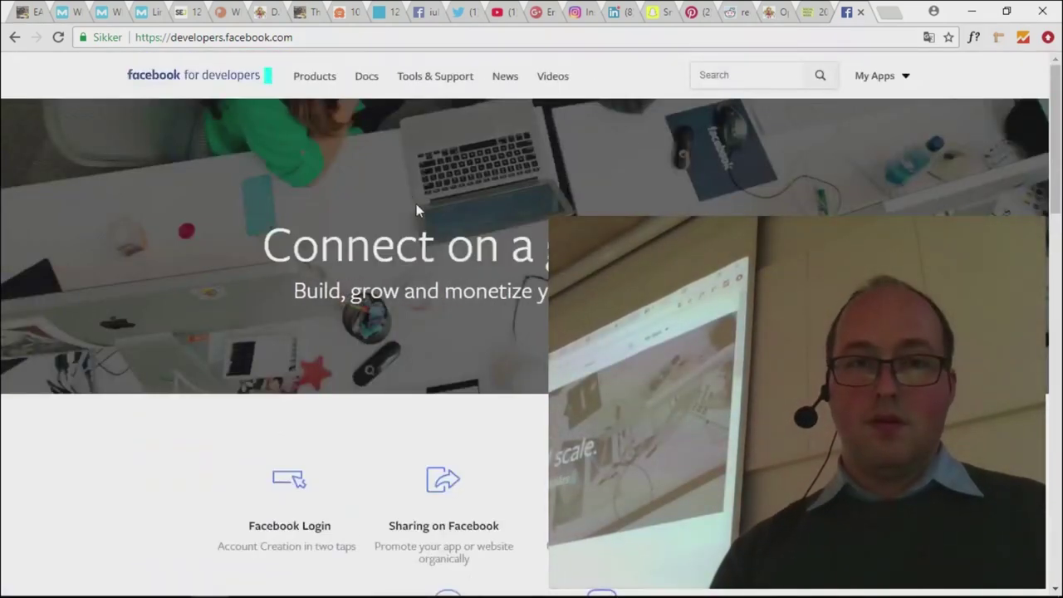
{"action": "scroll", "coordinate": [398, 164], "scroll_direction": "down", "scroll_amount": 2}
{"action": "scroll", "coordinate": [397, 164], "scroll_direction": "down", "scroll_amount": 10}
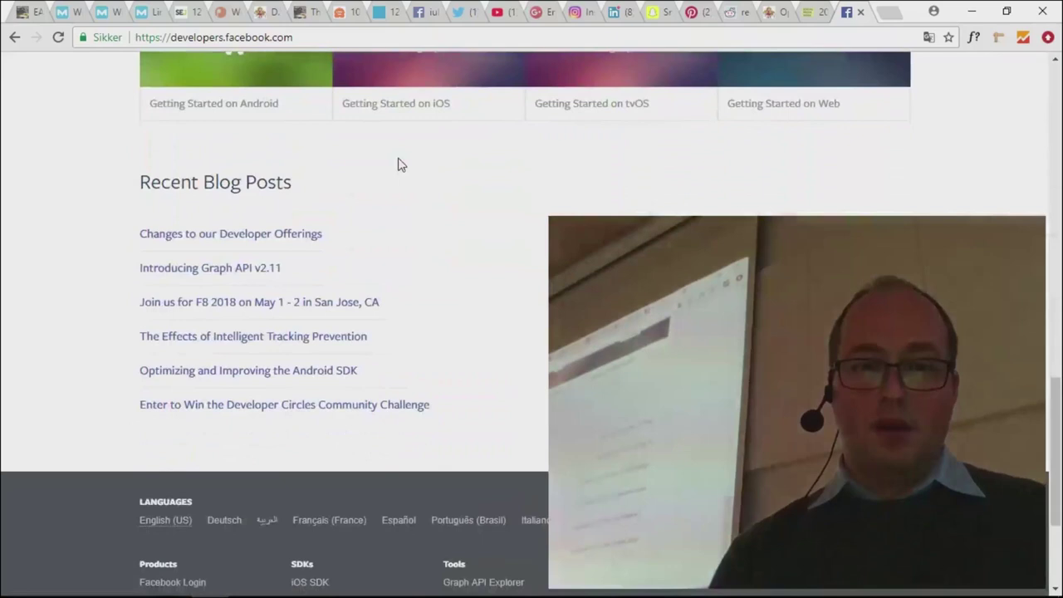
{"action": "scroll", "coordinate": [398, 164], "scroll_direction": "up", "scroll_amount": 4}
{"action": "scroll", "coordinate": [398, 164], "scroll_direction": "up", "scroll_amount": 8}
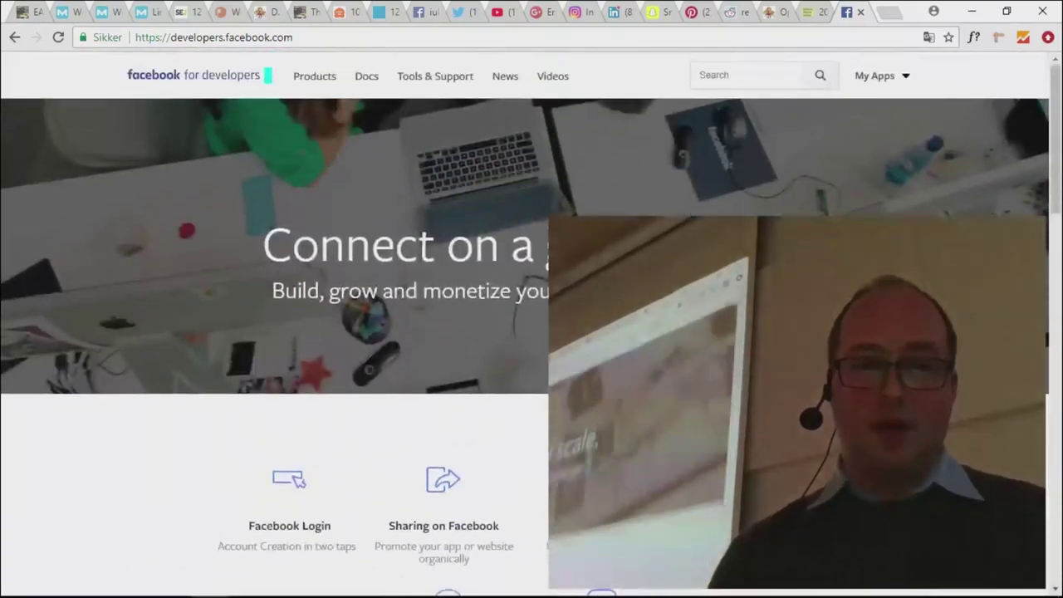
{"action": "scroll", "coordinate": [372, 359], "scroll_direction": "down", "scroll_amount": 1}
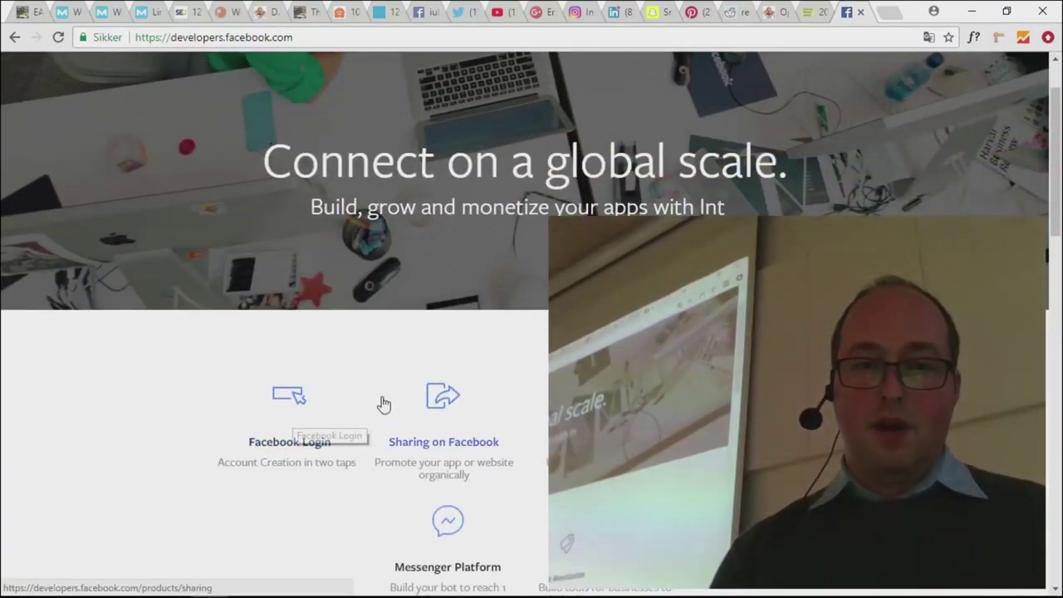
{"action": "scroll", "coordinate": [462, 417], "scroll_direction": "down", "scroll_amount": 3}
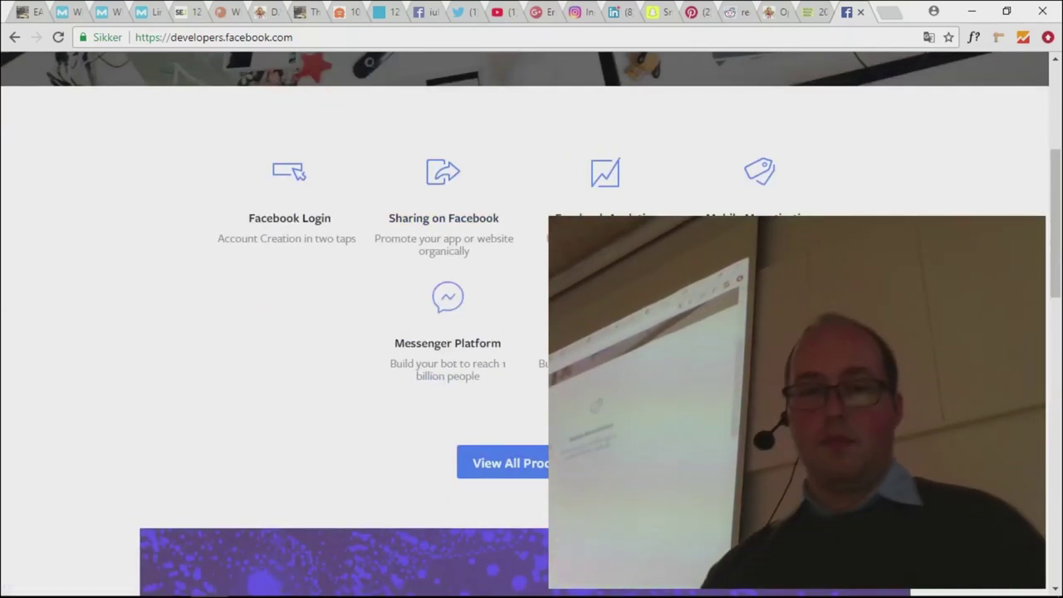
{"action": "scroll", "coordinate": [332, 332], "scroll_direction": "down", "scroll_amount": 2}
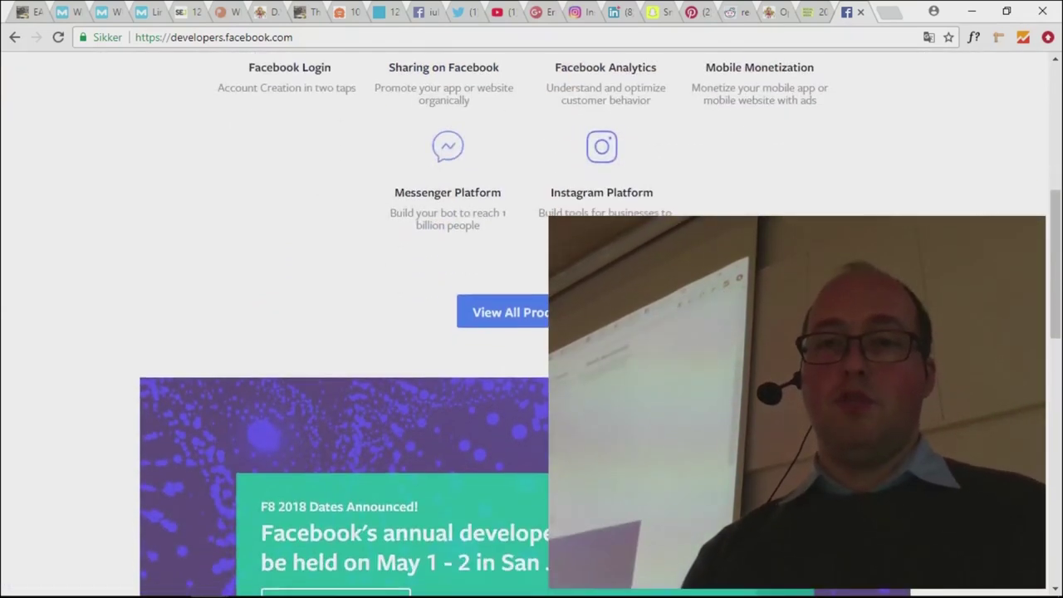
Step: Open the page listing all Facebook developer products and look through it down to the footer
{"action": "scroll", "coordinate": [332, 333], "scroll_direction": "up", "scroll_amount": 2}
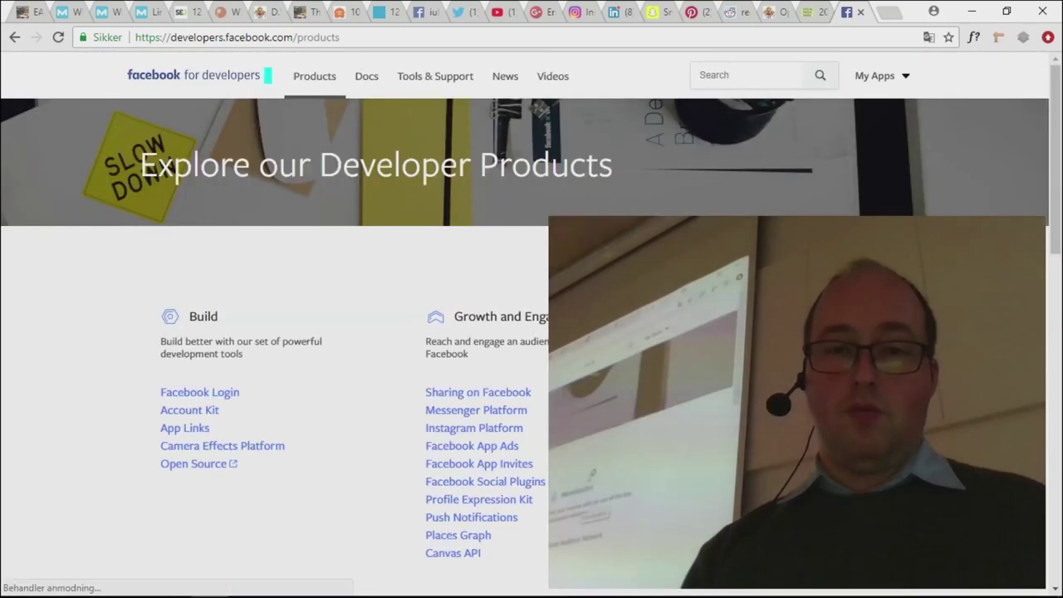
{"action": "scroll", "coordinate": [532, 332], "scroll_direction": "down", "scroll_amount": 10}
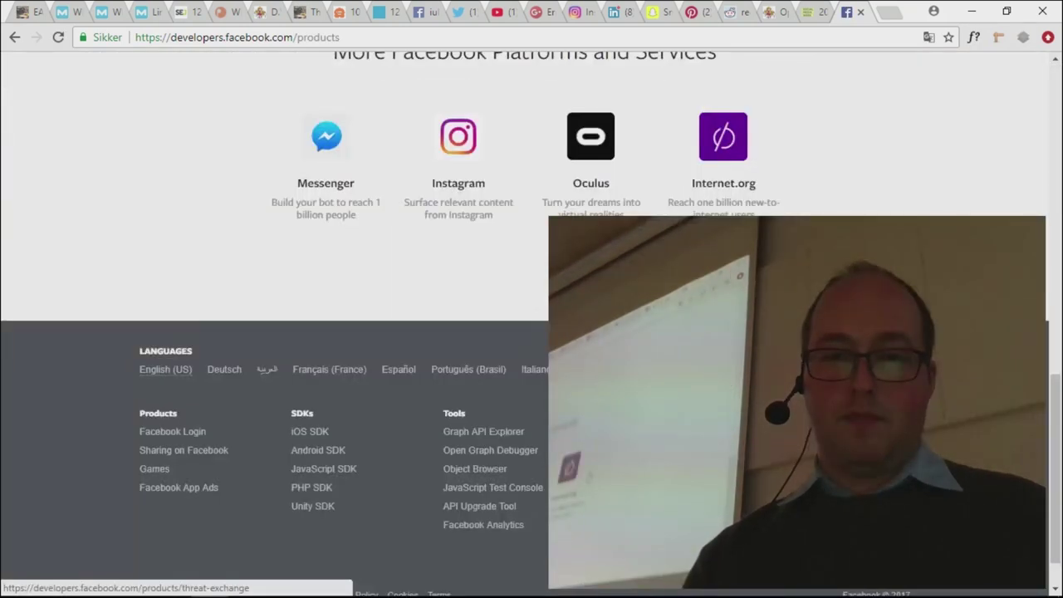
{"action": "scroll", "coordinate": [532, 333], "scroll_direction": "down", "scroll_amount": 1}
{"action": "scroll", "coordinate": [847, 124], "scroll_direction": "up", "scroll_amount": 10}
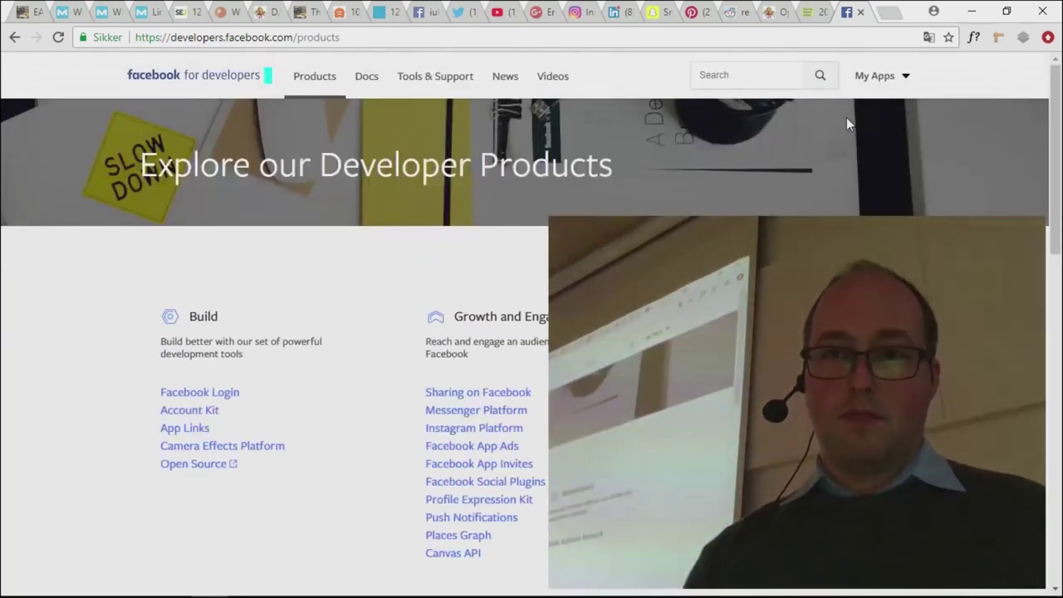
Step: View the Klubmanga.dk app's developer dashboard, and return to the WordPress theme's Social Profiles options after closing it
{"action": "mouse_move", "coordinate": [883, 83]}
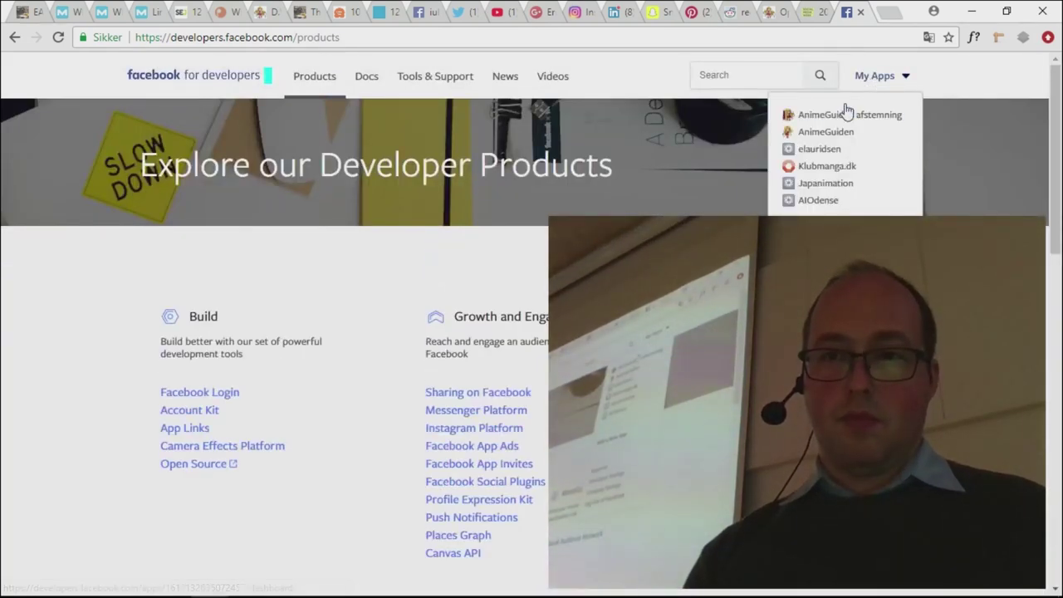
{"action": "left_click", "coordinate": [817, 166]}
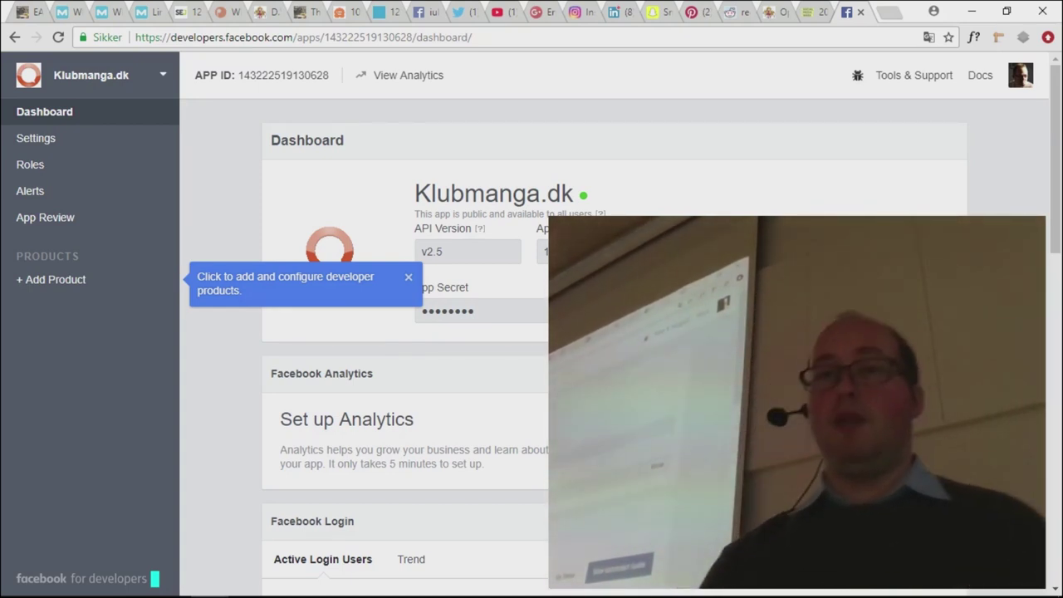
{"action": "left_click", "coordinate": [860, 13]}
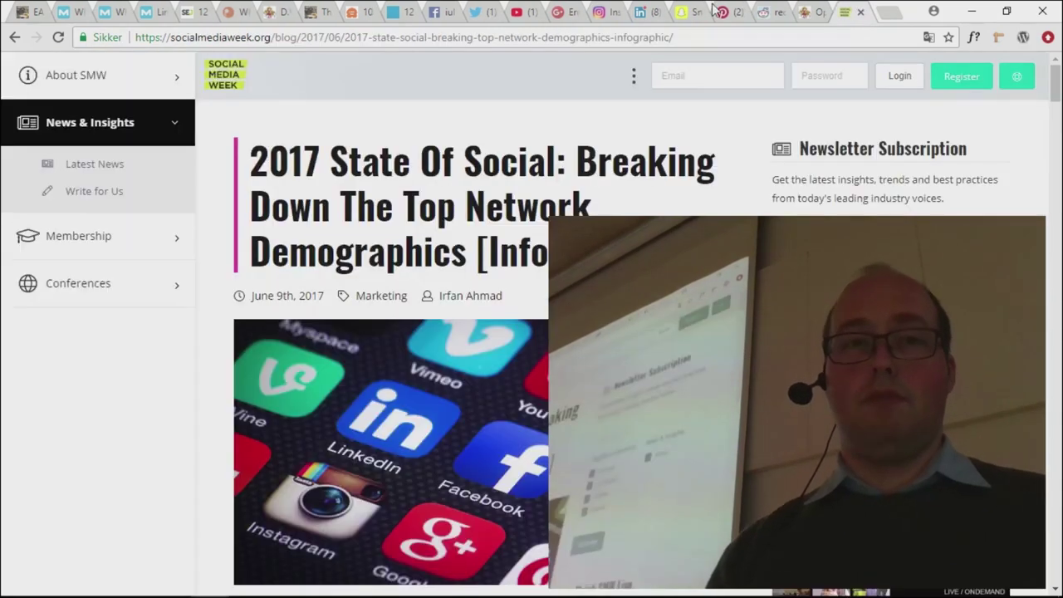
{"action": "left_click", "coordinate": [319, 11]}
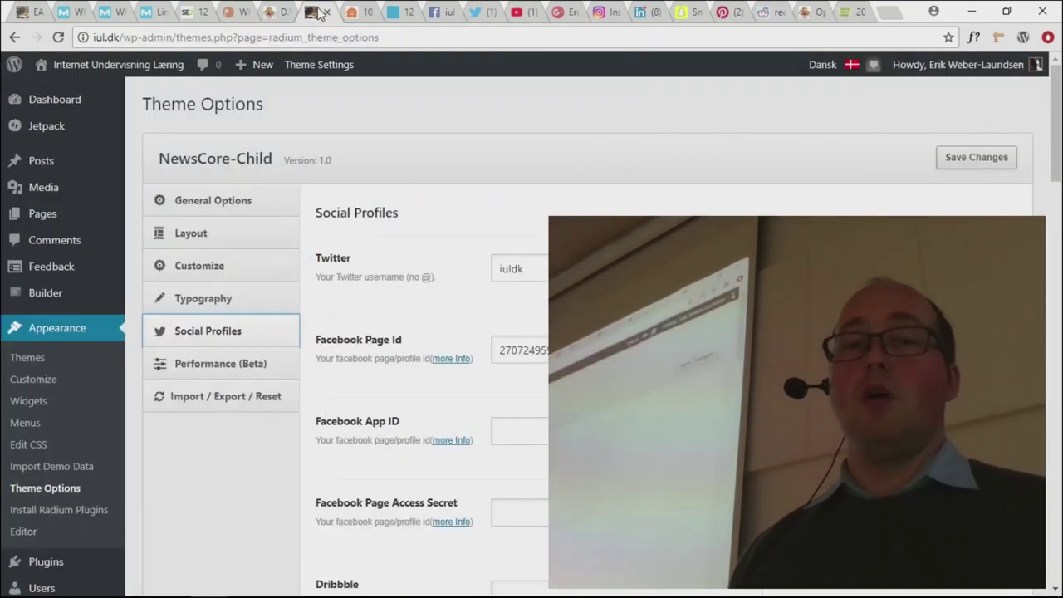
Step: Read through the WPBeginner article on the 10 best social media plugins for WordPress, from the introduction past the last plugin
{"action": "left_click", "coordinate": [354, 13]}
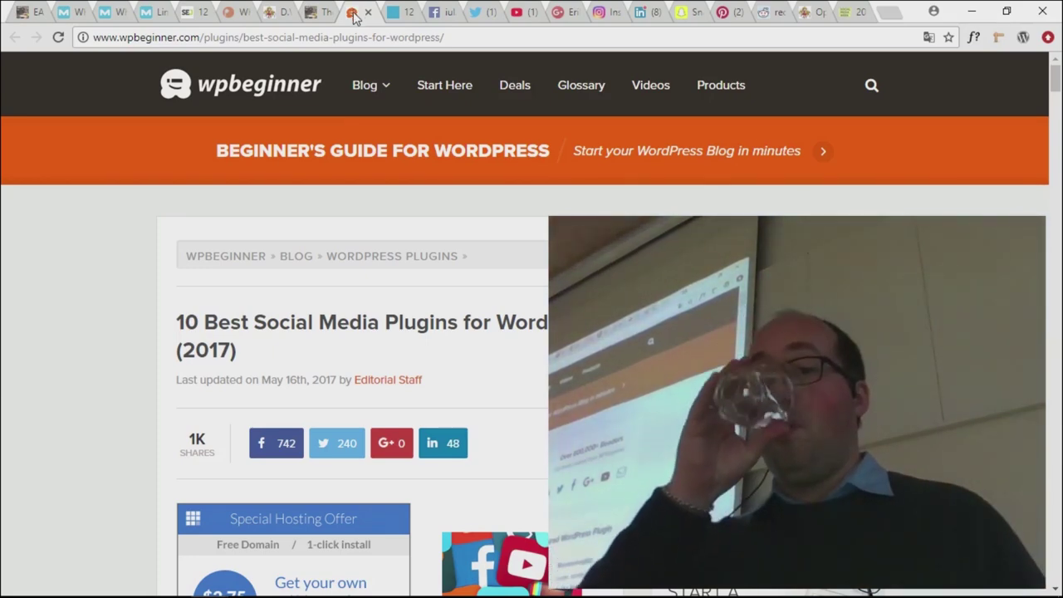
{"action": "scroll", "coordinate": [357, 333], "scroll_direction": "down", "scroll_amount": 4}
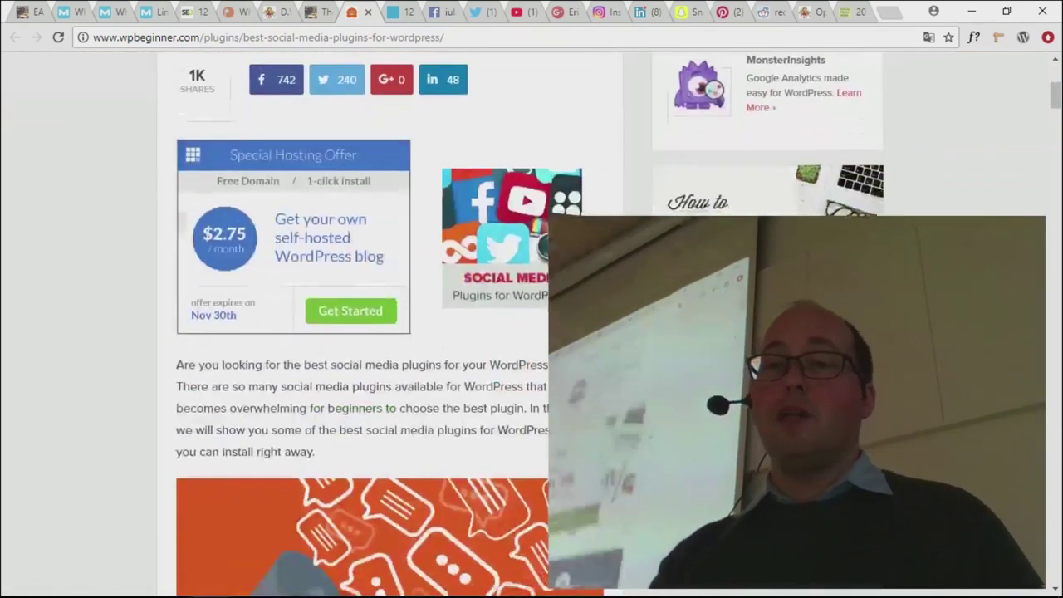
{"action": "scroll", "coordinate": [357, 332], "scroll_direction": "down", "scroll_amount": 2}
{"action": "scroll", "coordinate": [357, 333], "scroll_direction": "down", "scroll_amount": 5}
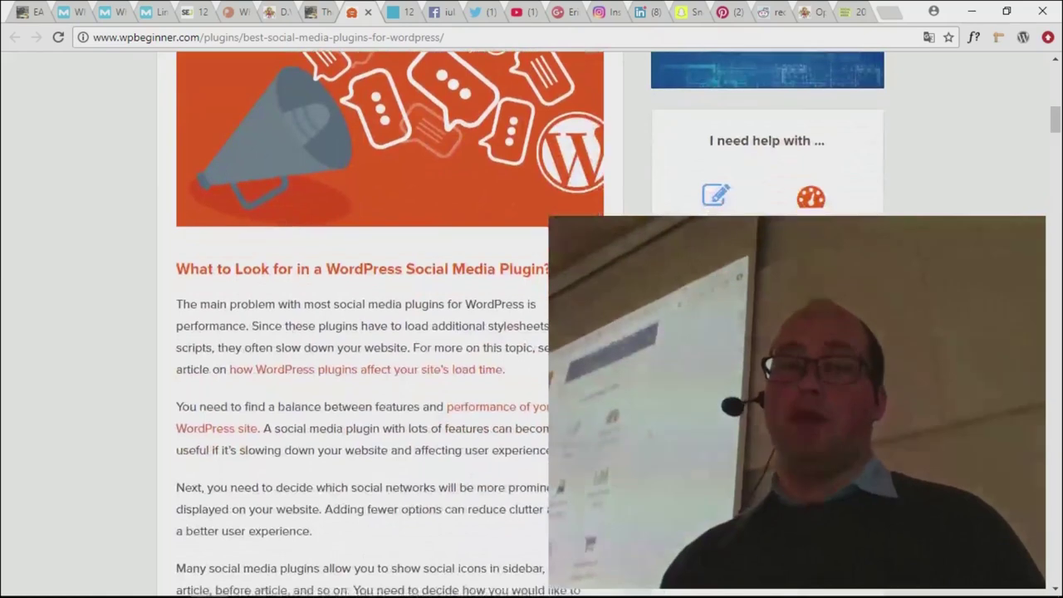
{"action": "scroll", "coordinate": [357, 333], "scroll_direction": "down", "scroll_amount": 6}
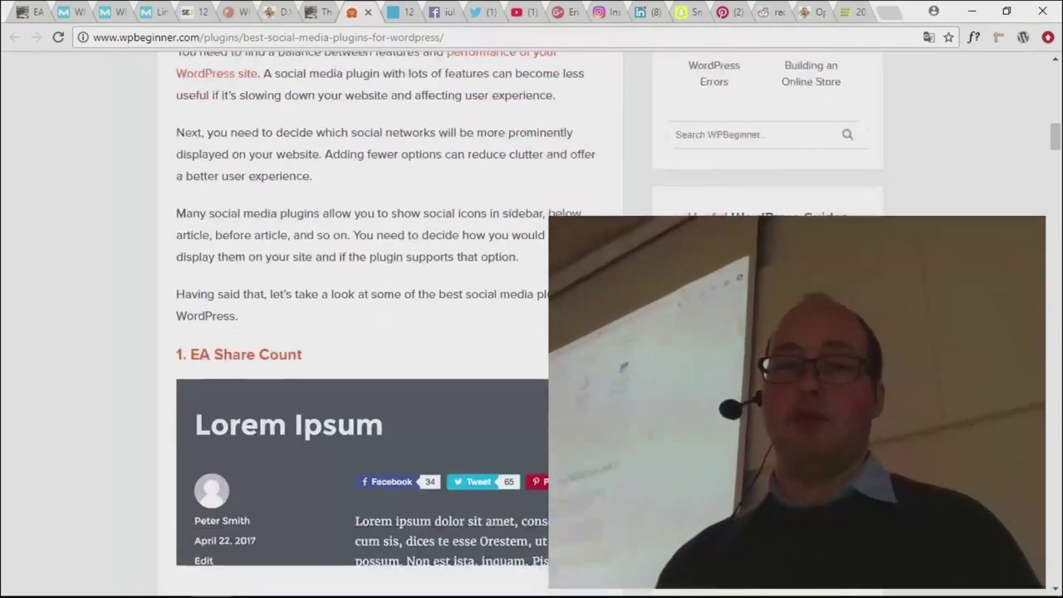
{"action": "scroll", "coordinate": [357, 332], "scroll_direction": "down", "scroll_amount": 1}
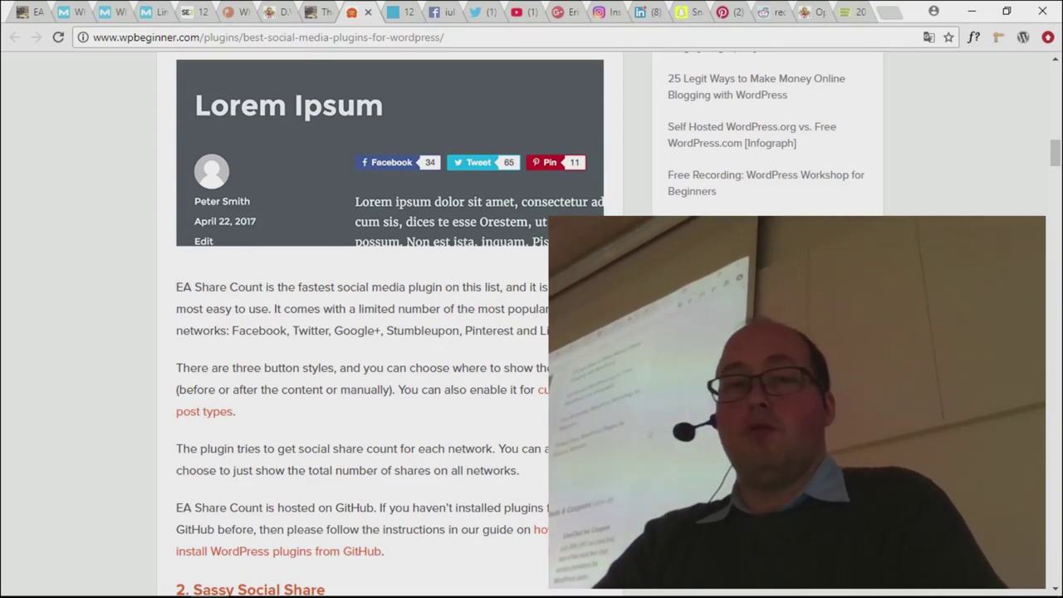
{"action": "scroll", "coordinate": [390, 332], "scroll_direction": "up", "scroll_amount": 3}
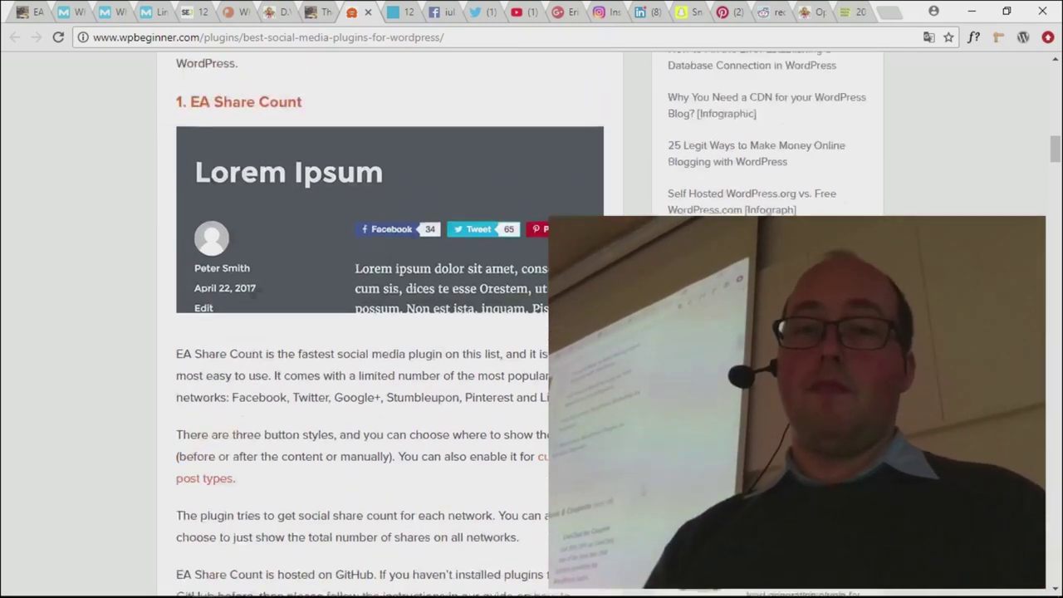
{"action": "scroll", "coordinate": [391, 333], "scroll_direction": "down", "scroll_amount": 10}
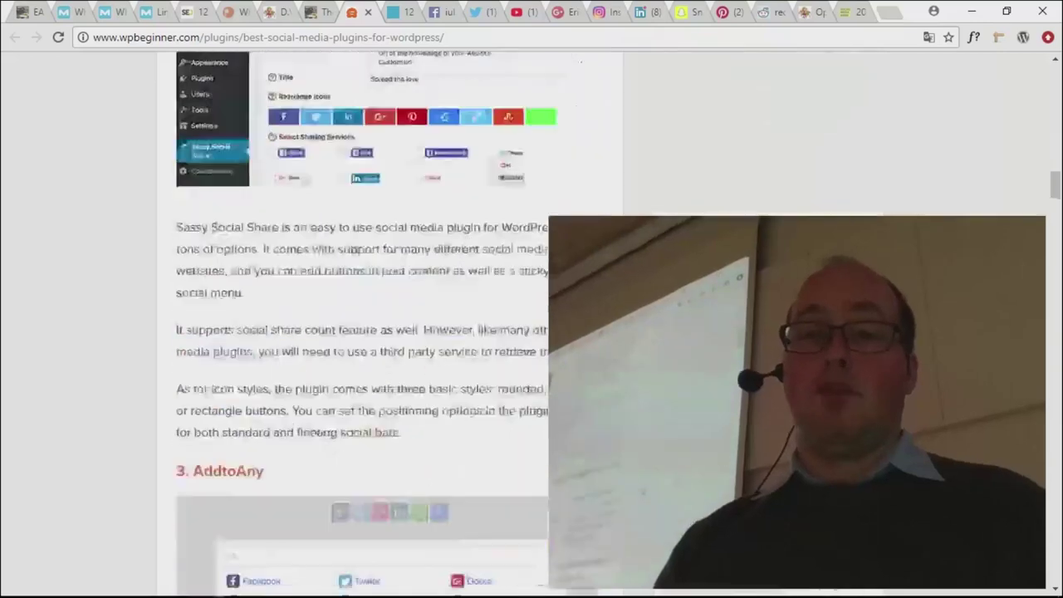
{"action": "scroll", "coordinate": [390, 332], "scroll_direction": "down", "scroll_amount": 15}
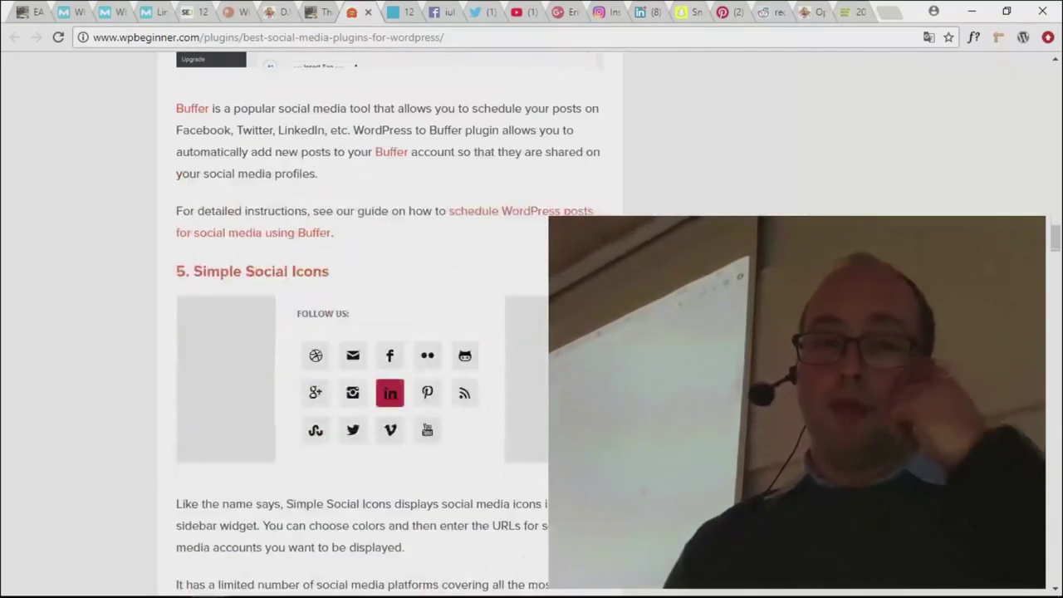
{"action": "scroll", "coordinate": [390, 333], "scroll_direction": "down", "scroll_amount": 8}
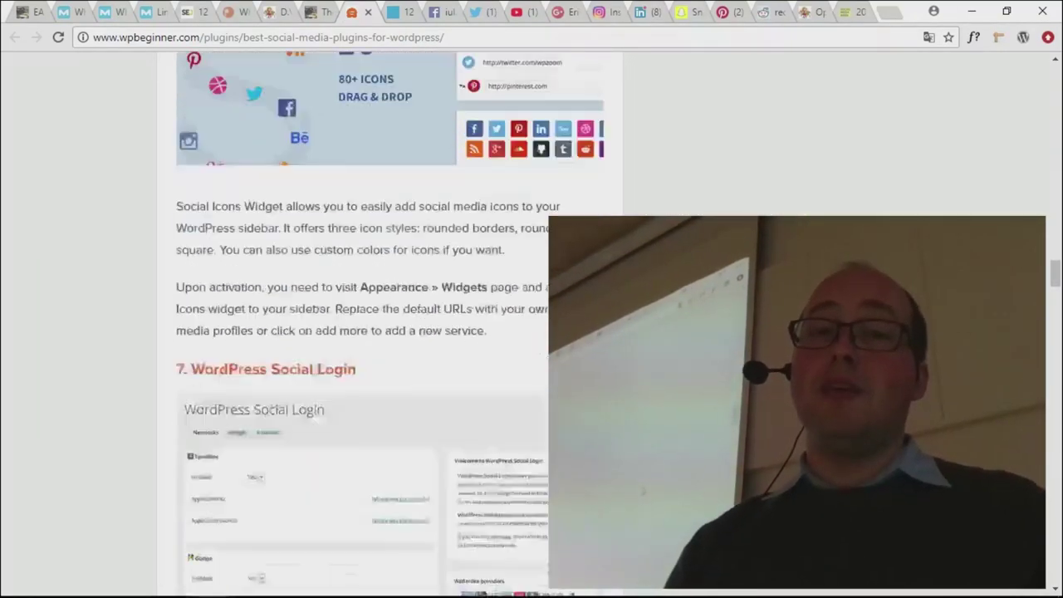
{"action": "scroll", "coordinate": [390, 333], "scroll_direction": "down", "scroll_amount": 12}
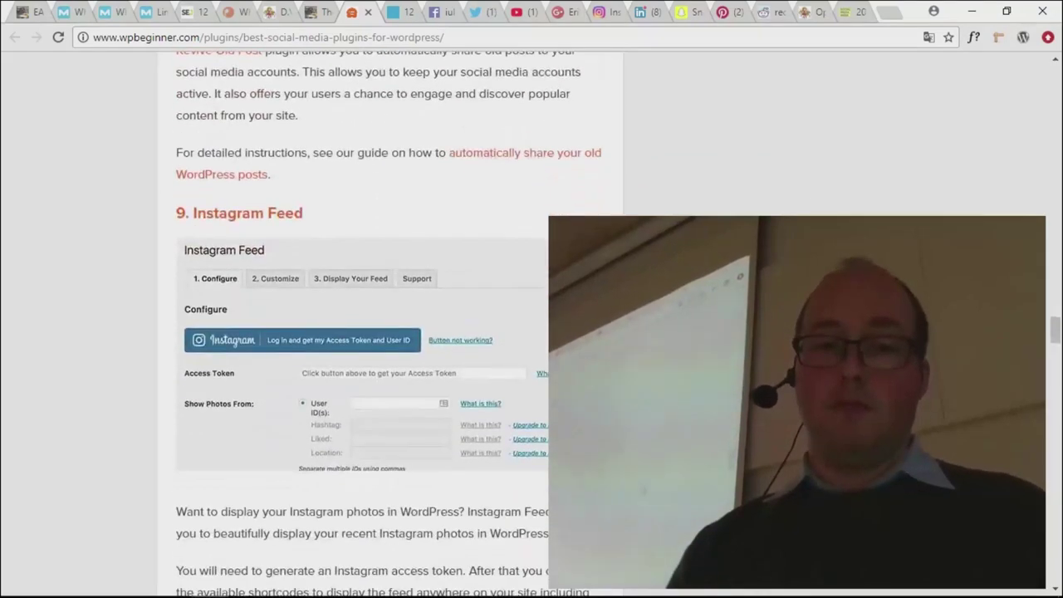
{"action": "scroll", "coordinate": [391, 332], "scroll_direction": "down", "scroll_amount": 10}
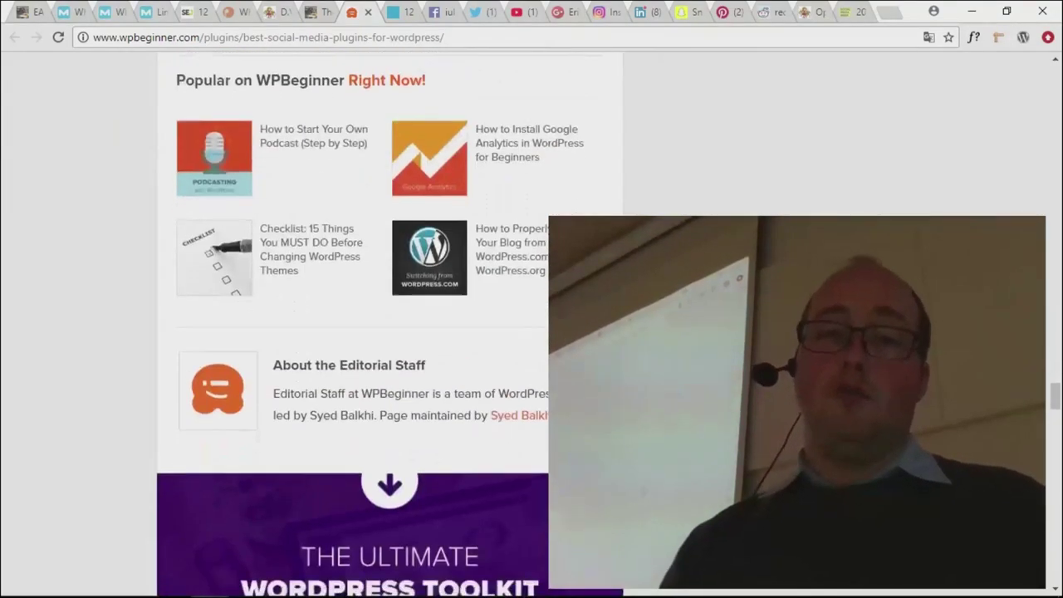
Step: Review the article's plugin entries in reverse order, from Better Click to Tweet back to WordPress to Buffer
{"action": "scroll", "coordinate": [390, 333], "scroll_direction": "up", "scroll_amount": 12}
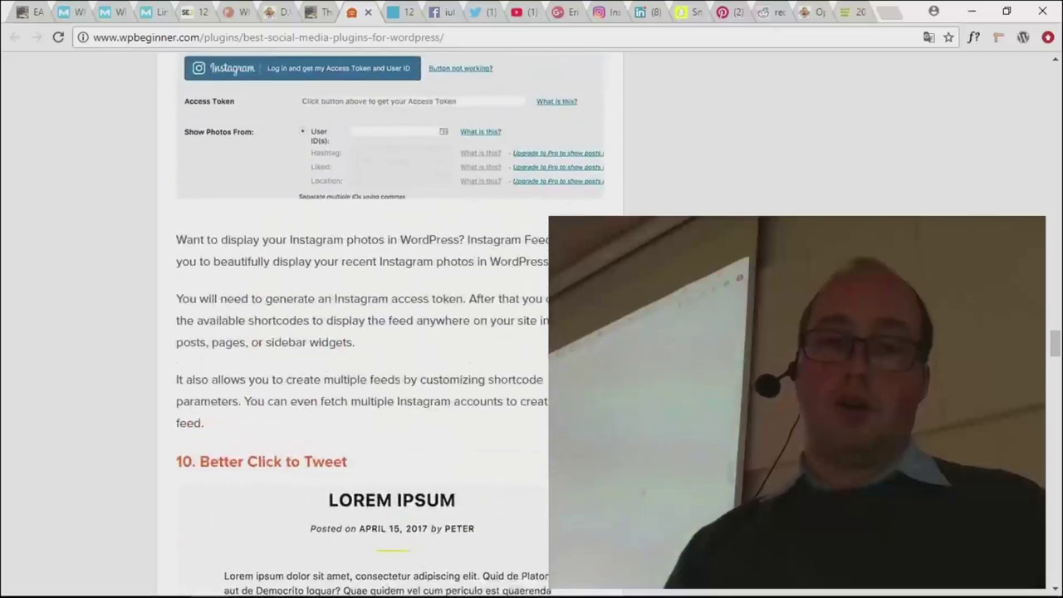
{"action": "scroll", "coordinate": [391, 333], "scroll_direction": "up", "scroll_amount": 8}
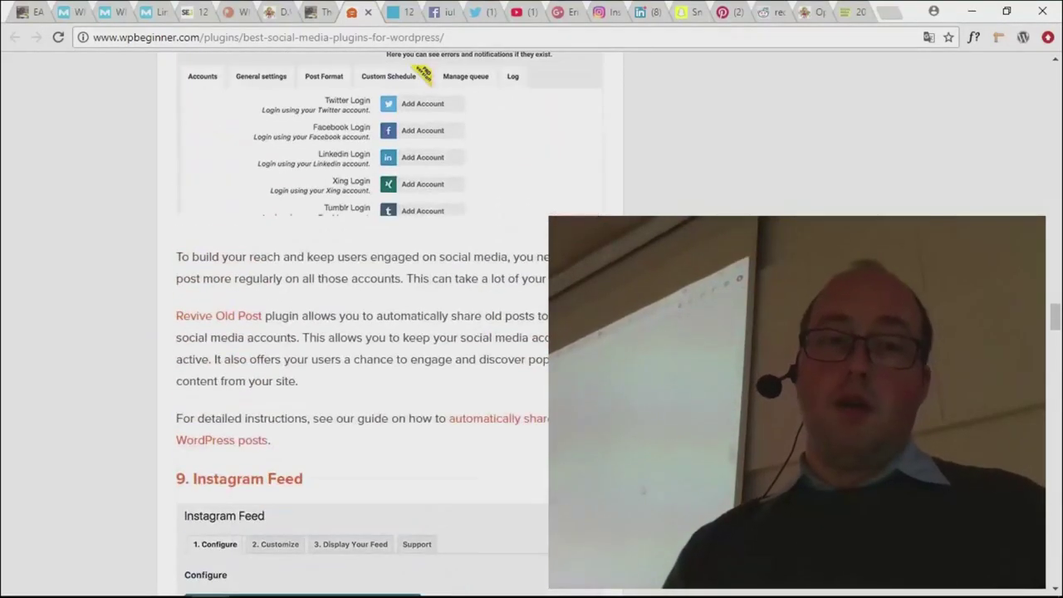
{"action": "scroll", "coordinate": [390, 332], "scroll_direction": "down", "scroll_amount": 1}
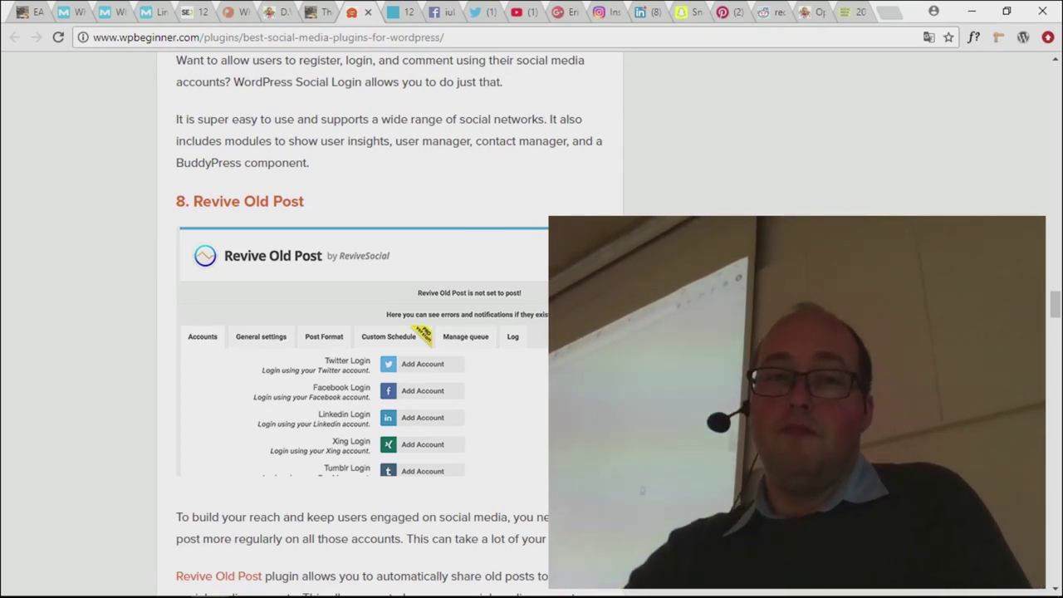
{"action": "scroll", "coordinate": [390, 324], "scroll_direction": "up", "scroll_amount": 9}
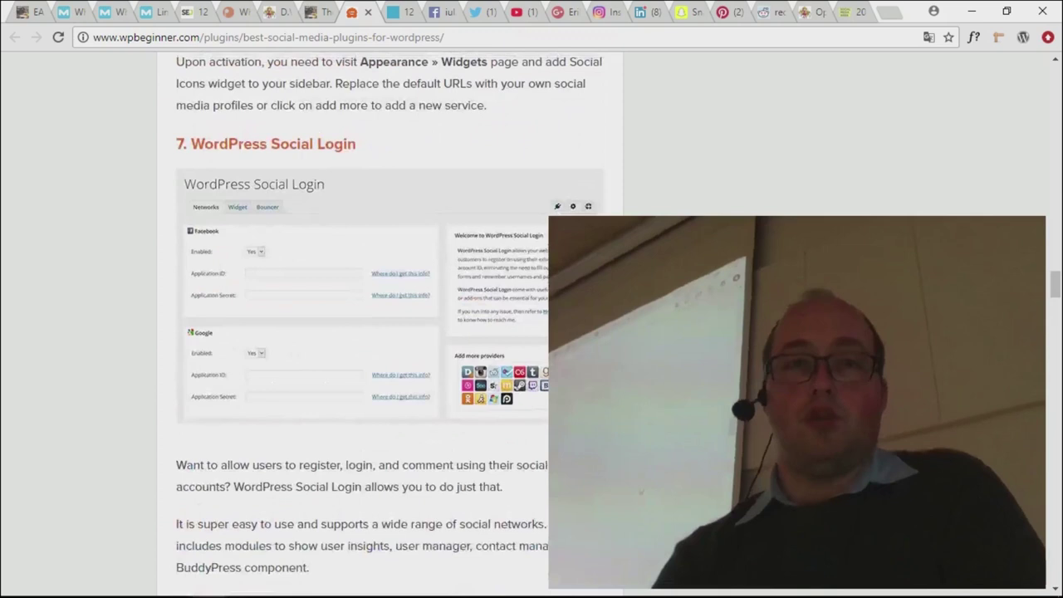
{"action": "scroll", "coordinate": [390, 324], "scroll_direction": "up", "scroll_amount": 8}
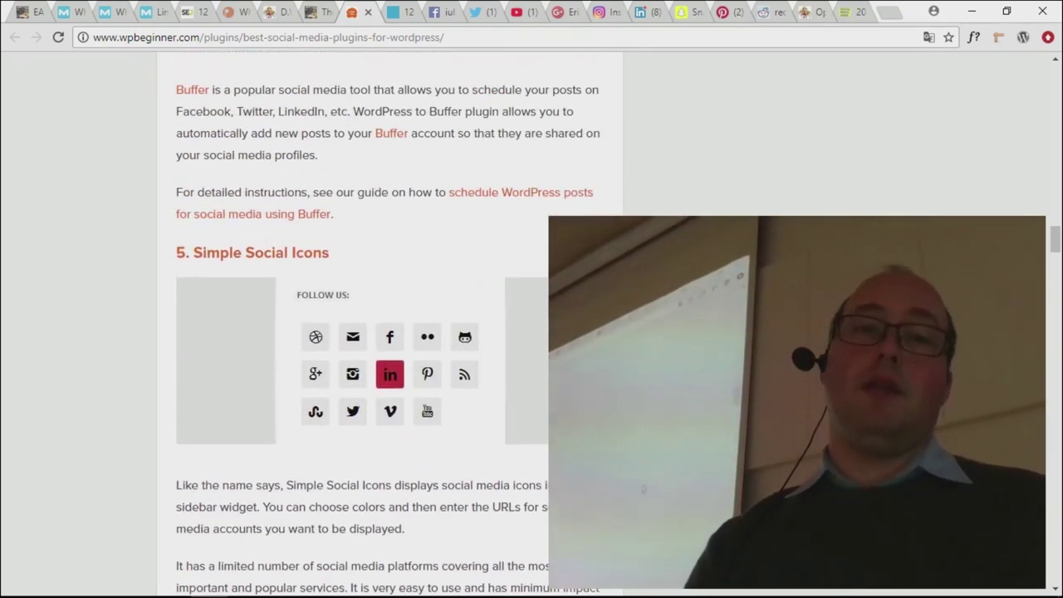
{"action": "scroll", "coordinate": [390, 324], "scroll_direction": "up", "scroll_amount": 4}
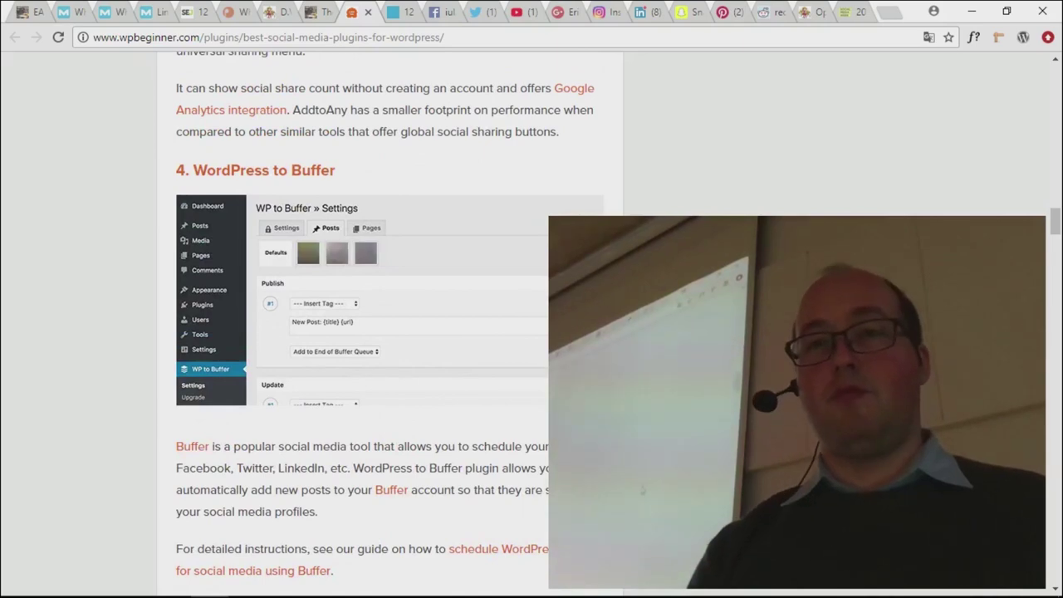
Step: Go back through the WPBeginner article's section on what to look for in a social media plugin, up to its title
{"action": "scroll", "coordinate": [390, 324], "scroll_direction": "up", "scroll_amount": 15}
{"action": "scroll", "coordinate": [391, 324], "scroll_direction": "down", "scroll_amount": 5}
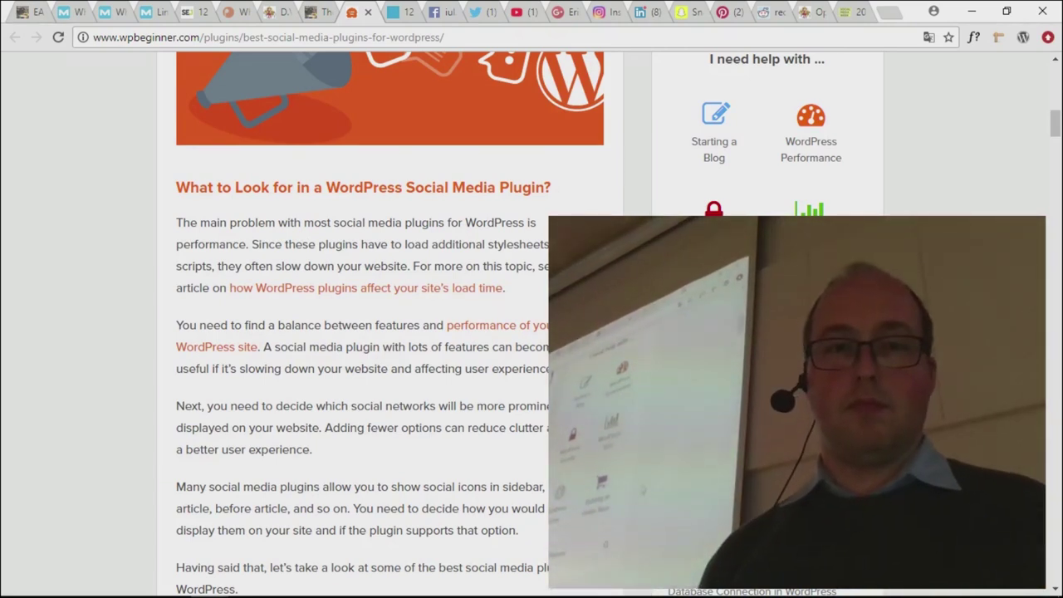
{"action": "key", "text": "Home"}
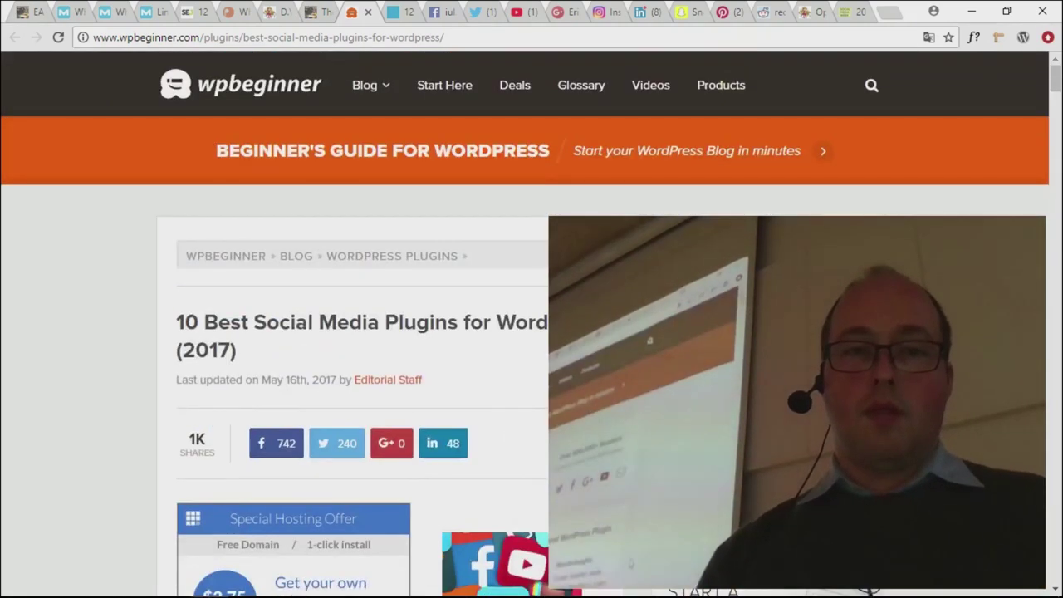
Step: Switch to the WPDean article on WordPress social media plugins and skim it down to #8, Pinterest Automatic Pin
{"action": "key", "text": "ctrl+Tab"}
{"action": "scroll", "coordinate": [302, 290], "scroll_direction": "down", "scroll_amount": 10}
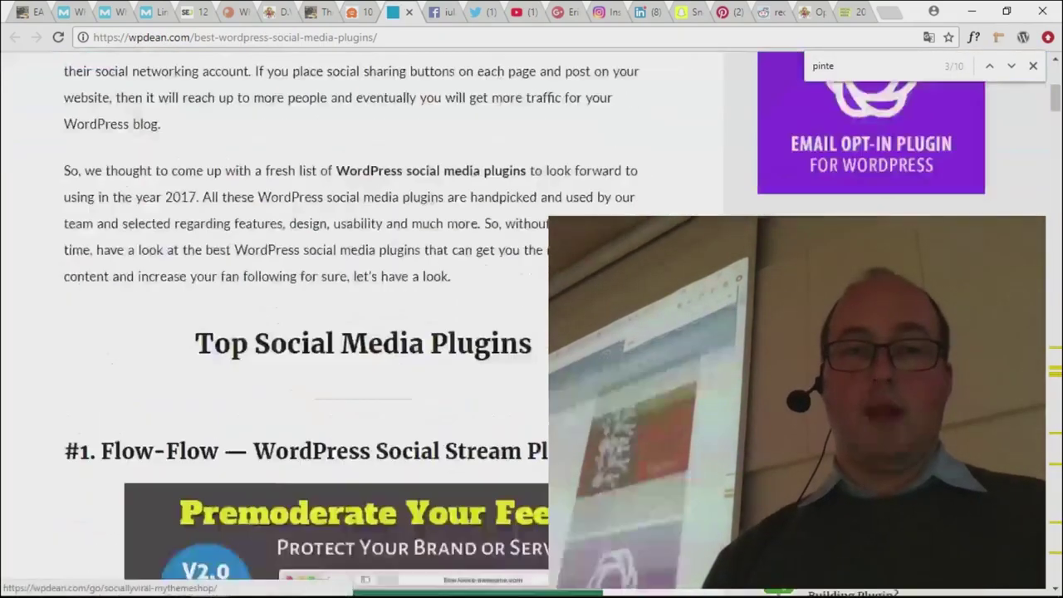
{"action": "scroll", "coordinate": [365, 324], "scroll_direction": "down", "scroll_amount": 15}
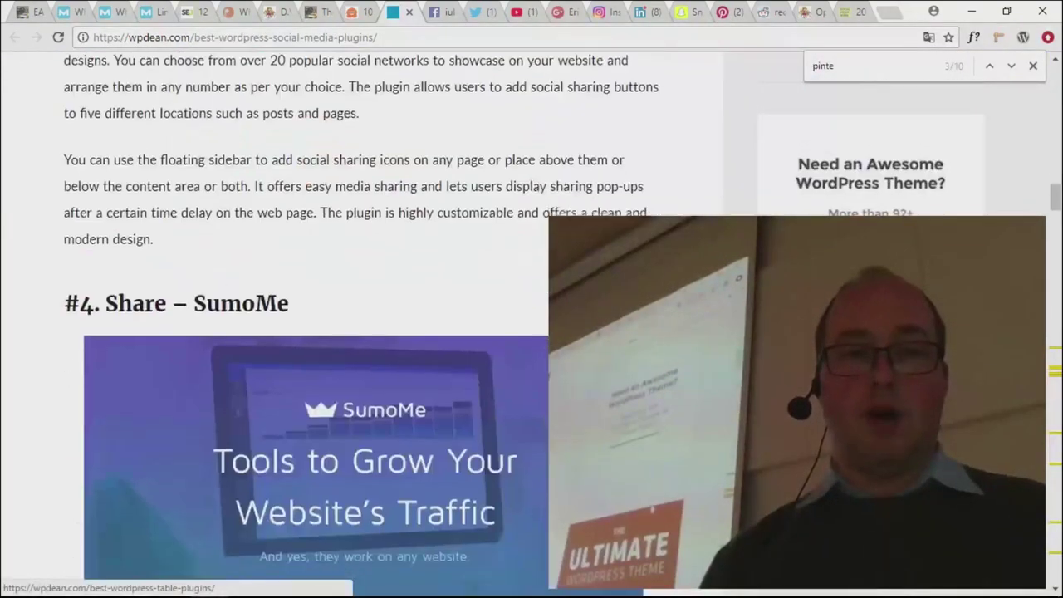
{"action": "scroll", "coordinate": [366, 324], "scroll_direction": "down", "scroll_amount": 12}
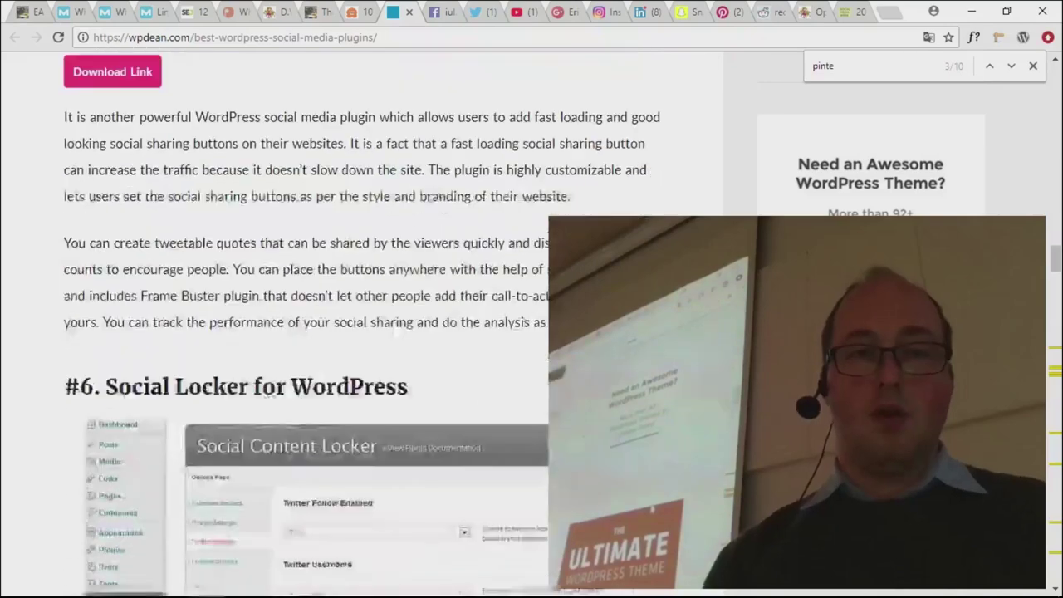
{"action": "scroll", "coordinate": [366, 324], "scroll_direction": "down", "scroll_amount": 12}
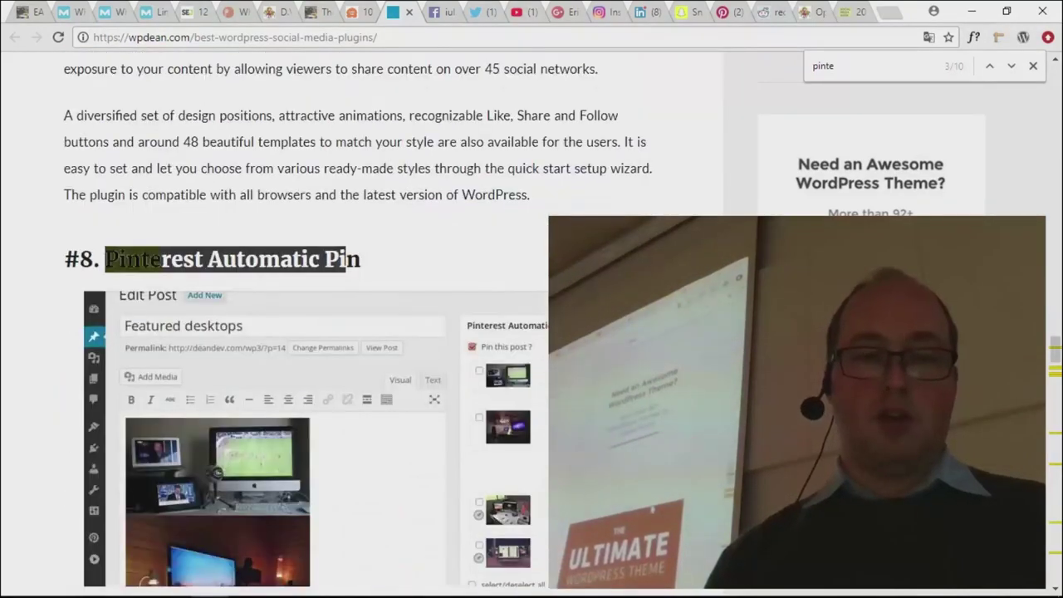
Step: View the iul.dk Facebook page and look through its weekly statistics and the posts shared from WordPress
{"action": "key", "text": "ctrl+Tab"}
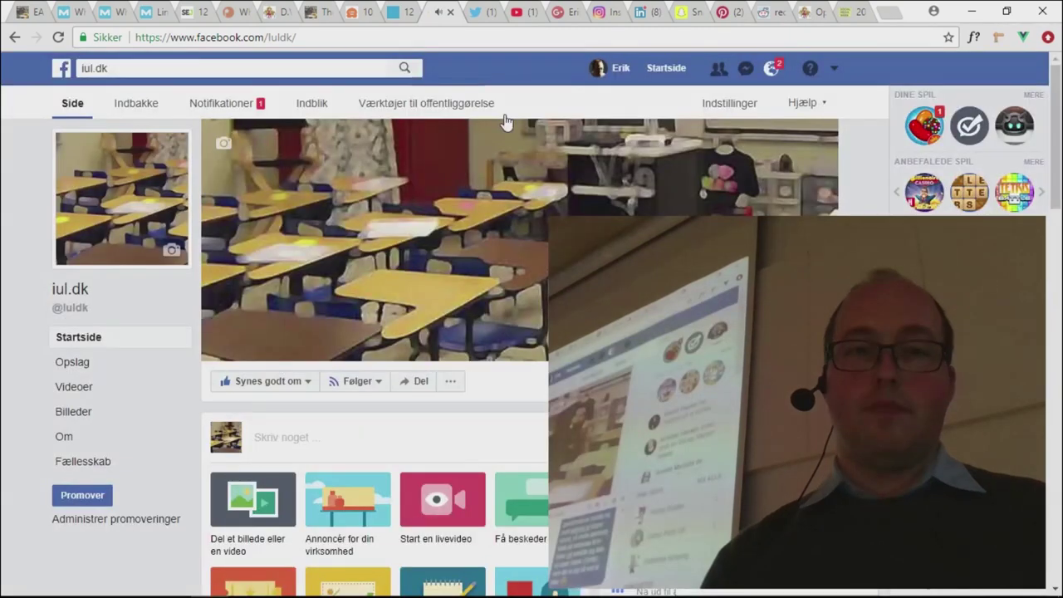
{"action": "scroll", "coordinate": [507, 122], "scroll_direction": "down", "scroll_amount": 3}
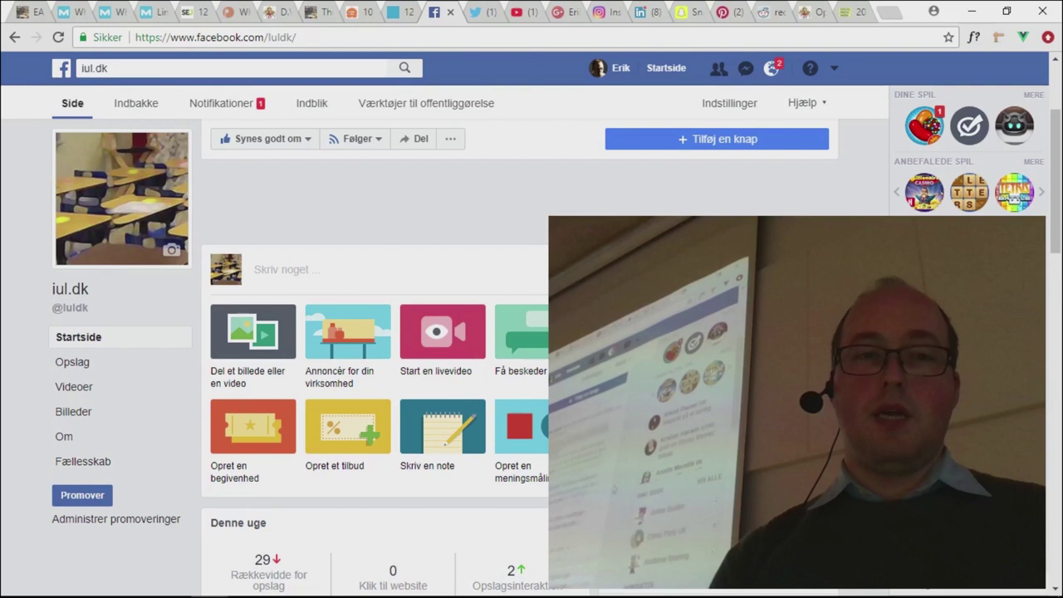
{"action": "scroll", "coordinate": [373, 332], "scroll_direction": "up", "scroll_amount": 2}
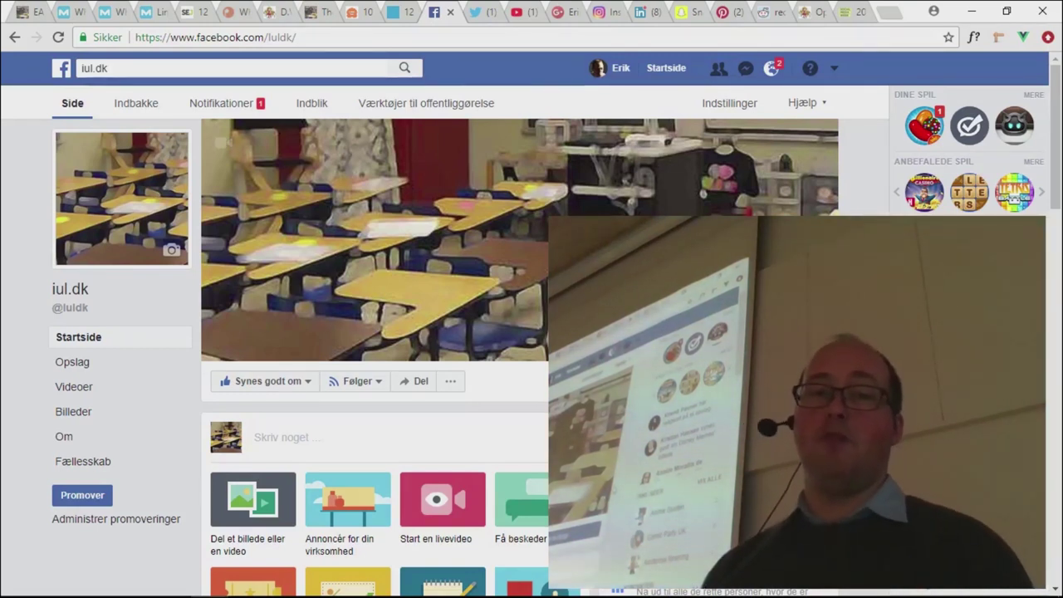
{"action": "scroll", "coordinate": [265, 166], "scroll_direction": "down", "scroll_amount": 5}
{"action": "scroll", "coordinate": [382, 374], "scroll_direction": "up", "scroll_amount": 8}
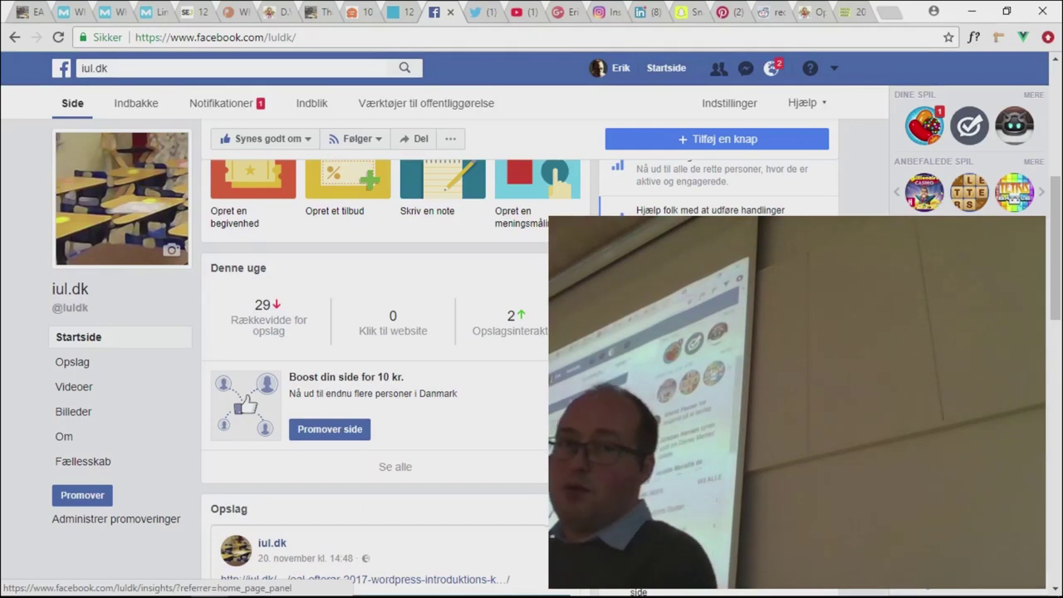
{"action": "scroll", "coordinate": [395, 374], "scroll_direction": "down", "scroll_amount": 2}
{"action": "scroll", "coordinate": [395, 373], "scroll_direction": "down", "scroll_amount": 5}
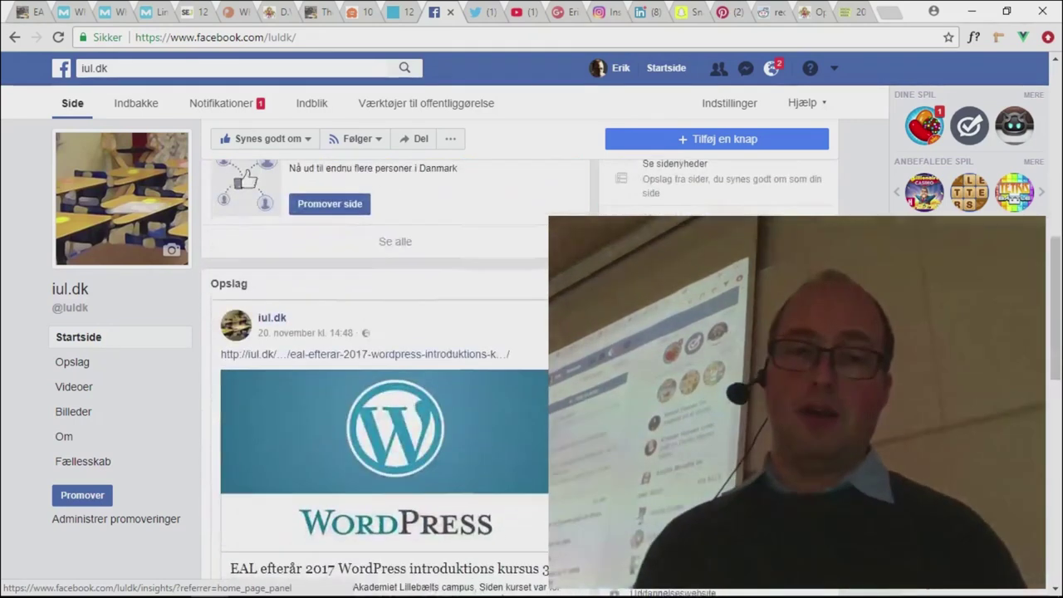
{"action": "scroll", "coordinate": [395, 374], "scroll_direction": "down", "scroll_amount": 1}
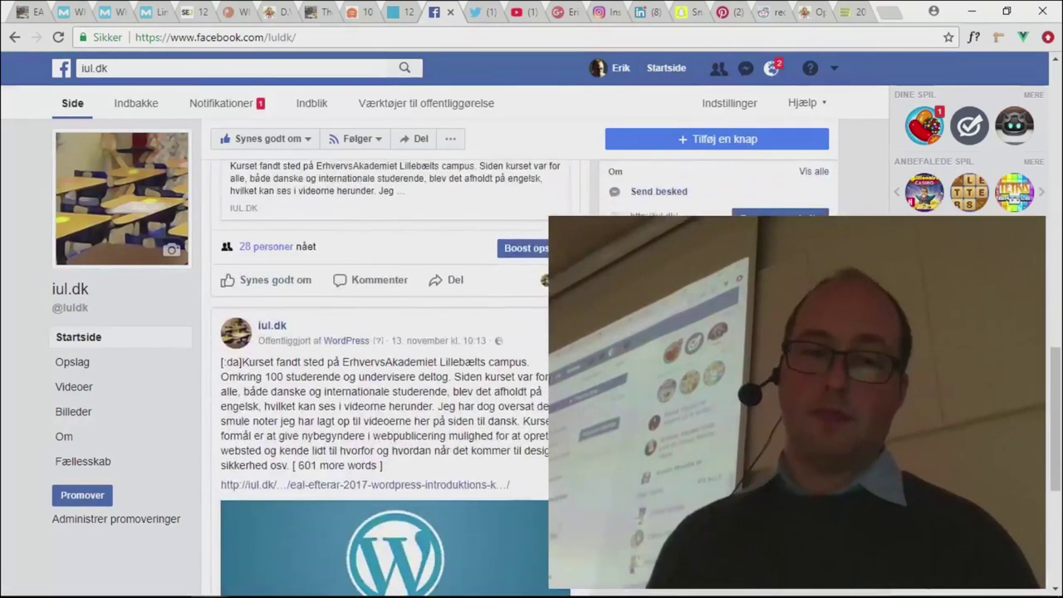
{"action": "scroll", "coordinate": [395, 374], "scroll_direction": "down", "scroll_amount": 1}
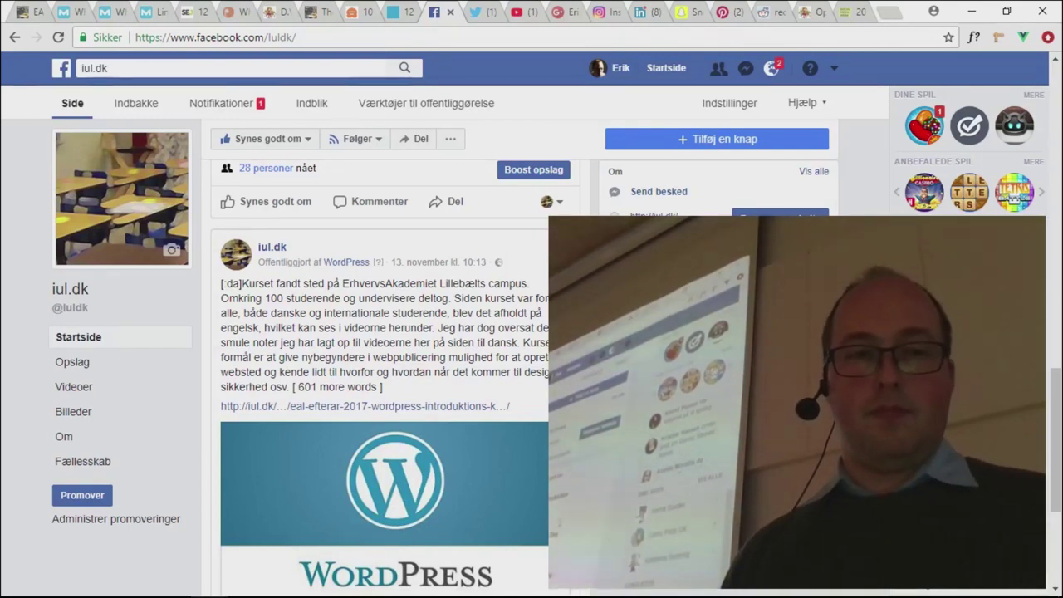
Step: View the iul.dk Twitter profile and examine its header, profile details and tweets about the WordPress course
{"action": "key", "text": "ctrl+Tab"}
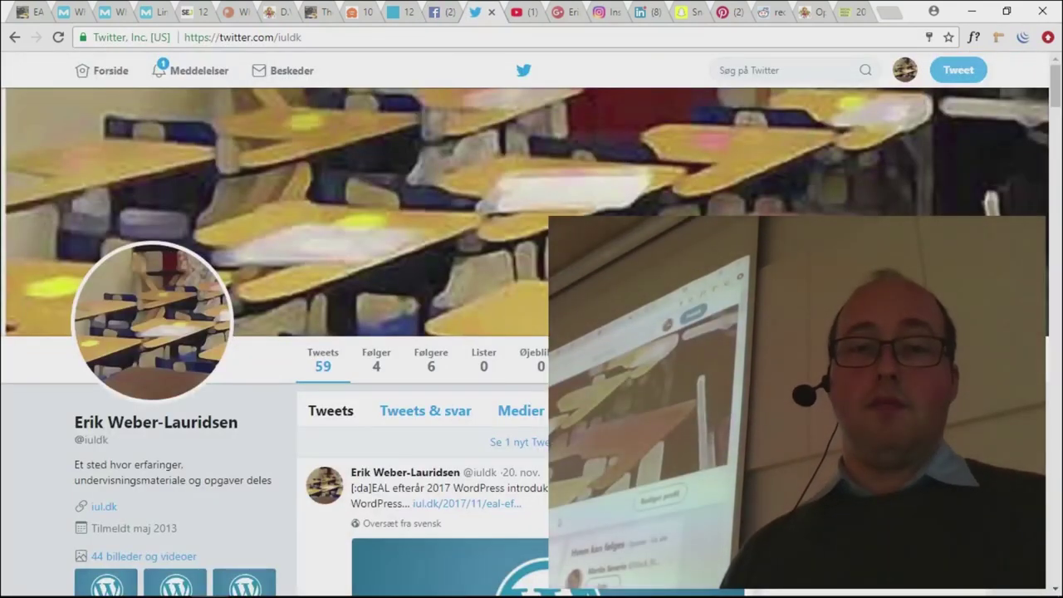
{"action": "scroll", "coordinate": [531, 332], "scroll_direction": "down", "scroll_amount": 2}
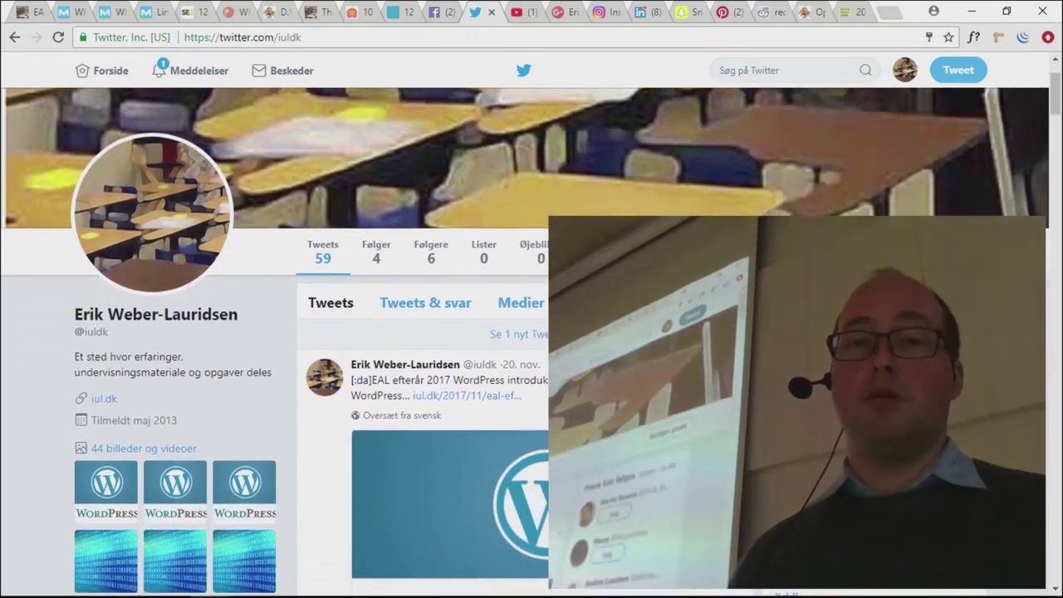
{"action": "scroll", "coordinate": [531, 332], "scroll_direction": "up", "scroll_amount": 2}
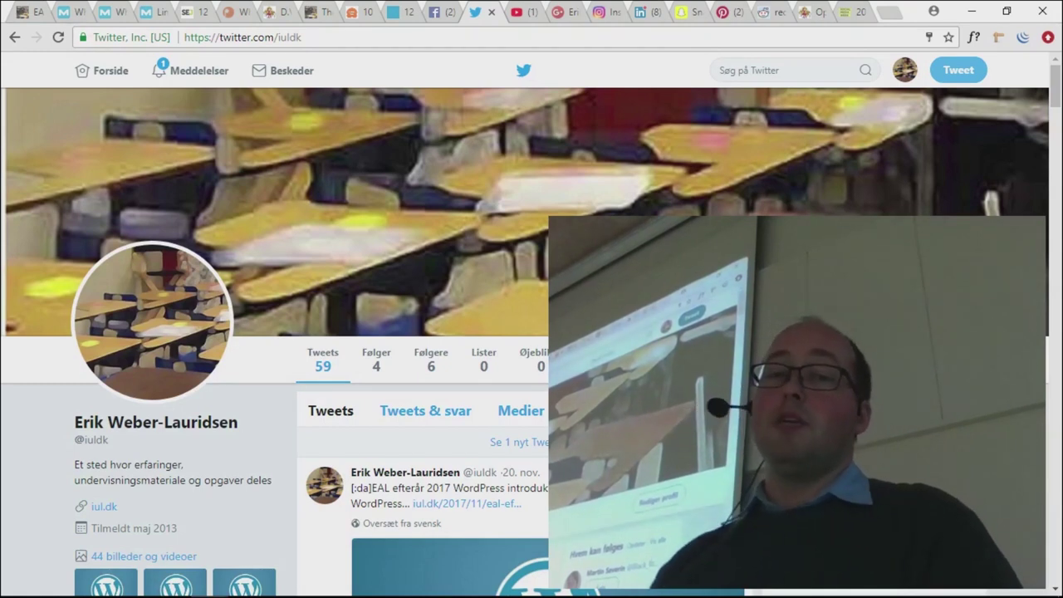
{"action": "scroll", "coordinate": [332, 332], "scroll_direction": "down", "scroll_amount": 5}
{"action": "scroll", "coordinate": [332, 332], "scroll_direction": "up", "scroll_amount": 3}
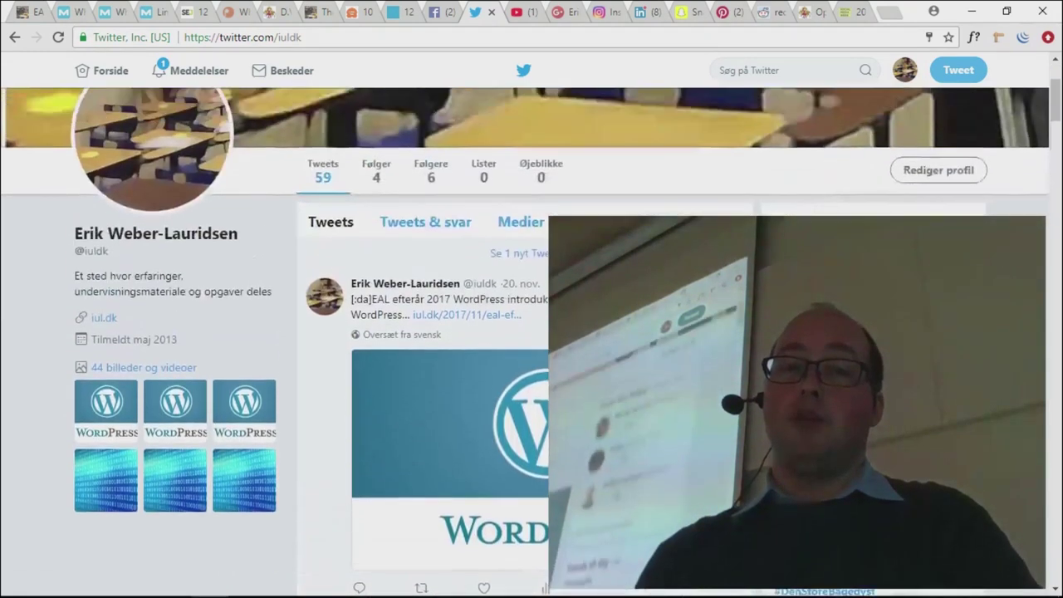
{"action": "scroll", "coordinate": [333, 333], "scroll_direction": "up", "scroll_amount": 2}
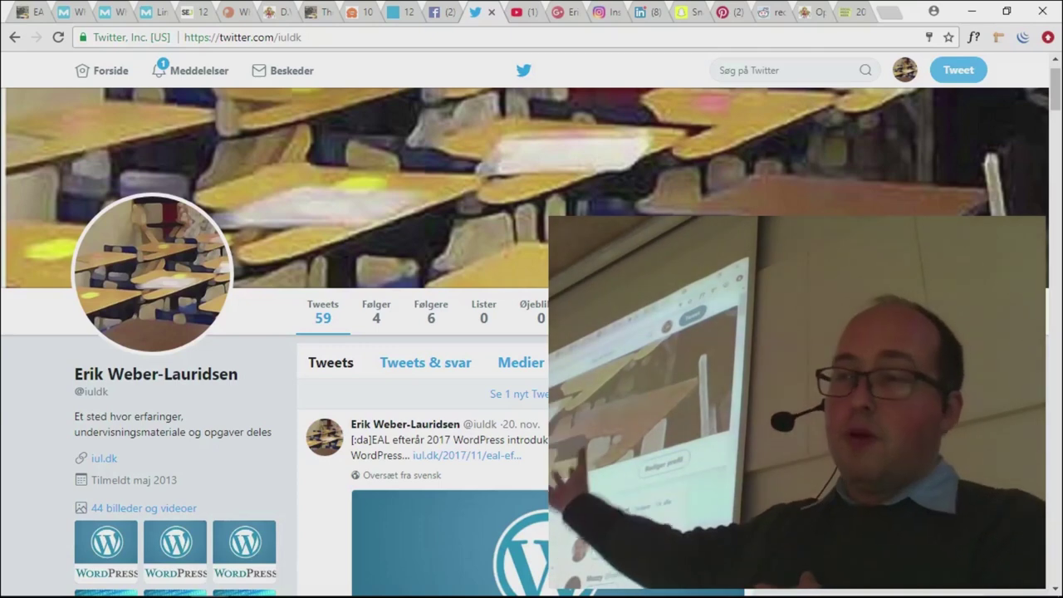
{"action": "scroll", "coordinate": [532, 332], "scroll_direction": "down", "scroll_amount": 4}
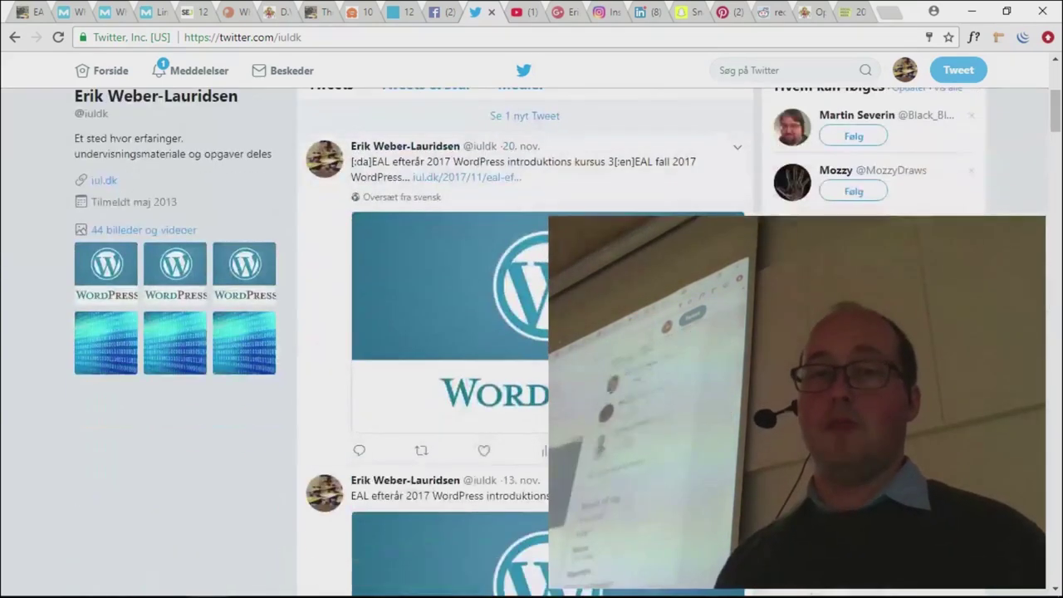
{"action": "scroll", "coordinate": [532, 332], "scroll_direction": "up", "scroll_amount": 1}
{"action": "scroll", "coordinate": [531, 332], "scroll_direction": "up", "scroll_amount": 3}
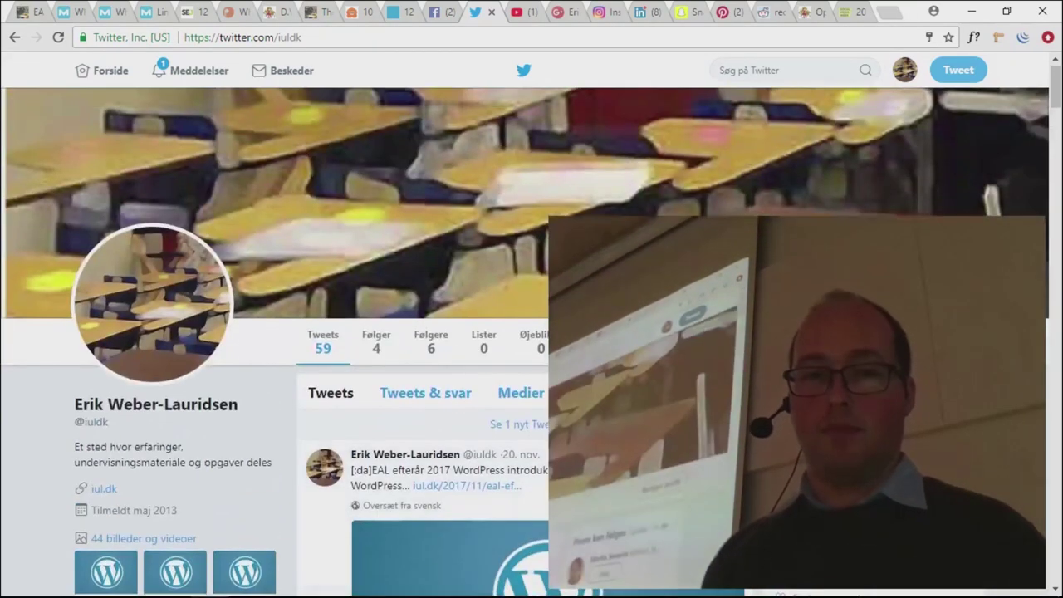
{"action": "scroll", "coordinate": [531, 333], "scroll_direction": "down", "scroll_amount": 2}
{"action": "scroll", "coordinate": [531, 332], "scroll_direction": "up", "scroll_amount": 3}
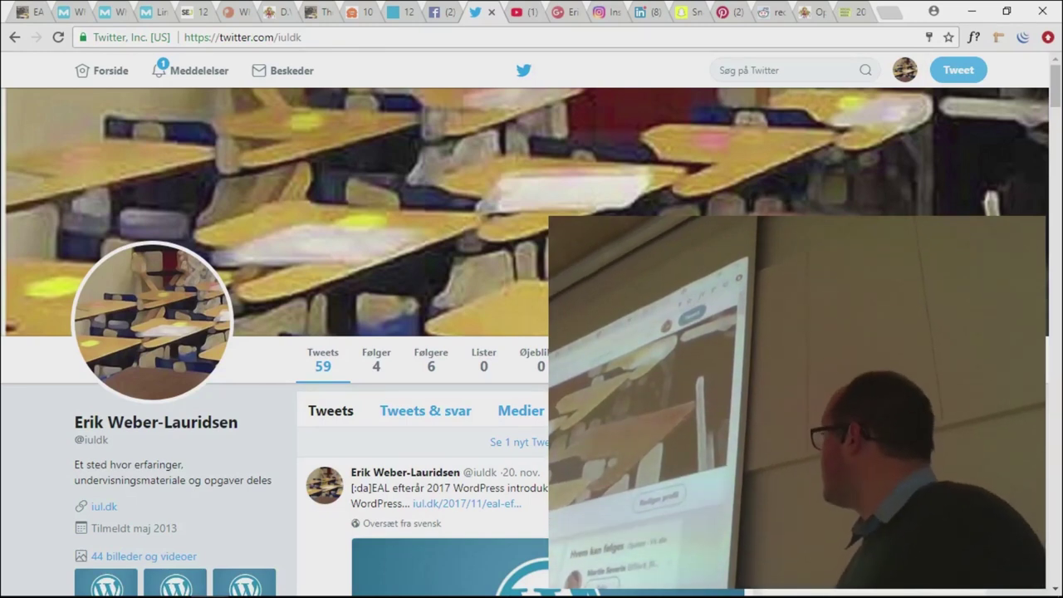
Step: Switch between the YouTube home page and the Twitter profile, ending on YouTube
{"action": "key", "text": "ctrl+Tab"}
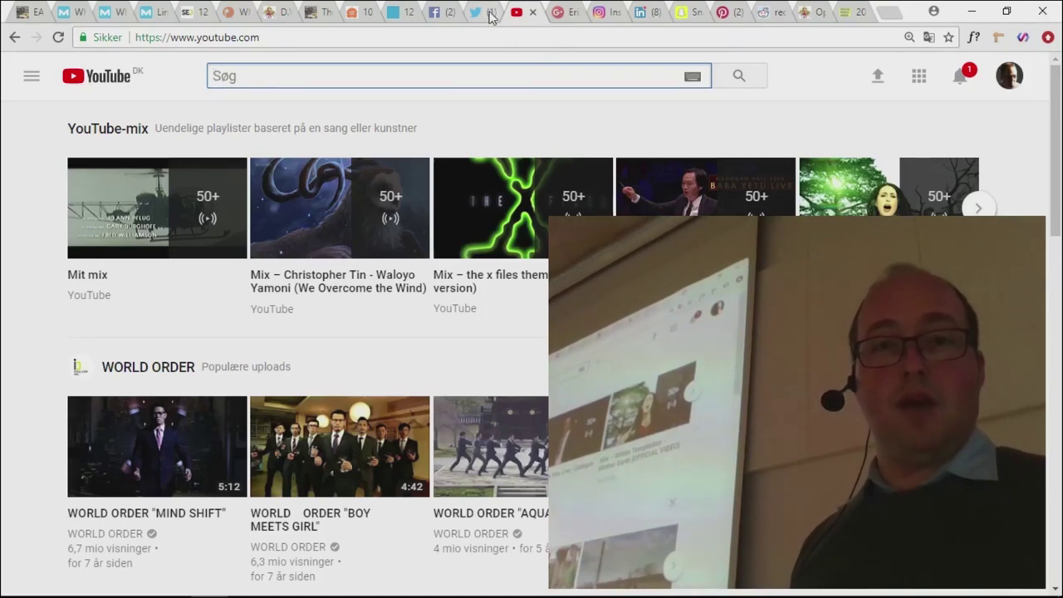
{"action": "left_click", "coordinate": [488, 14]}
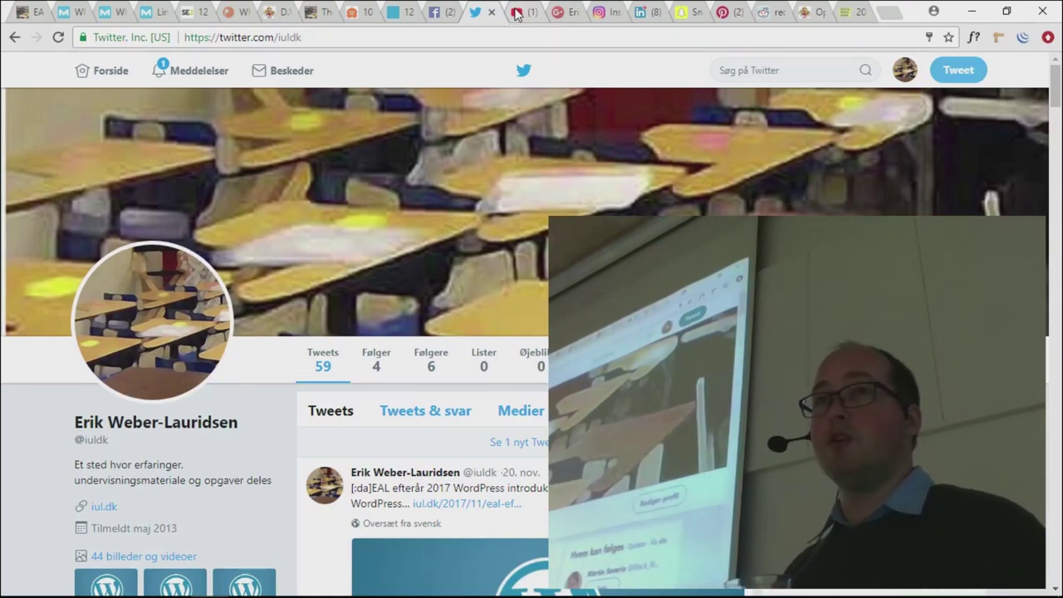
{"action": "left_click", "coordinate": [515, 11]}
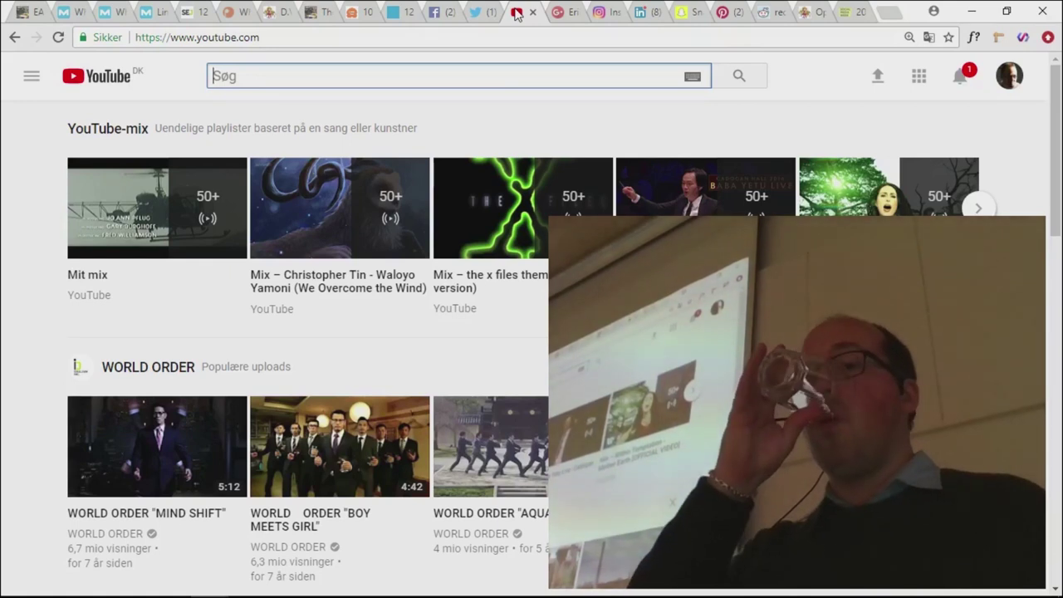
Step: View the personal Google+ profile and look through its cover, collections and posts sections
{"action": "key", "text": "ctrl+Tab"}
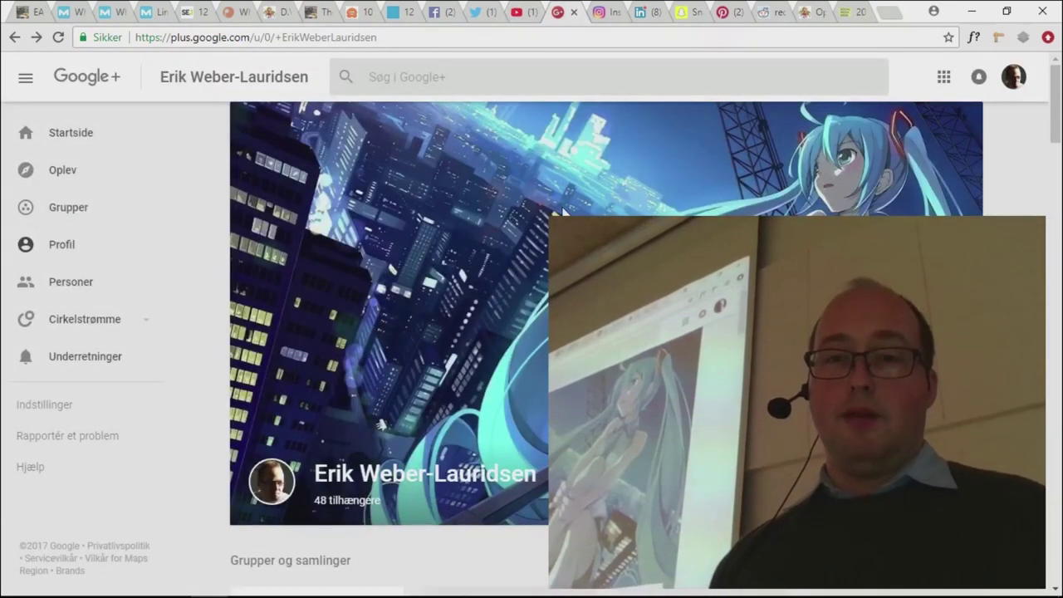
{"action": "scroll", "coordinate": [562, 211], "scroll_direction": "down", "scroll_amount": 7}
{"action": "scroll", "coordinate": [562, 212], "scroll_direction": "up", "scroll_amount": 4}
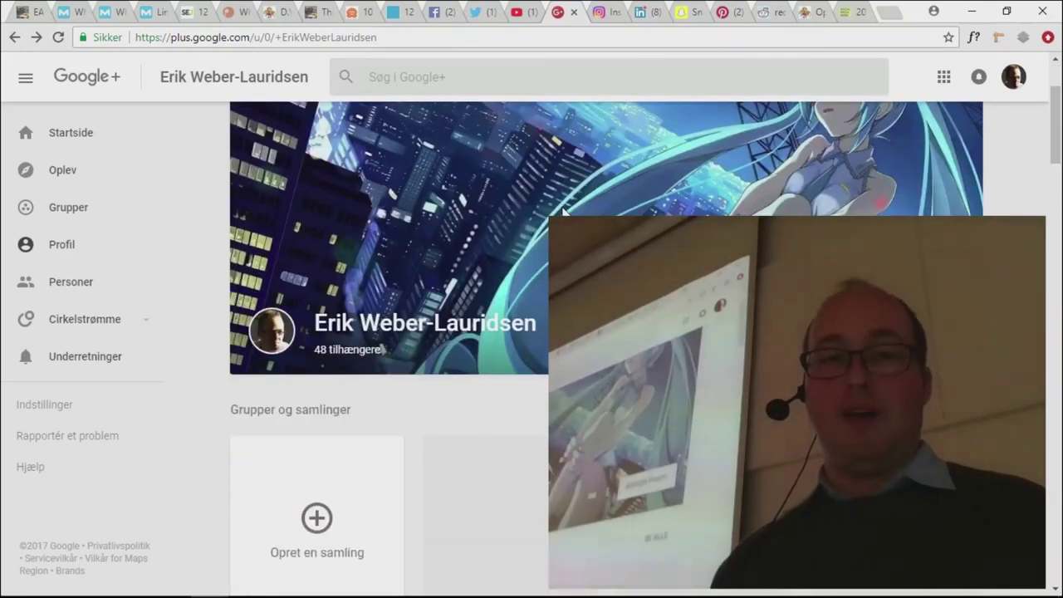
{"action": "scroll", "coordinate": [563, 212], "scroll_direction": "up", "scroll_amount": 2}
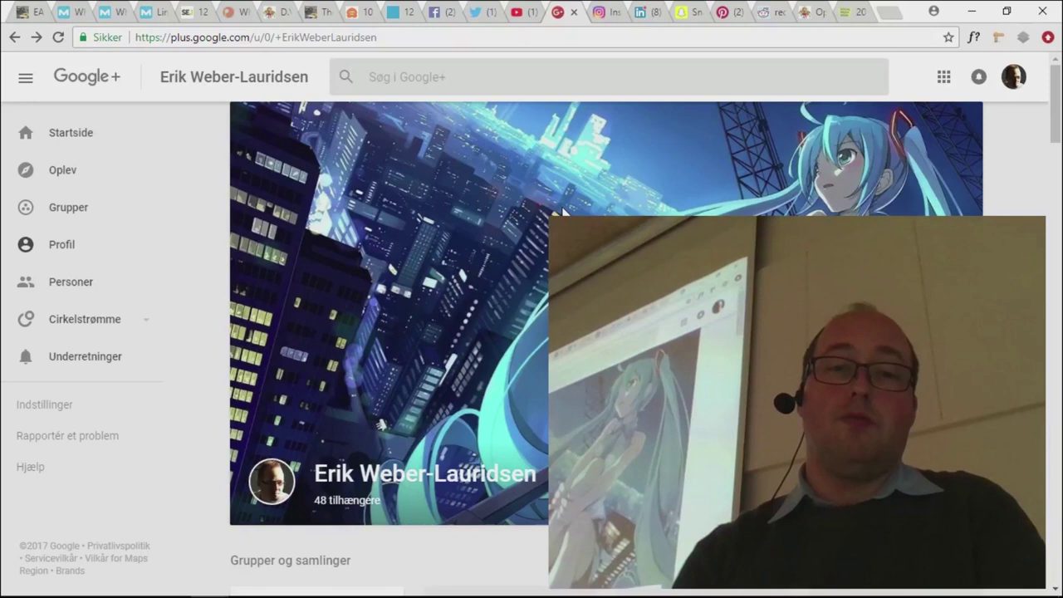
{"action": "scroll", "coordinate": [563, 213], "scroll_direction": "down", "scroll_amount": 4}
{"action": "scroll", "coordinate": [563, 213], "scroll_direction": "down", "scroll_amount": 2}
{"action": "scroll", "coordinate": [563, 213], "scroll_direction": "up", "scroll_amount": 2}
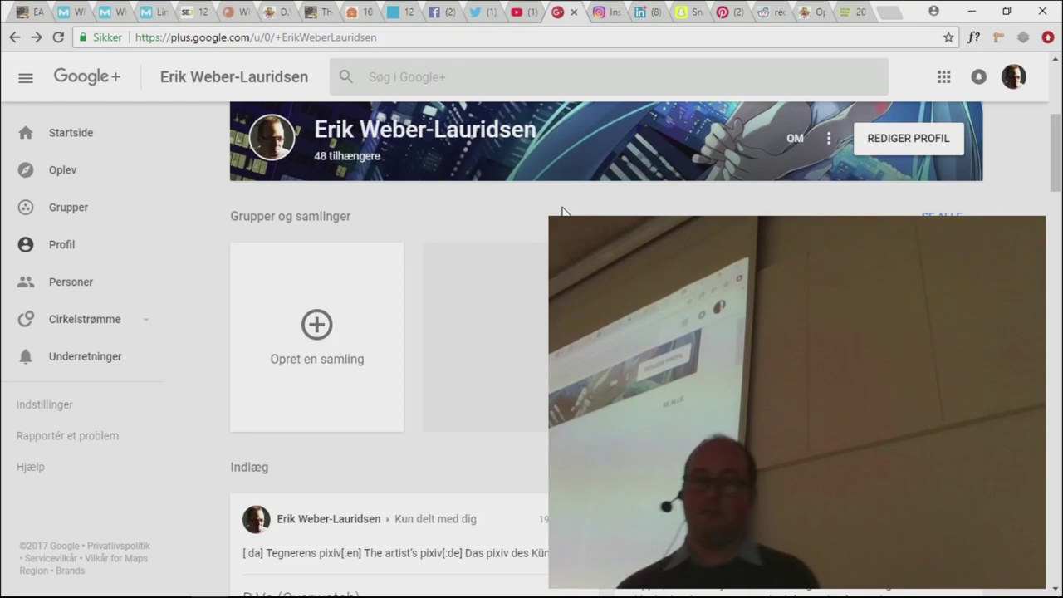
Step: Show the Google account switcher with its brand accounts on Google+, and close it after viewing
{"action": "left_click", "coordinate": [1014, 77]}
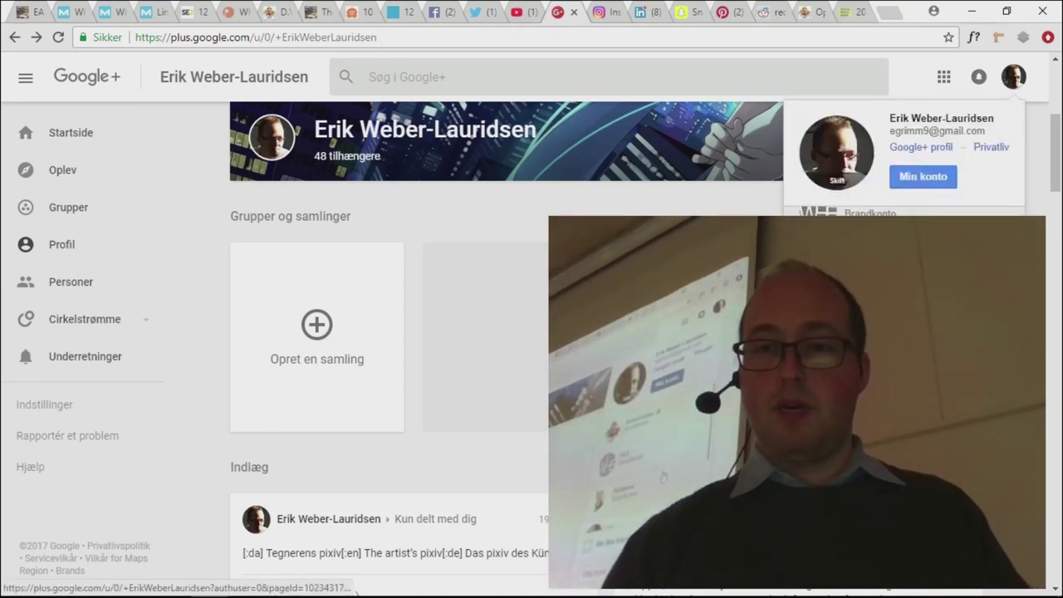
{"action": "scroll", "coordinate": [507, 332], "scroll_direction": "down", "scroll_amount": 1}
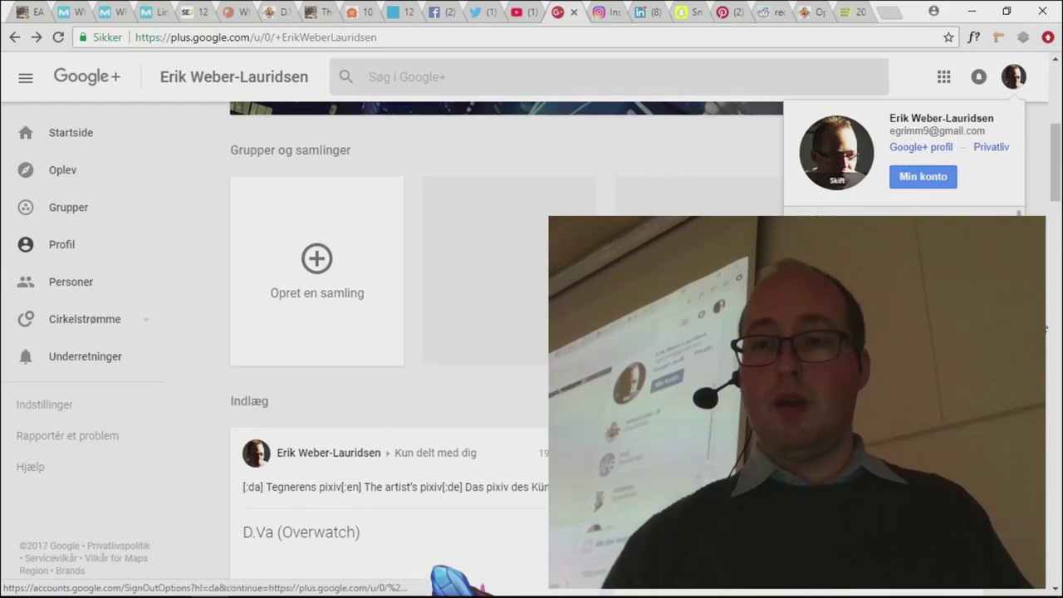
{"action": "key", "text": "Escape"}
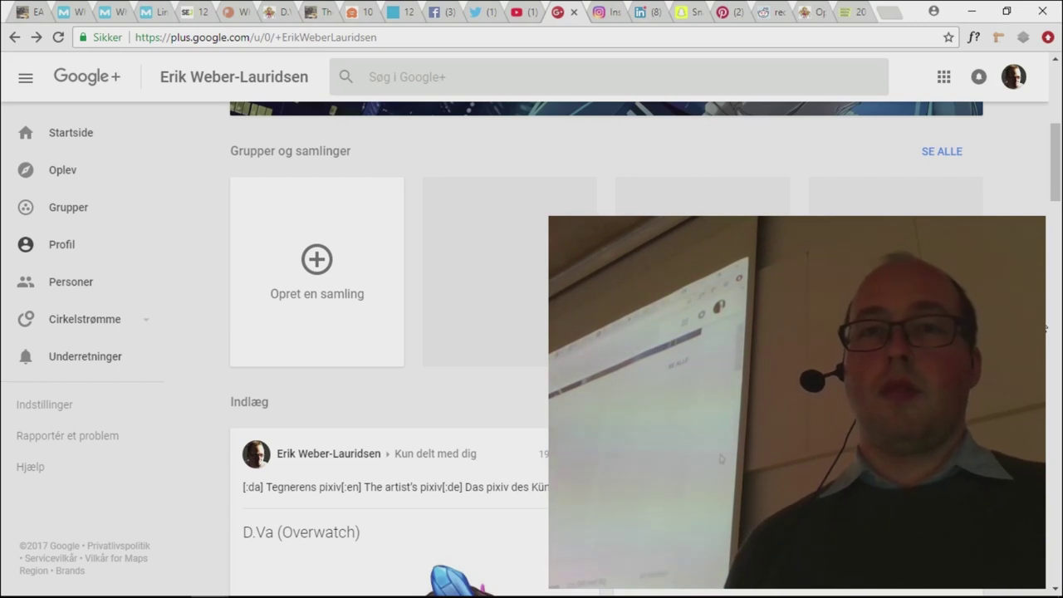
Step: View the Instagram feed and the LinkedIn home feed
{"action": "key", "text": "ctrl+Tab"}
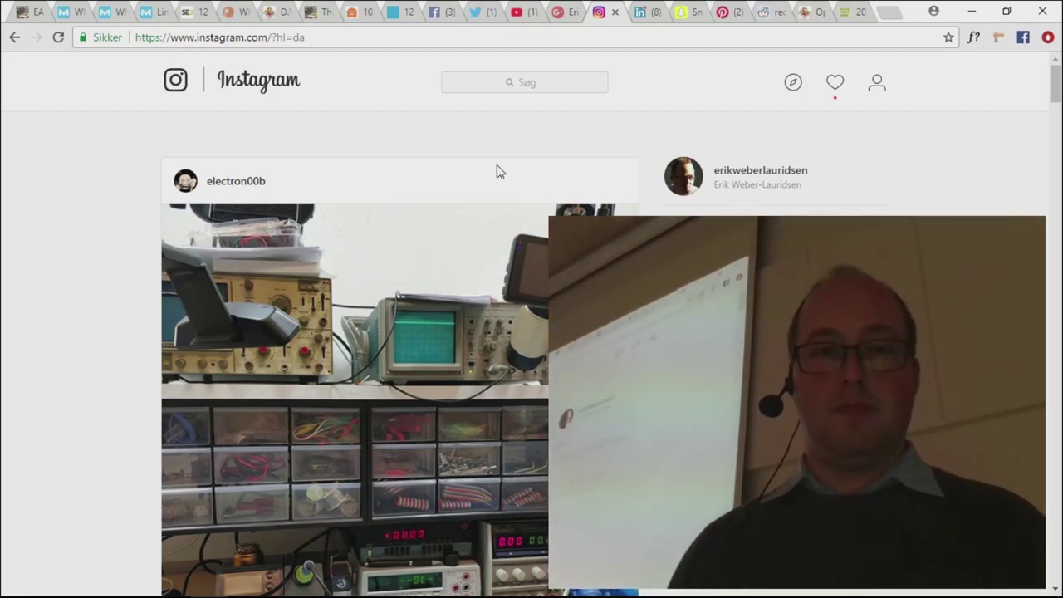
{"action": "key", "text": "ctrl+Tab"}
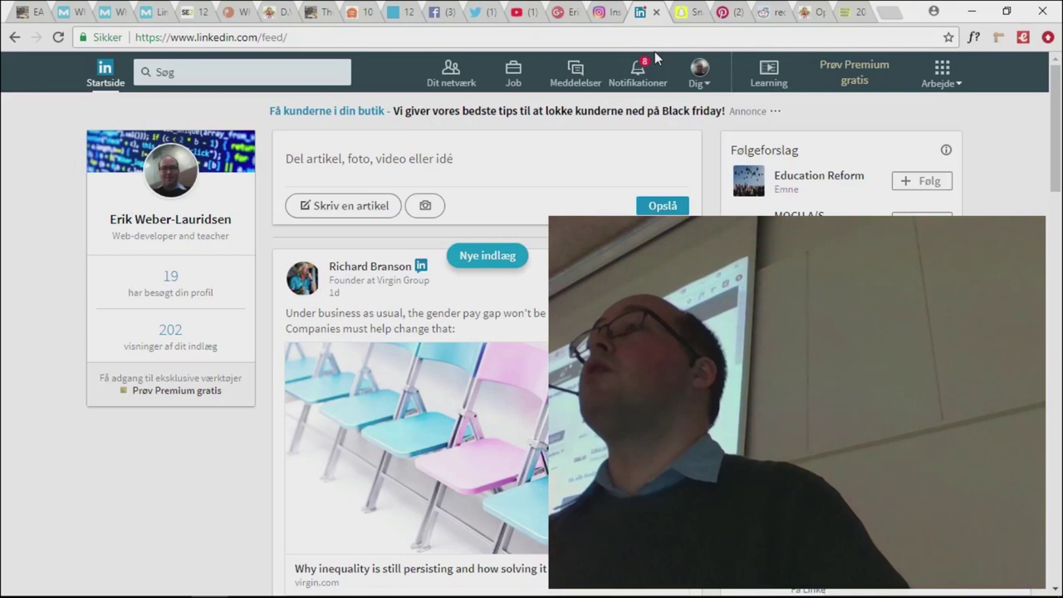
Step: Search Google for Hootsuite in a new tab and open the Hootsuite.com Social Media ad result
{"action": "key", "text": "ctrl+t"}
{"action": "type", "text": "H"}
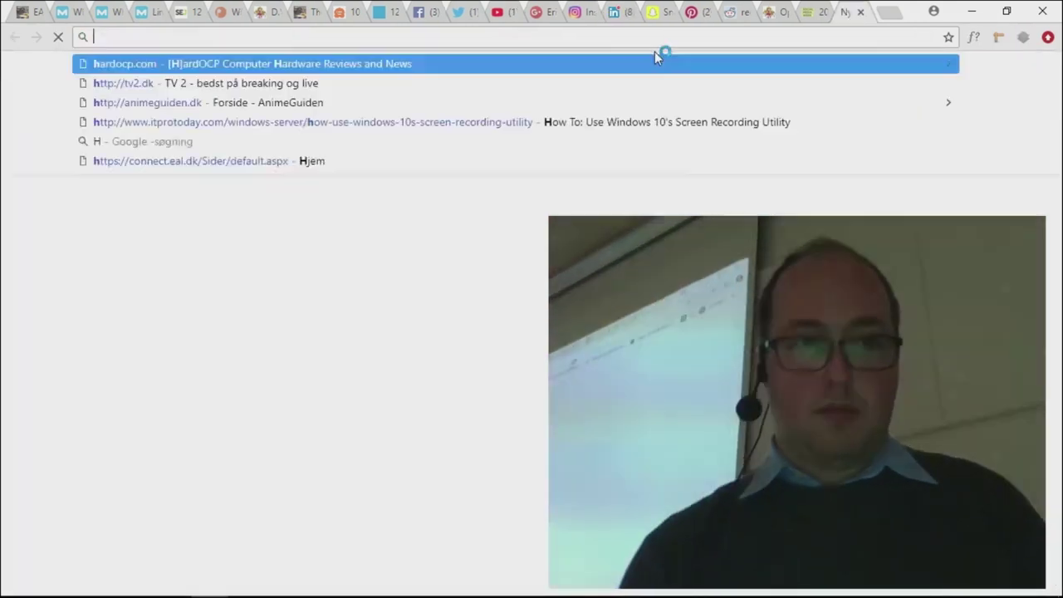
{"action": "type", "text": "ootsuite"}
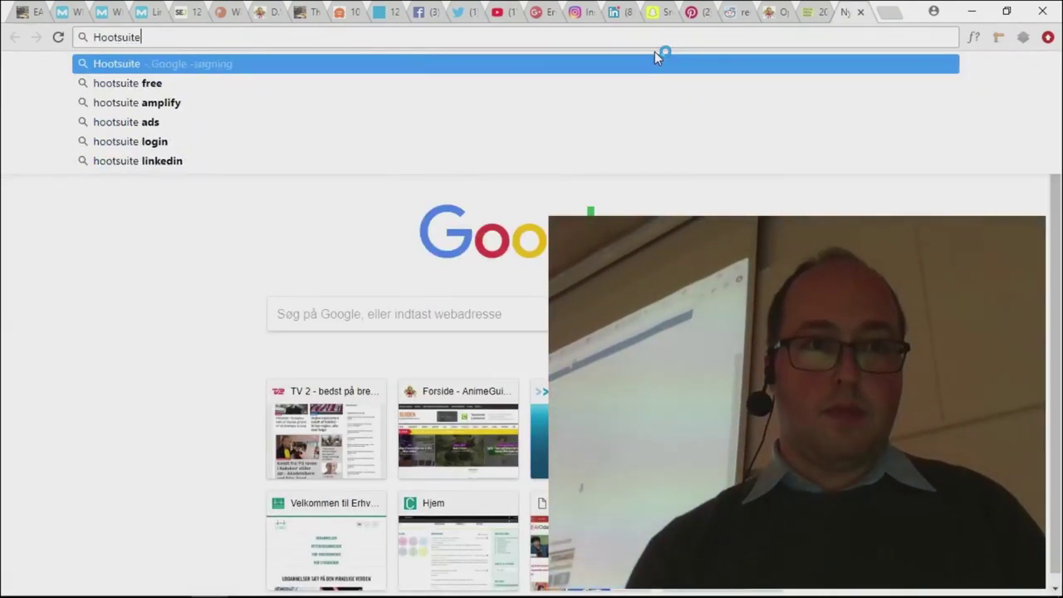
{"action": "key", "text": "Return"}
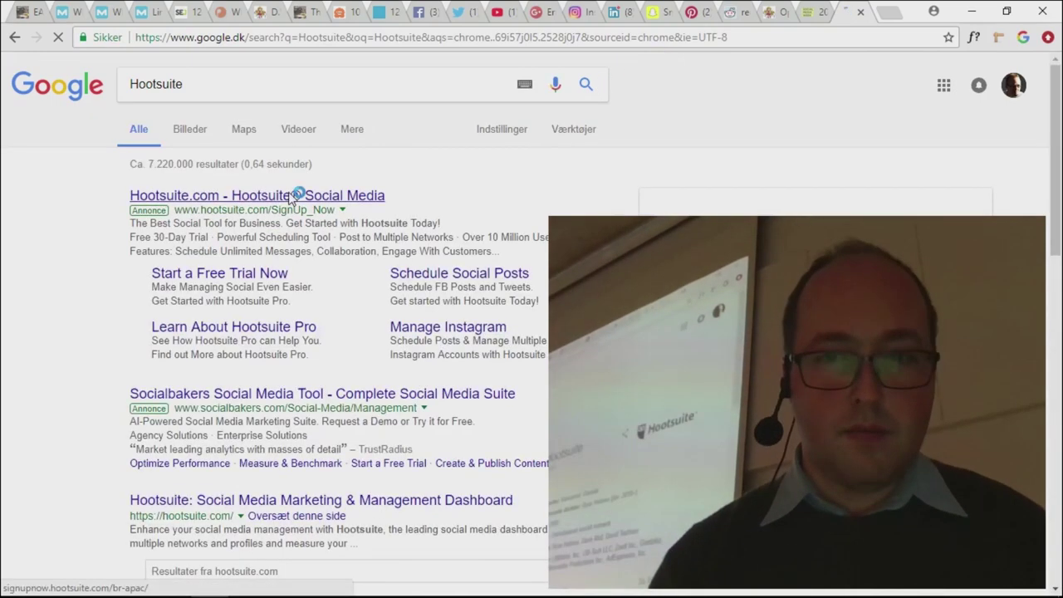
{"action": "left_click", "coordinate": [291, 197]}
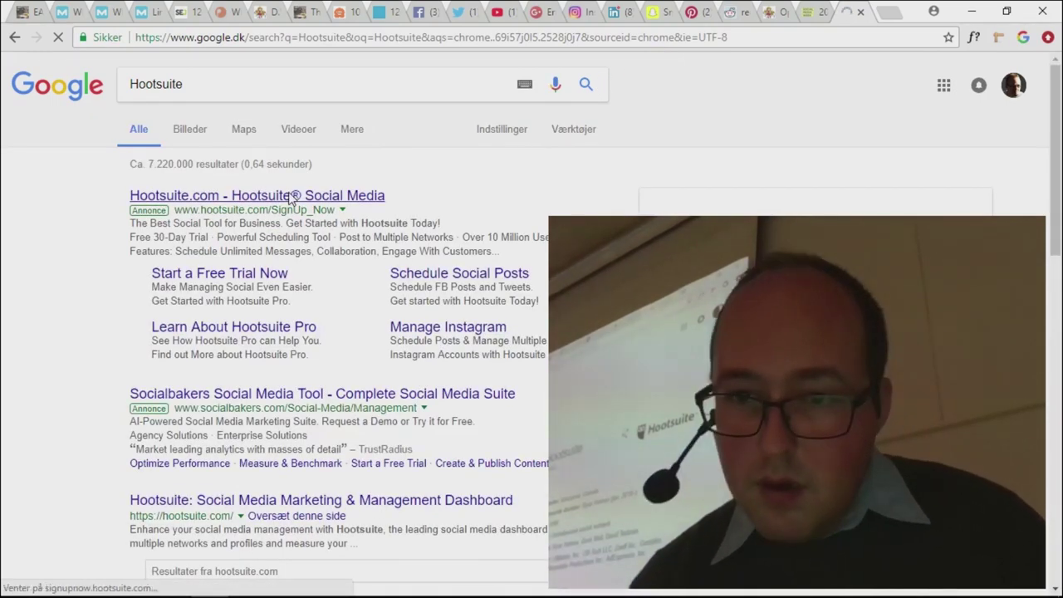
Step: Look through the Hootsuite landing page's benefits, features and solutions, and place its tab directly after Pinterest
{"action": "scroll", "coordinate": [394, 249], "scroll_direction": "down", "scroll_amount": 5}
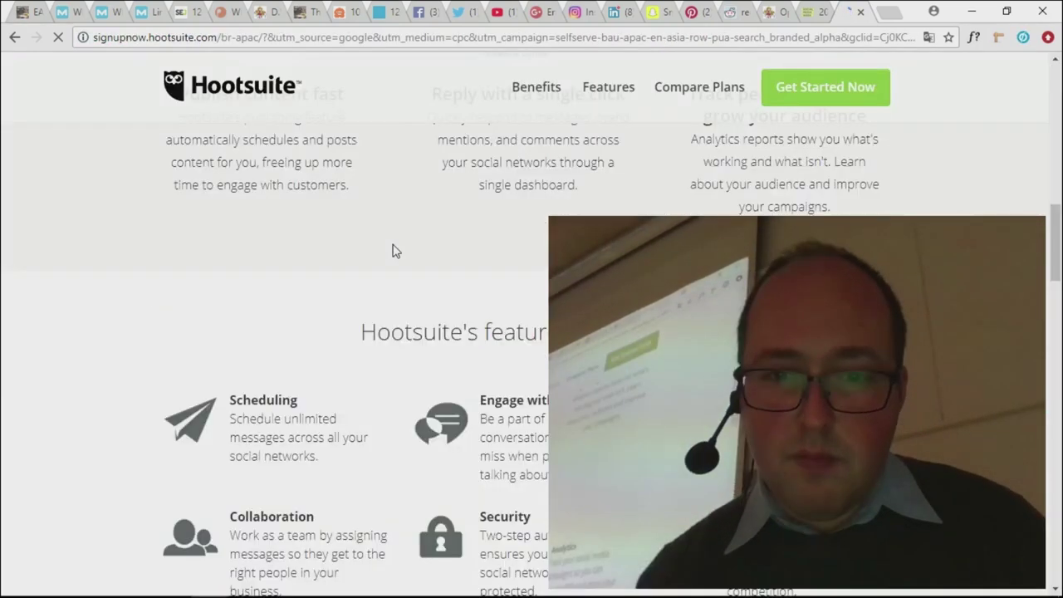
{"action": "scroll", "coordinate": [395, 251], "scroll_direction": "down", "scroll_amount": 1}
{"action": "scroll", "coordinate": [394, 251], "scroll_direction": "up", "scroll_amount": 5}
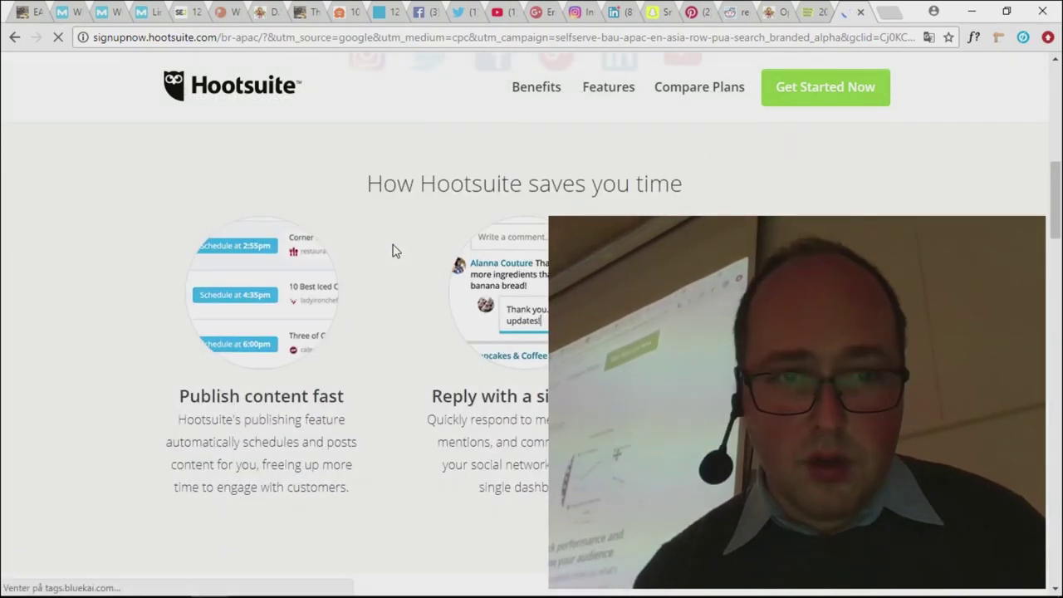
{"action": "scroll", "coordinate": [394, 251], "scroll_direction": "down", "scroll_amount": 3}
{"action": "scroll", "coordinate": [394, 251], "scroll_direction": "down", "scroll_amount": 5}
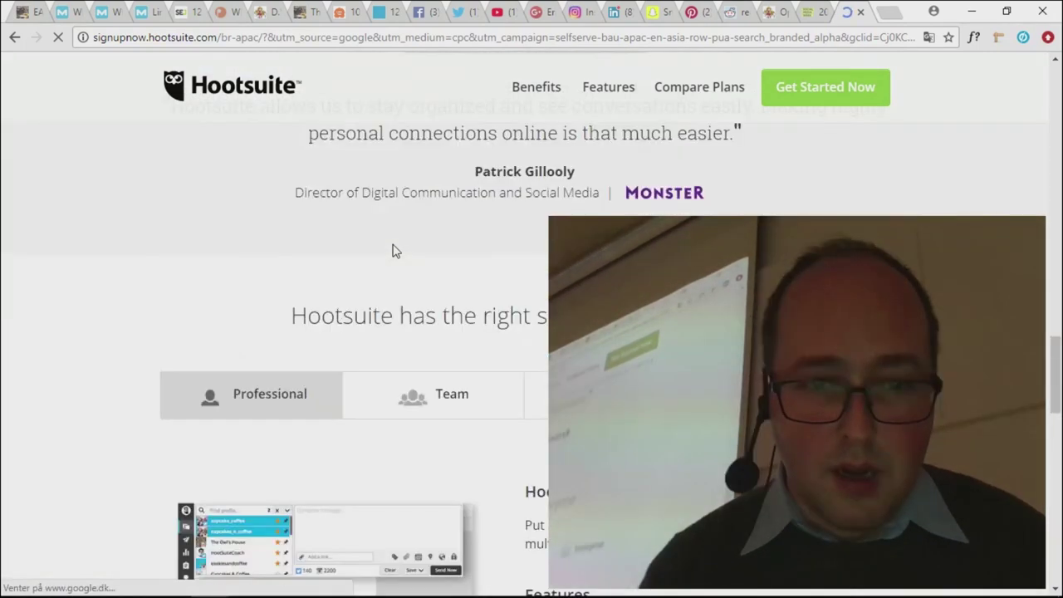
{"action": "scroll", "coordinate": [394, 251], "scroll_direction": "down", "scroll_amount": 1}
{"action": "left_click_drag", "start_coordinate": [683, 12], "coordinate": [731, 12]}
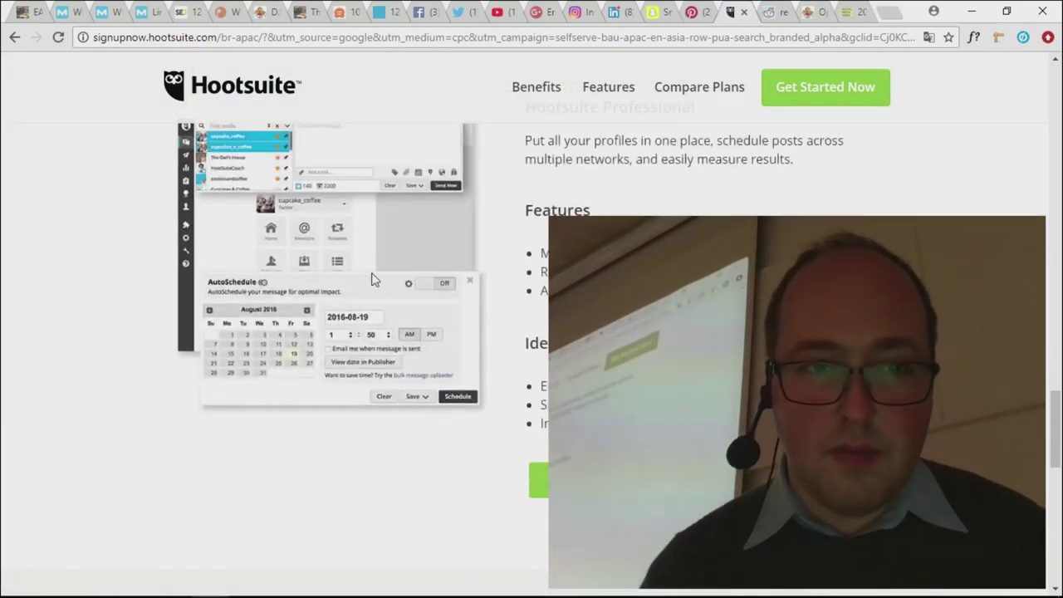
Step: Examine the Hootsuite Professional solution with its AutoSchedule preview, and the customer logos and testimonial
{"action": "scroll", "coordinate": [459, 298], "scroll_direction": "up", "scroll_amount": 3}
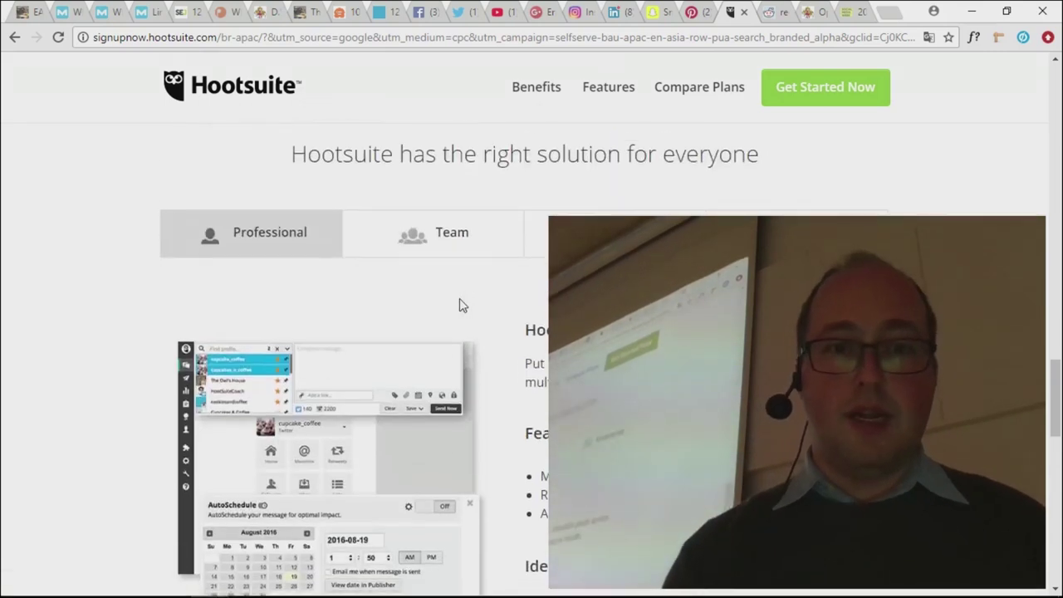
{"action": "scroll", "coordinate": [459, 304], "scroll_direction": "down", "scroll_amount": 1}
{"action": "scroll", "coordinate": [461, 304], "scroll_direction": "down", "scroll_amount": 1}
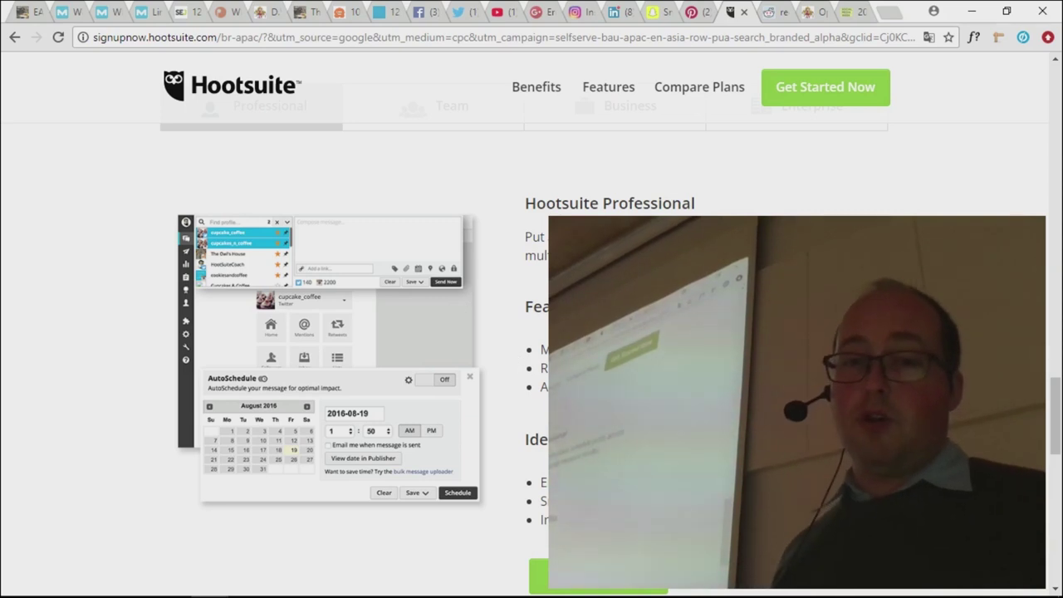
{"action": "scroll", "coordinate": [499, 338], "scroll_direction": "down", "scroll_amount": 1}
{"action": "scroll", "coordinate": [332, 332], "scroll_direction": "down", "scroll_amount": 10}
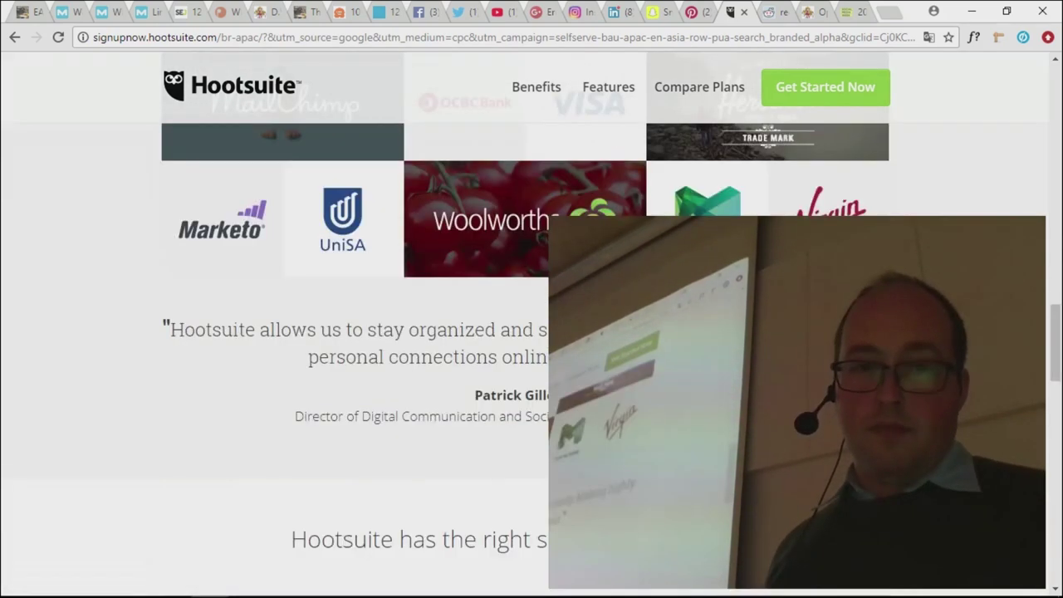
{"action": "scroll", "coordinate": [478, 409], "scroll_direction": "down", "scroll_amount": 5}
{"action": "scroll", "coordinate": [477, 409], "scroll_direction": "up", "scroll_amount": 4}
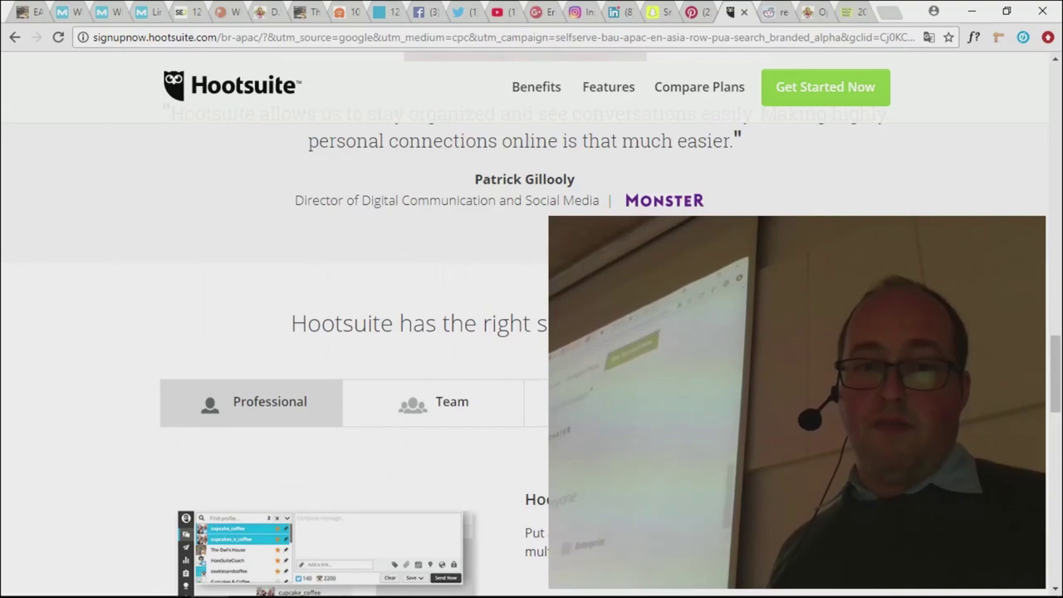
Step: Show the Team solution on the Hootsuite page and examine its features and intended audience
{"action": "left_click", "coordinate": [478, 404]}
{"action": "scroll", "coordinate": [475, 402], "scroll_direction": "down", "scroll_amount": 8}
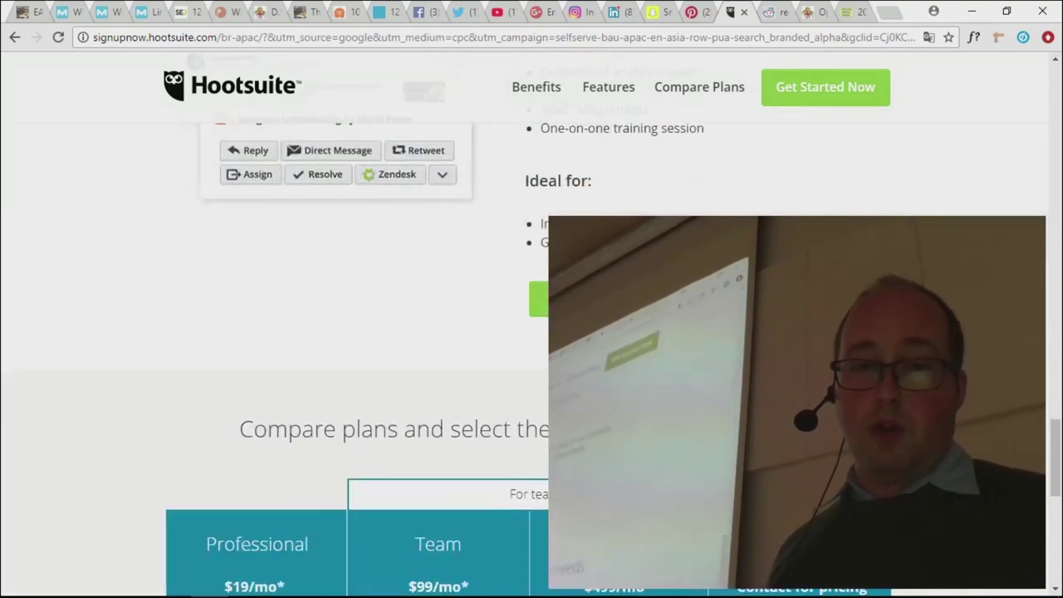
{"action": "scroll", "coordinate": [475, 401], "scroll_direction": "up", "scroll_amount": 2}
{"action": "scroll", "coordinate": [532, 348], "scroll_direction": "up", "scroll_amount": 1}
{"action": "scroll", "coordinate": [531, 349], "scroll_direction": "down", "scroll_amount": 1}
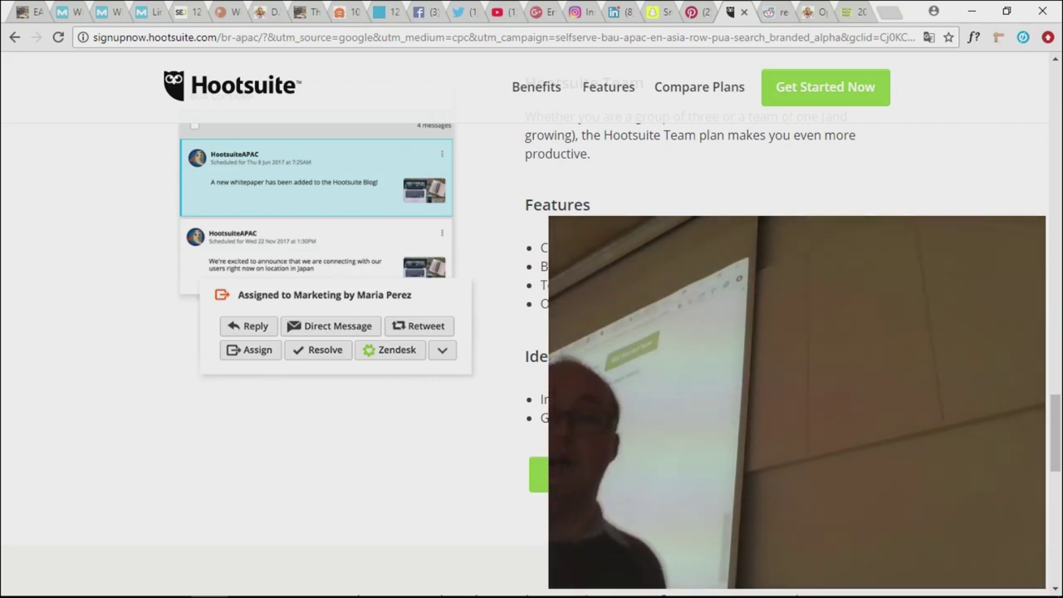
Step: Examine the Hootsuite plan comparison table with its prices and included features, and return to the solutions section
{"action": "scroll", "coordinate": [532, 332], "scroll_direction": "down", "scroll_amount": 5}
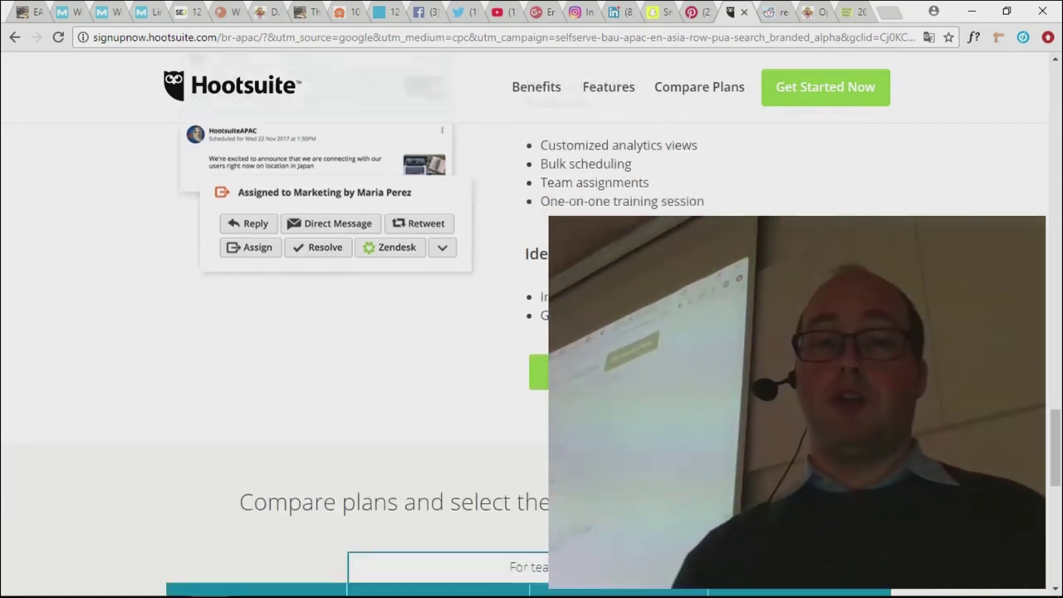
{"action": "scroll", "coordinate": [531, 357], "scroll_direction": "down", "scroll_amount": 1}
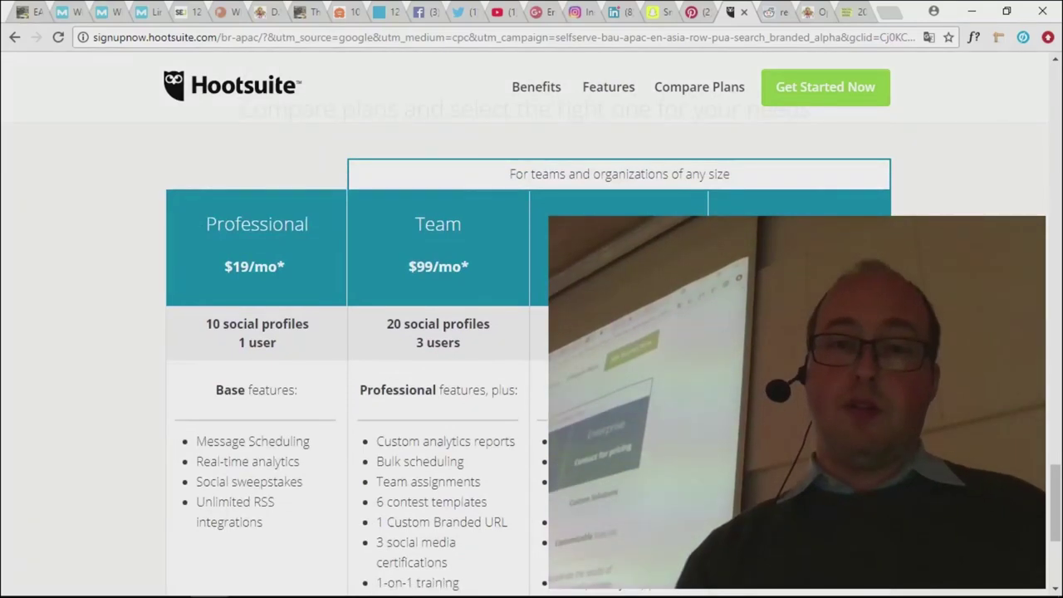
{"action": "scroll", "coordinate": [531, 357], "scroll_direction": "down", "scroll_amount": 1}
{"action": "scroll", "coordinate": [532, 357], "scroll_direction": "down", "scroll_amount": 1}
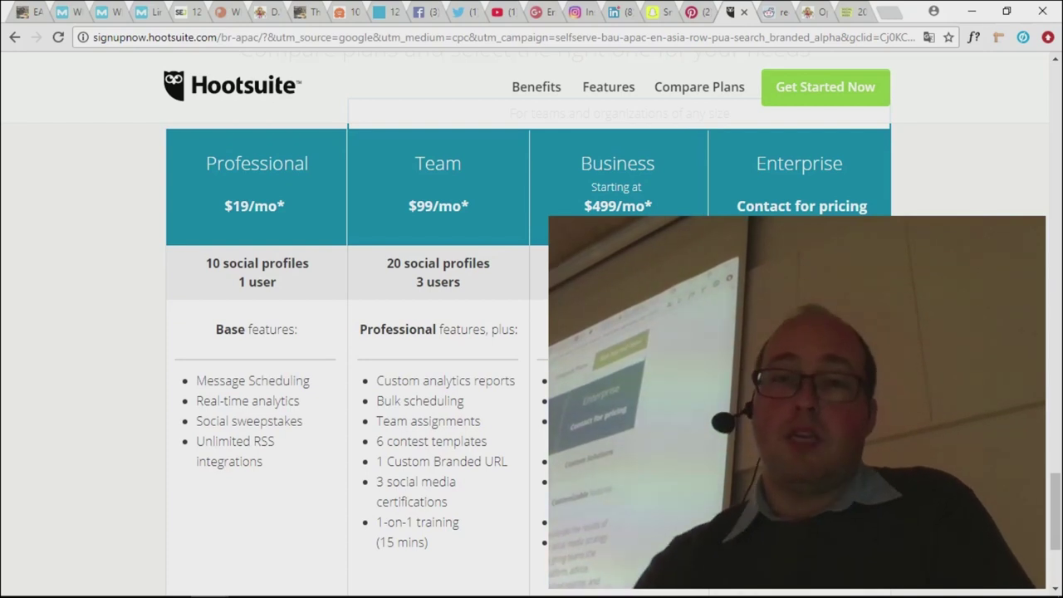
{"action": "scroll", "coordinate": [531, 332], "scroll_direction": "up", "scroll_amount": 4}
{"action": "scroll", "coordinate": [532, 332], "scroll_direction": "up", "scroll_amount": 4}
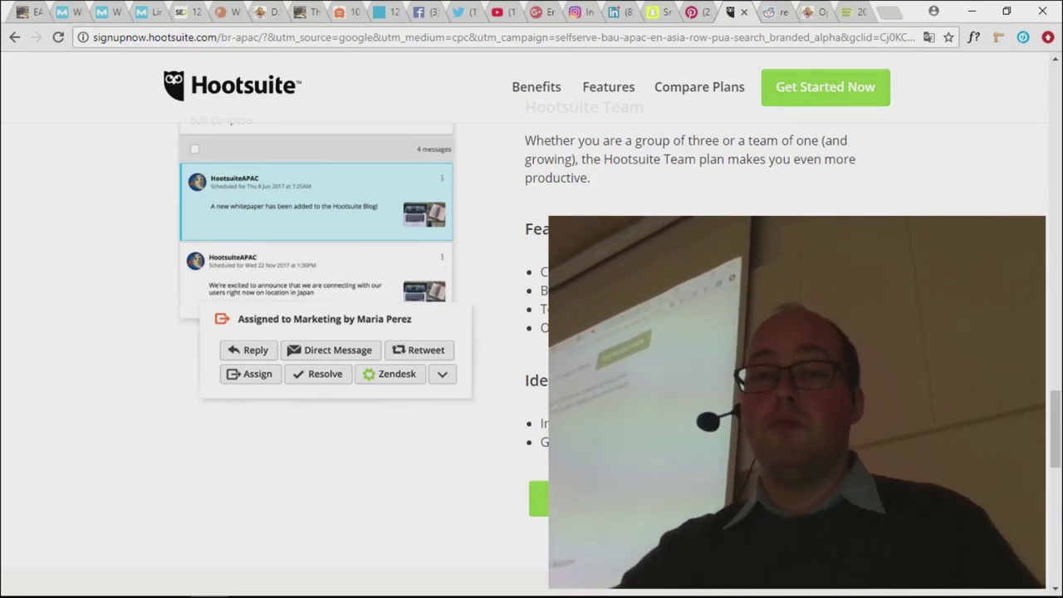
{"action": "scroll", "coordinate": [532, 332], "scroll_direction": "up", "scroll_amount": 5}
{"action": "scroll", "coordinate": [532, 332], "scroll_direction": "up", "scroll_amount": 1}
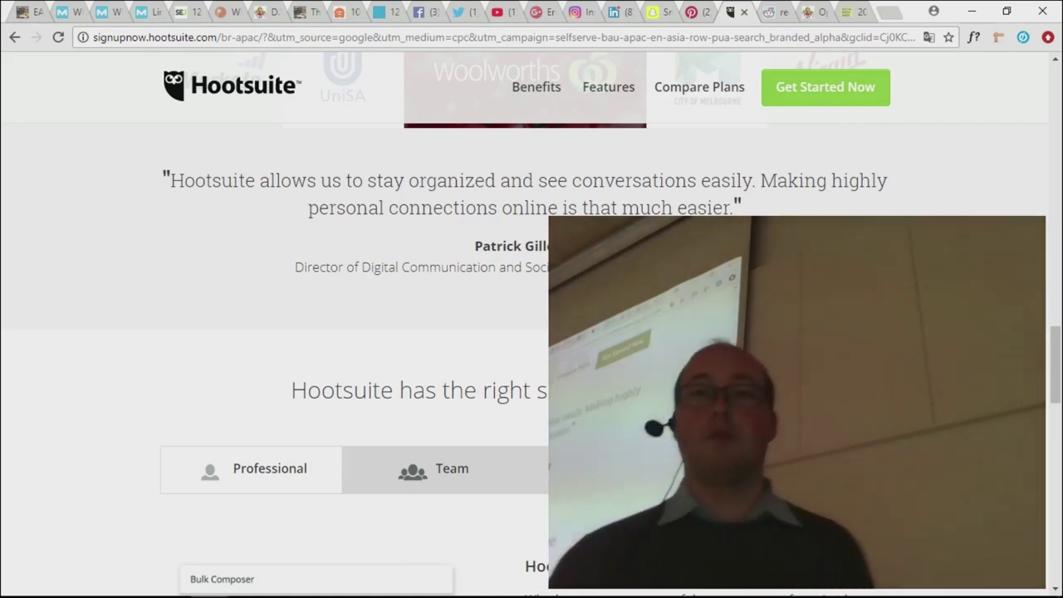
Step: View the Snapchat start page and the Pinterest home feed, ending on the Hootsuite page
{"action": "left_click", "coordinate": [656, 13]}
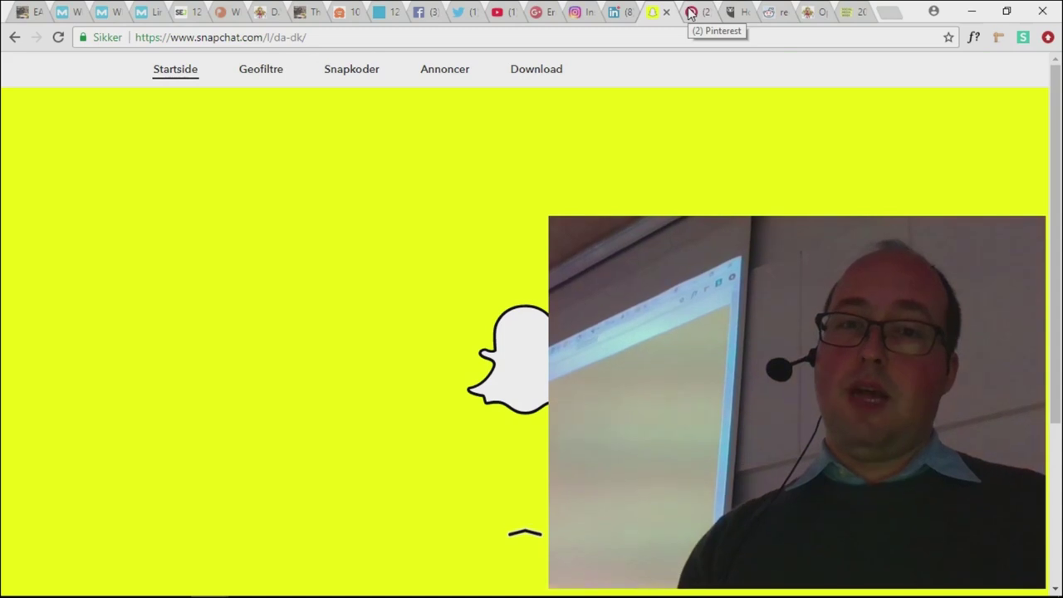
{"action": "left_click", "coordinate": [694, 13]}
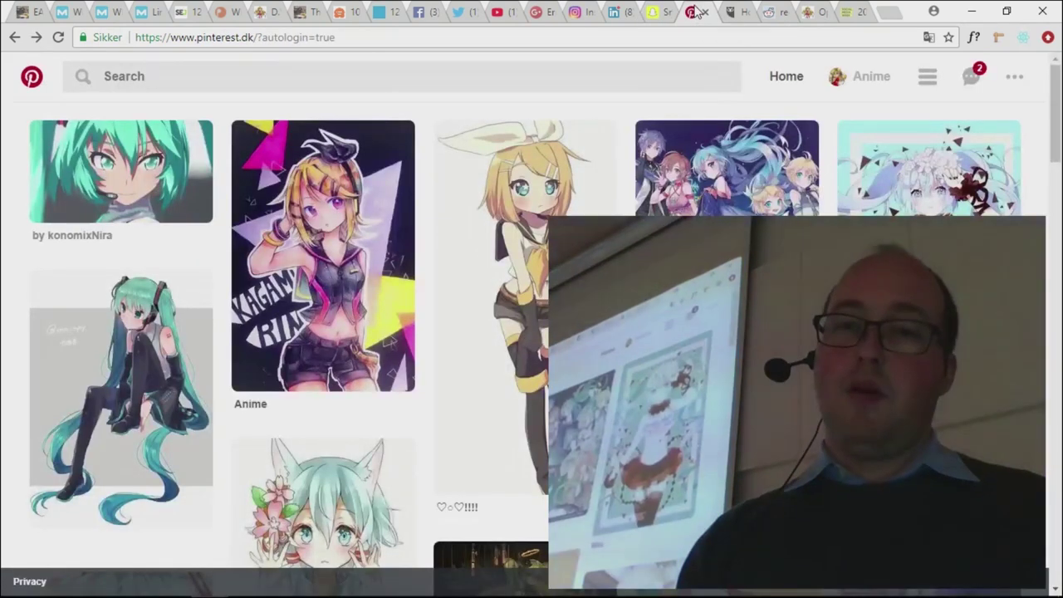
{"action": "left_click", "coordinate": [735, 13]}
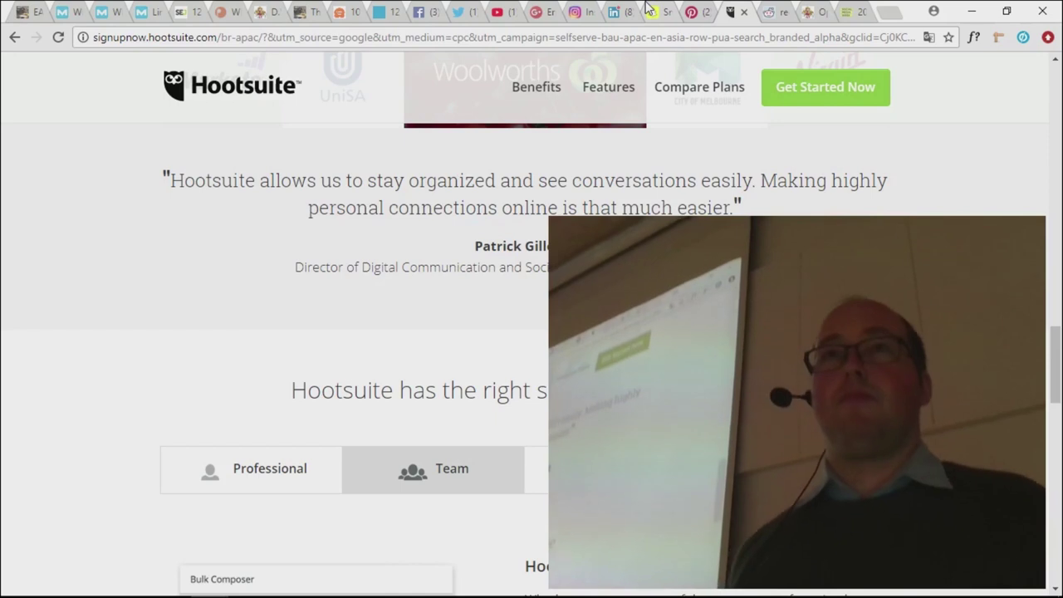
Step: Revisit Snapchat, look over the pins in the Pinterest home feed, and return to Hootsuite
{"action": "left_click", "coordinate": [649, 10]}
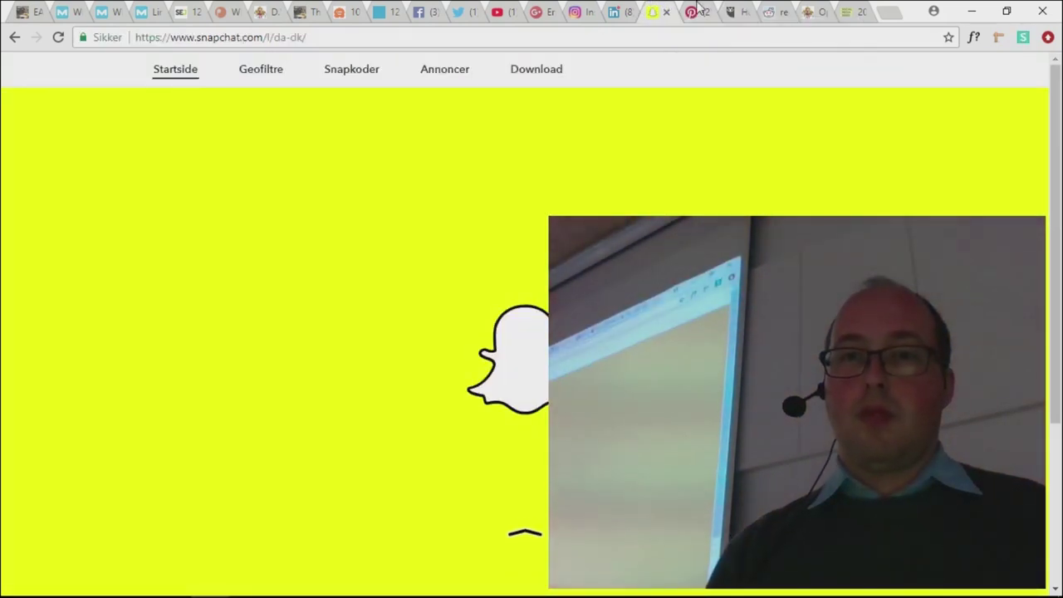
{"action": "left_click", "coordinate": [699, 10]}
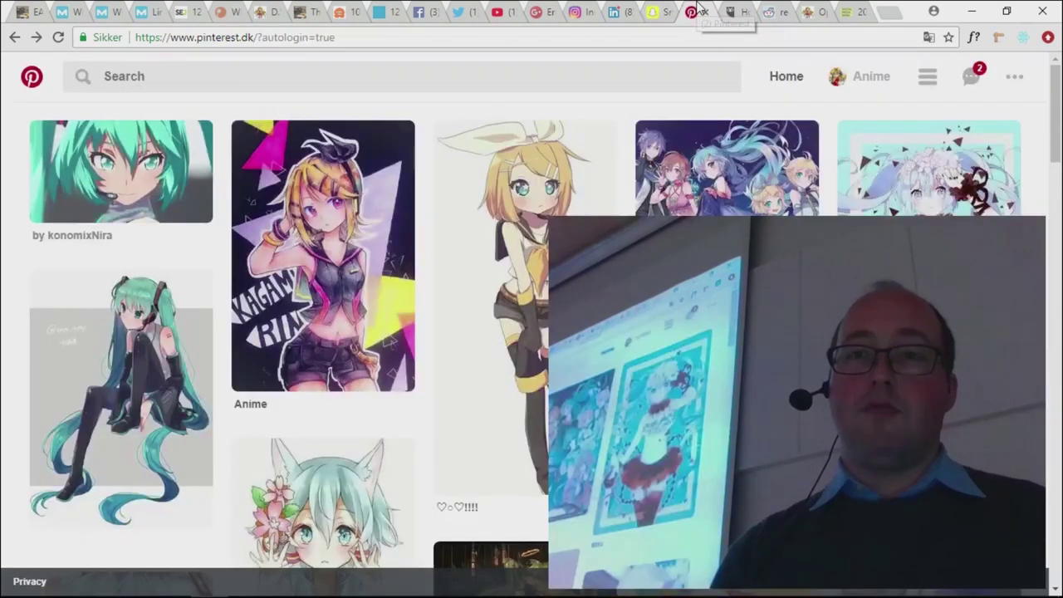
{"action": "scroll", "coordinate": [717, 95], "scroll_direction": "down", "scroll_amount": 2}
{"action": "scroll", "coordinate": [717, 95], "scroll_direction": "up", "scroll_amount": 2}
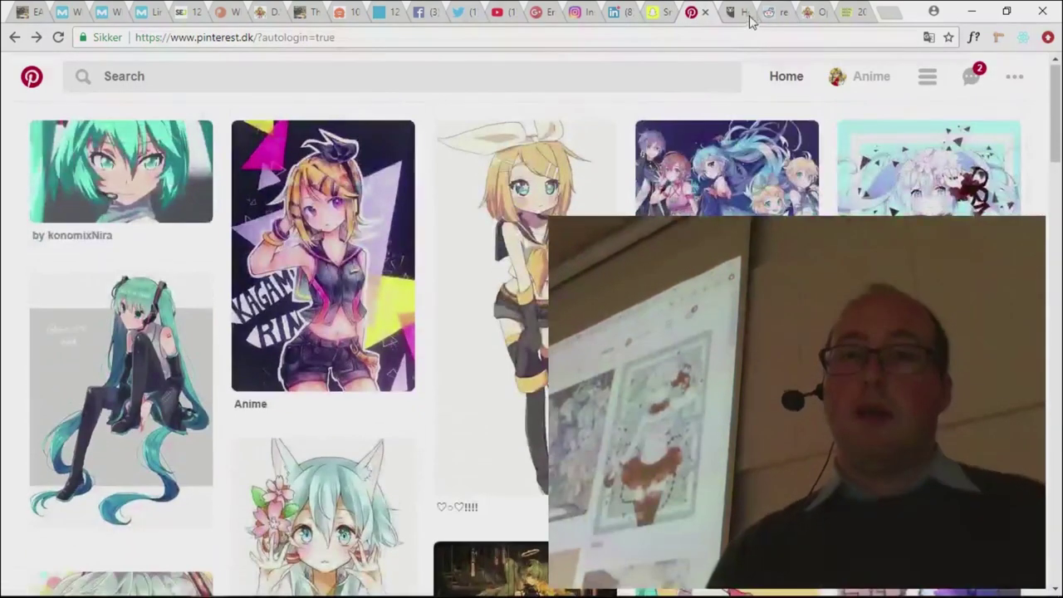
{"action": "left_click", "coordinate": [732, 10]}
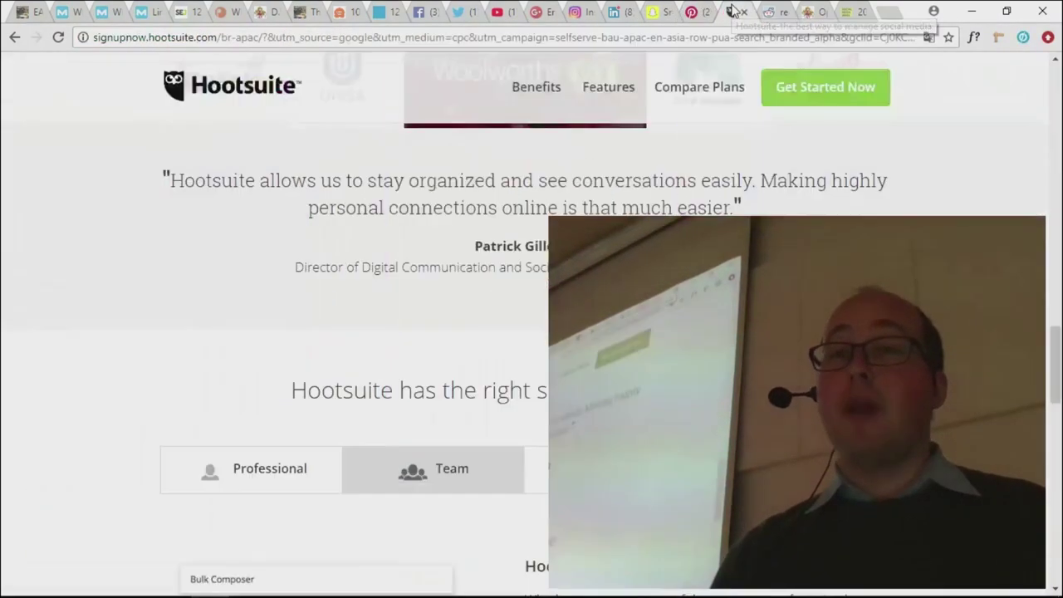
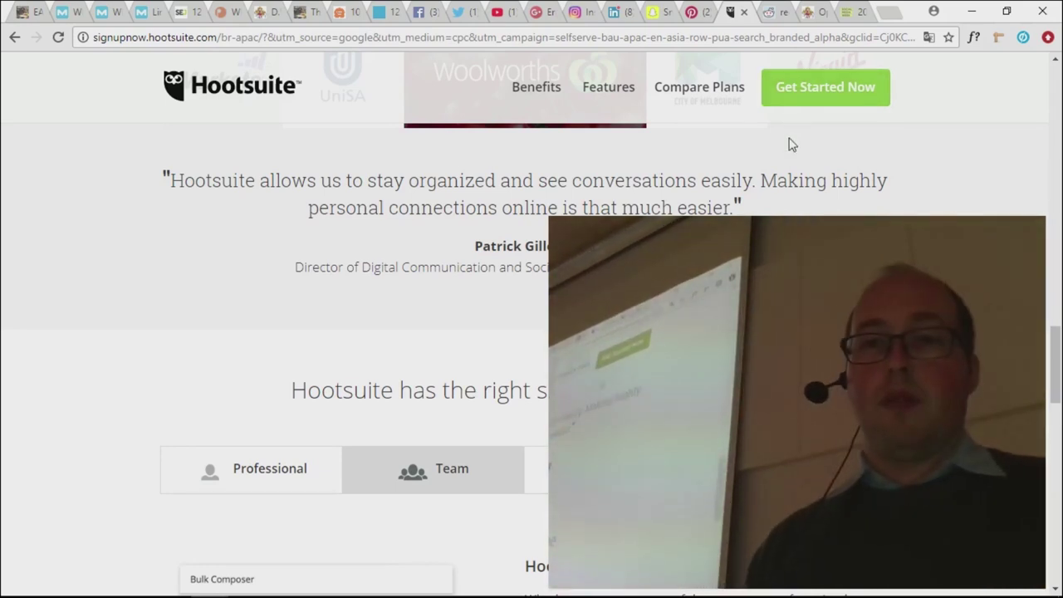
Step: Look further through the Hootsuite page and return to its introductory section
{"action": "scroll", "coordinate": [788, 133], "scroll_direction": "down", "scroll_amount": 6}
{"action": "scroll", "coordinate": [789, 133], "scroll_direction": "down", "scroll_amount": 2}
{"action": "scroll", "coordinate": [788, 133], "scroll_direction": "up", "scroll_amount": 10}
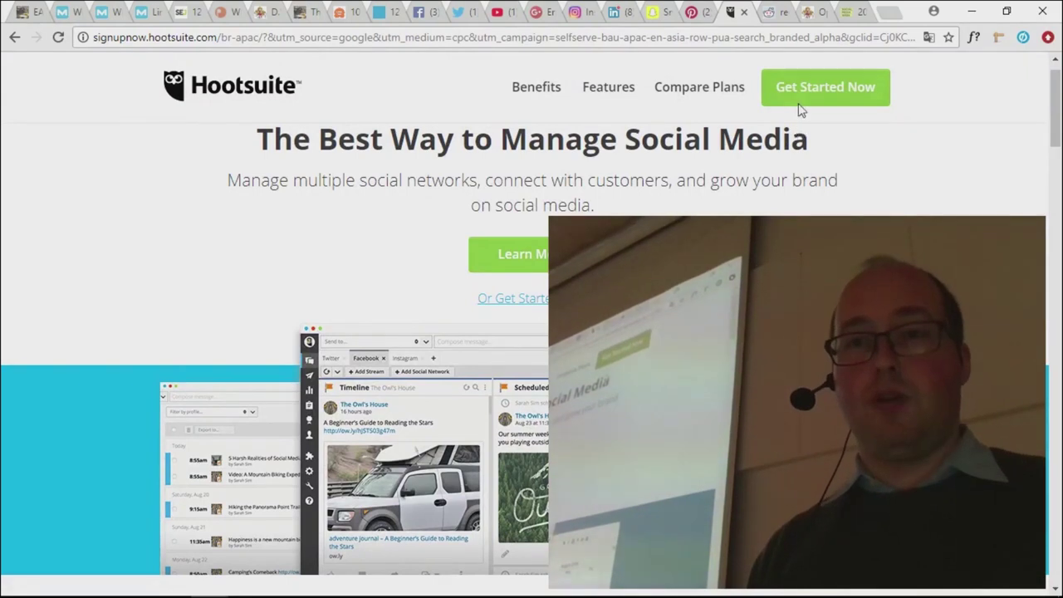
Step: Place the Reddit tab before Hootsuite and switch between the two, ending on the Reddit front page
{"action": "left_click_drag", "start_coordinate": [784, 11], "coordinate": [736, 15]}
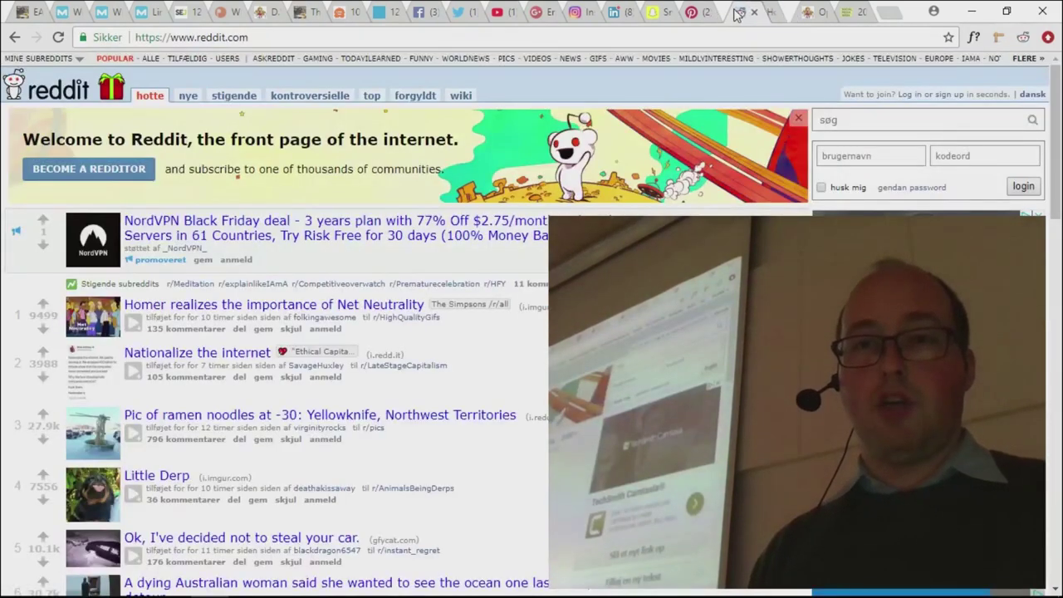
{"action": "left_click", "coordinate": [779, 12]}
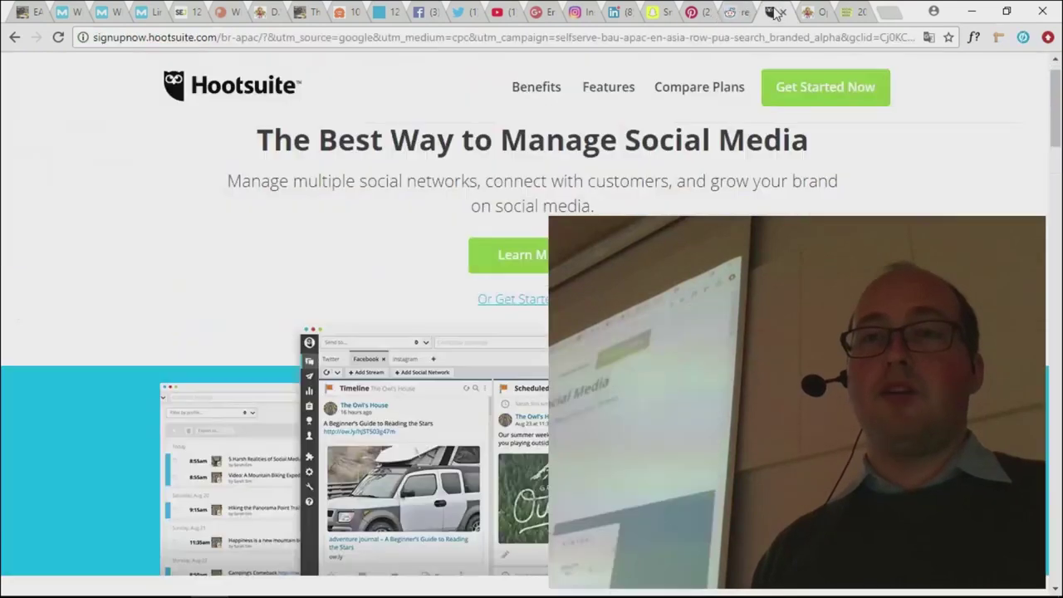
{"action": "left_click", "coordinate": [729, 17]}
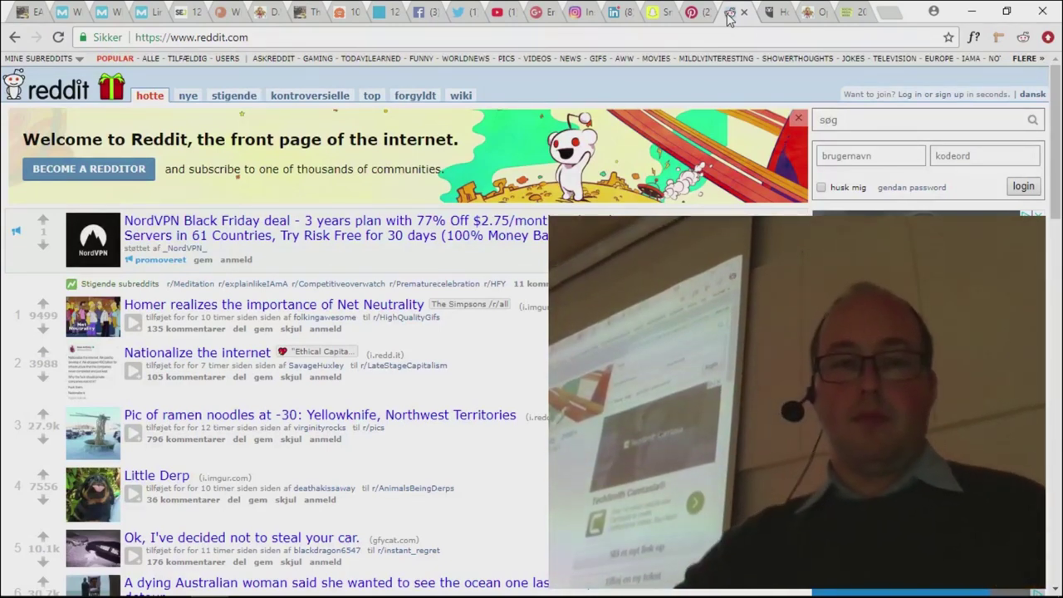
Step: Show AnimeGuiden's Opslagstavle page with its embedded Pinterest board, and place its tab directly after Pinterest
{"action": "key", "text": "ctrl+Tab"}
{"action": "key", "text": "ctrl+Tab"}
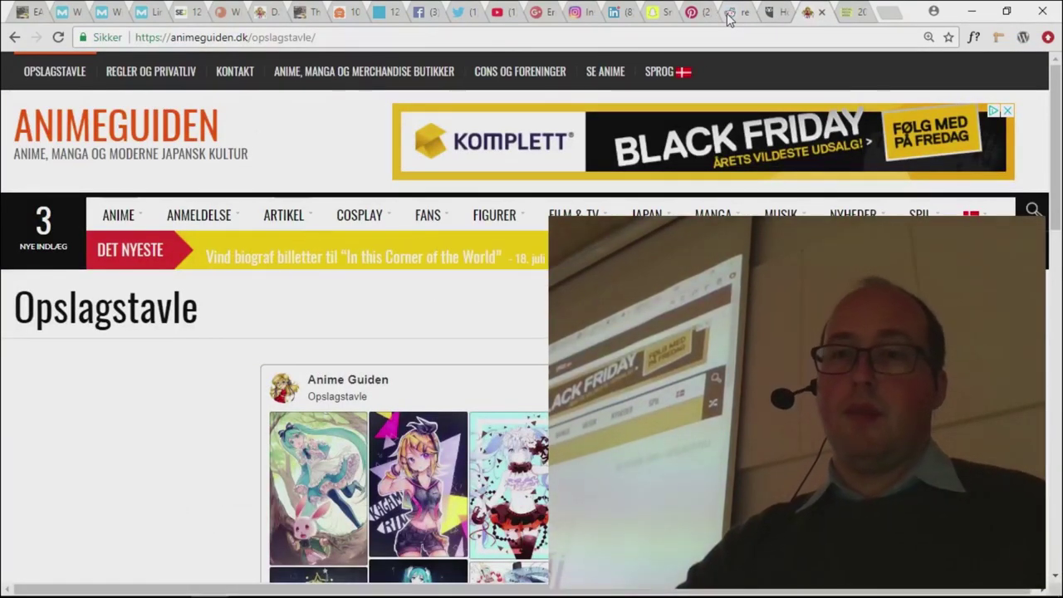
{"action": "left_click_drag", "start_coordinate": [806, 8], "coordinate": [733, 12]}
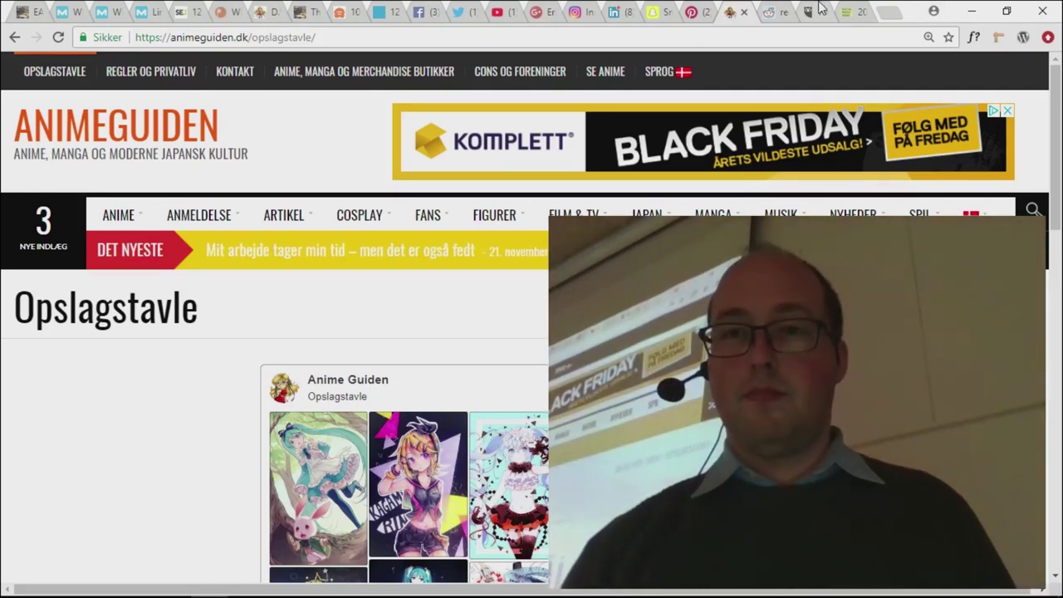
Step: Show the Social Media Week article on 2017 network demographics and read its introduction down to the Facebook section
{"action": "left_click", "coordinate": [847, 10]}
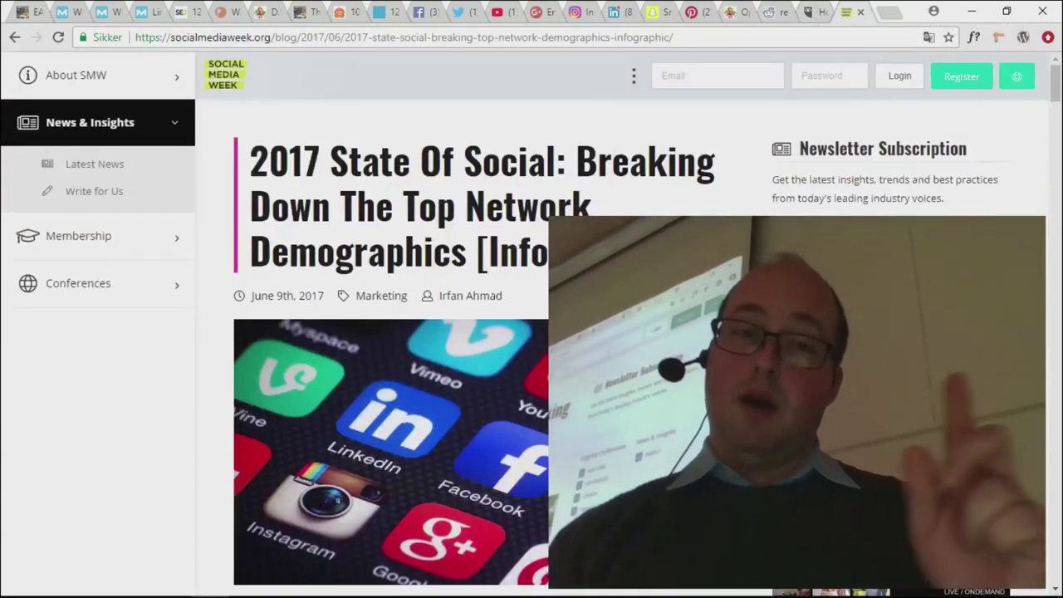
{"action": "scroll", "coordinate": [474, 332], "scroll_direction": "down", "scroll_amount": 5}
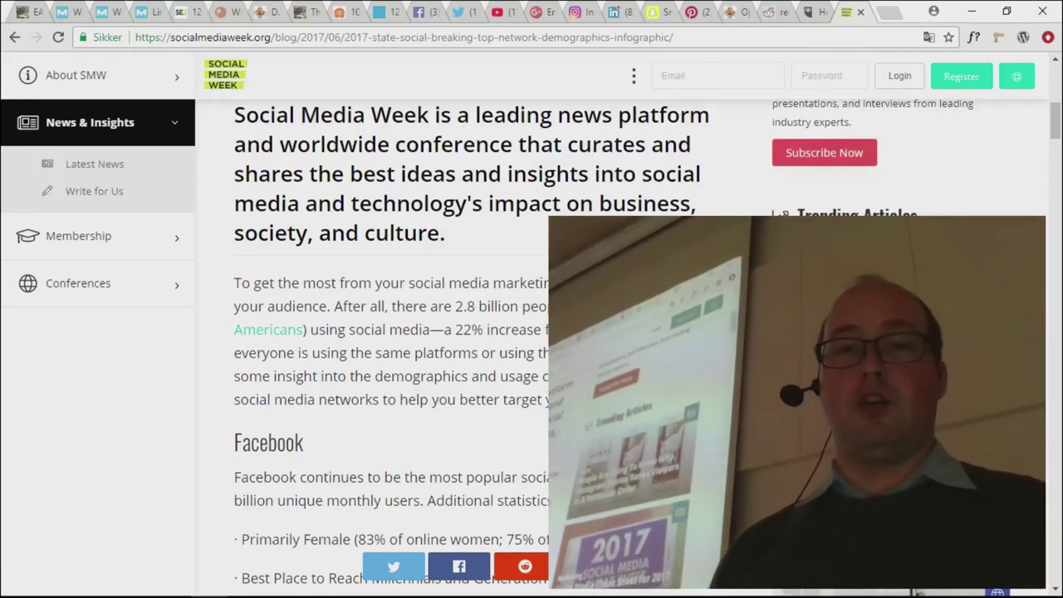
Step: Read the demographics article's Facebook and YouTube sections
{"action": "scroll", "coordinate": [474, 333], "scroll_direction": "up", "scroll_amount": 4}
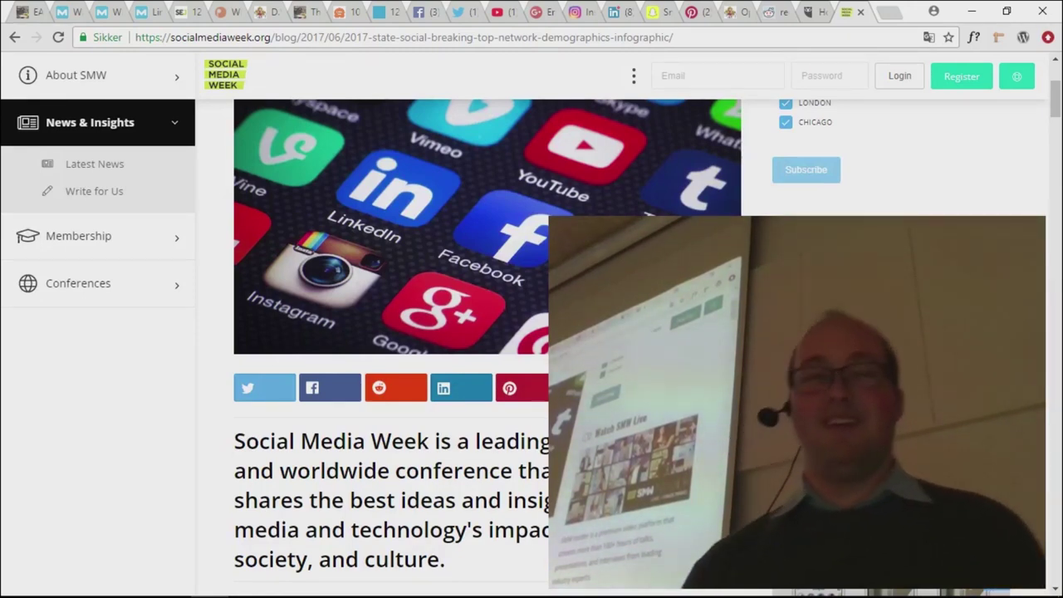
{"action": "scroll", "coordinate": [473, 332], "scroll_direction": "down", "scroll_amount": 5}
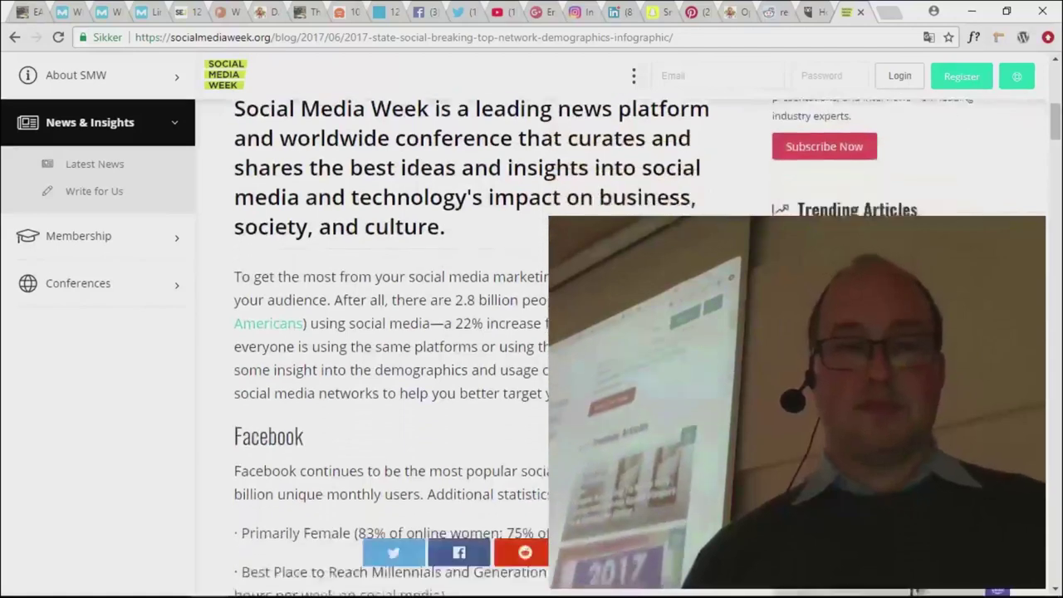
{"action": "scroll", "coordinate": [473, 332], "scroll_direction": "down", "scroll_amount": 3}
{"action": "scroll", "coordinate": [474, 332], "scroll_direction": "up", "scroll_amount": 1}
{"action": "scroll", "coordinate": [473, 332], "scroll_direction": "down", "scroll_amount": 2}
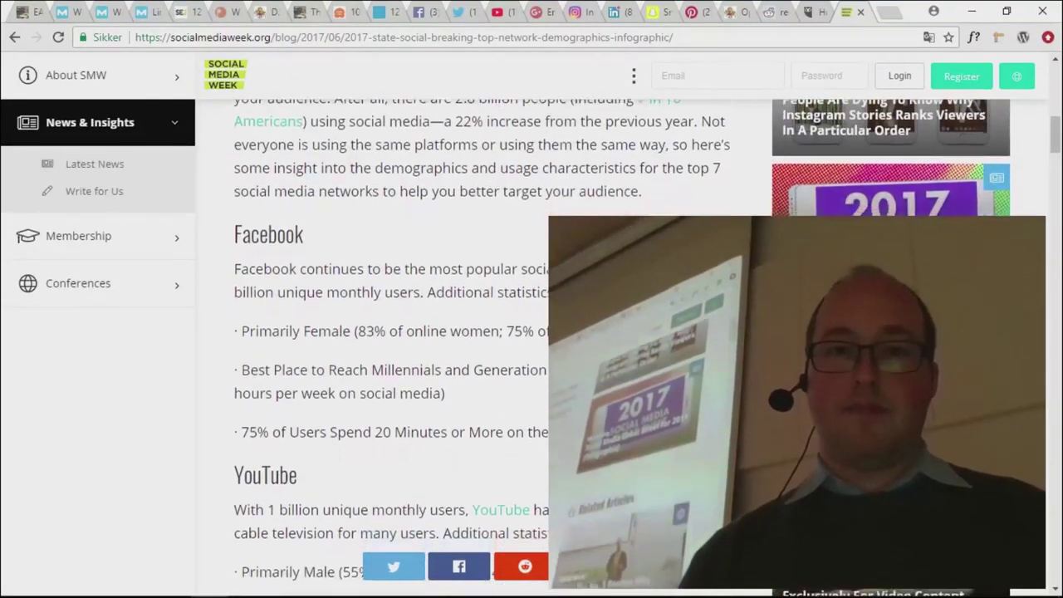
{"action": "scroll", "coordinate": [473, 332], "scroll_direction": "down", "scroll_amount": 1}
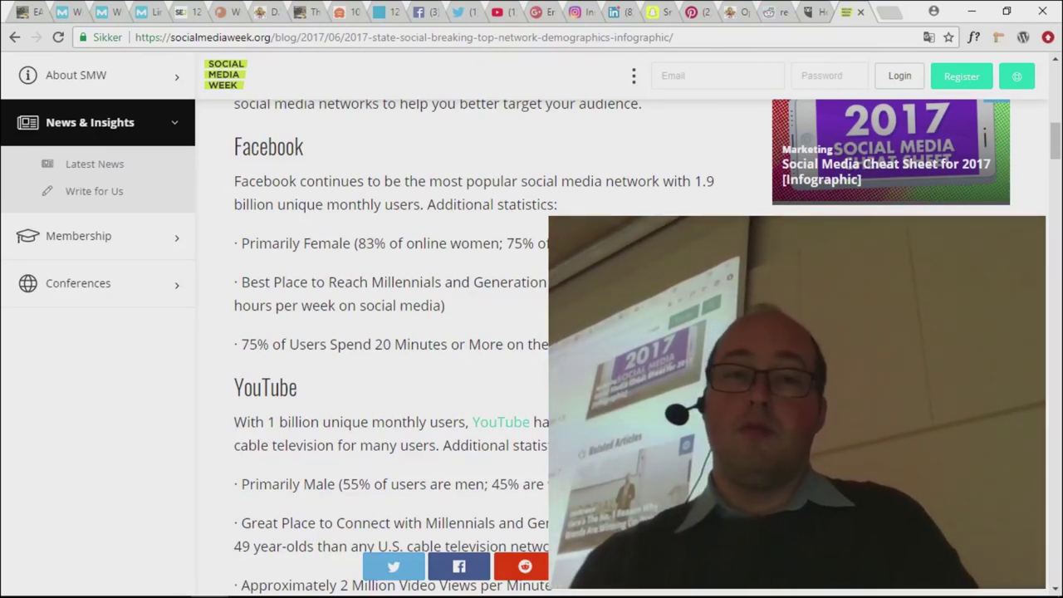
{"action": "scroll", "coordinate": [390, 349], "scroll_direction": "down", "scroll_amount": 3}
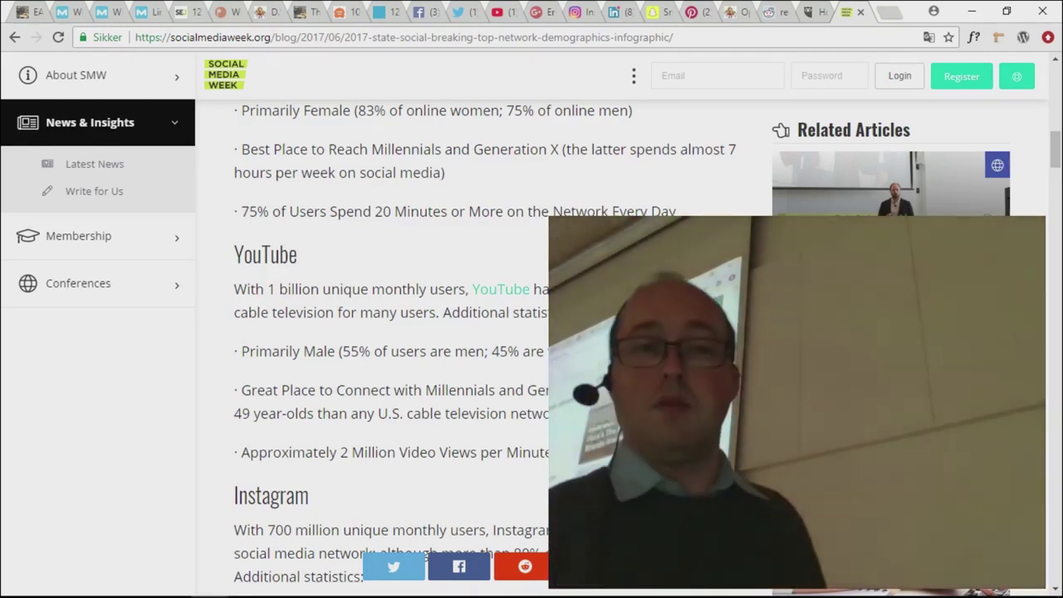
Step: Continue through the article's Instagram statistics and into the Twitter section
{"action": "scroll", "coordinate": [482, 349], "scroll_direction": "down", "scroll_amount": 3}
{"action": "scroll", "coordinate": [482, 349], "scroll_direction": "up", "scroll_amount": 1}
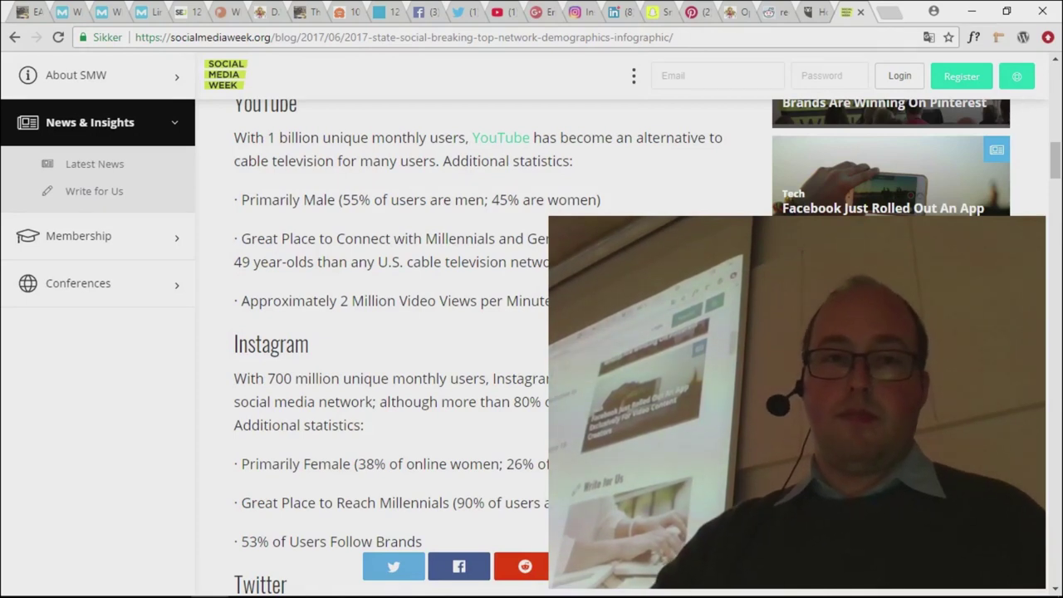
{"action": "scroll", "coordinate": [482, 332], "scroll_direction": "down", "scroll_amount": 2}
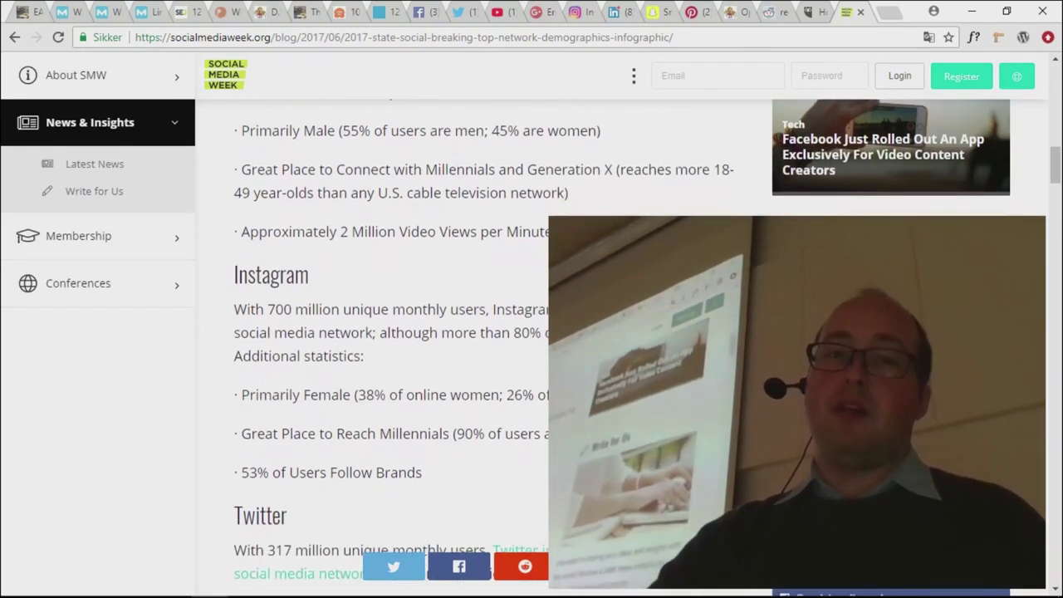
{"action": "scroll", "coordinate": [481, 332], "scroll_direction": "down", "scroll_amount": 3}
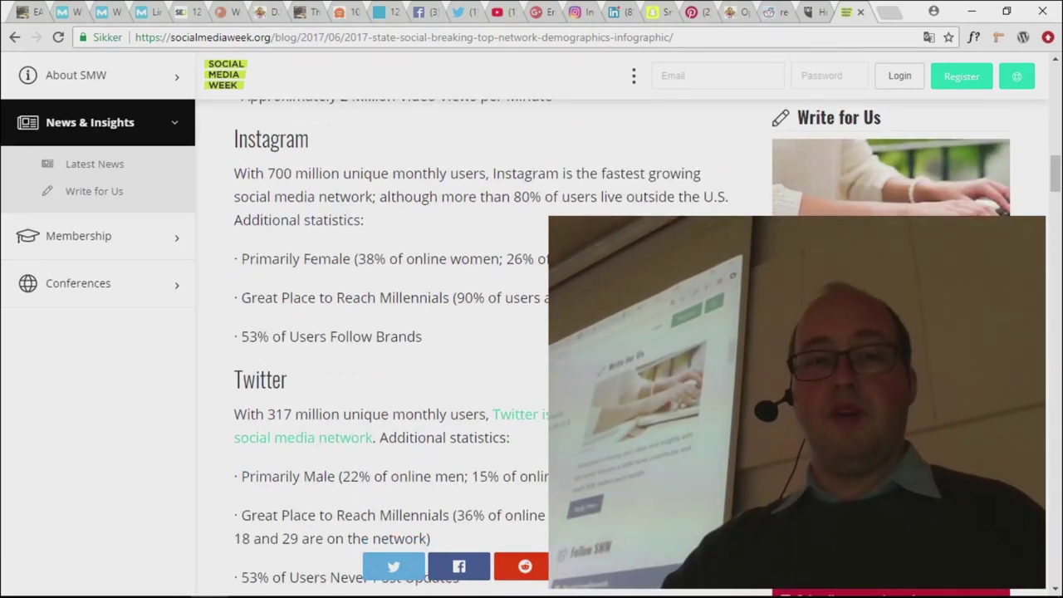
{"action": "scroll", "coordinate": [482, 333], "scroll_direction": "down", "scroll_amount": 2}
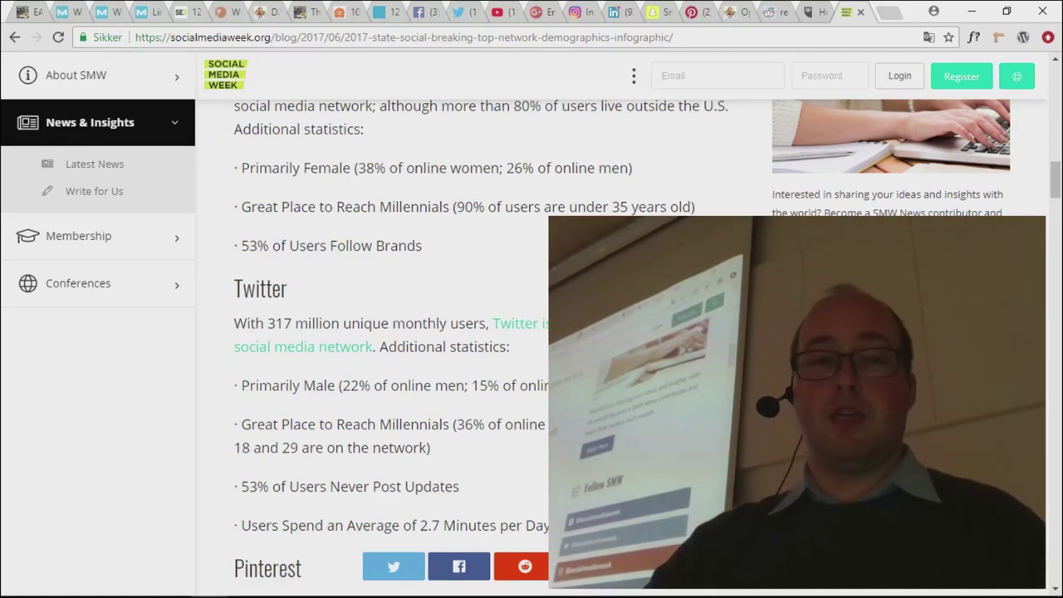
Step: Reduce the page zoom to 90% and read the article's Twitter and Pinterest sections
{"action": "key", "text": "ctrl+minus"}
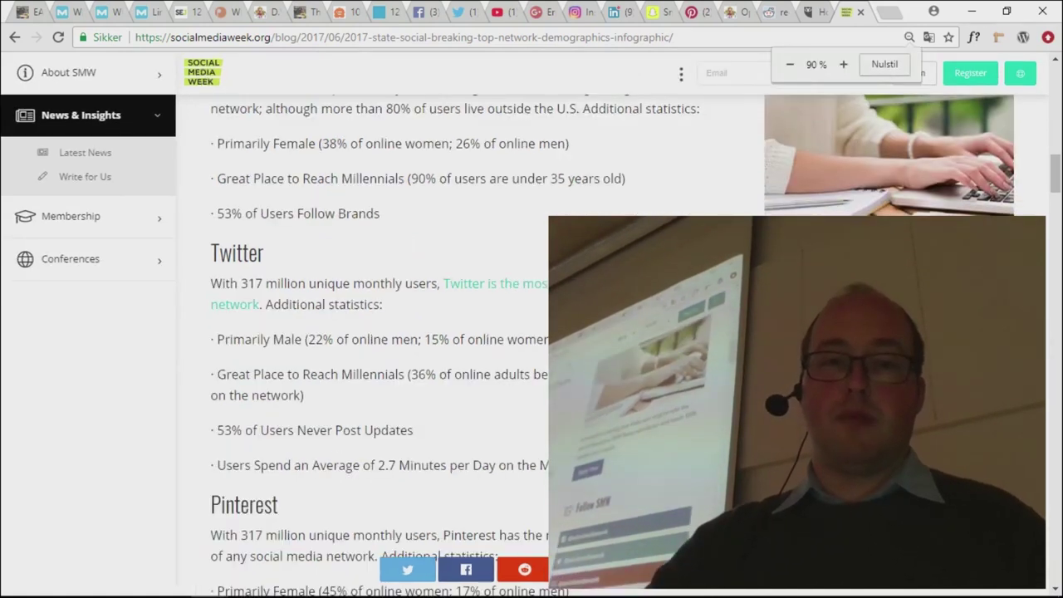
{"action": "scroll", "coordinate": [465, 332], "scroll_direction": "down", "scroll_amount": 3}
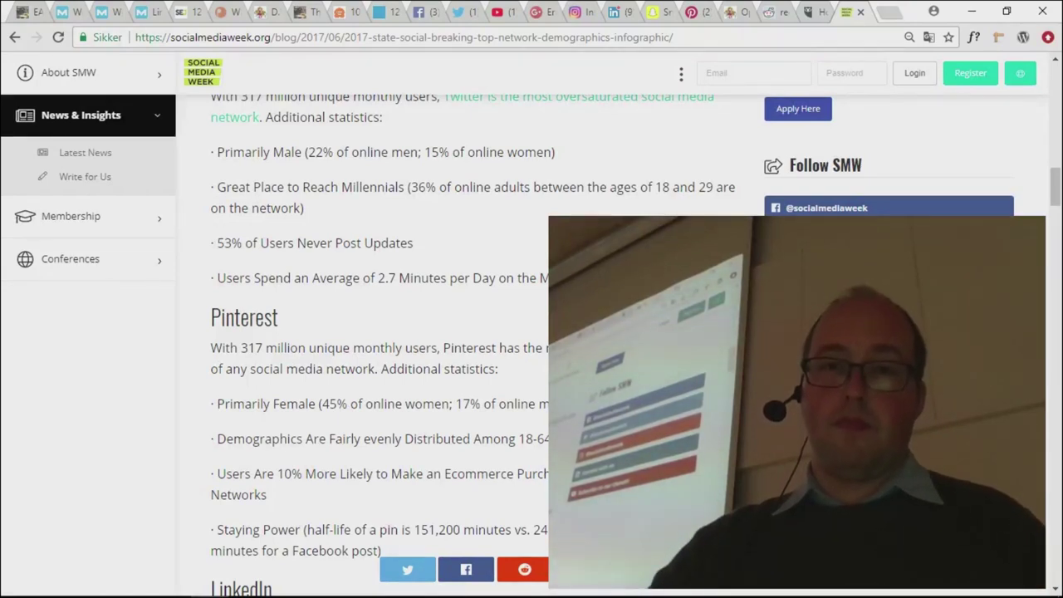
{"action": "scroll", "coordinate": [465, 333], "scroll_direction": "up", "scroll_amount": 1}
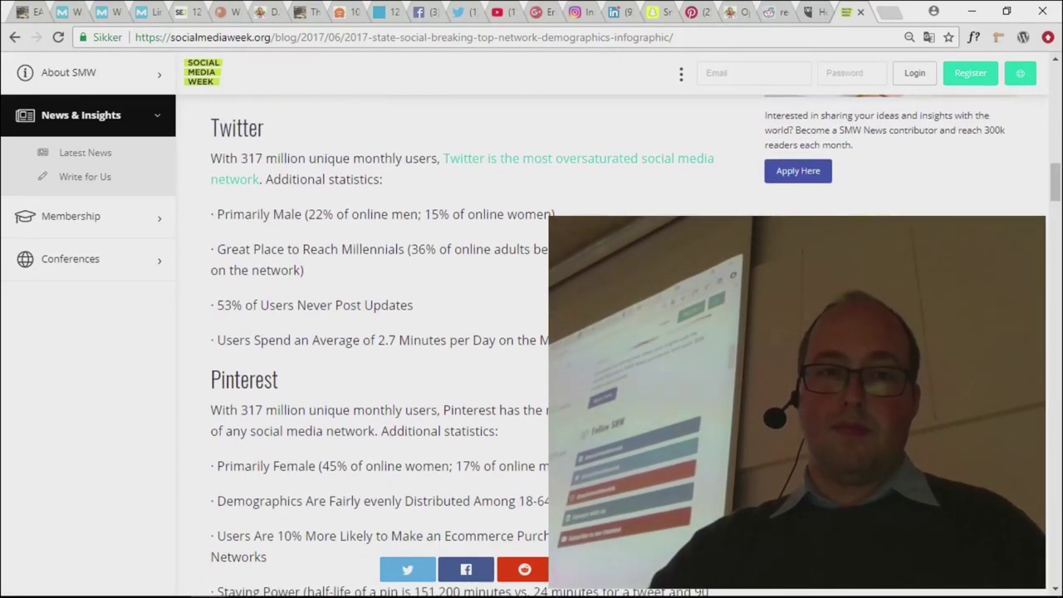
{"action": "scroll", "coordinate": [465, 332], "scroll_direction": "down", "scroll_amount": 1}
{"action": "scroll", "coordinate": [465, 333], "scroll_direction": "up", "scroll_amount": 1}
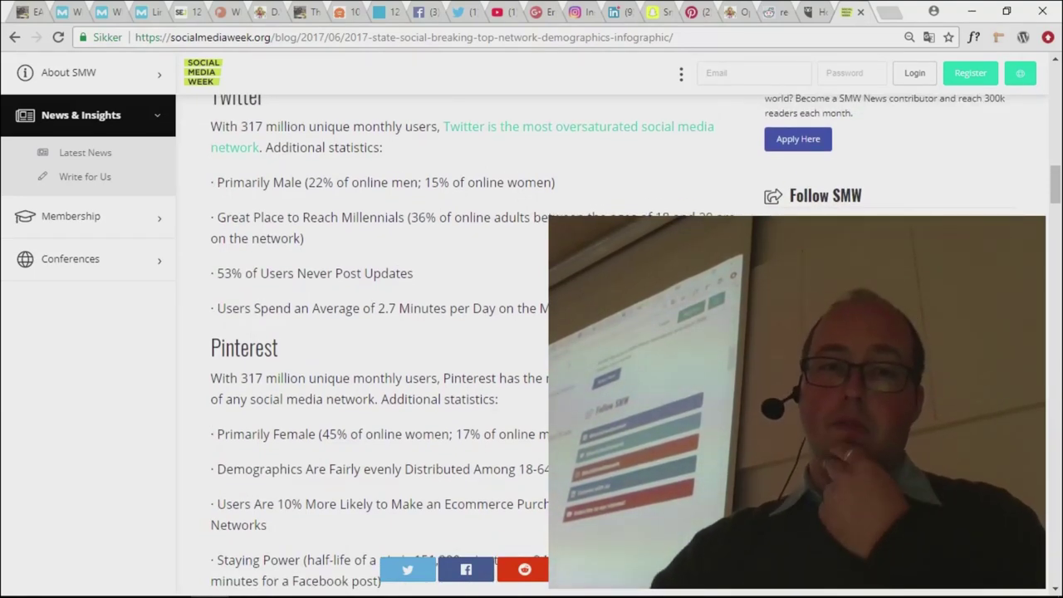
{"action": "scroll", "coordinate": [465, 332], "scroll_direction": "down", "scroll_amount": 3}
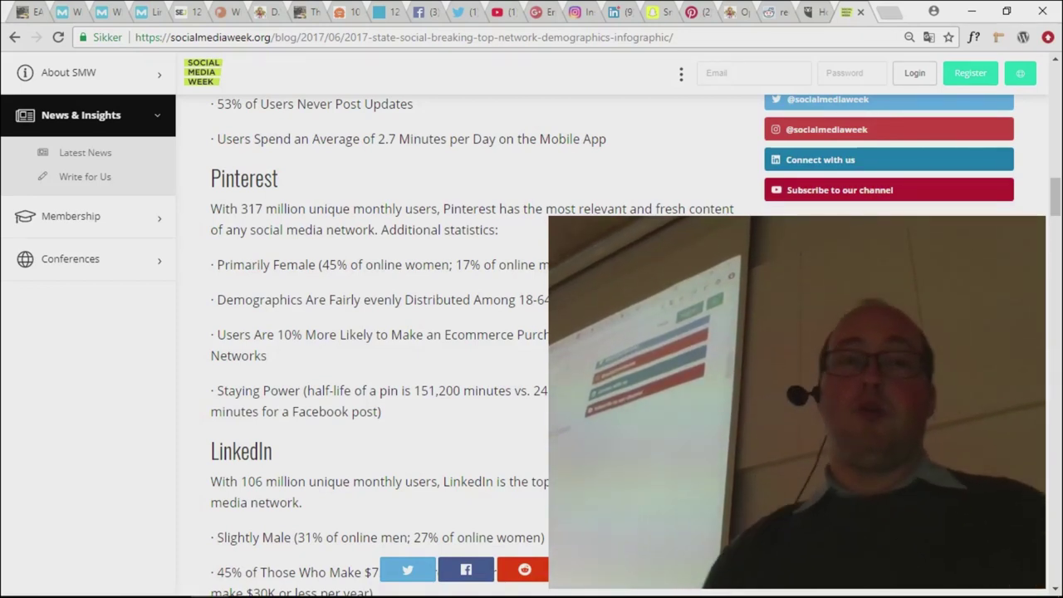
Step: Skim the article to its infographic and return to the title, with a brief look back at the Hootsuite page
{"action": "scroll", "coordinate": [379, 333], "scroll_direction": "down", "scroll_amount": 10}
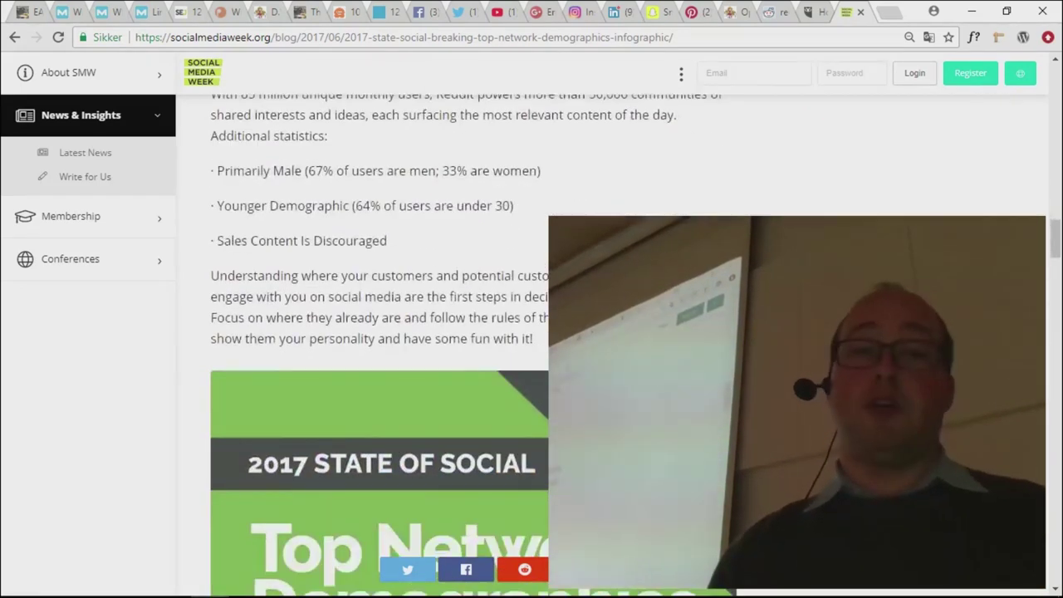
{"action": "scroll", "coordinate": [379, 332], "scroll_direction": "up", "scroll_amount": 15}
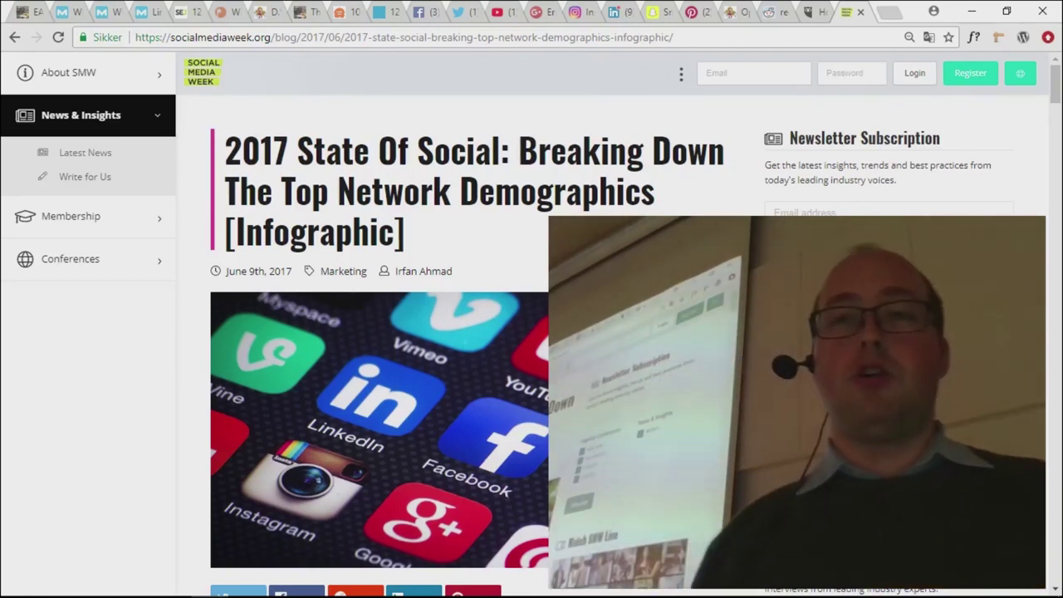
{"action": "left_click", "coordinate": [809, 10]}
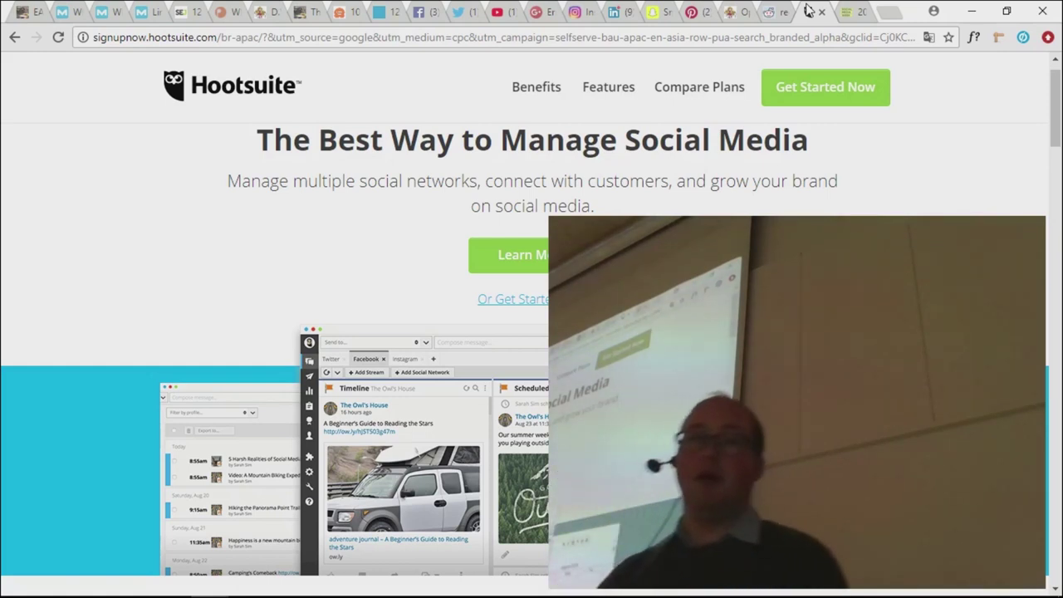
{"action": "left_click", "coordinate": [843, 10]}
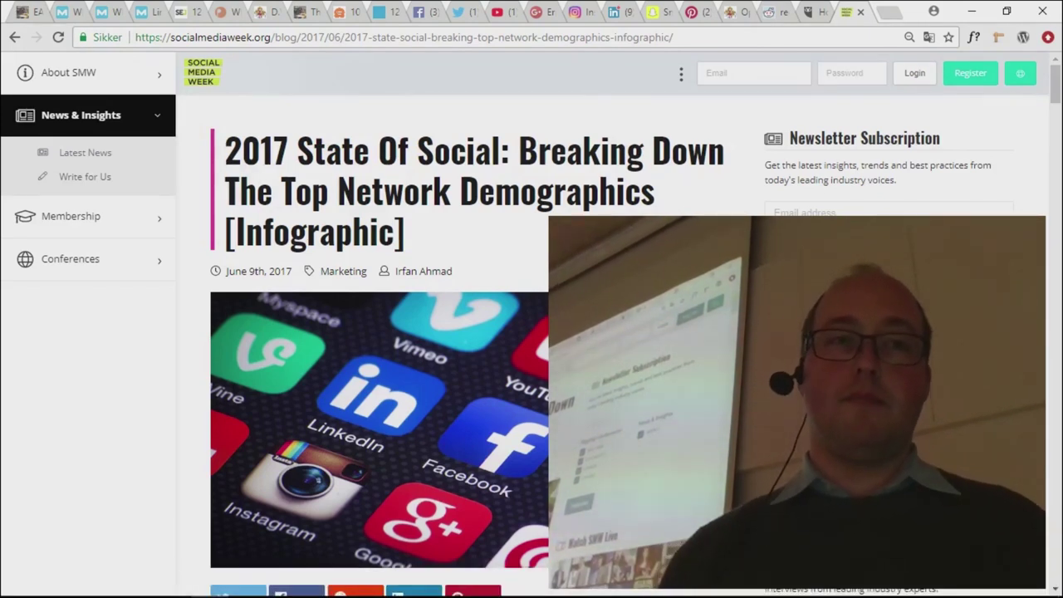
Step: Show the iul.dk course post and switch to the Firefox window with the opgvr.dk WordPress site
{"action": "left_click", "coordinate": [20, 6]}
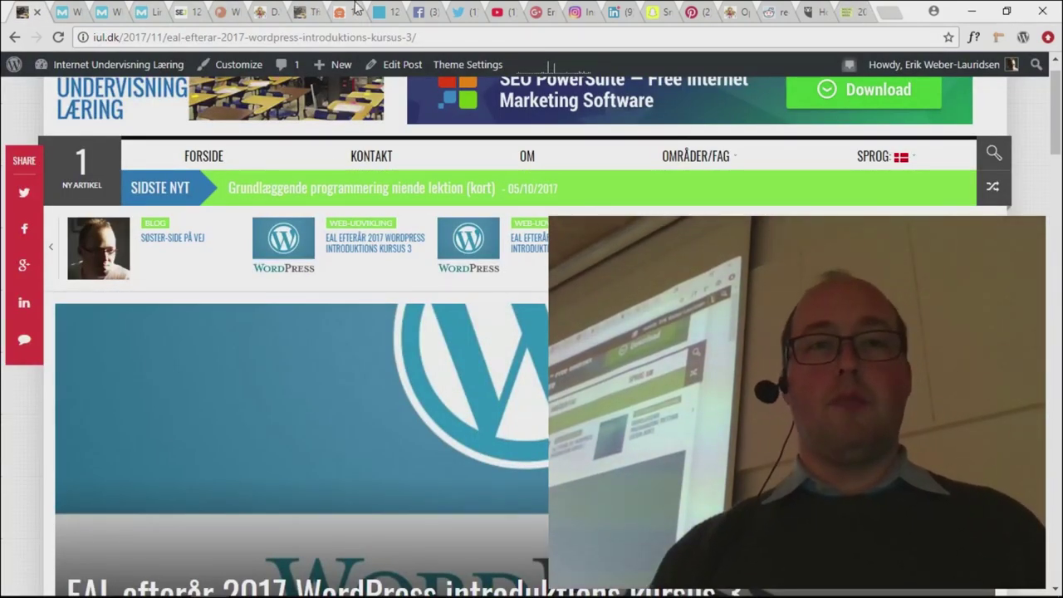
{"action": "mouse_move", "coordinate": [324, 592]}
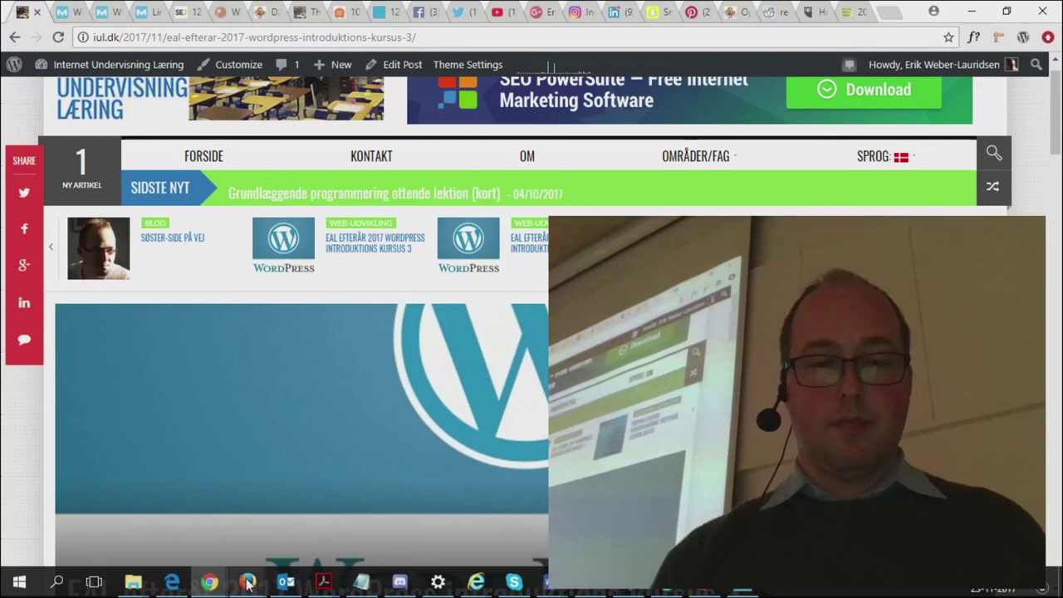
{"action": "mouse_move", "coordinate": [247, 583]}
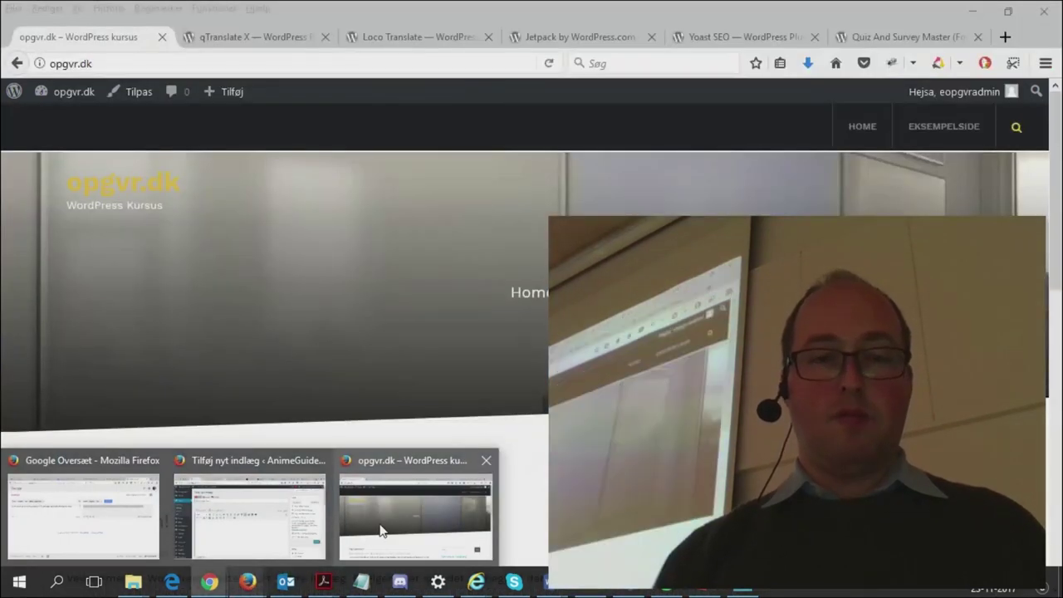
{"action": "left_click", "coordinate": [380, 527]}
Step: Look over the opgvr.dk front page from its header and first post down to the footer
{"action": "scroll", "coordinate": [417, 411], "scroll_direction": "down", "scroll_amount": 10}
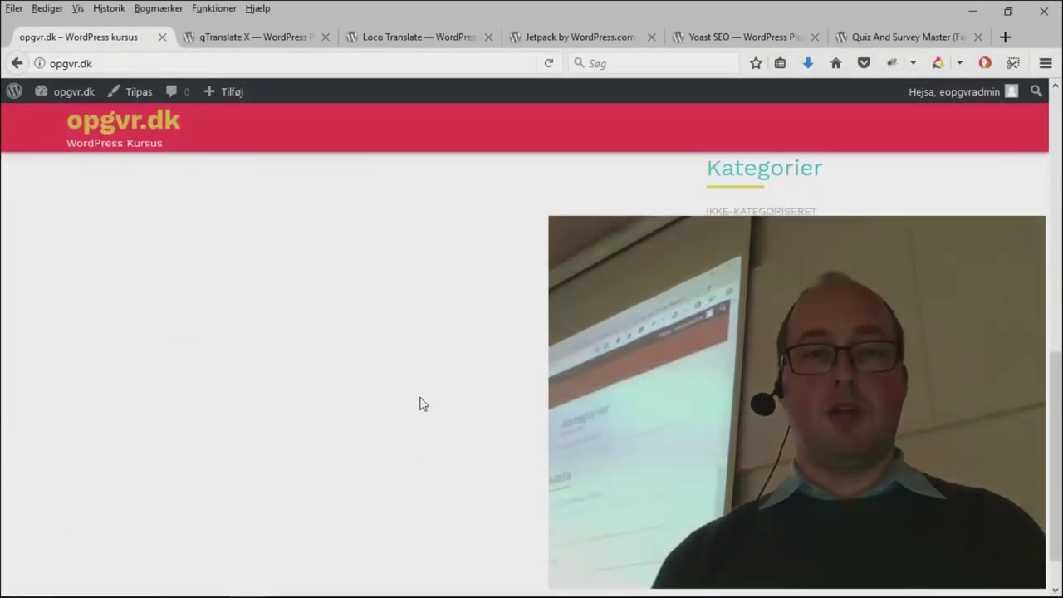
{"action": "scroll", "coordinate": [419, 404], "scroll_direction": "up", "scroll_amount": 10}
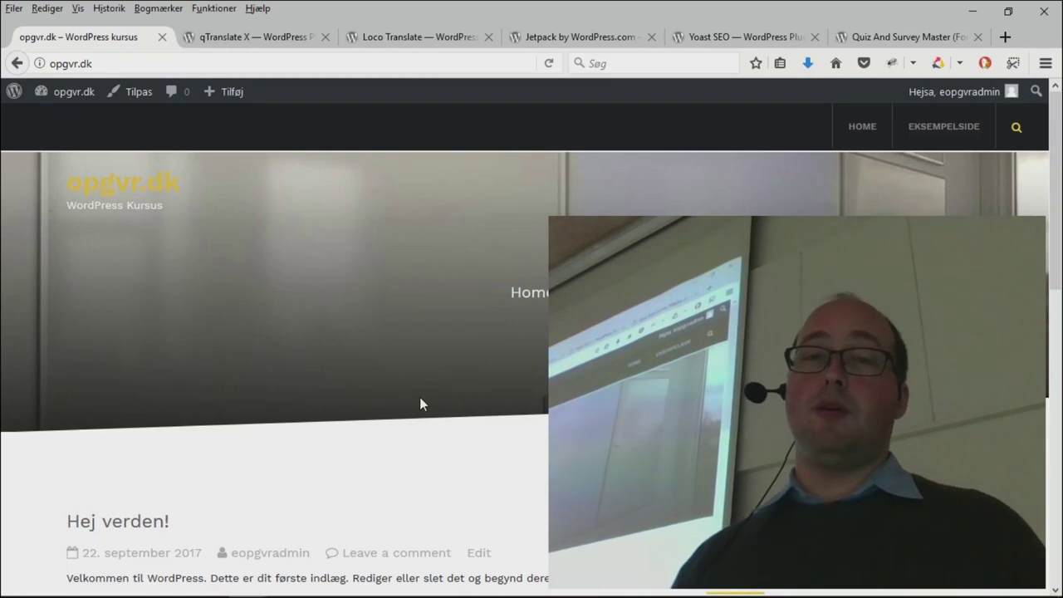
{"action": "scroll", "coordinate": [420, 397], "scroll_direction": "down", "scroll_amount": 10}
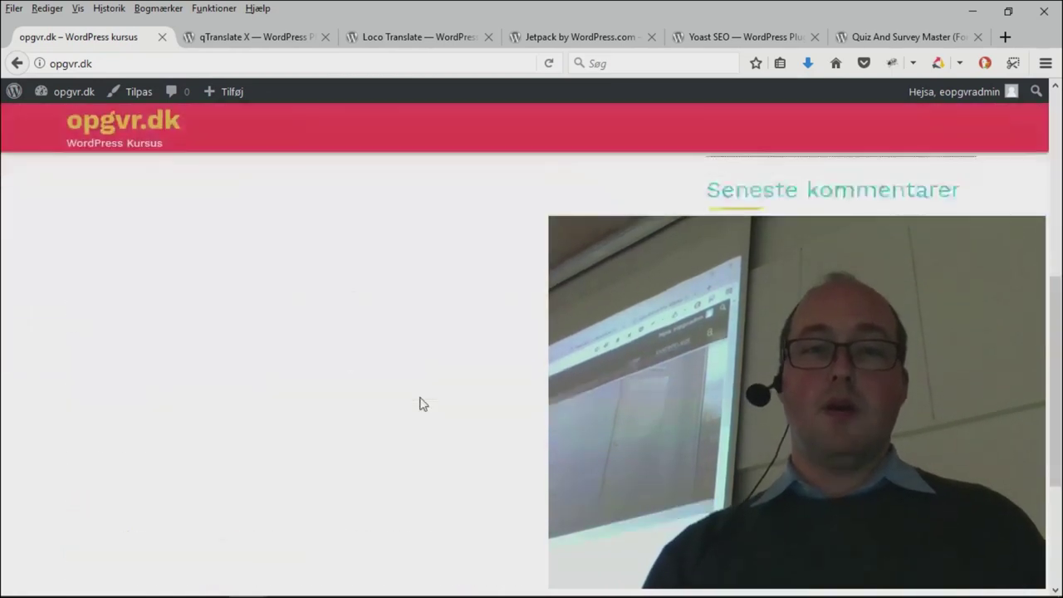
{"action": "scroll", "coordinate": [420, 398], "scroll_direction": "up", "scroll_amount": 9}
{"action": "scroll", "coordinate": [419, 404], "scroll_direction": "down", "scroll_amount": 5}
{"action": "scroll", "coordinate": [420, 403], "scroll_direction": "up", "scroll_amount": 6}
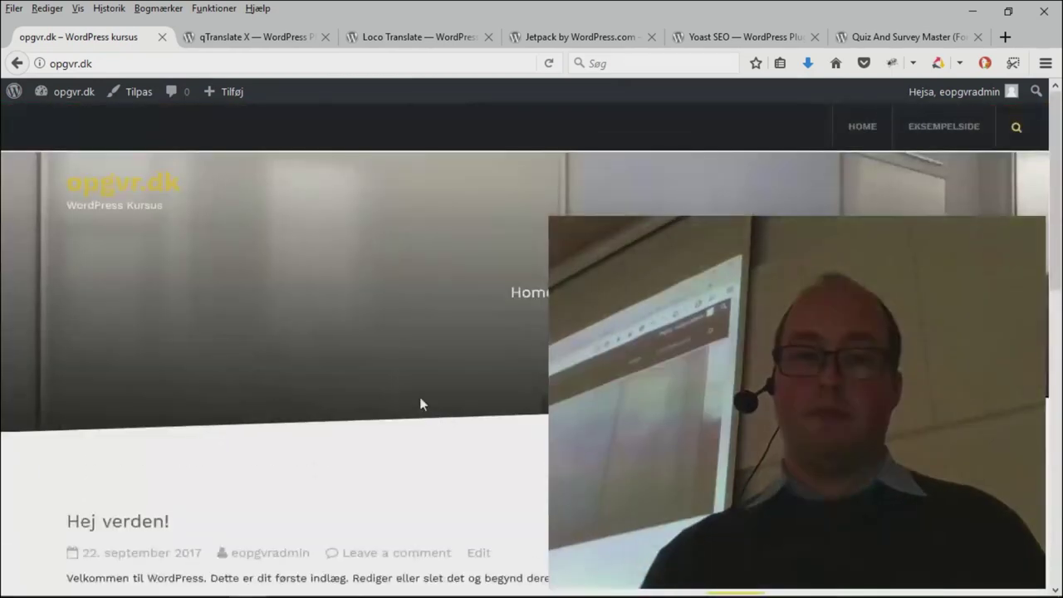
{"action": "scroll", "coordinate": [419, 404], "scroll_direction": "down", "scroll_amount": 5}
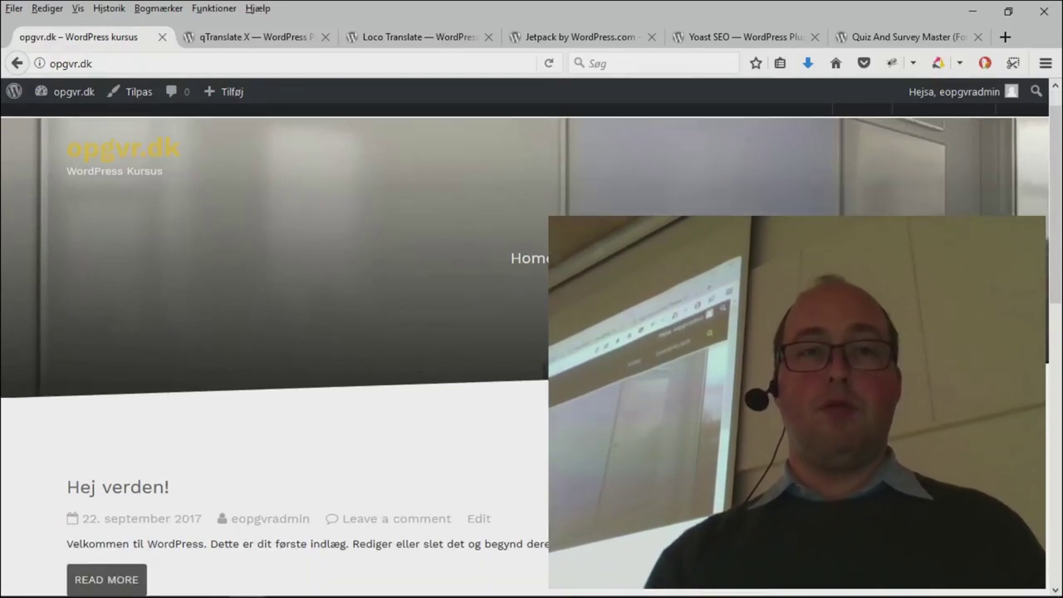
{"action": "scroll", "coordinate": [420, 404], "scroll_direction": "down", "scroll_amount": 2}
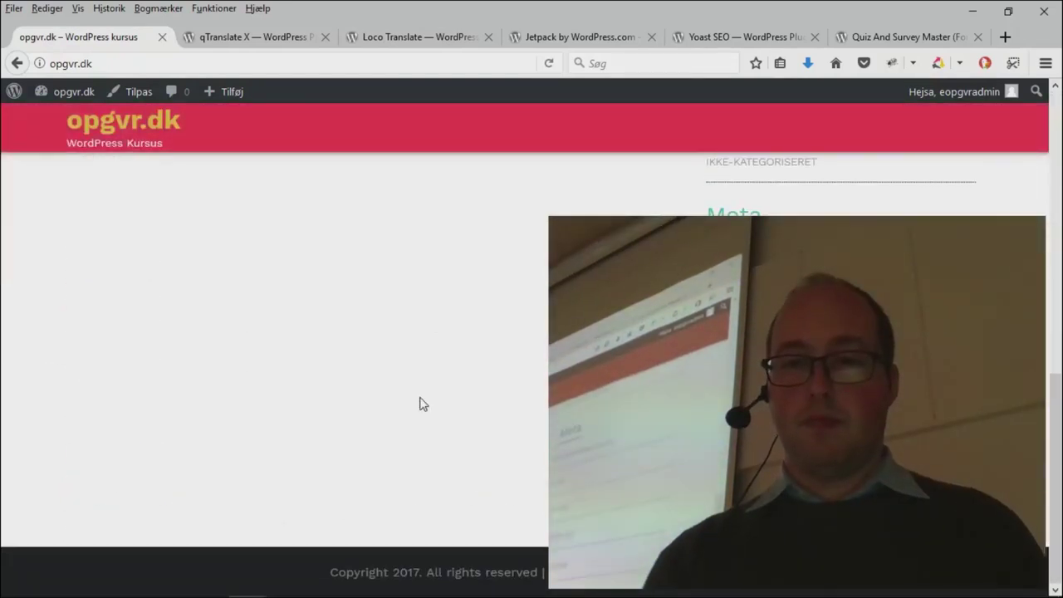
Step: Open the Kontrolpanel (admin dashboard) of the opgvr.dk site
{"action": "scroll", "coordinate": [419, 404], "scroll_direction": "up", "scroll_amount": 7}
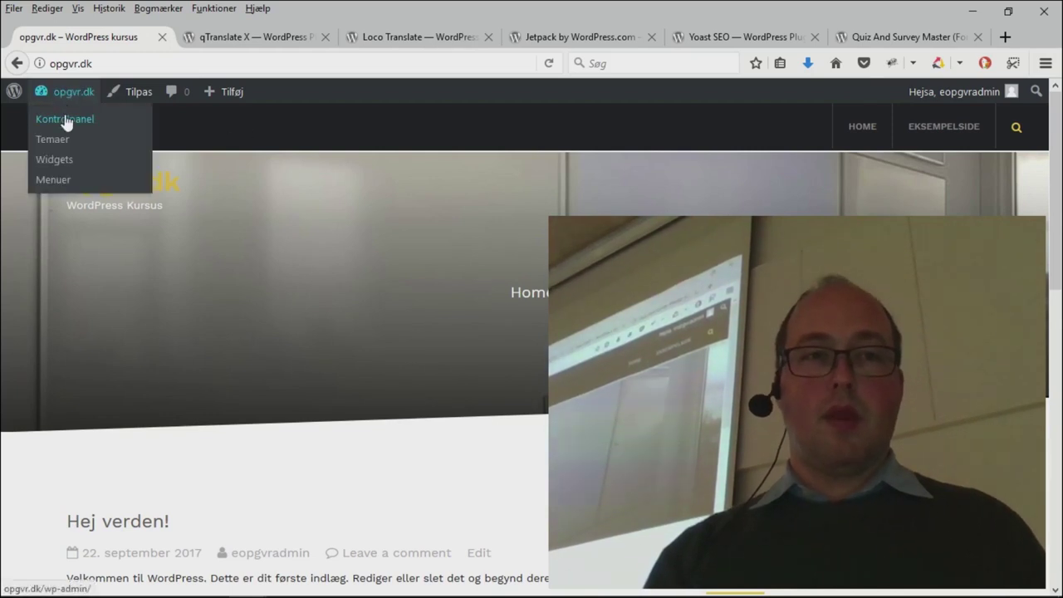
{"action": "left_click", "coordinate": [67, 123]}
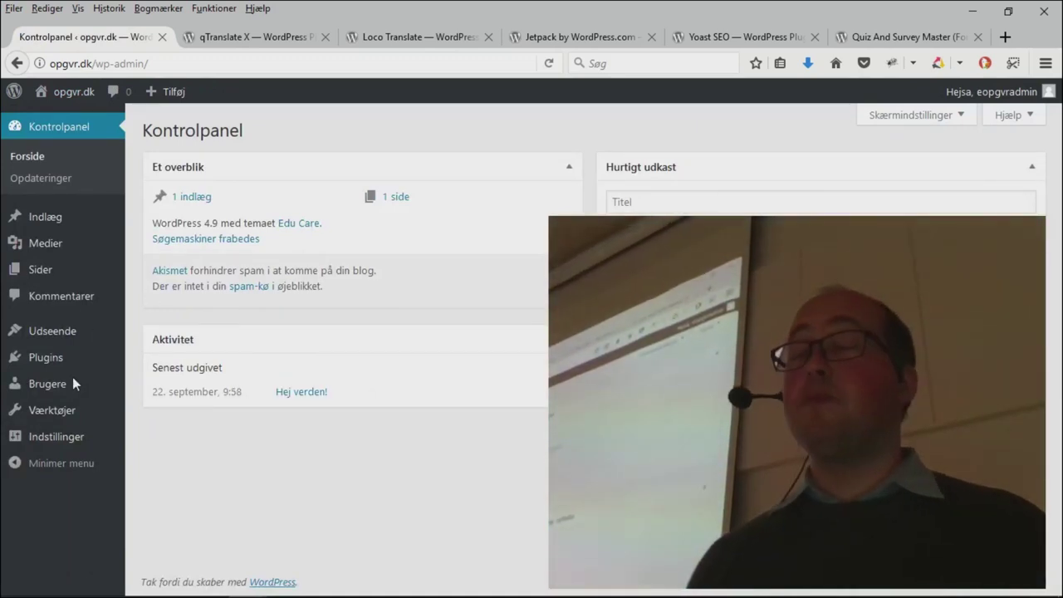
{"action": "mouse_move", "coordinate": [73, 382]}
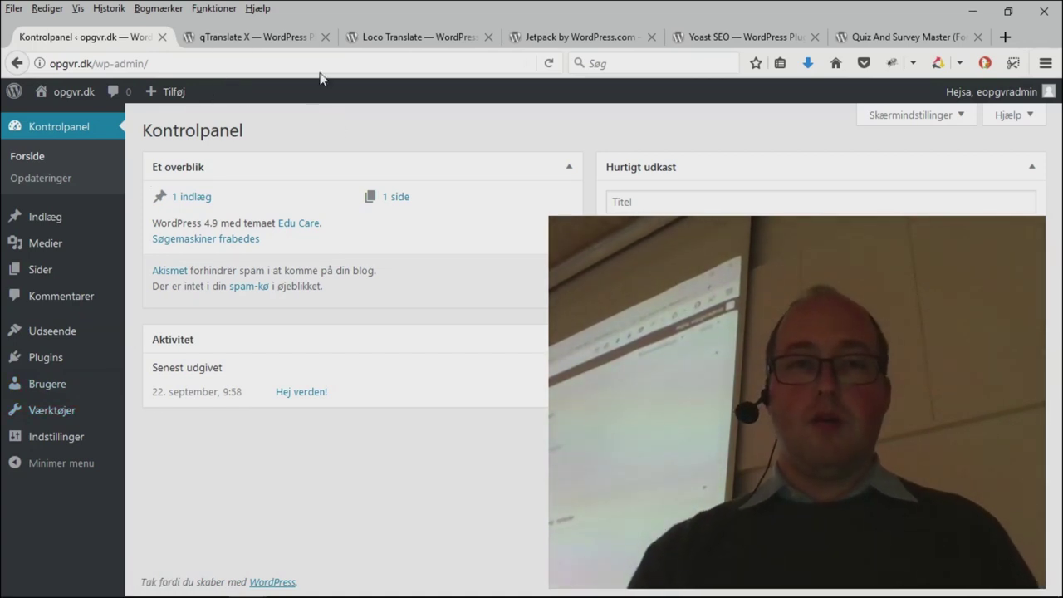
Step: Show the Loco Translate and qTranslate X plugin pages on WordPress.org and highlight the qTranslate X name
{"action": "left_click", "coordinate": [386, 38]}
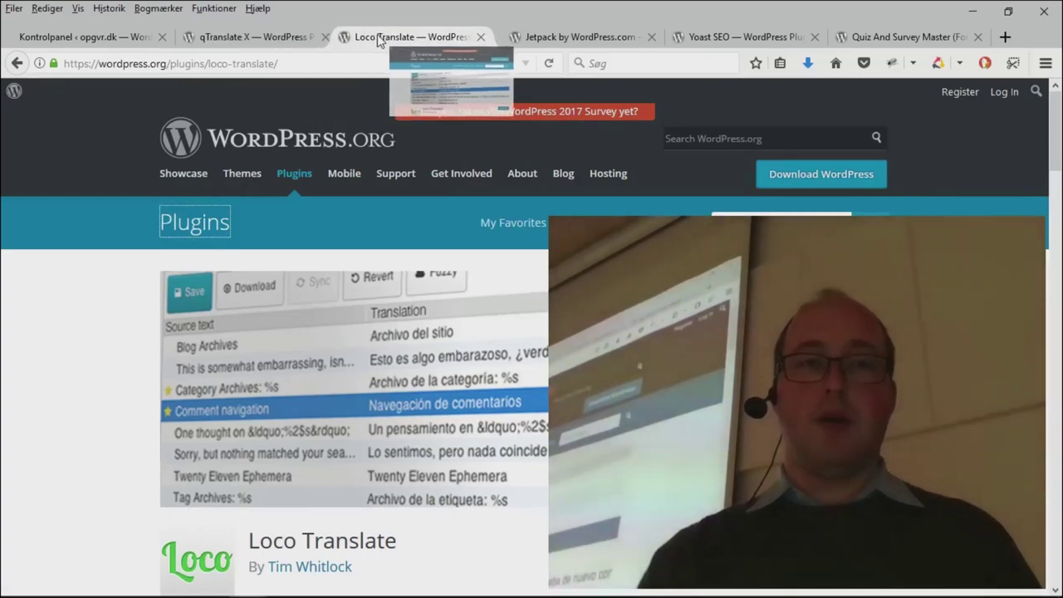
{"action": "left_click", "coordinate": [252, 39]}
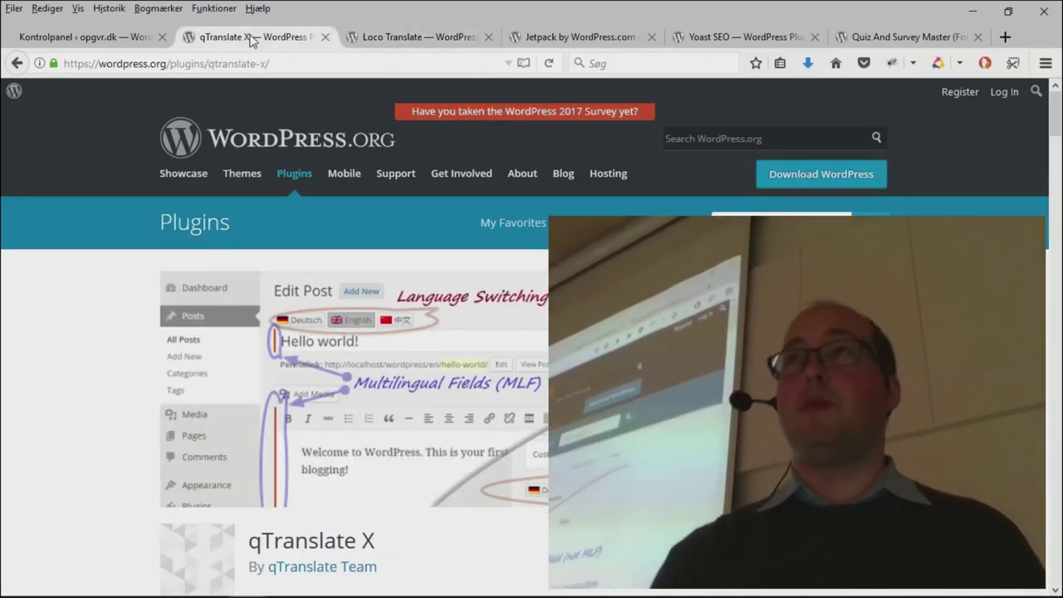
{"action": "scroll", "coordinate": [315, 287], "scroll_direction": "down", "scroll_amount": 3}
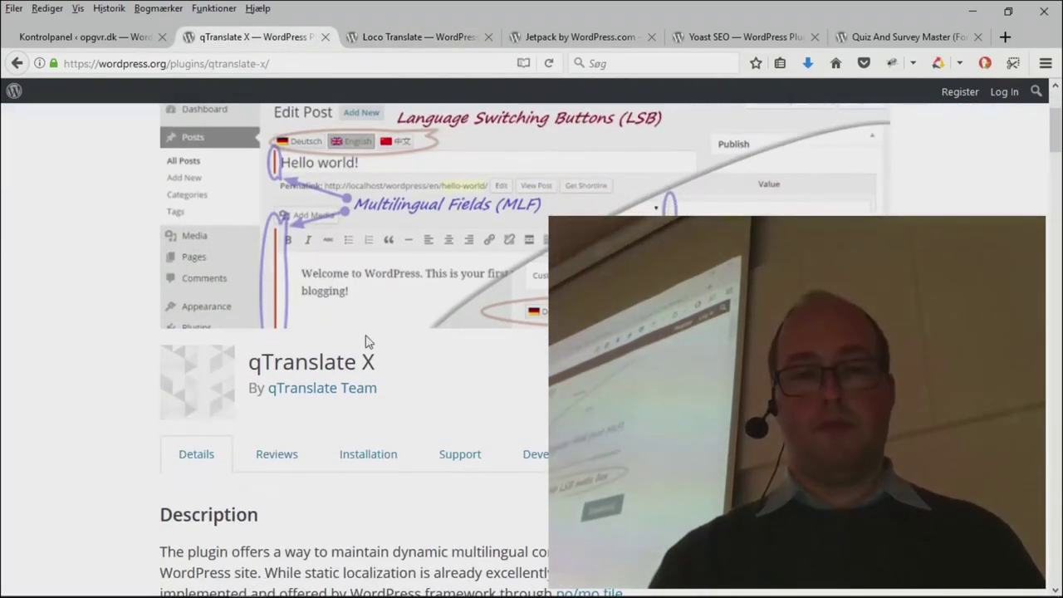
{"action": "left_click_drag", "start_coordinate": [382, 364], "coordinate": [268, 369]}
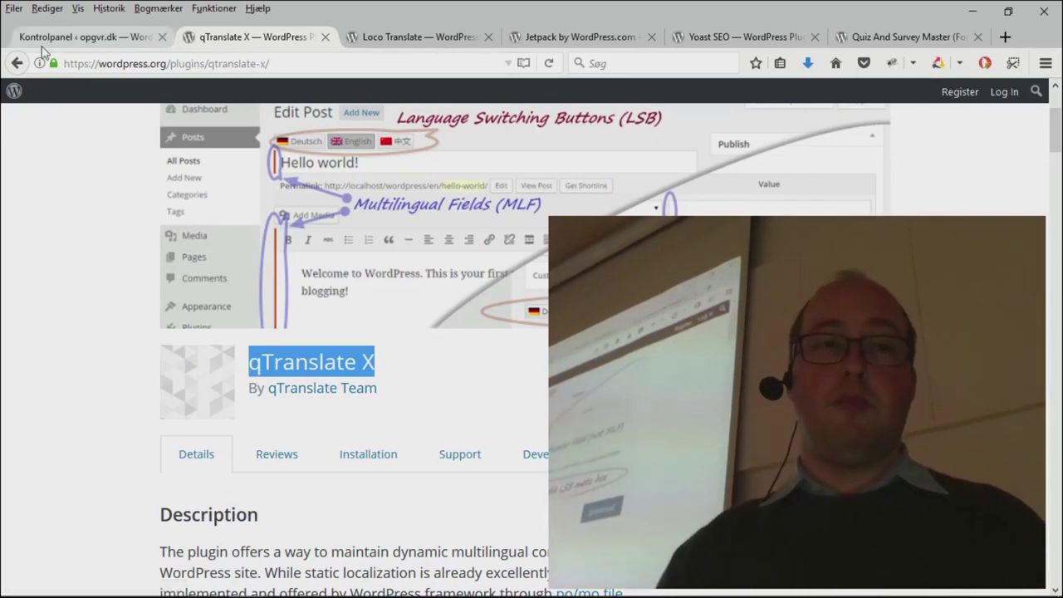
Step: Return to the opgvr.dk dashboard, open the page for adding plugins and search for "qTranslate X"
{"action": "left_click", "coordinate": [74, 36]}
{"action": "mouse_move", "coordinate": [52, 212]}
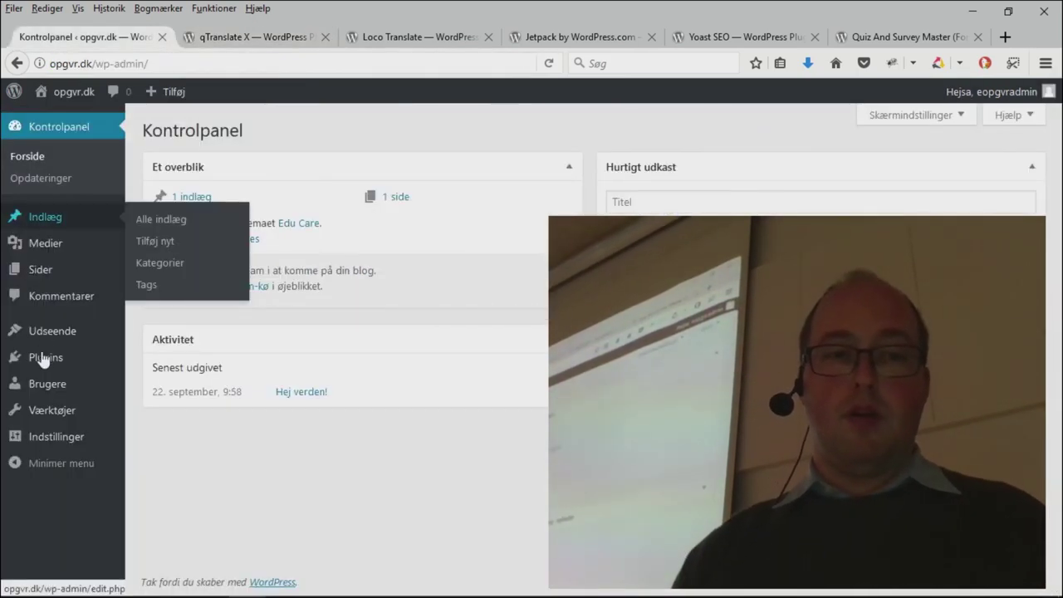
{"action": "mouse_move", "coordinate": [46, 359]}
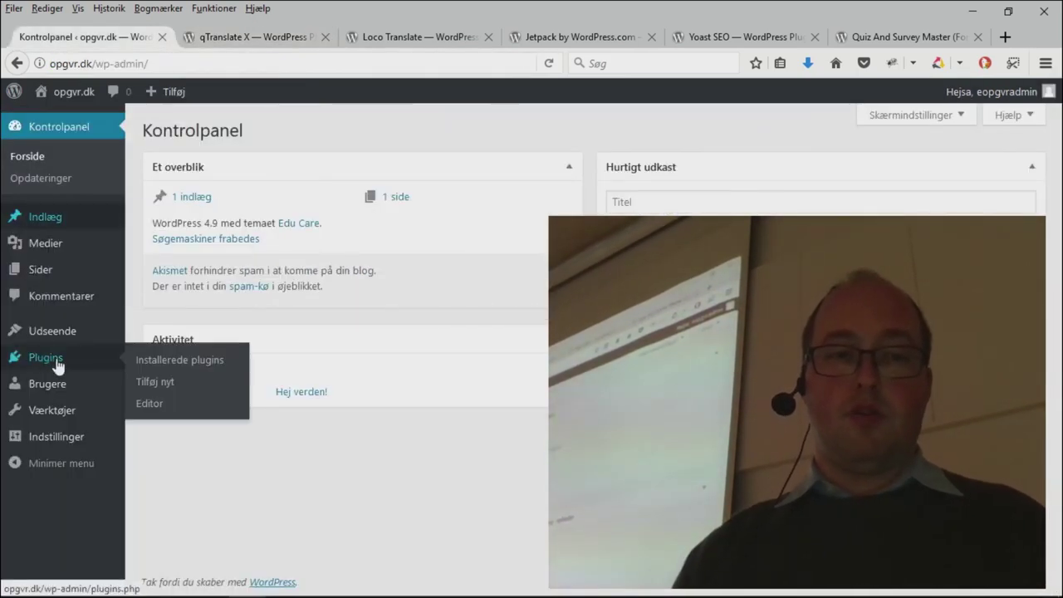
{"action": "left_click", "coordinate": [170, 382]}
{"action": "left_click", "coordinate": [874, 181]}
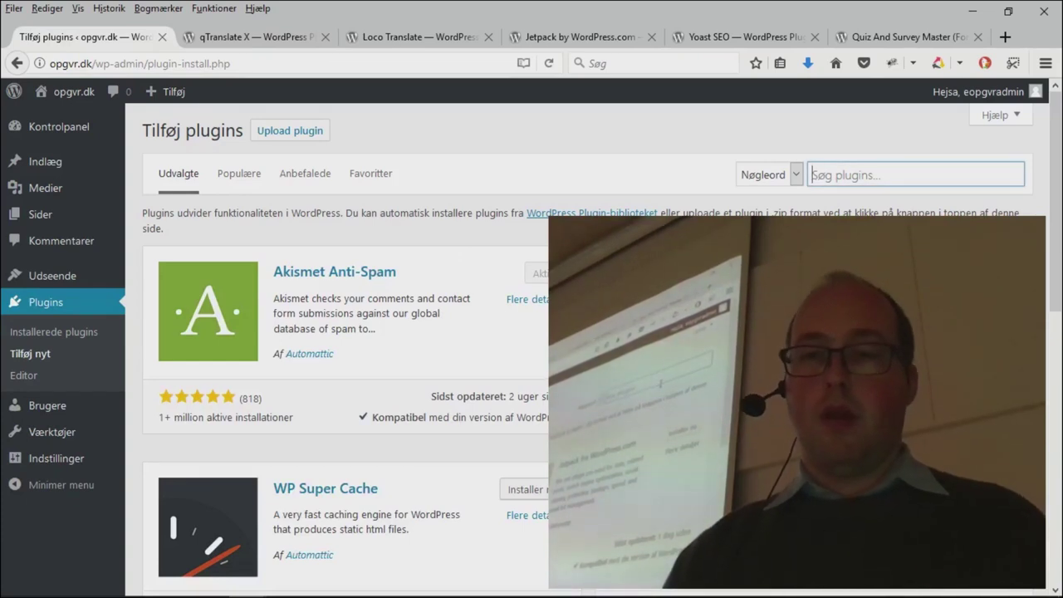
{"action": "type", "text": "qTranslate X"}
{"action": "key", "text": "Return"}
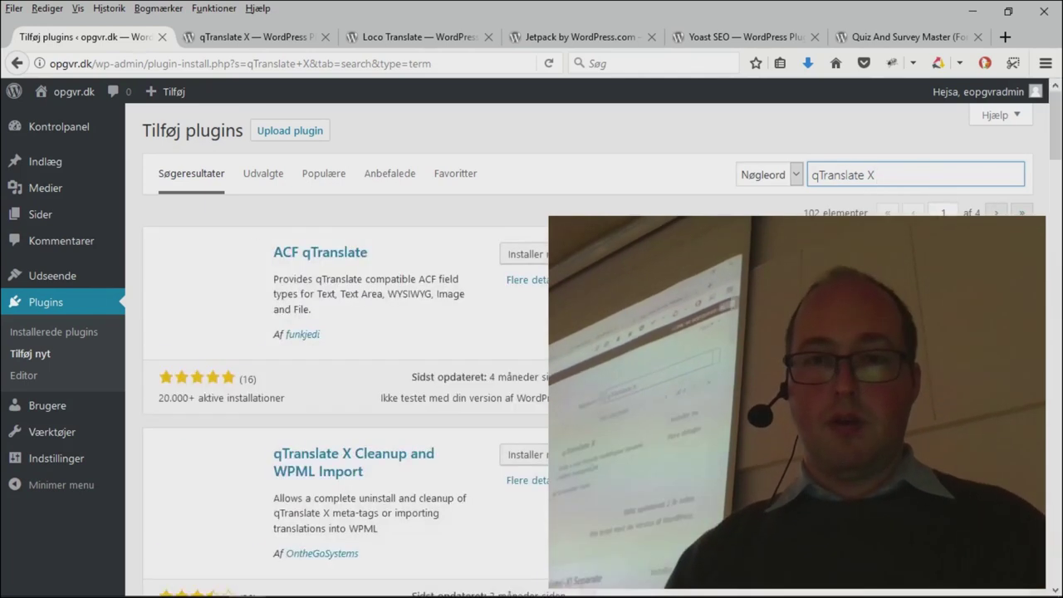
Step: Install the qTranslate X plugin, activate it from the installed plugins list and close the duplicate Plugins tab
{"action": "left_click", "coordinate": [980, 254]}
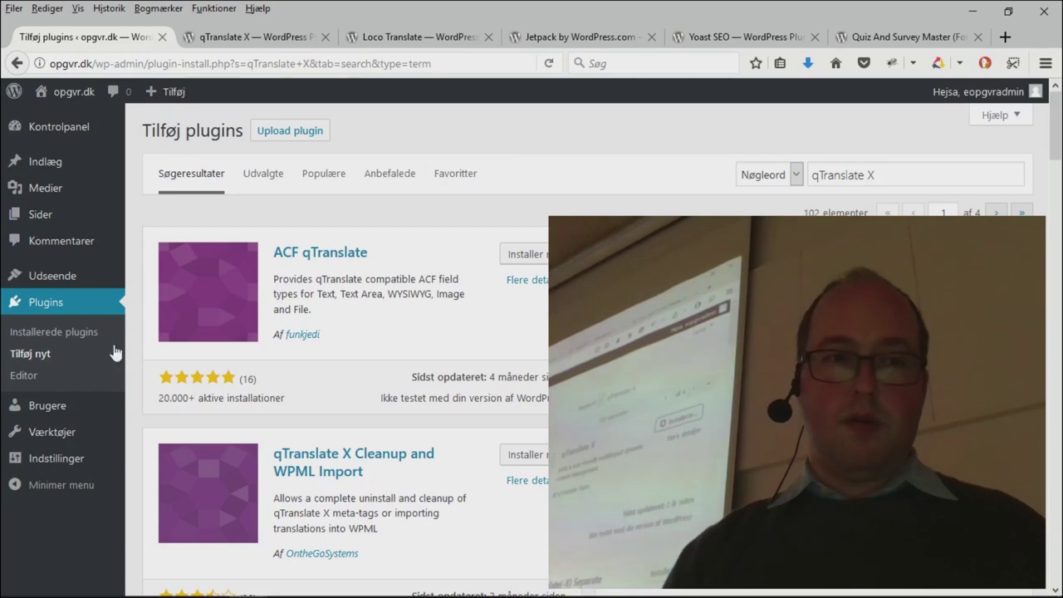
{"action": "middle_click", "coordinate": [66, 309]}
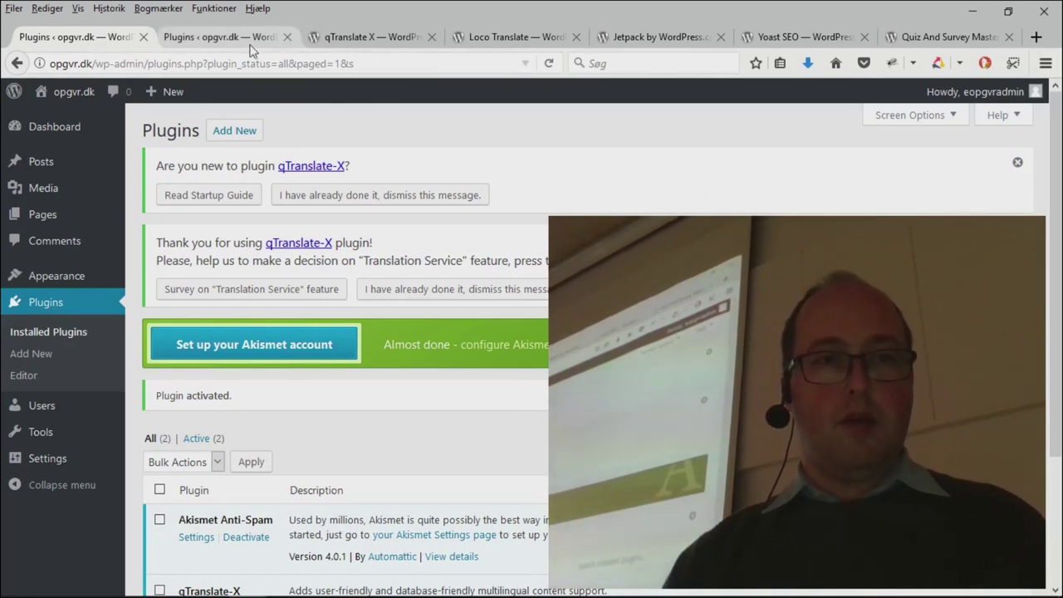
{"action": "left_click", "coordinate": [287, 38]}
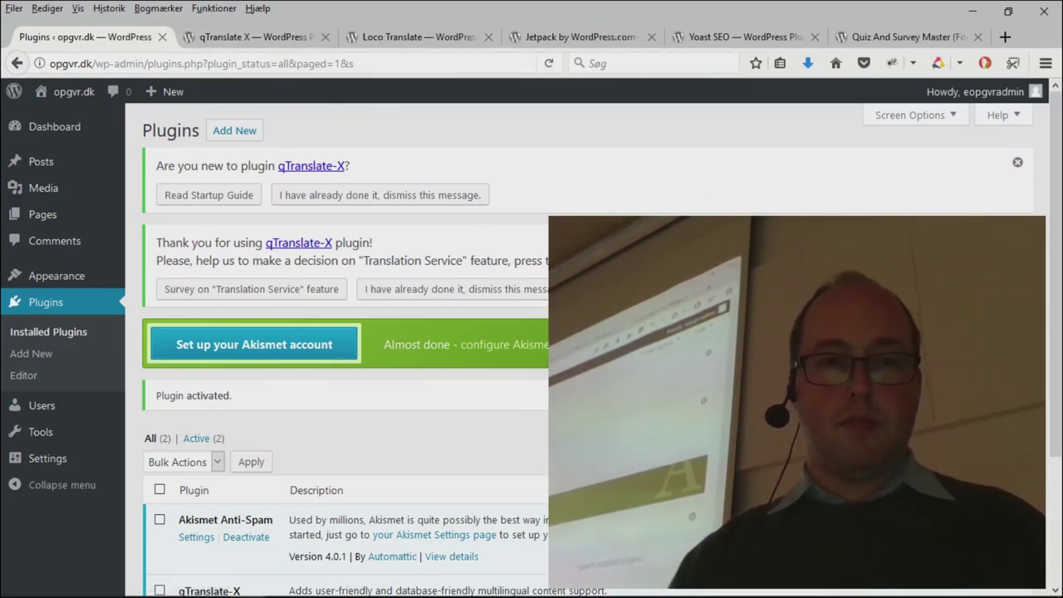
Step: Dismiss the qTranslate-X startup guide notice and the "Translation Service" survey notice
{"action": "scroll", "coordinate": [349, 415], "scroll_direction": "down", "scroll_amount": 1}
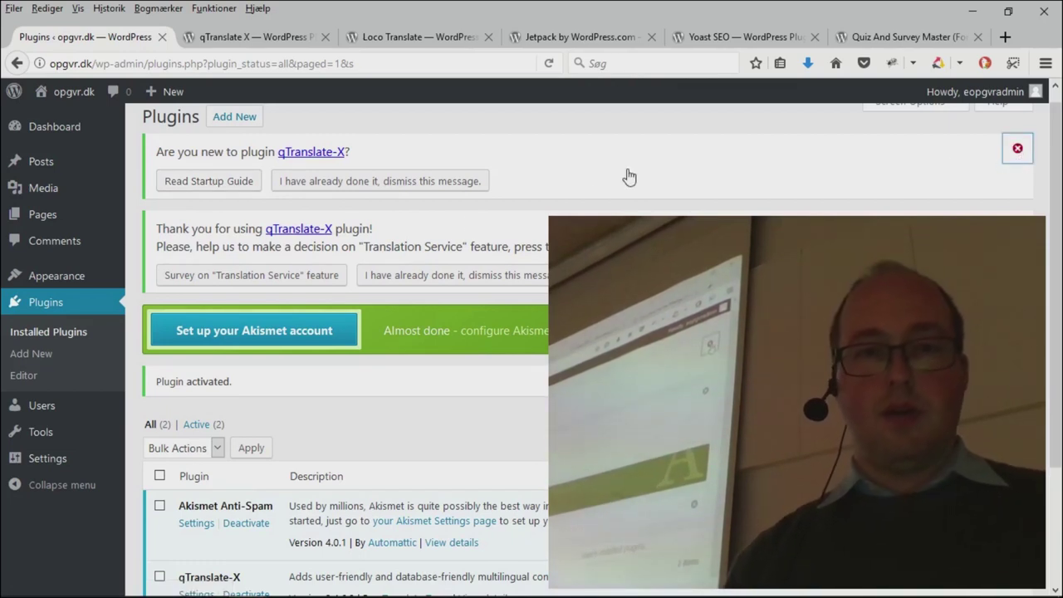
{"action": "left_click", "coordinate": [453, 179]}
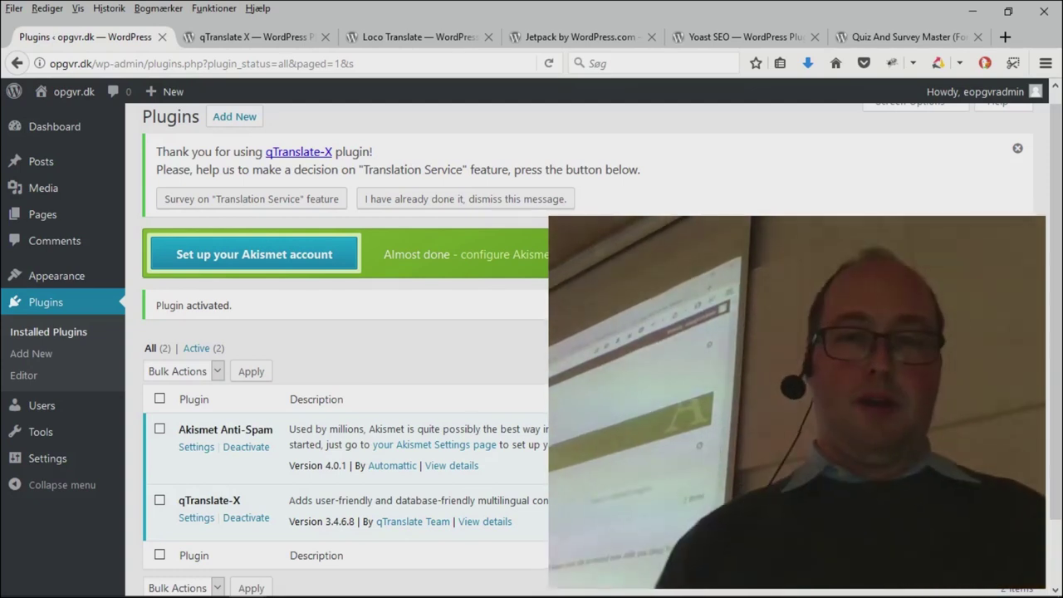
{"action": "left_click", "coordinate": [551, 204]}
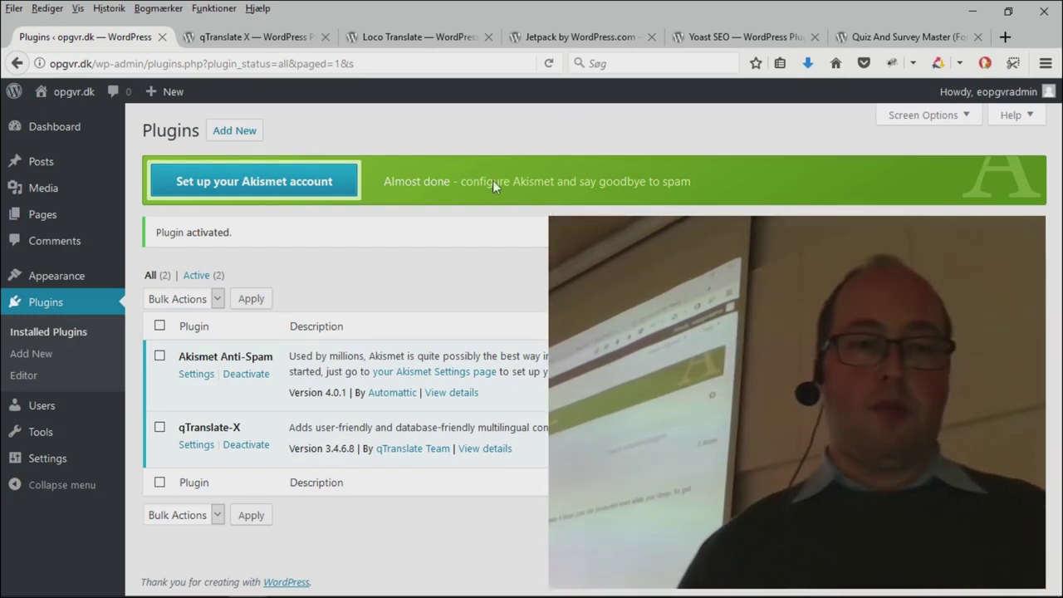
Step: Deactivate and reactivate the Akismet Anti-Spam plugin, dismissing the qTranslate-X startup guide notice in between
{"action": "left_click", "coordinate": [236, 375]}
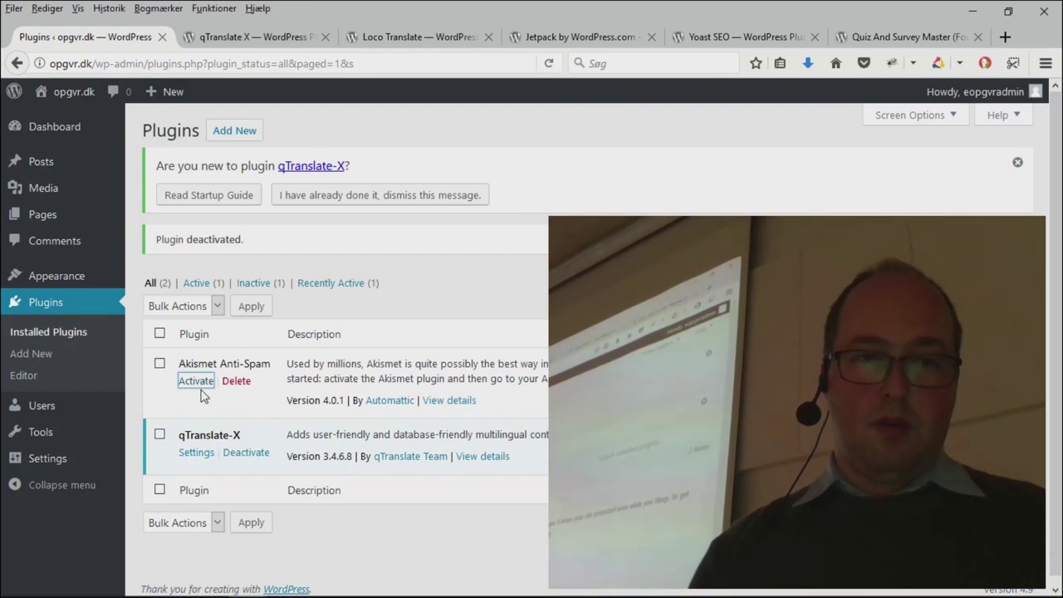
{"action": "left_click", "coordinate": [465, 196]}
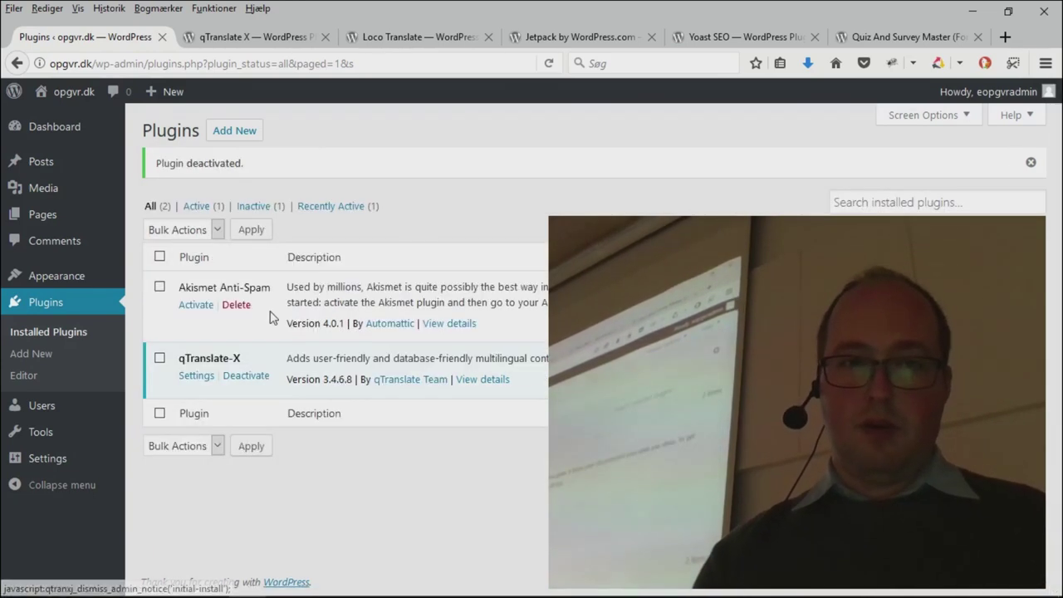
{"action": "left_click", "coordinate": [199, 305]}
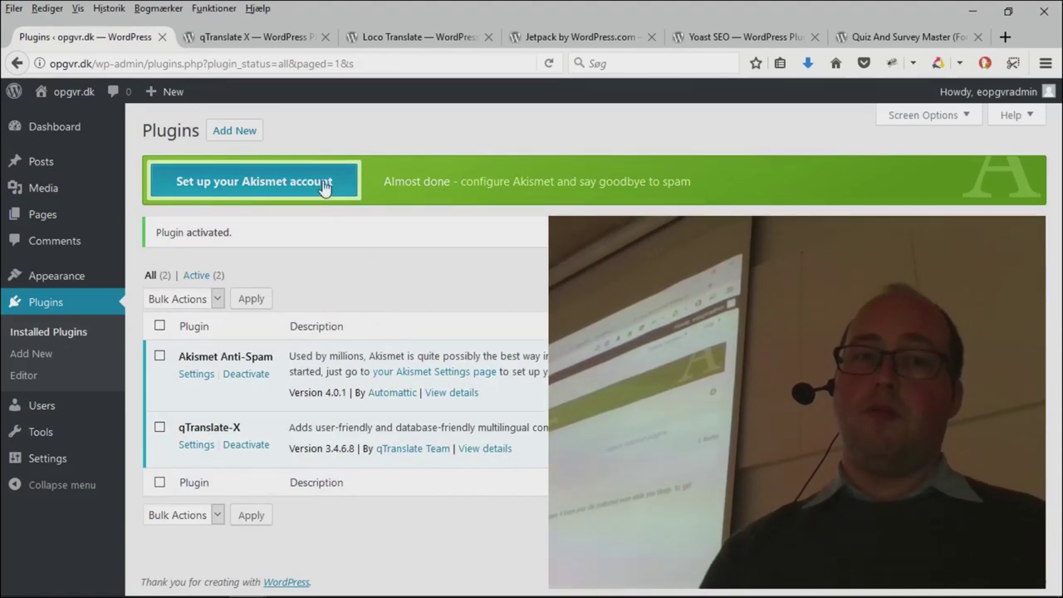
Step: Open the Akismet account setup, look over the plugin's website and its WordPress.com sign-up form, and return to the setup page
{"action": "left_click", "coordinate": [324, 189]}
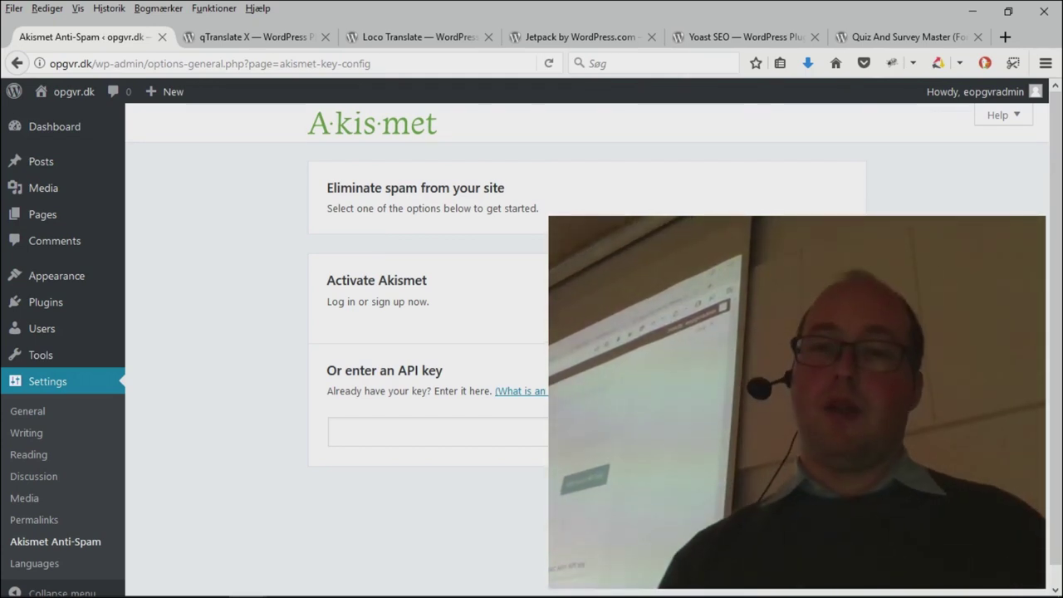
{"action": "left_click", "coordinate": [546, 236]}
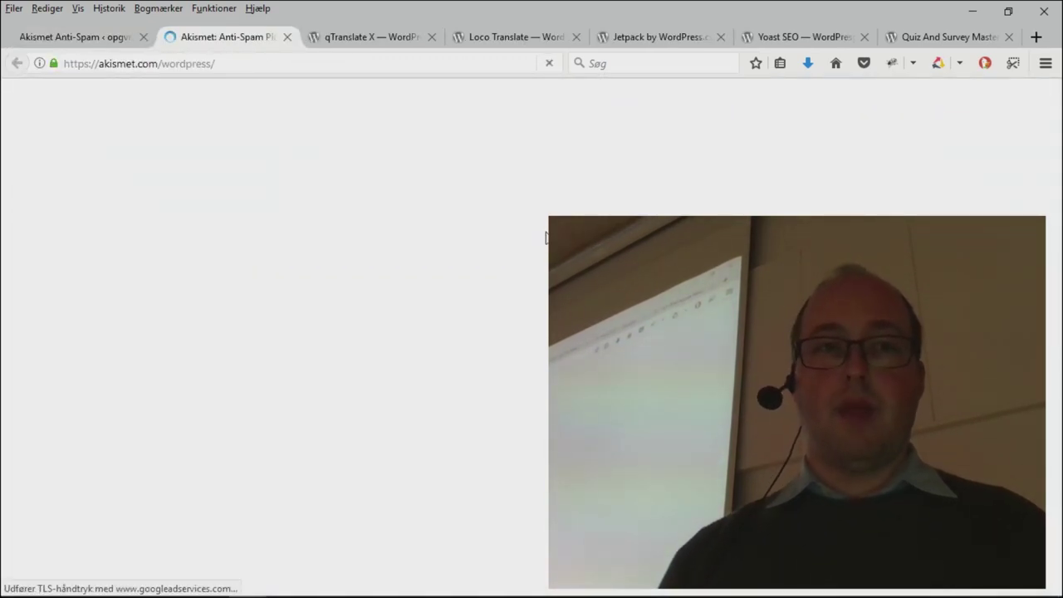
{"action": "scroll", "coordinate": [546, 237], "scroll_direction": "down", "scroll_amount": 7}
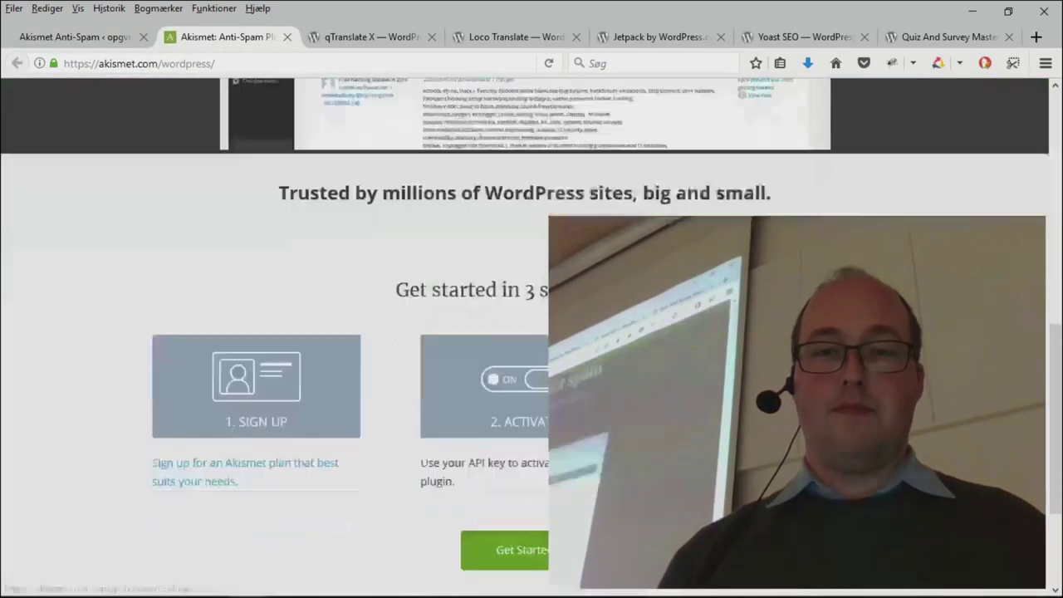
{"action": "scroll", "coordinate": [546, 237], "scroll_direction": "up", "scroll_amount": 4}
{"action": "scroll", "coordinate": [502, 314], "scroll_direction": "up", "scroll_amount": 4}
{"action": "left_click", "coordinate": [498, 364]}
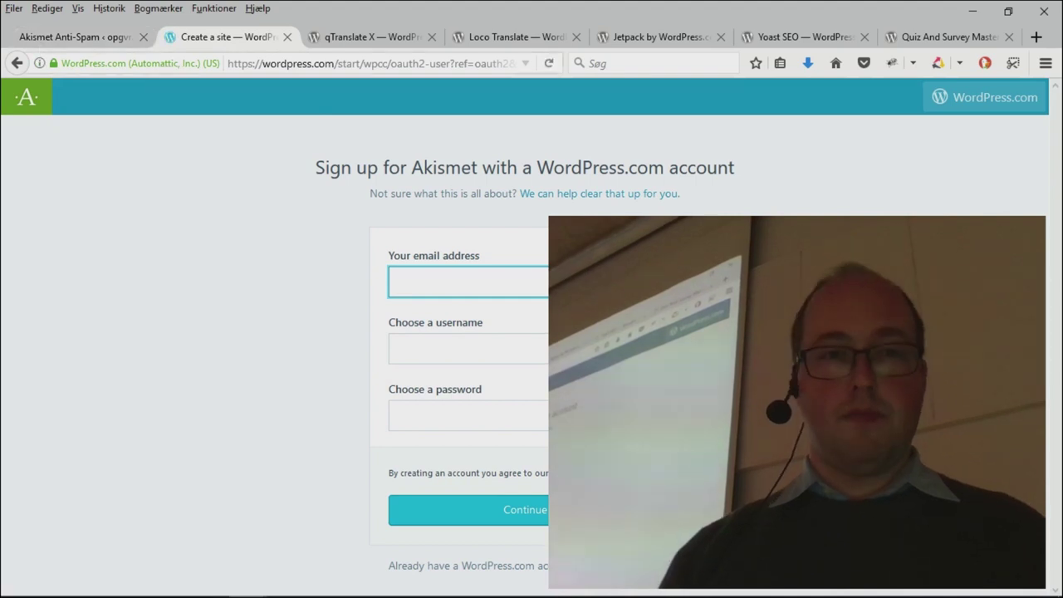
{"action": "left_click", "coordinate": [288, 37]}
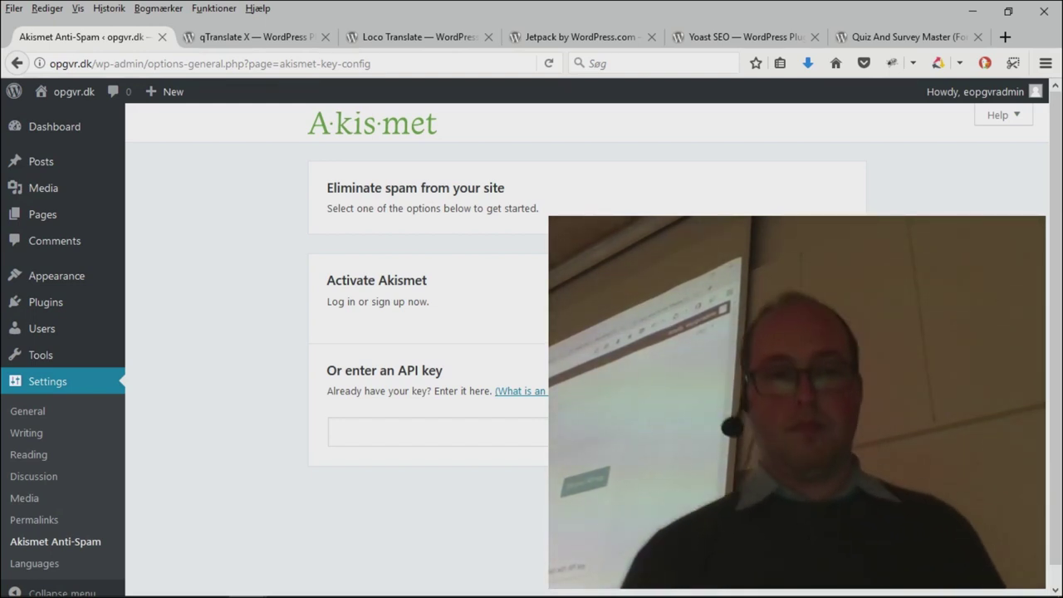
Step: Paste the existing Akismet API key into the API key field and submit it to connect the site
{"action": "mouse_move", "coordinate": [531, 590]}
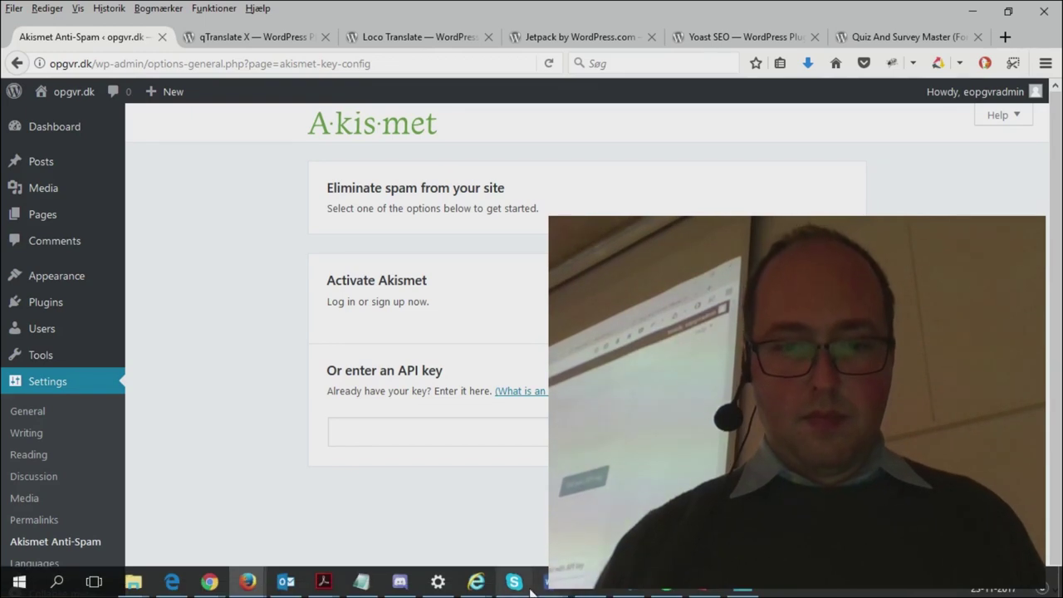
{"action": "left_click", "coordinate": [362, 581]}
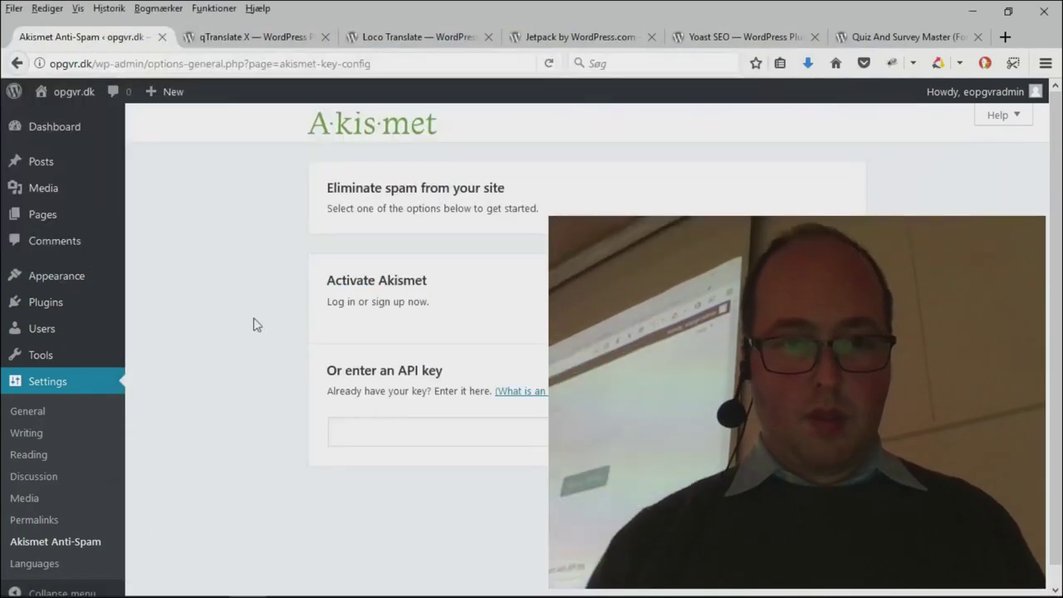
{"action": "left_click", "coordinate": [491, 430]}
{"action": "key", "text": "ctrl+v"}
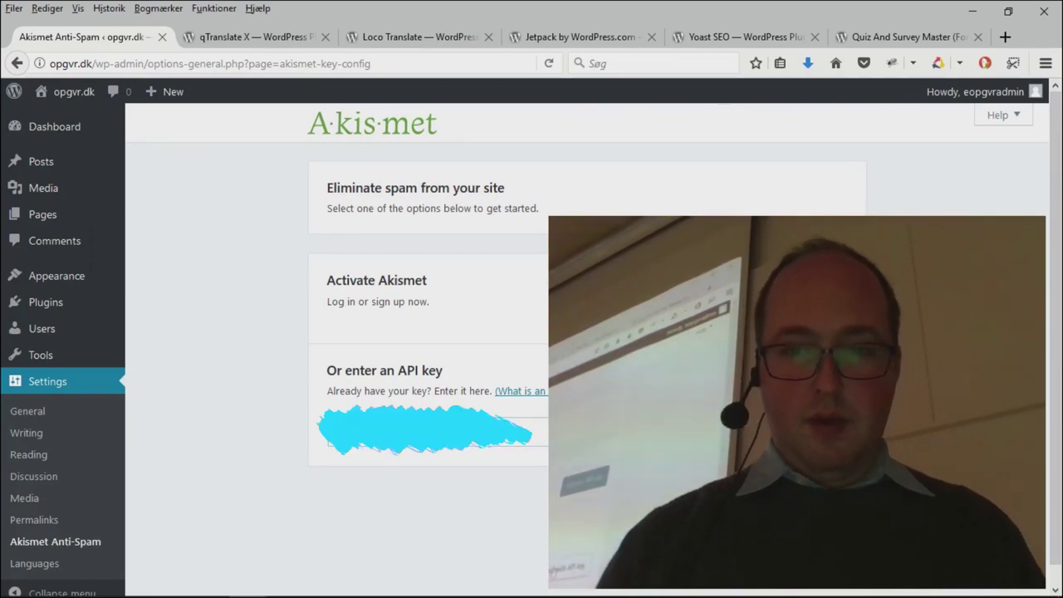
{"action": "key", "text": "Return"}
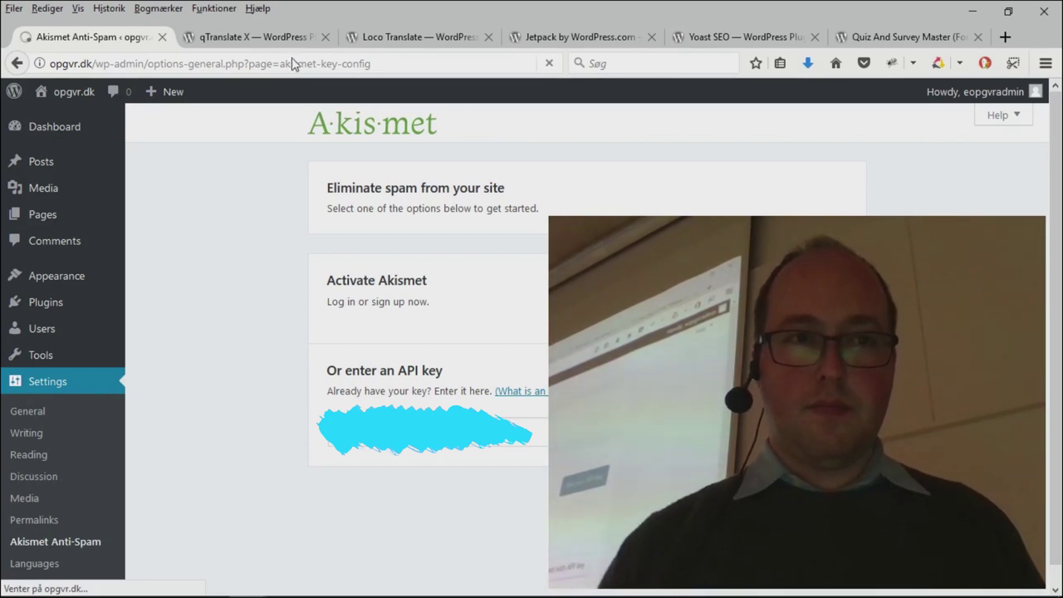
{"action": "left_click", "coordinate": [257, 38]}
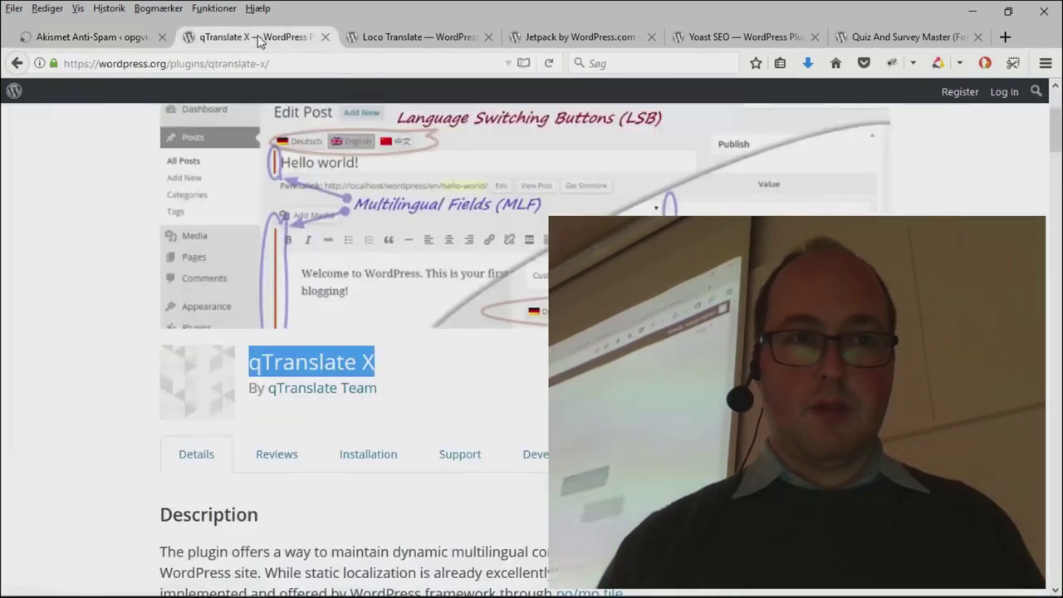
{"action": "left_click", "coordinate": [95, 37]}
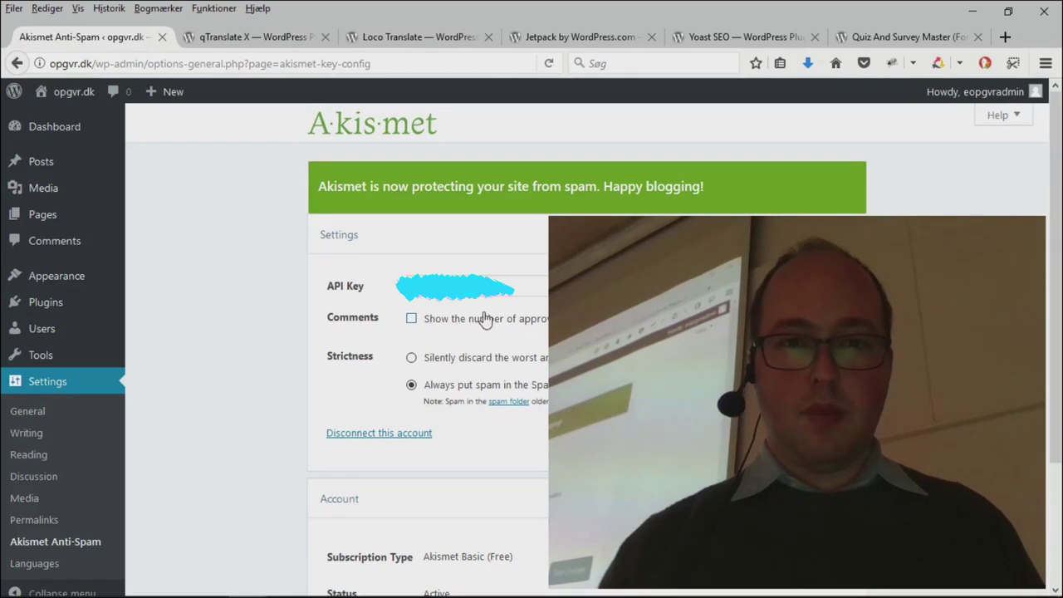
Step: Examine the enlarged Akismet settings, including the comment and strictness options, the subscription type and the status
{"action": "scroll", "coordinate": [486, 320], "scroll_direction": "down", "scroll_amount": 3}
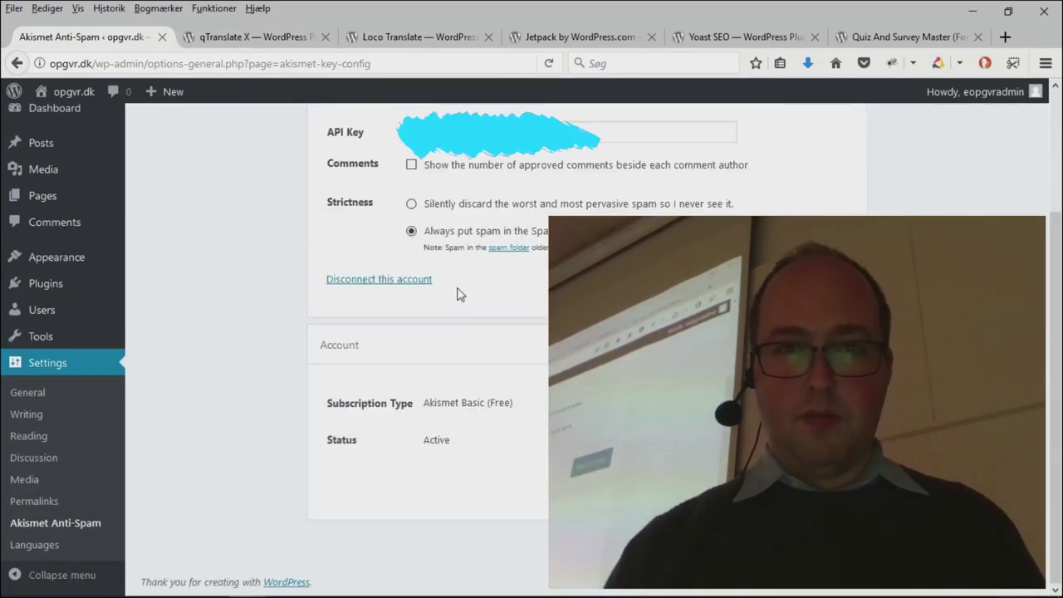
{"action": "key", "text": "ctrl+plus"}
{"action": "key", "text": "ctrl+plus"}
{"action": "key", "text": "ctrl+plus"}
{"action": "key", "text": "ctrl+plus"}
{"action": "scroll", "coordinate": [459, 295], "scroll_direction": "down", "scroll_amount": 3}
{"action": "scroll", "coordinate": [459, 295], "scroll_direction": "up", "scroll_amount": 4}
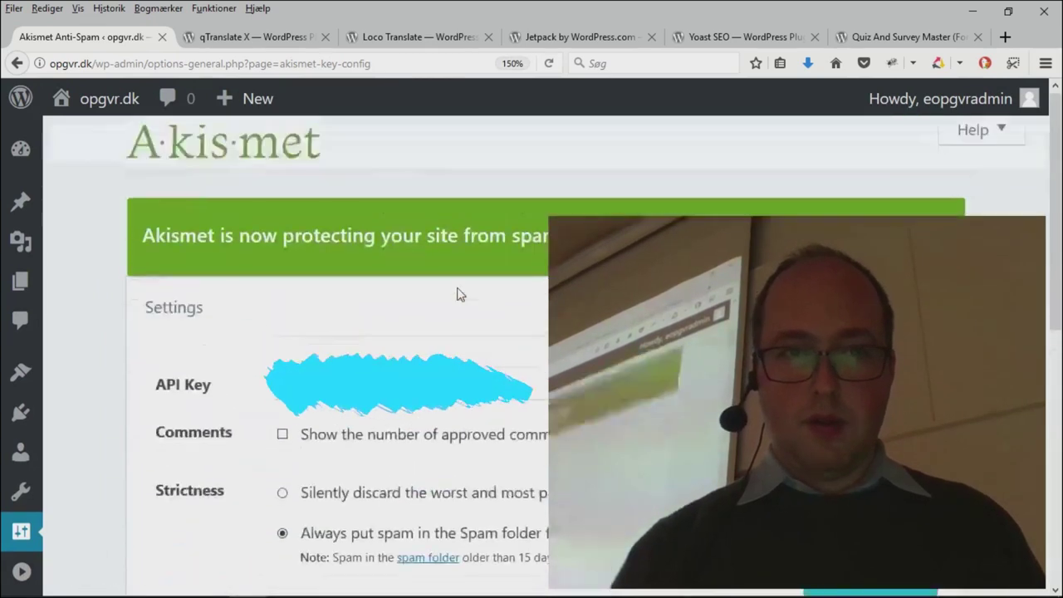
{"action": "scroll", "coordinate": [459, 295], "scroll_direction": "down", "scroll_amount": 1}
{"action": "scroll", "coordinate": [459, 295], "scroll_direction": "down", "scroll_amount": 1}
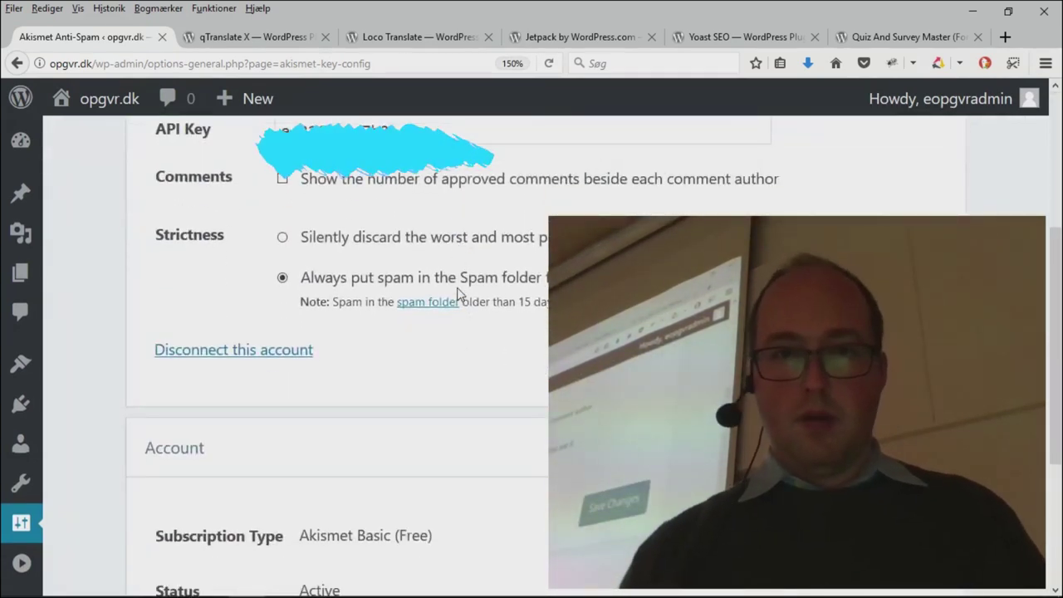
{"action": "scroll", "coordinate": [459, 295], "scroll_direction": "down", "scroll_amount": 3}
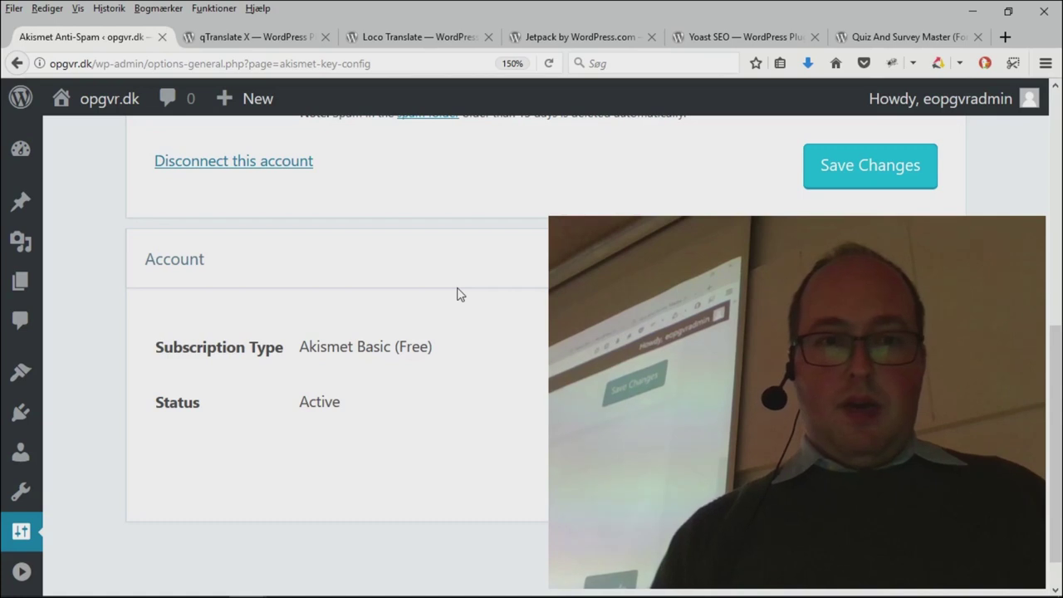
Step: Leave the Akismet page, go to the installed plugins list and open the qTranslate-X settings
{"action": "left_click", "coordinate": [17, 63]}
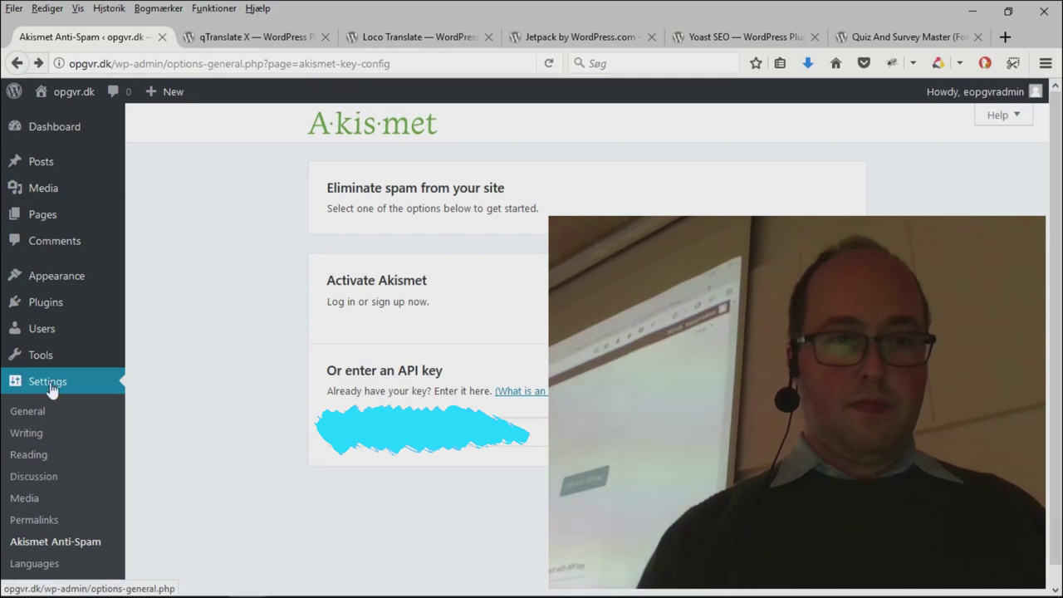
{"action": "left_click", "coordinate": [52, 302]}
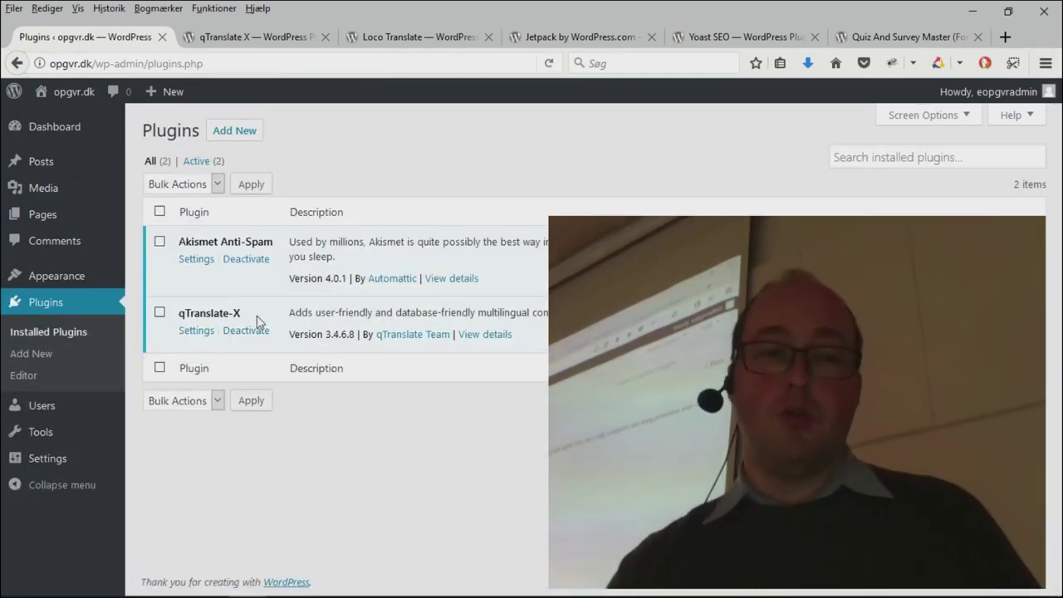
{"action": "left_click", "coordinate": [203, 332]}
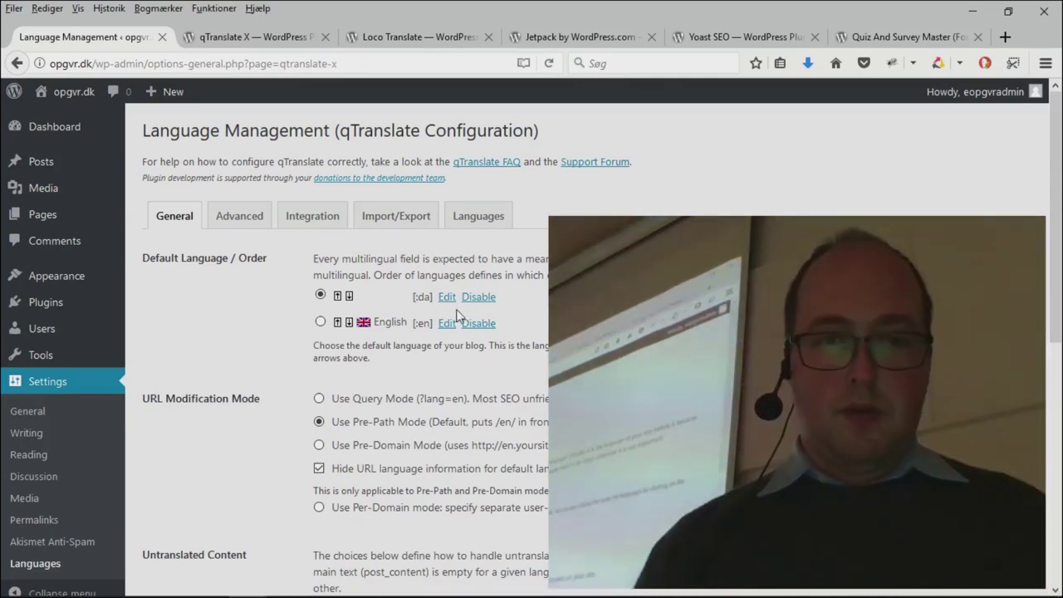
Step: Open the default language (da) for editing, set its flag to dk.png and try to save the changes
{"action": "left_click", "coordinate": [447, 297]}
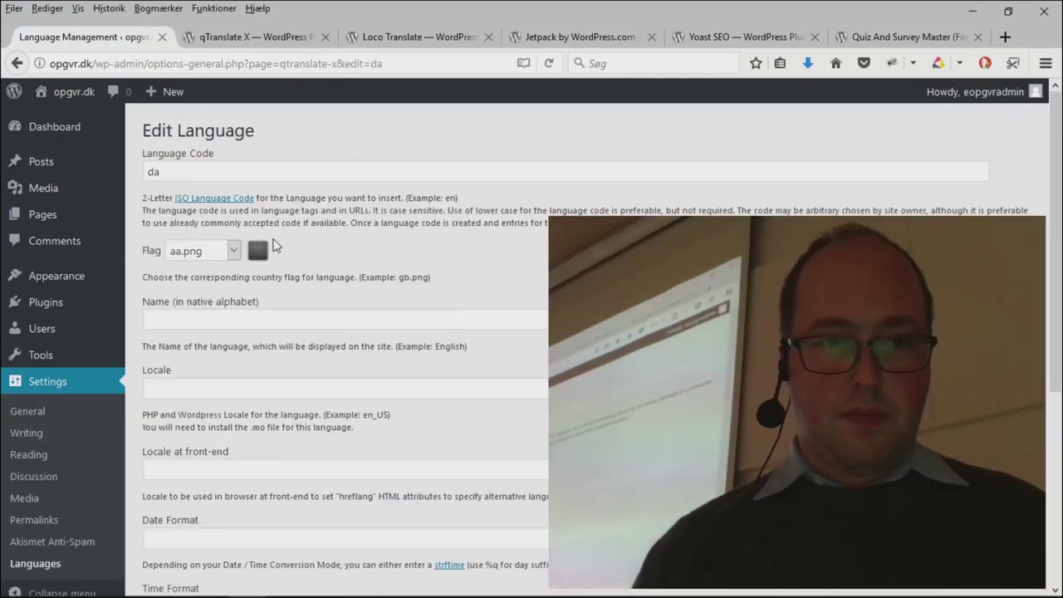
{"action": "left_click", "coordinate": [235, 251]}
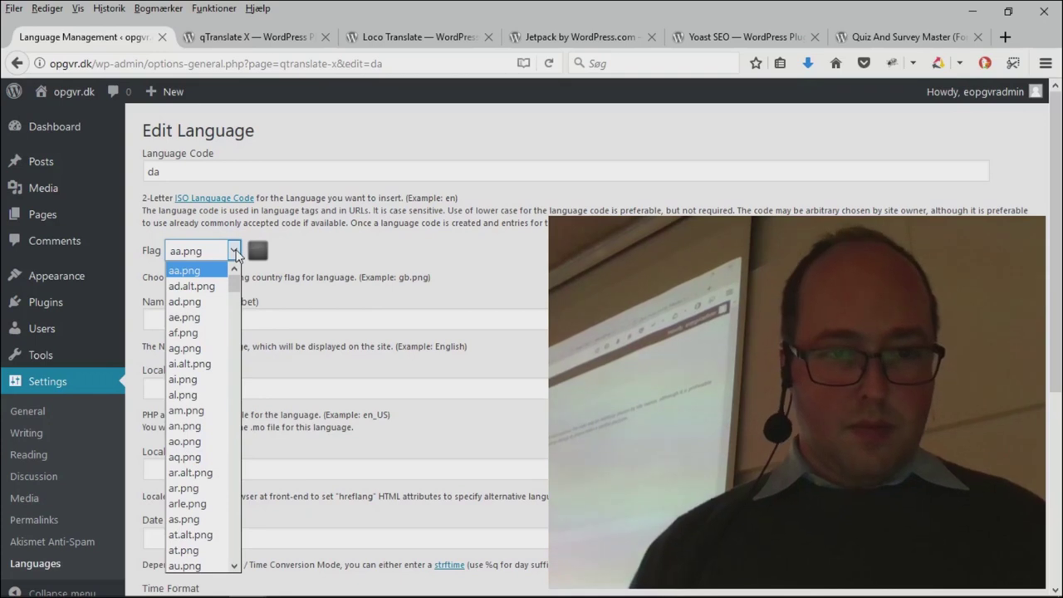
{"action": "key", "text": "d"}
{"action": "key", "text": "k"}
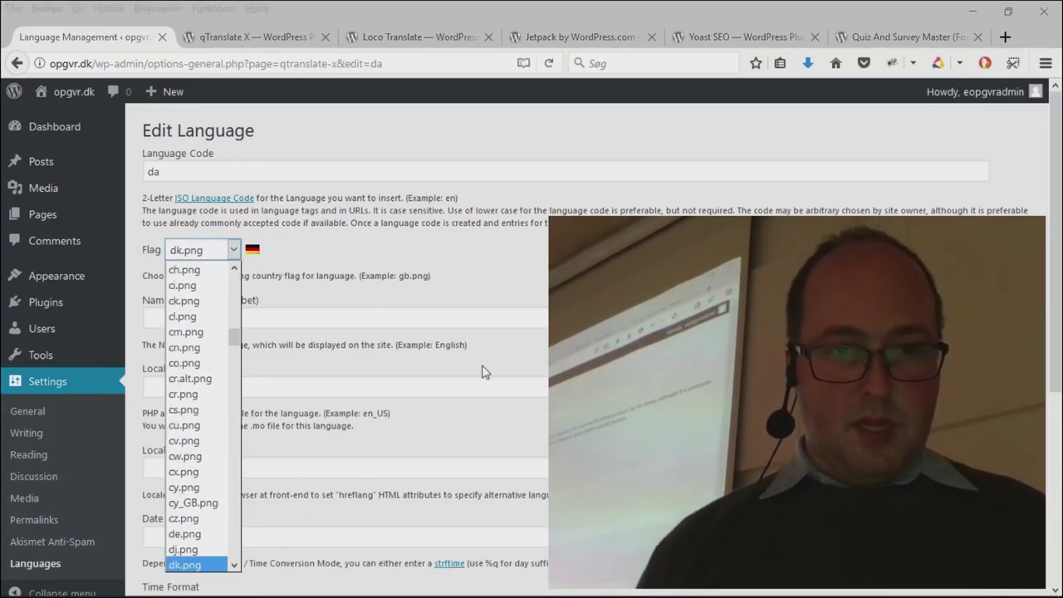
{"action": "left_click", "coordinate": [176, 565]}
{"action": "scroll", "coordinate": [472, 338], "scroll_direction": "down", "scroll_amount": 5}
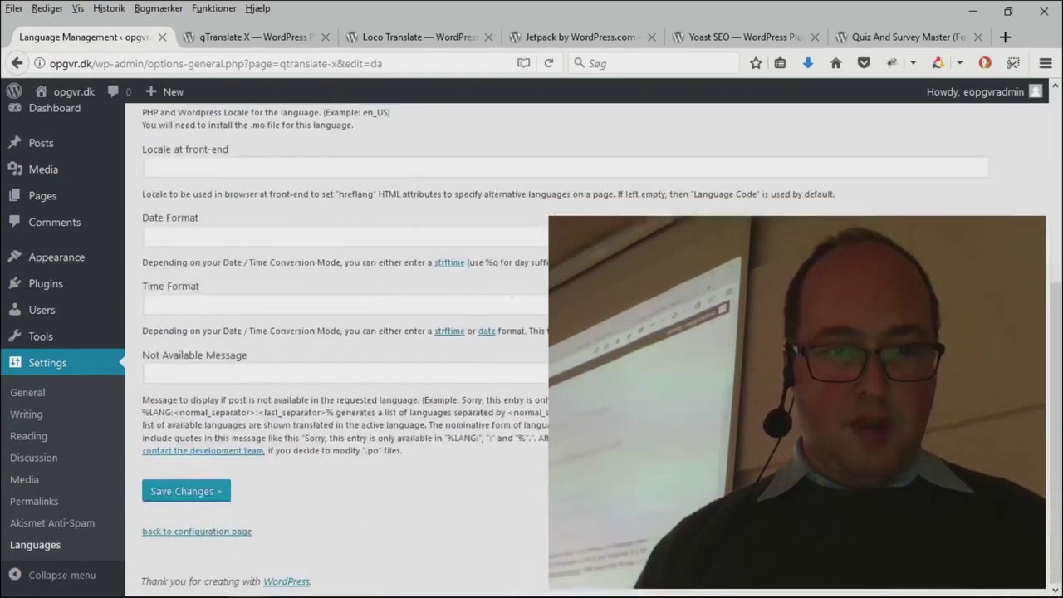
{"action": "left_click", "coordinate": [221, 490]}
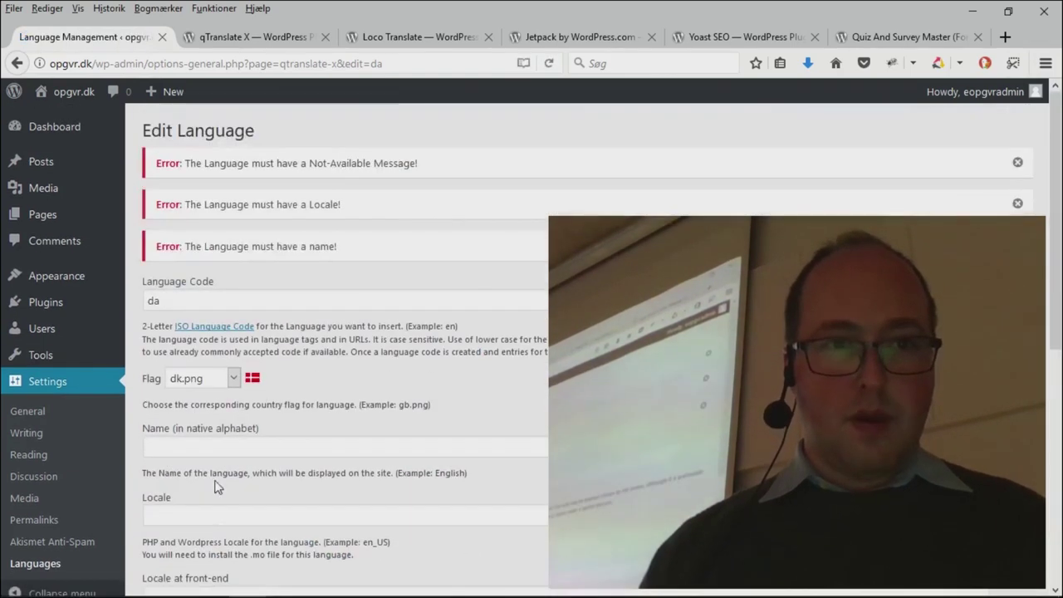
Step: Name the language Dansk, set its locale to Danish and its front-end locale to da-DK, and submit the changes
{"action": "scroll", "coordinate": [443, 378], "scroll_direction": "down", "scroll_amount": 4}
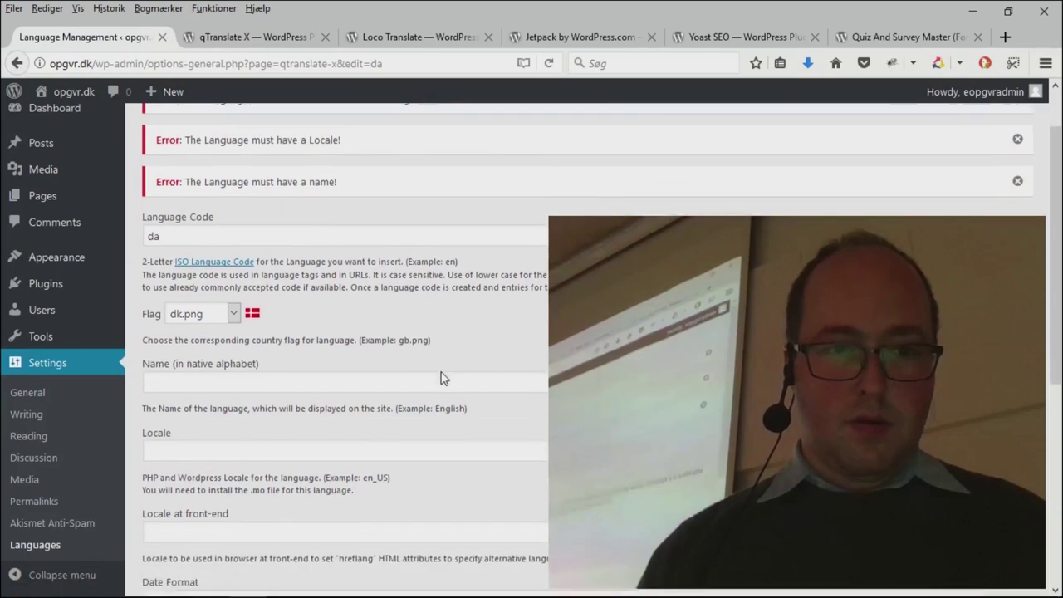
{"action": "left_click", "coordinate": [150, 268]}
{"action": "type", "text": "Dansk"}
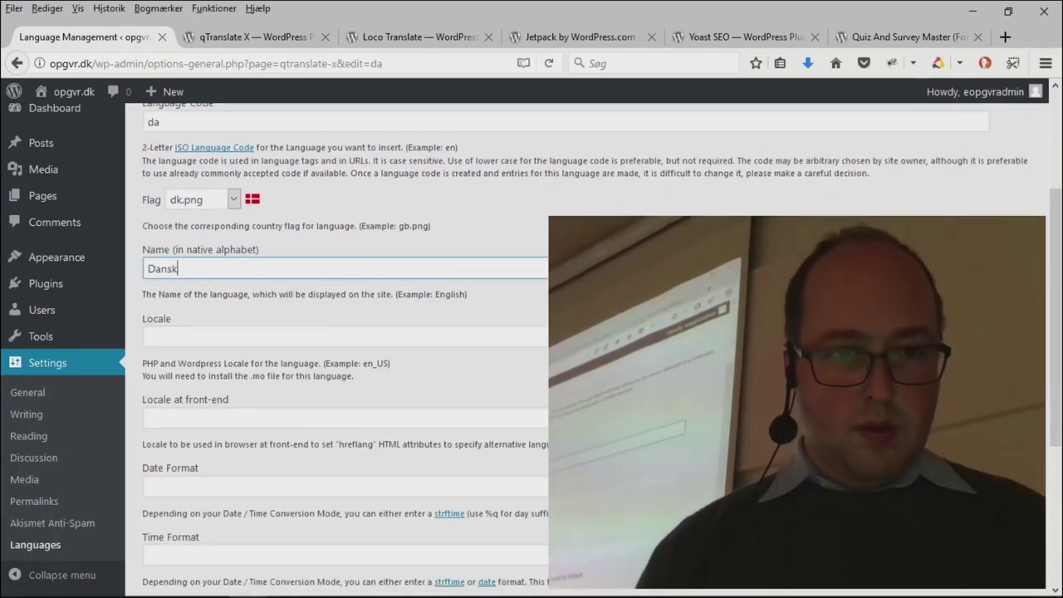
{"action": "left_click", "coordinate": [148, 335]}
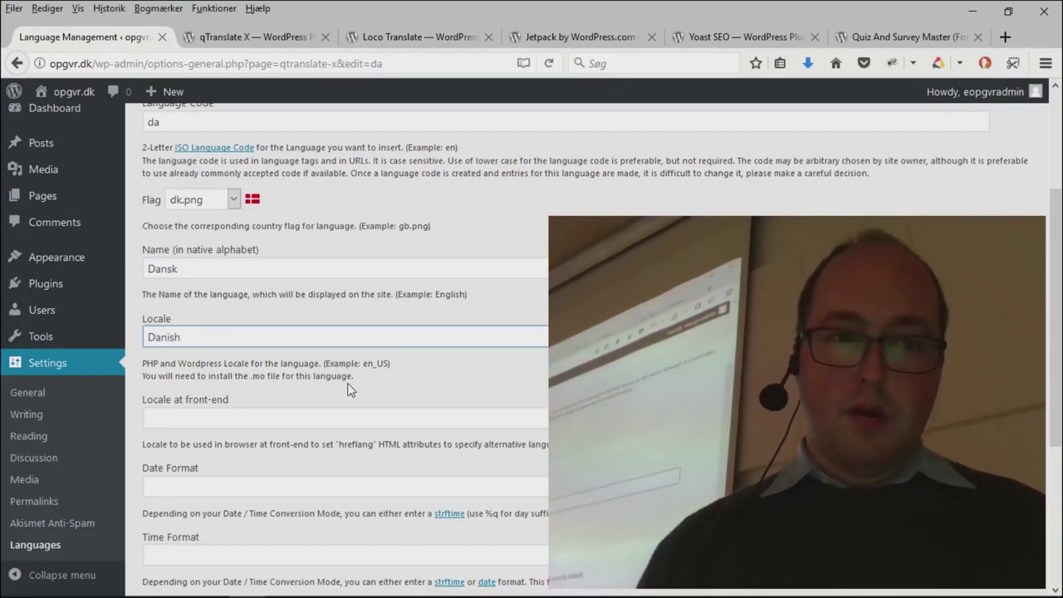
{"action": "scroll", "coordinate": [349, 391], "scroll_direction": "down", "scroll_amount": 3}
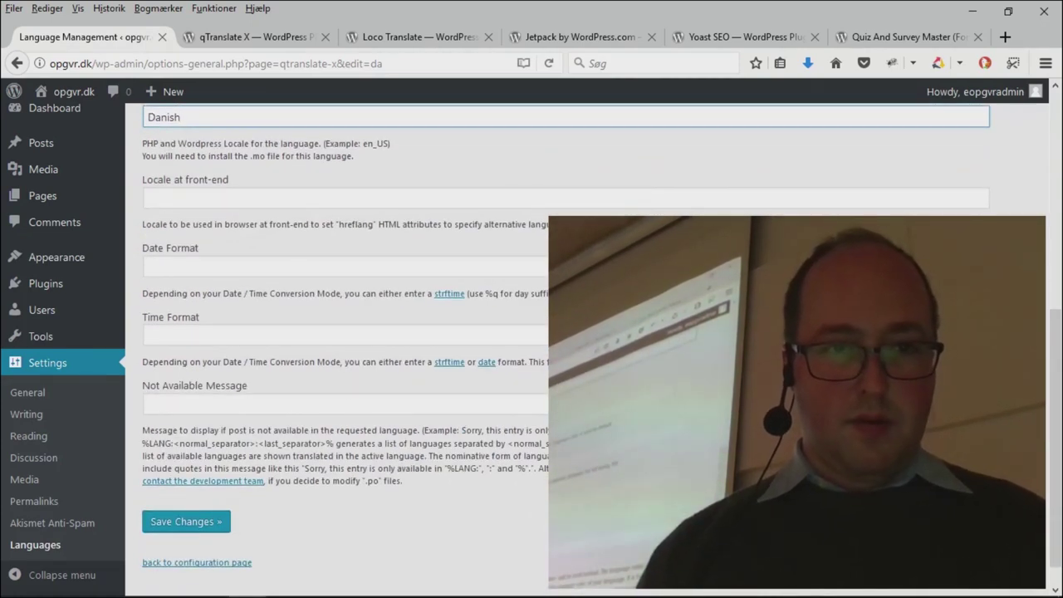
{"action": "left_click", "coordinate": [150, 198]}
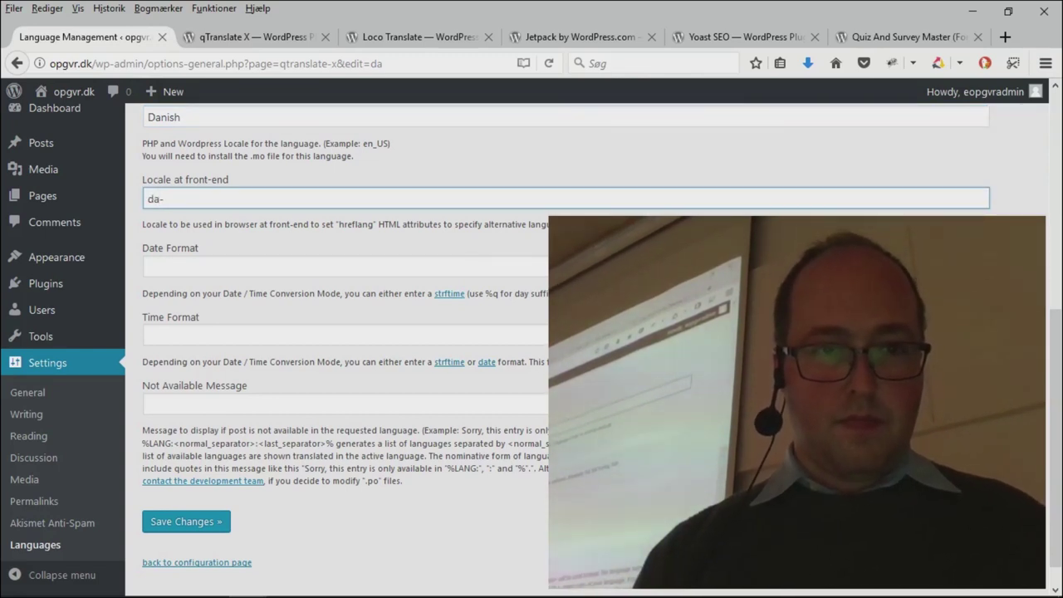
{"action": "left_click", "coordinate": [186, 520]}
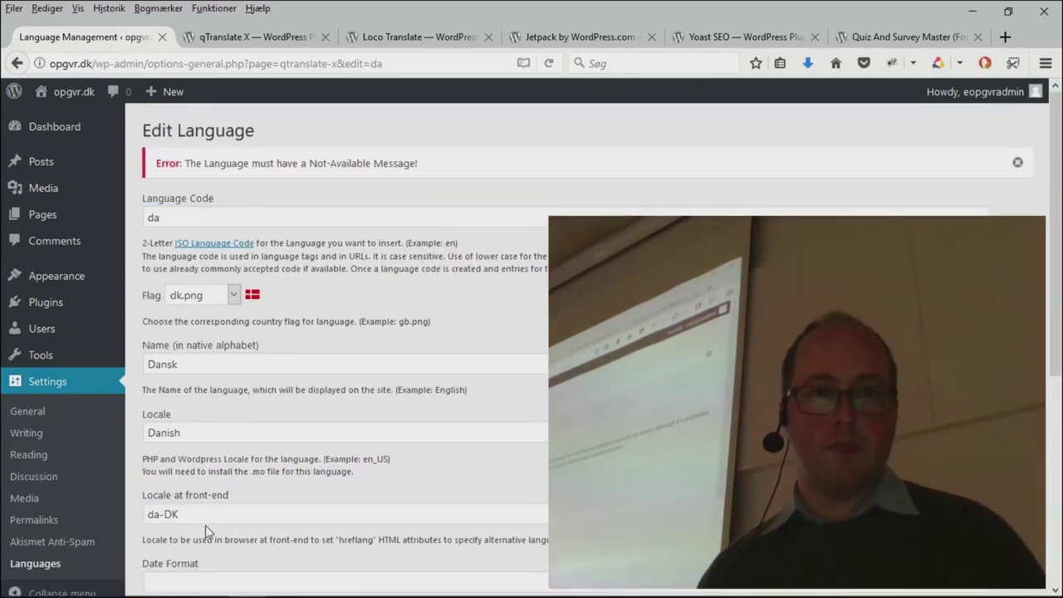
Step: Enter "This article is not available in Danish" as the not-available message, save the language and dismiss the notice
{"action": "scroll", "coordinate": [464, 353], "scroll_direction": "down", "scroll_amount": 4}
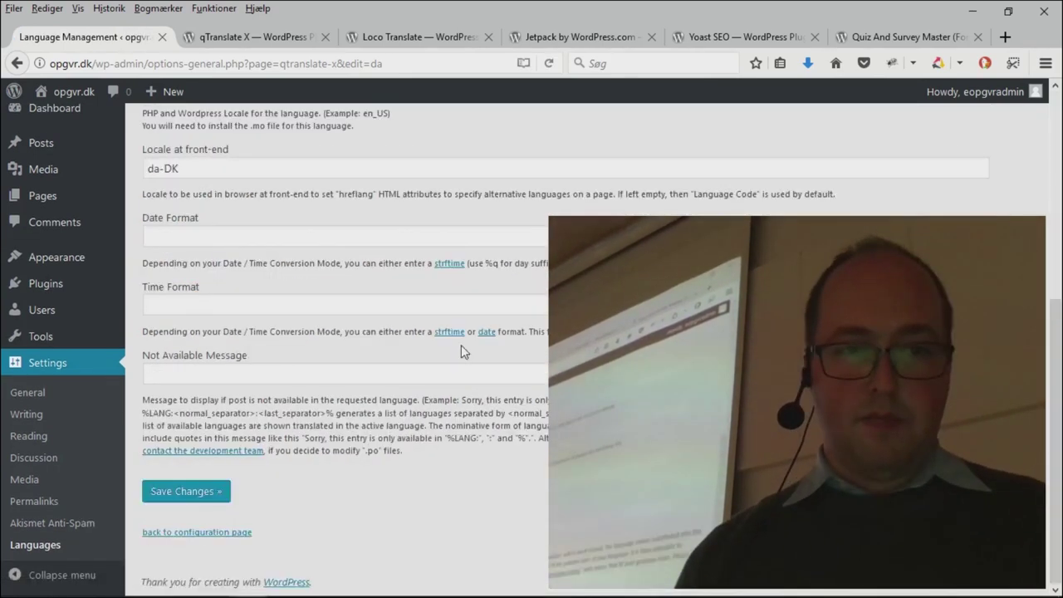
{"action": "left_click", "coordinate": [326, 374]}
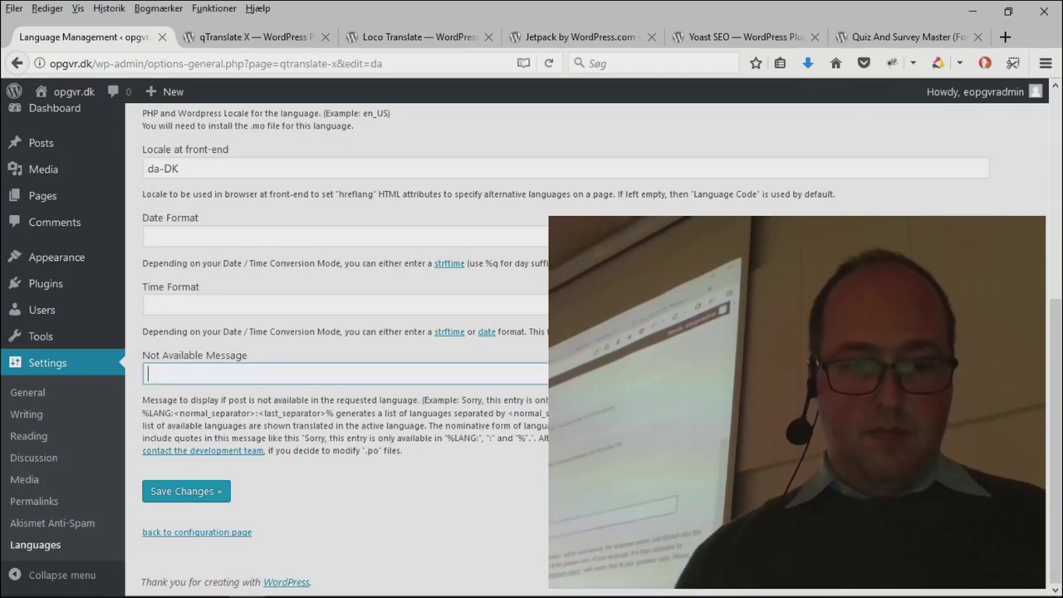
{"action": "type", "text": "This article is not a"}
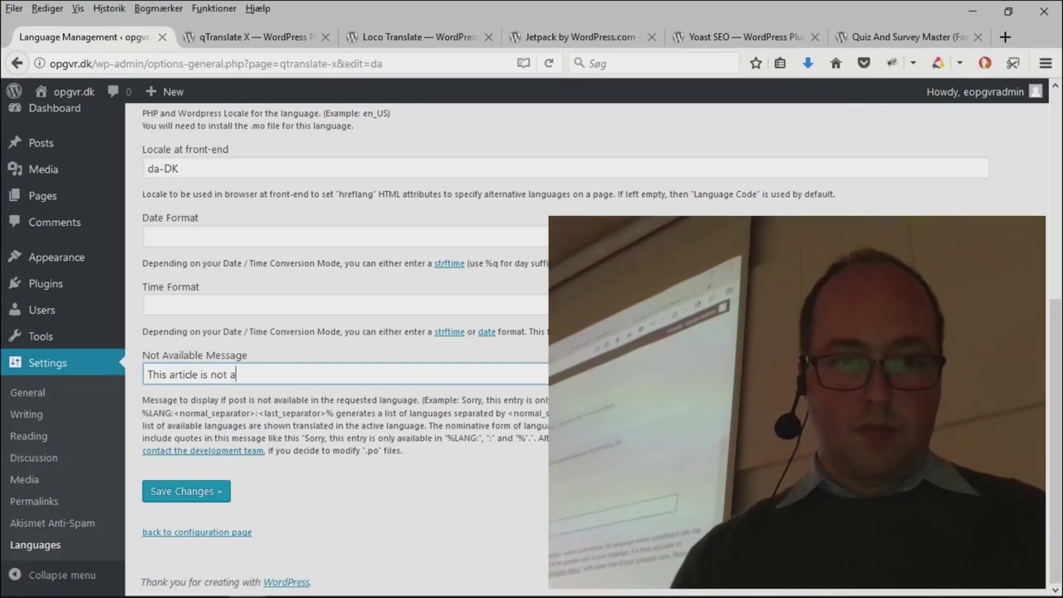
{"action": "type", "text": "vailab"}
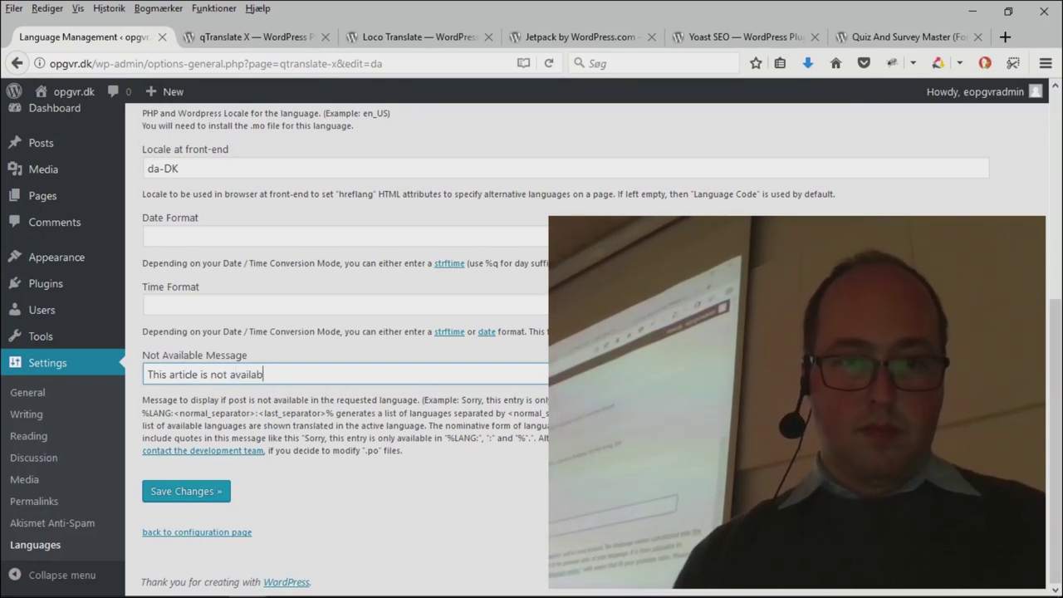
{"action": "type", "text": "le in danish"}
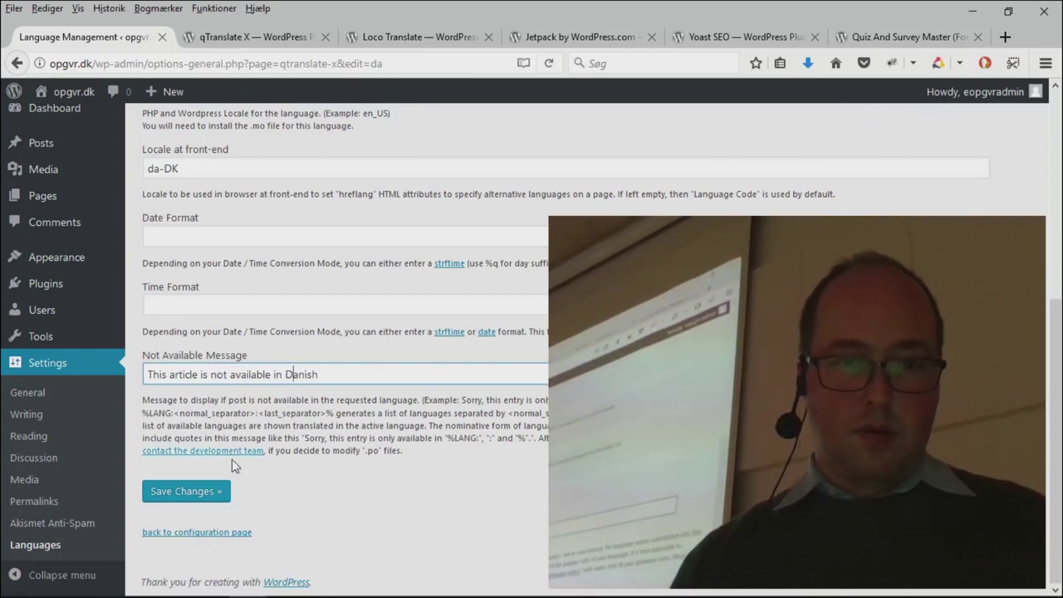
{"action": "left_click", "coordinate": [217, 491]}
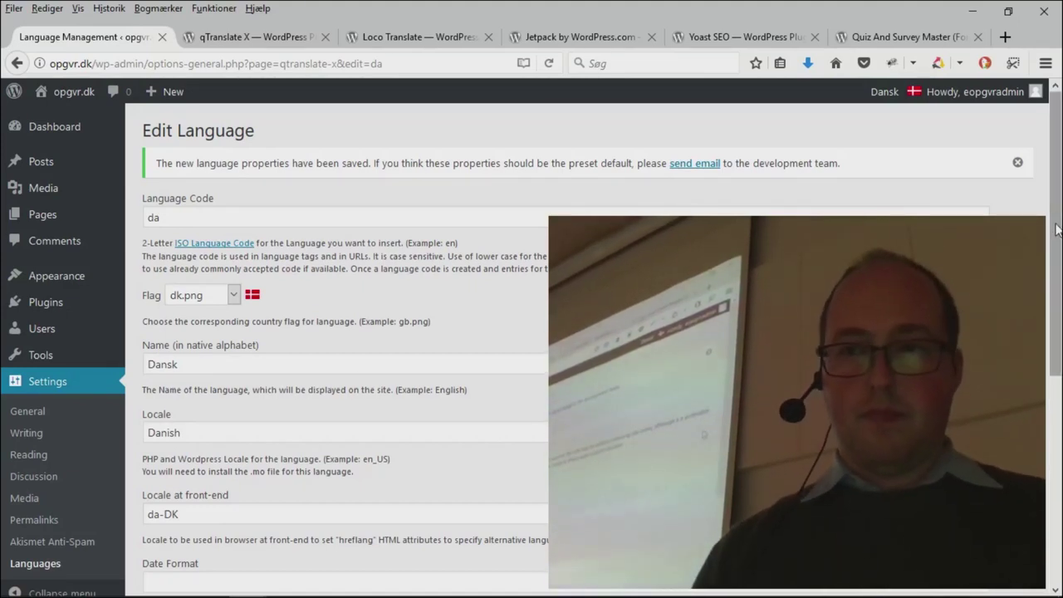
{"action": "left_click", "coordinate": [1018, 163]}
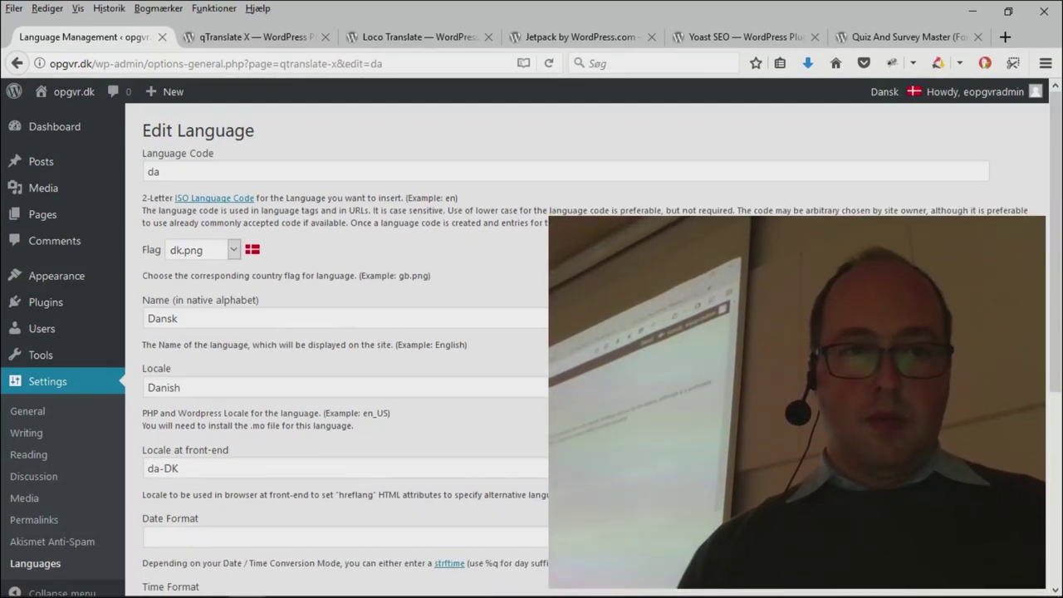
Step: Return to the qTranslate configuration page and look through the add-language form and the list of configured languages
{"action": "scroll", "coordinate": [390, 324], "scroll_direction": "down", "scroll_amount": 3}
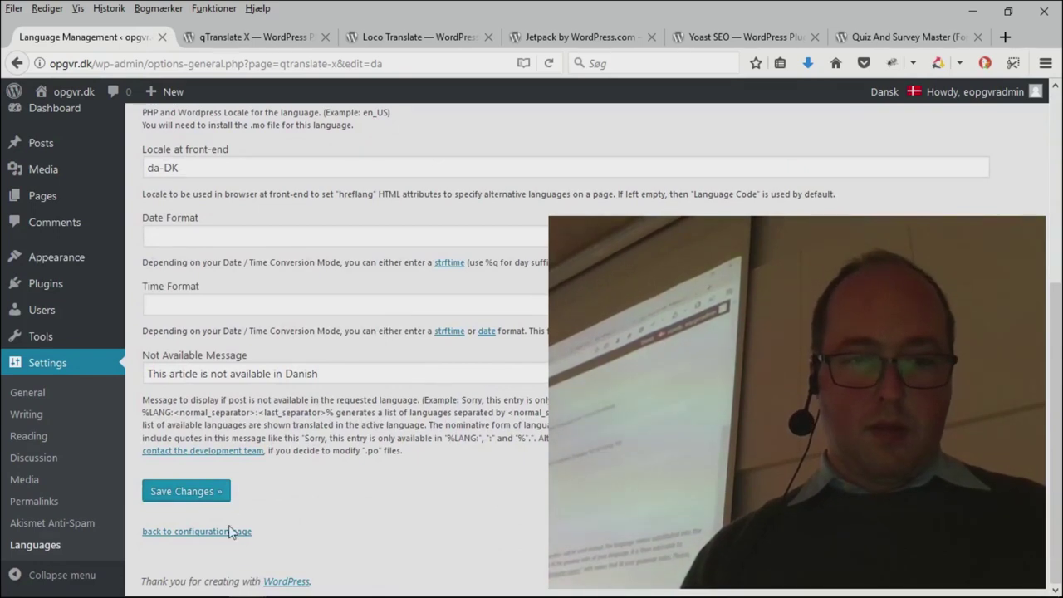
{"action": "left_click", "coordinate": [221, 533]}
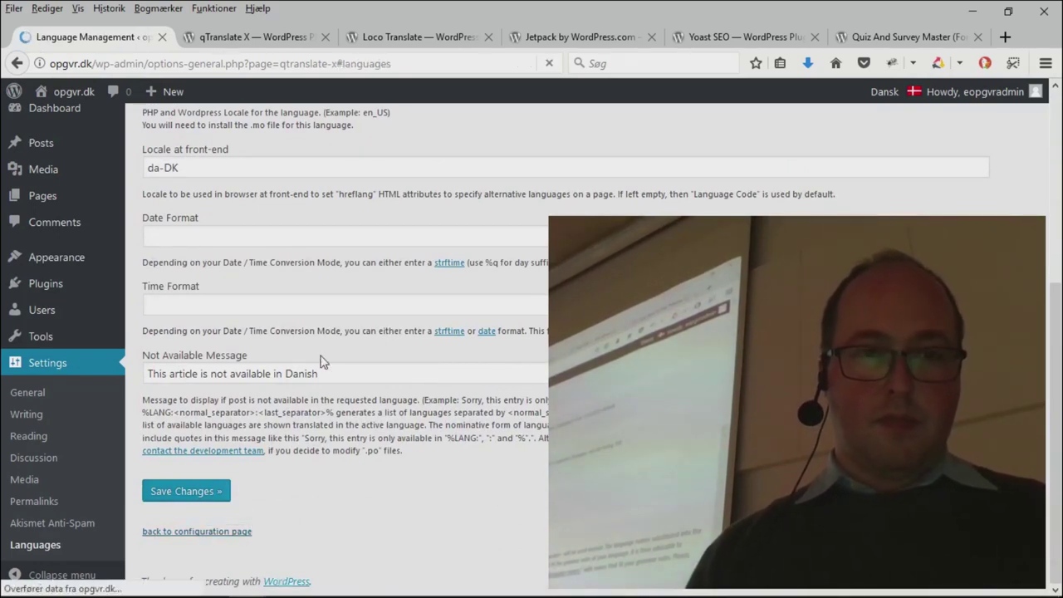
{"action": "scroll", "coordinate": [332, 349], "scroll_direction": "down", "scroll_amount": 15}
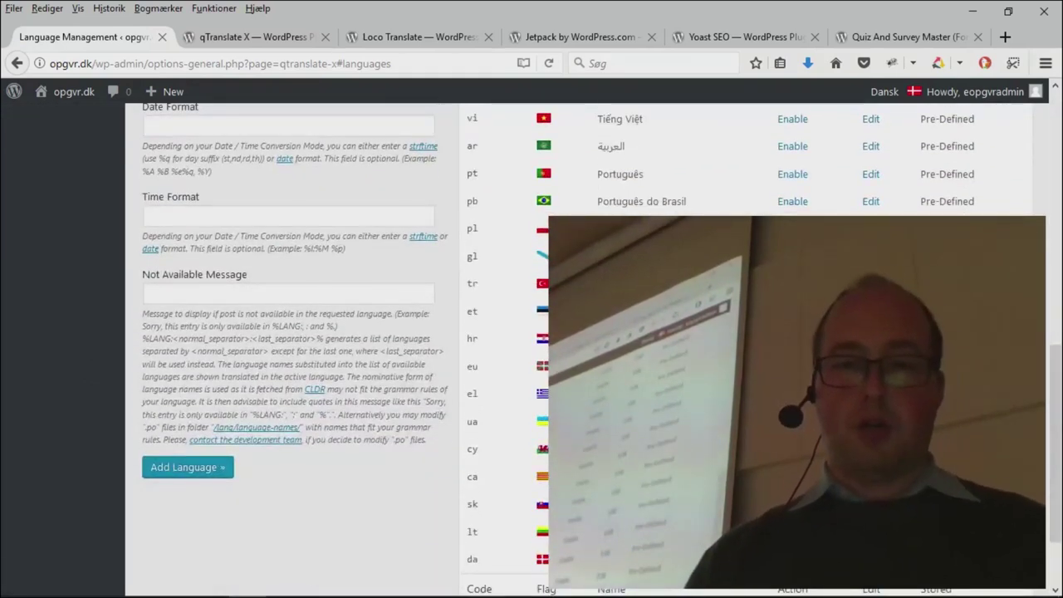
{"action": "scroll", "coordinate": [333, 349], "scroll_direction": "down", "scroll_amount": 2}
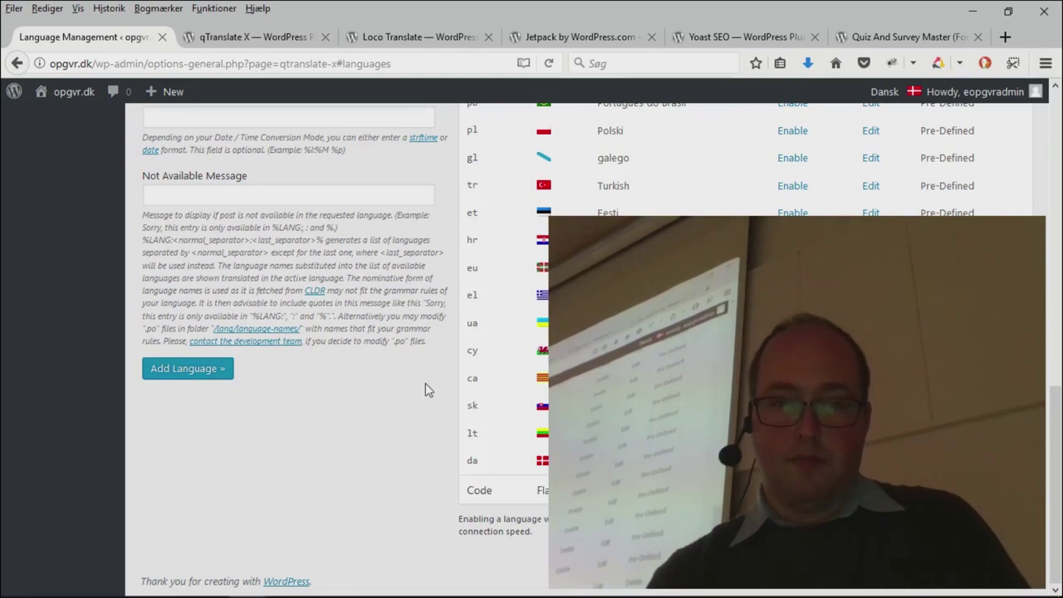
{"action": "scroll", "coordinate": [426, 383], "scroll_direction": "up", "scroll_amount": 7}
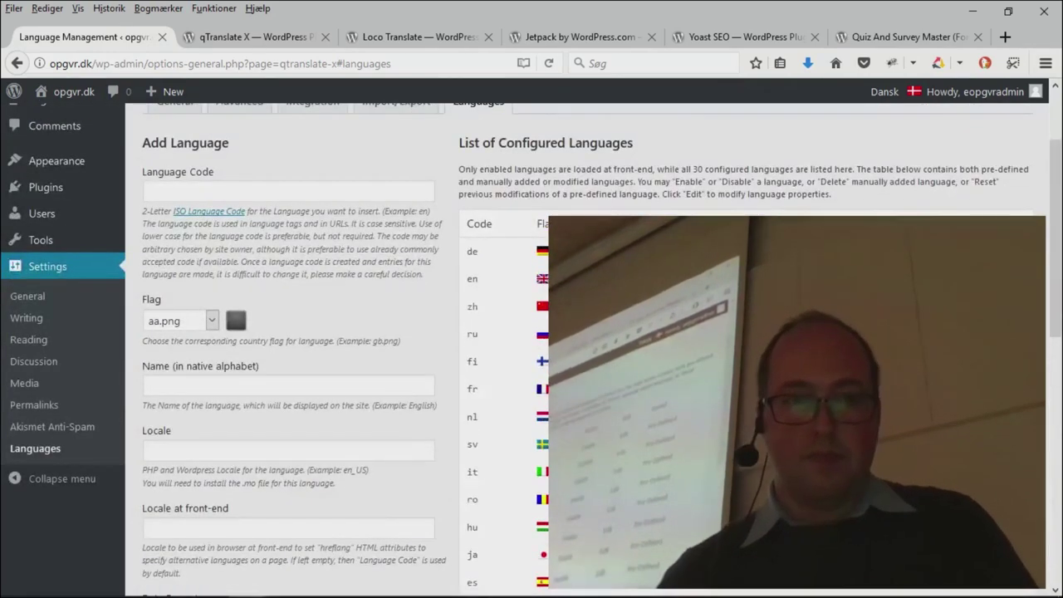
{"action": "key", "text": "ctrl+plus"}
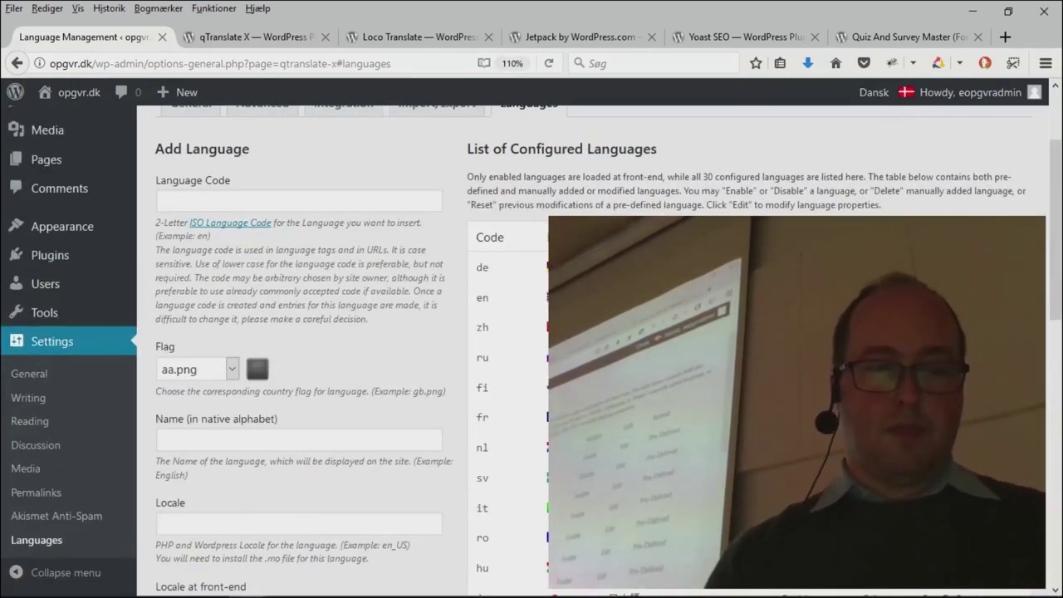
{"action": "key", "text": "ctrl+shift+Tab"}
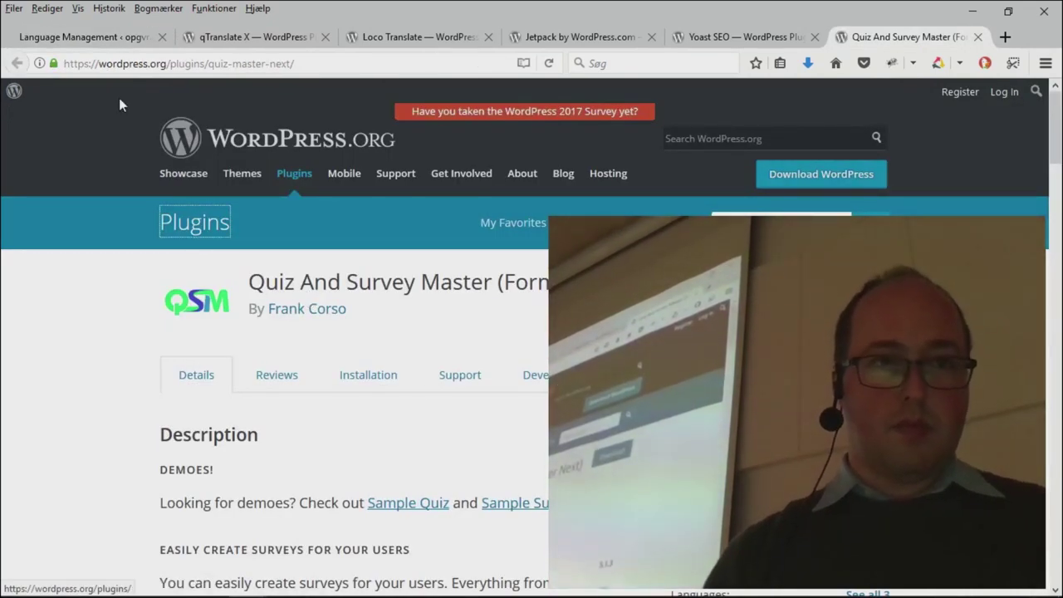
{"action": "left_click", "coordinate": [126, 40]}
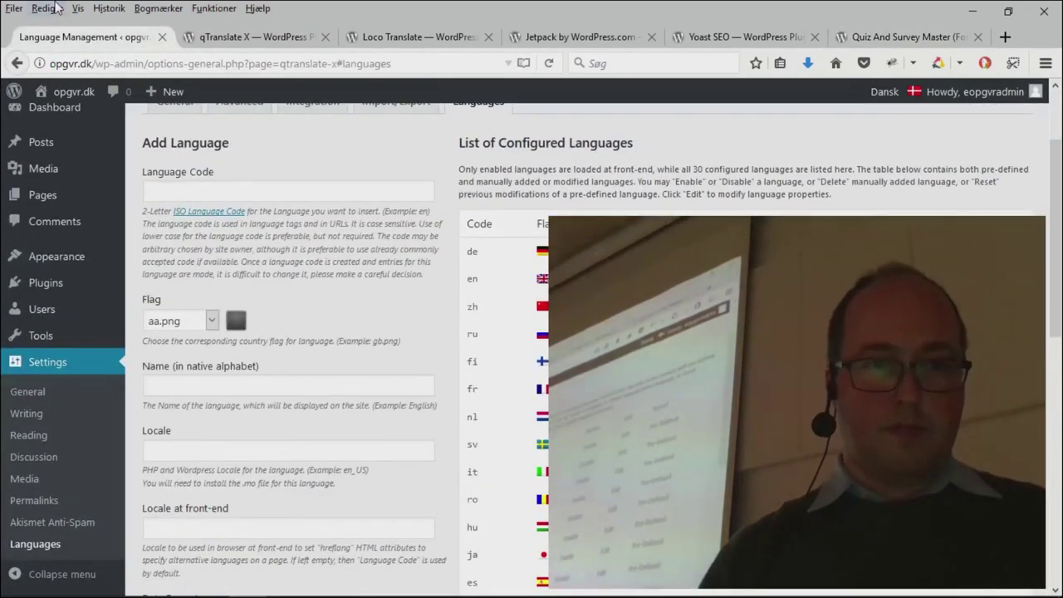
Step: Reopen the qTranslate configuration and look over its integration settings and the general language and URL options
{"action": "left_click", "coordinate": [50, 284]}
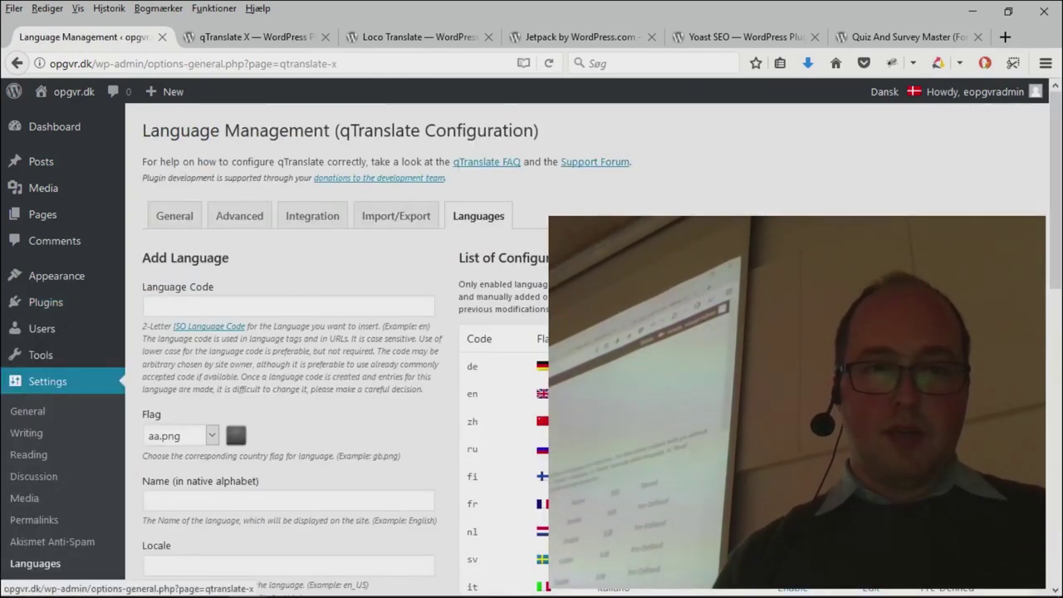
{"action": "right_click", "coordinate": [359, 338]}
{"action": "left_click", "coordinate": [313, 217]}
{"action": "scroll", "coordinate": [381, 359], "scroll_direction": "down", "scroll_amount": 10}
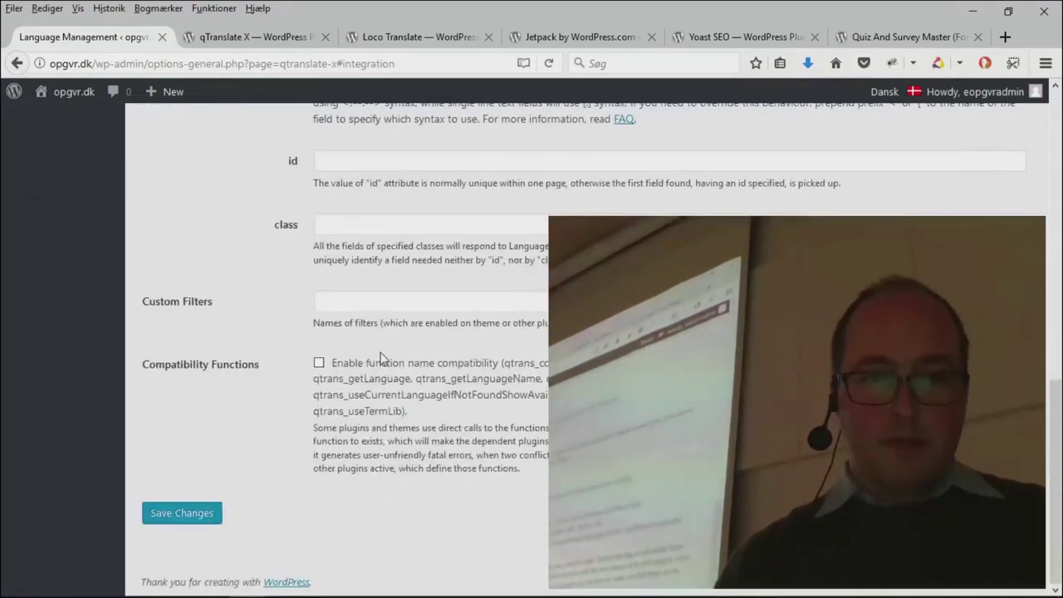
{"action": "scroll", "coordinate": [298, 238], "scroll_direction": "up", "scroll_amount": 10}
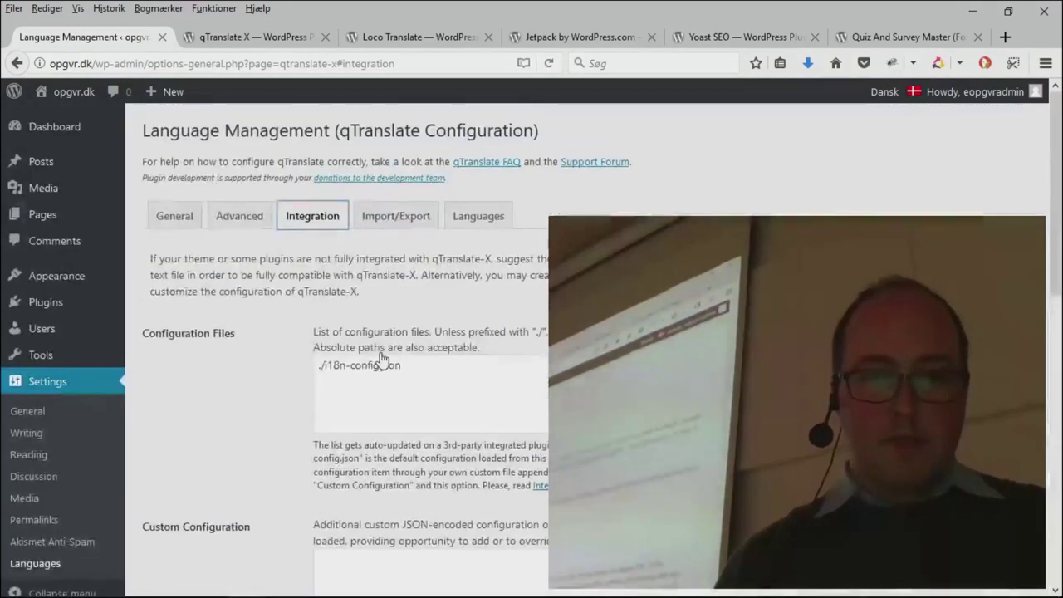
{"action": "left_click", "coordinate": [174, 218]}
{"action": "scroll", "coordinate": [438, 405], "scroll_direction": "down", "scroll_amount": 5}
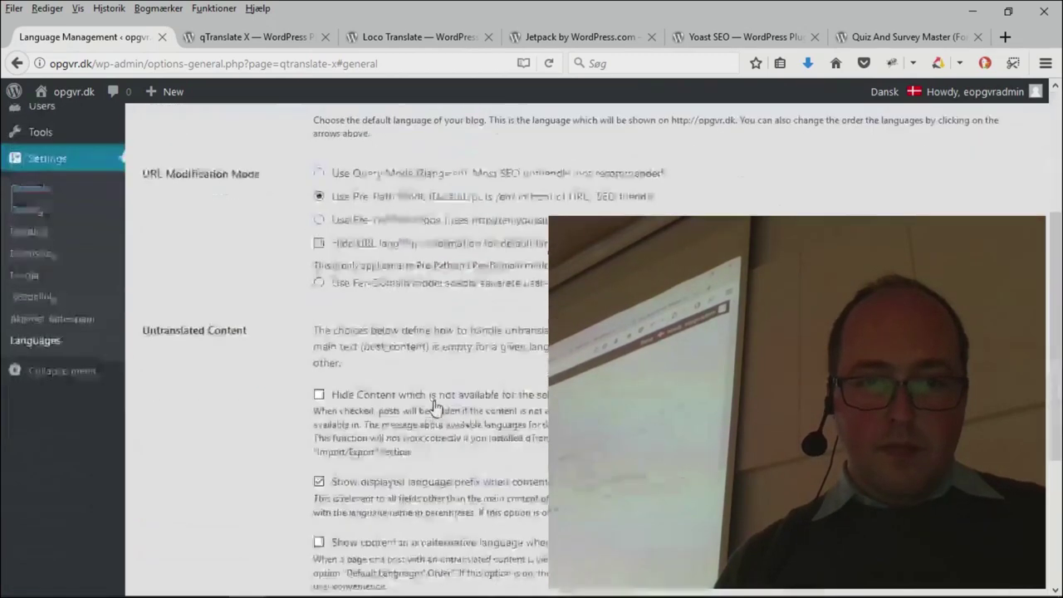
{"action": "scroll", "coordinate": [449, 415], "scroll_direction": "up", "scroll_amount": 4}
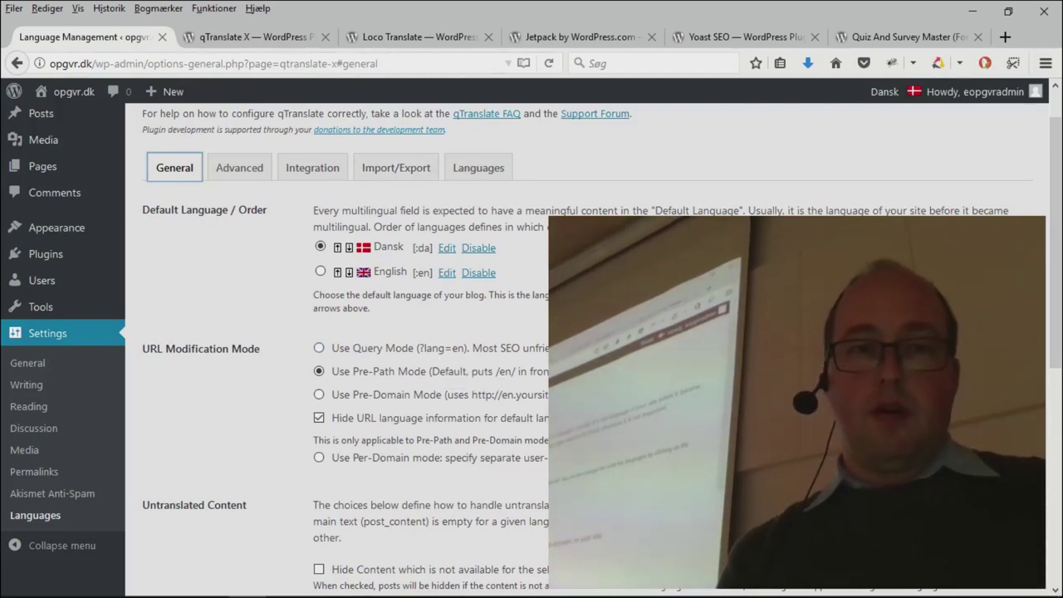
Step: Open animeguiden.dk in a new browser tab, show its English version and open the article about Bulma's voice actress
{"action": "left_click", "coordinate": [386, 63]}
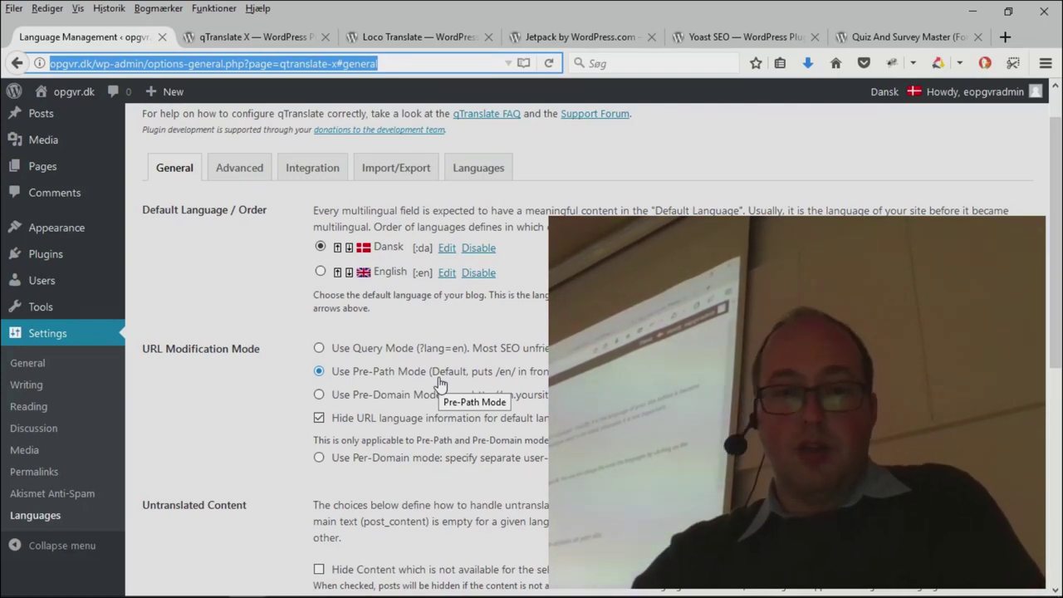
{"action": "left_click", "coordinate": [1005, 36]}
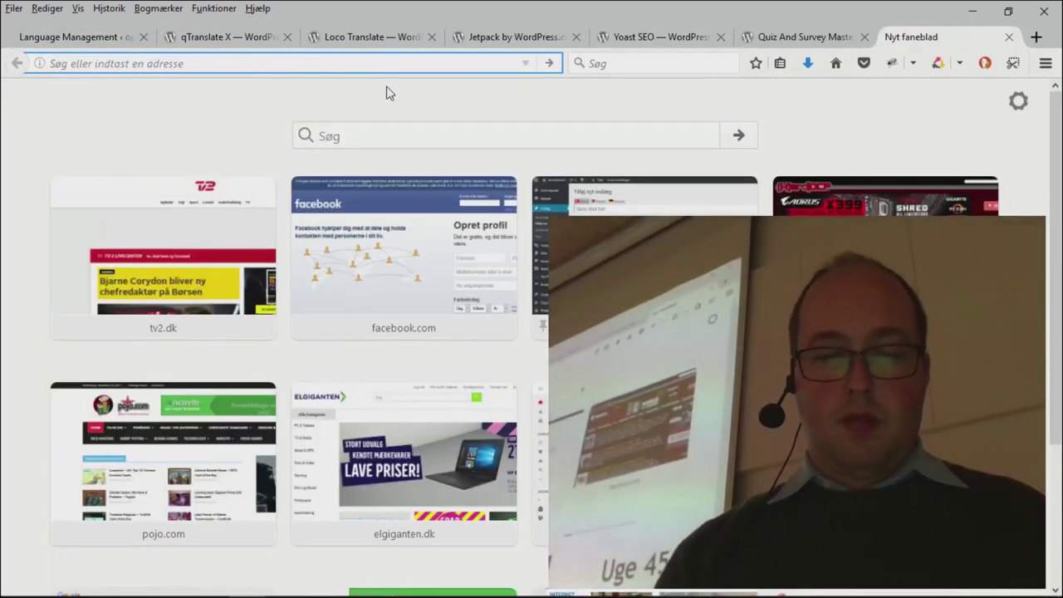
{"action": "type", "text": "ani"}
{"action": "key", "text": "Return"}
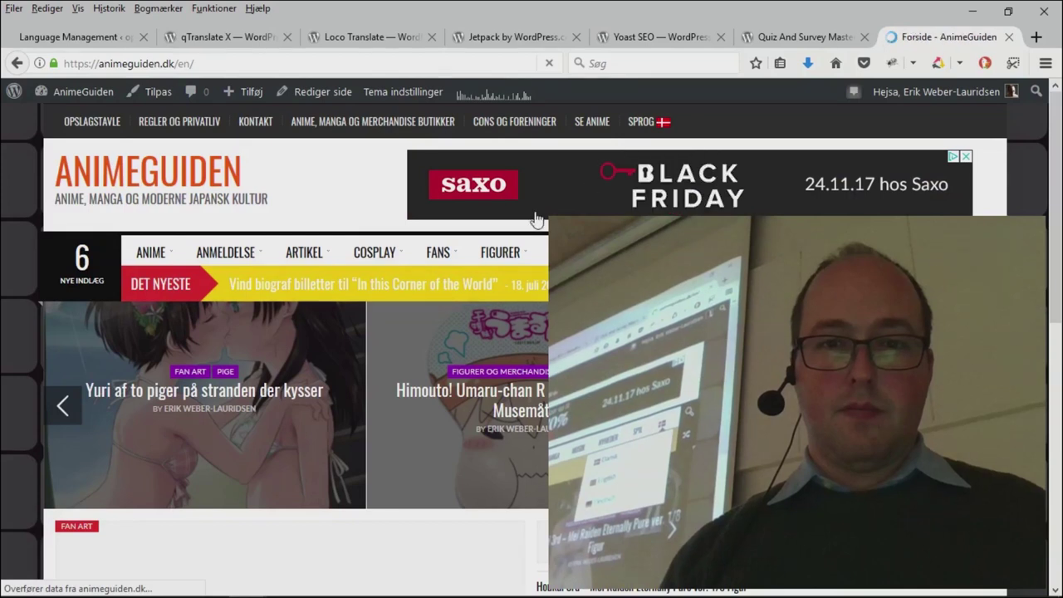
{"action": "scroll", "coordinate": [704, 161], "scroll_direction": "down", "scroll_amount": 5}
{"action": "left_click", "coordinate": [704, 161]}
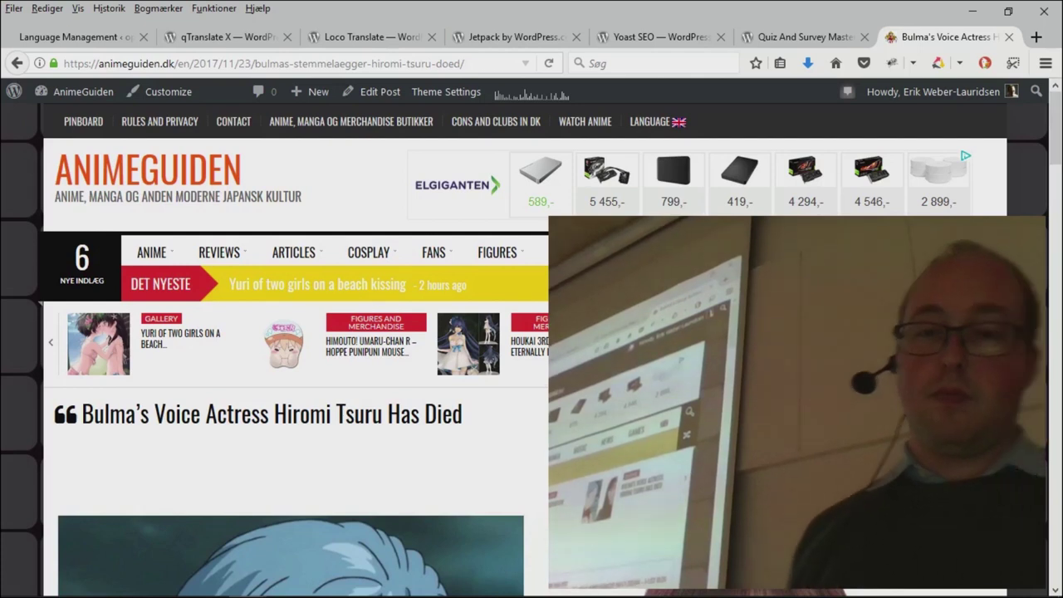
Step: Review the URL modification options, compare them with the example article's address in Danish, and return to the qTranslate settings
{"action": "key", "text": "ctrl+Tab"}
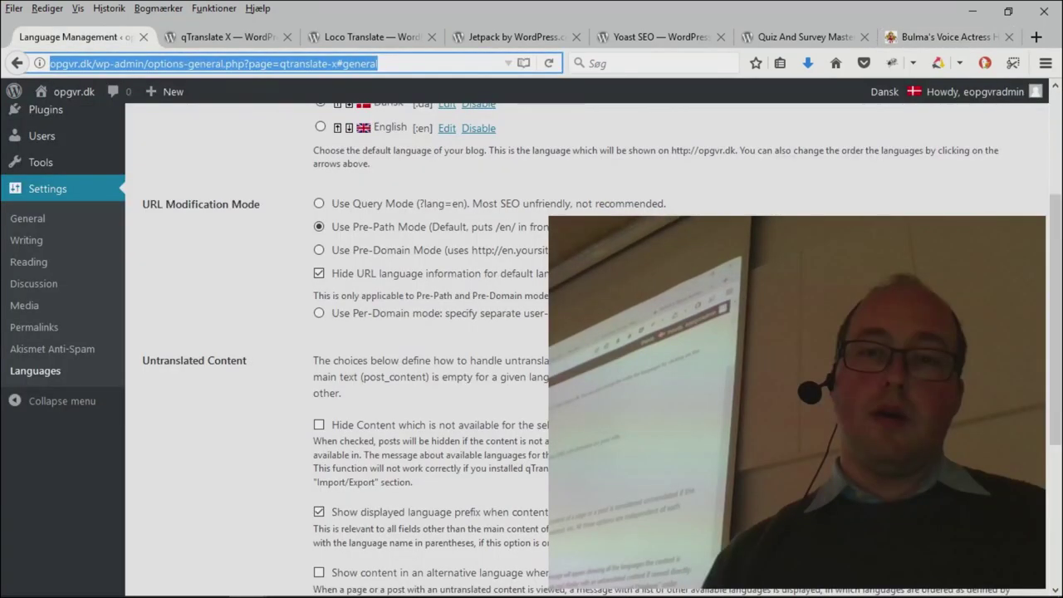
{"action": "scroll", "coordinate": [429, 237], "scroll_direction": "down", "scroll_amount": 2}
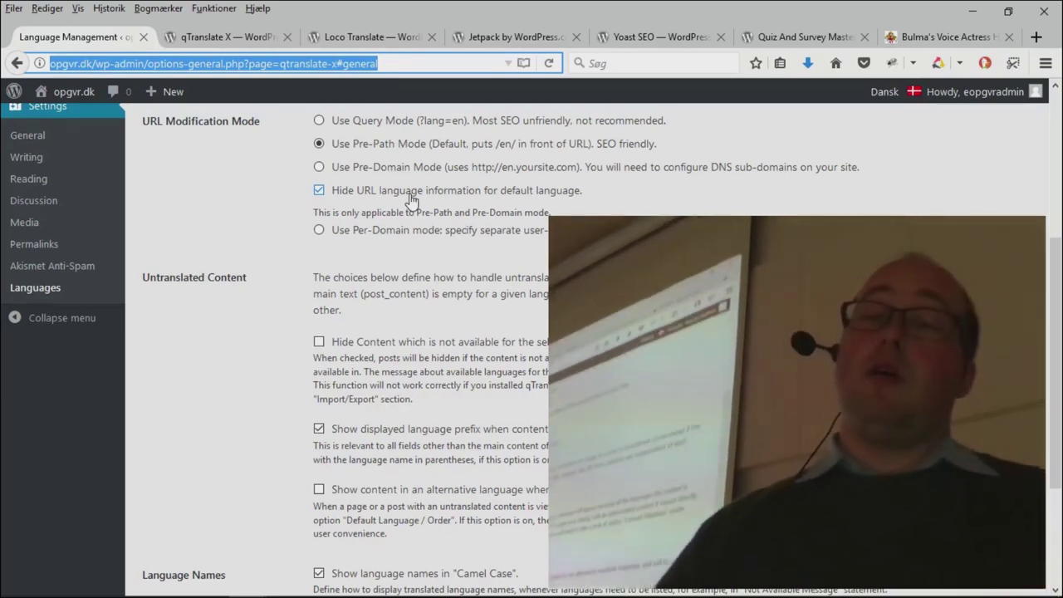
{"action": "left_click", "coordinate": [922, 35]}
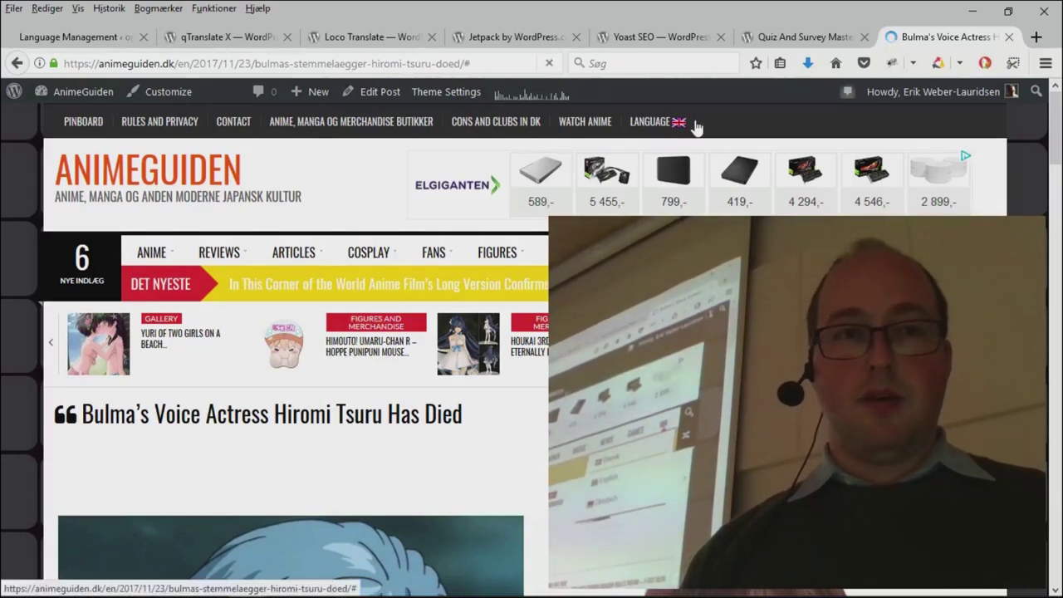
{"action": "left_click", "coordinate": [657, 121]}
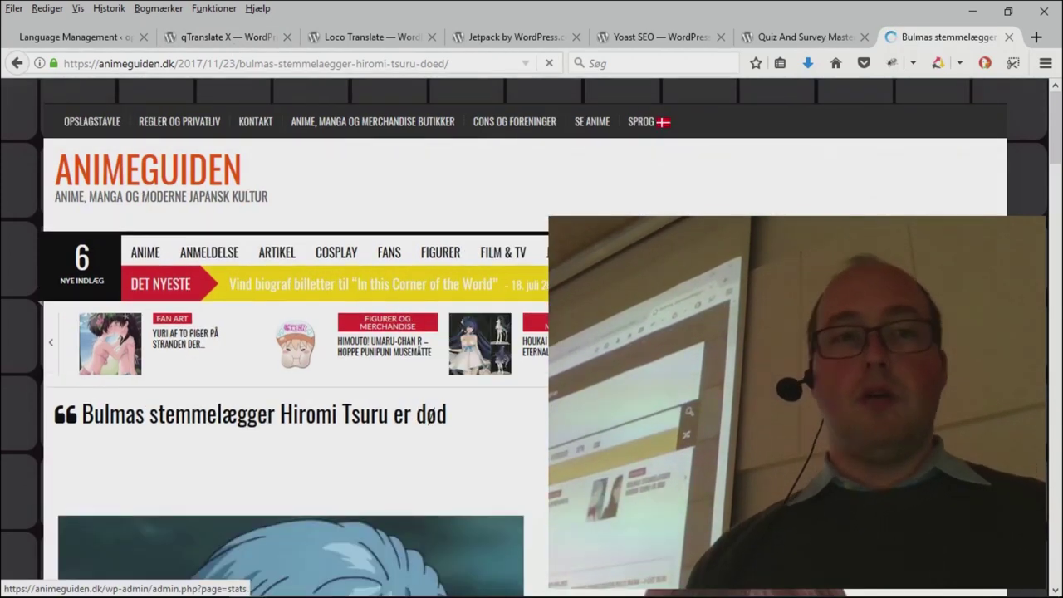
{"action": "left_click", "coordinate": [99, 35]}
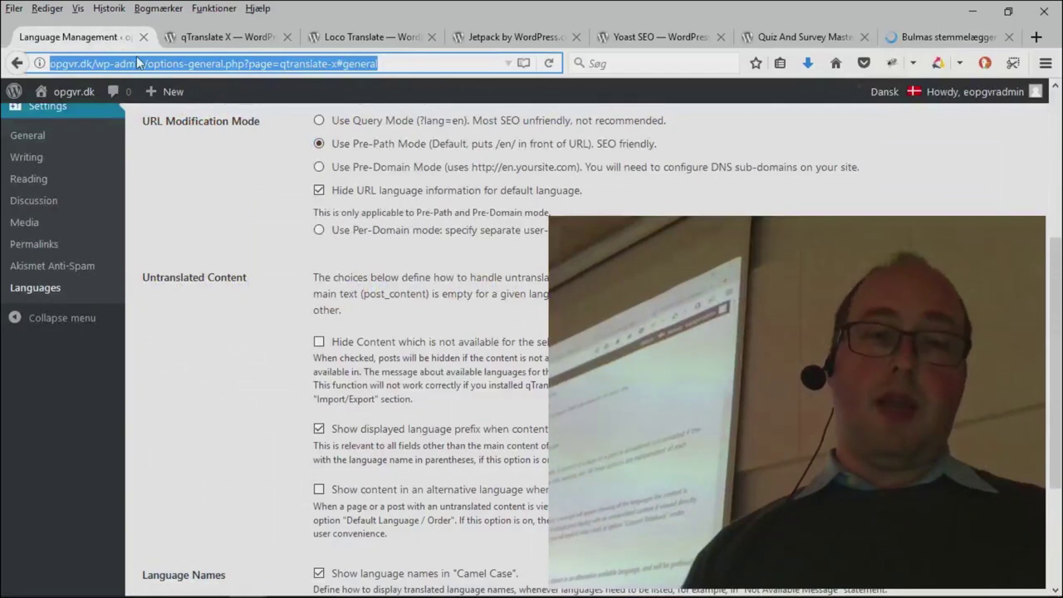
Step: Examine the General, Integration, Languages and Advanced settings of the qTranslate configuration
{"action": "scroll", "coordinate": [332, 332], "scroll_direction": "down", "scroll_amount": 3}
{"action": "scroll", "coordinate": [318, 175], "scroll_direction": "down", "scroll_amount": 1}
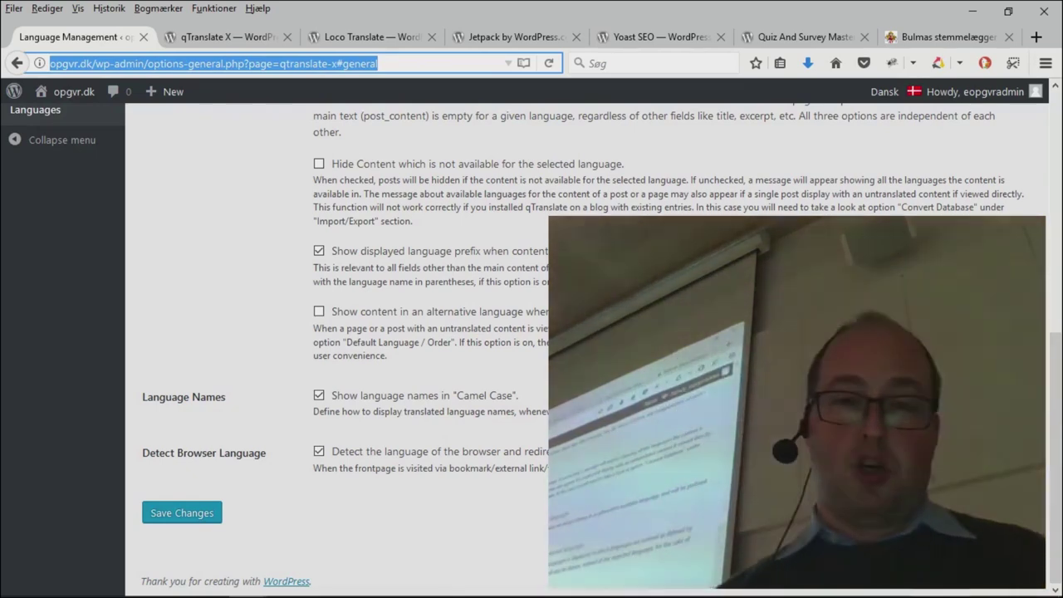
{"action": "scroll", "coordinate": [470, 384], "scroll_direction": "up", "scroll_amount": 5}
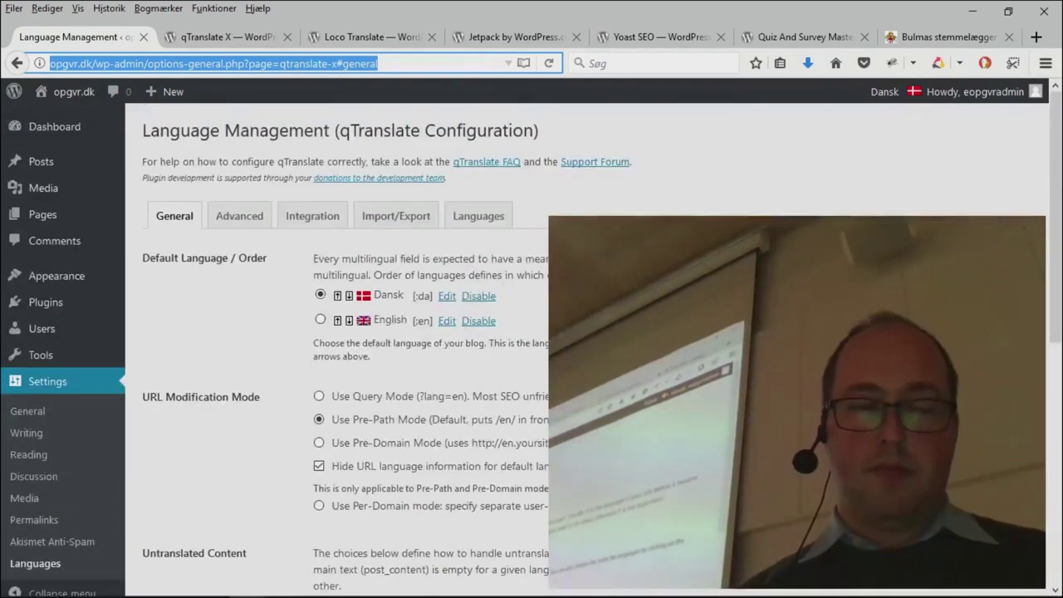
{"action": "left_click", "coordinate": [315, 218]}
{"action": "scroll", "coordinate": [315, 266], "scroll_direction": "down", "scroll_amount": 5}
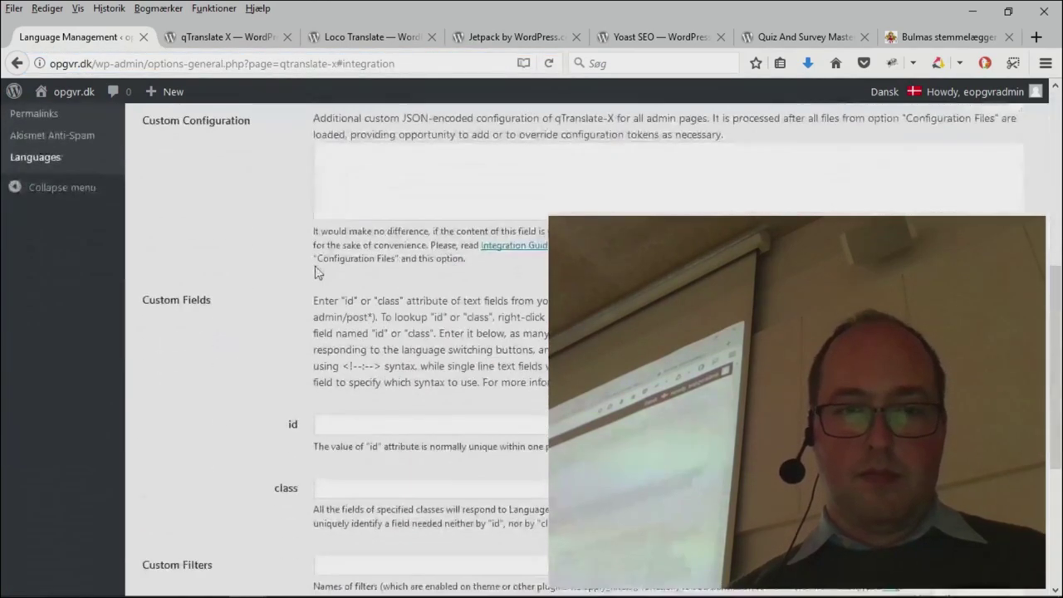
{"action": "scroll", "coordinate": [315, 266], "scroll_direction": "down", "scroll_amount": 3}
{"action": "scroll", "coordinate": [315, 266], "scroll_direction": "up", "scroll_amount": 10}
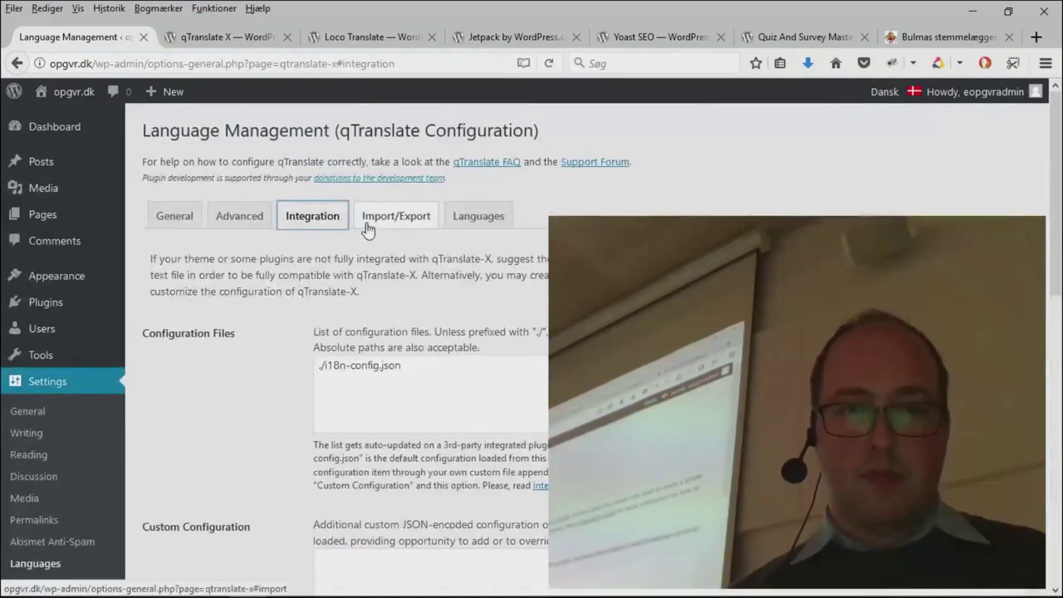
{"action": "left_click", "coordinate": [475, 219]}
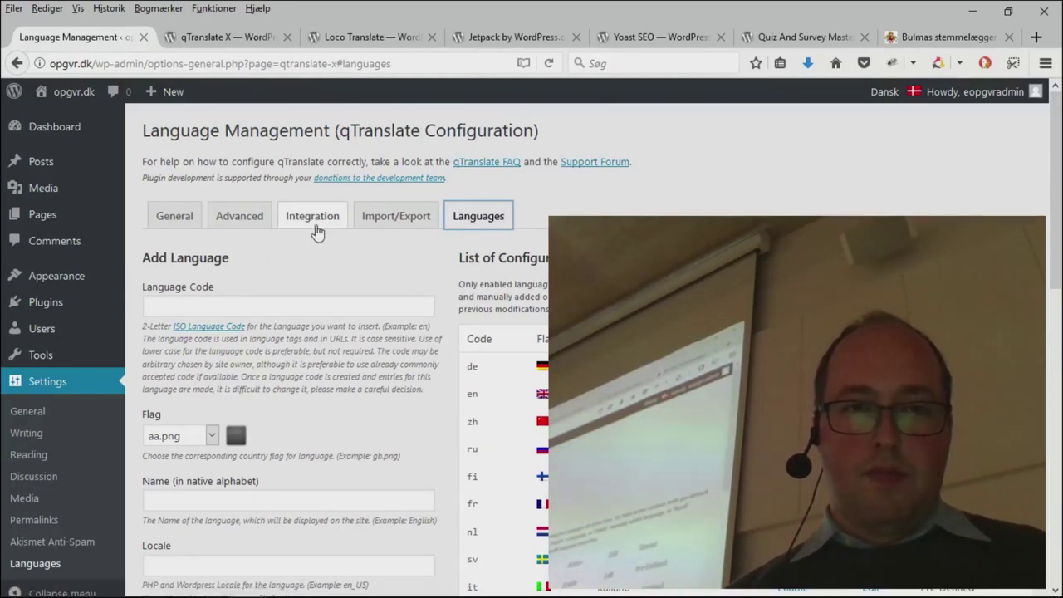
{"action": "scroll", "coordinate": [315, 230], "scroll_direction": "down", "scroll_amount": 6}
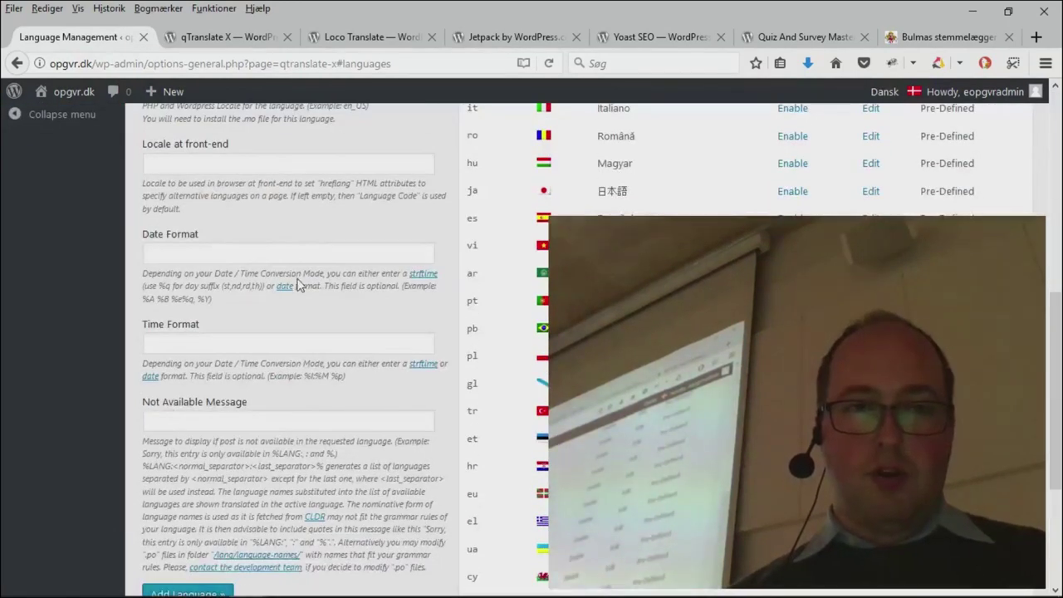
{"action": "scroll", "coordinate": [299, 285], "scroll_direction": "up", "scroll_amount": 6}
{"action": "left_click", "coordinate": [310, 149]}
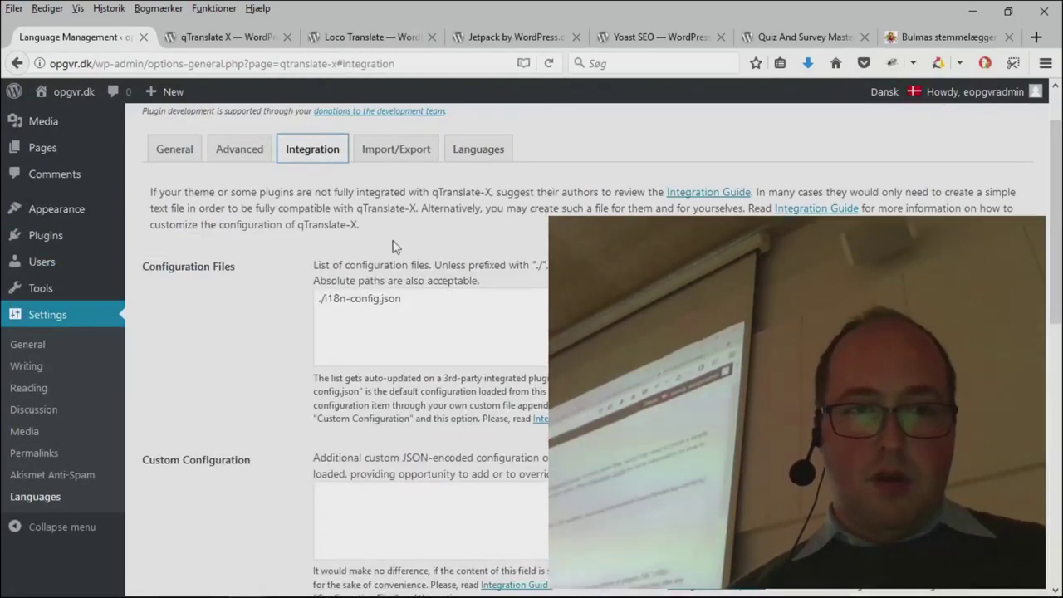
{"action": "scroll", "coordinate": [454, 230], "scroll_direction": "down", "scroll_amount": 10}
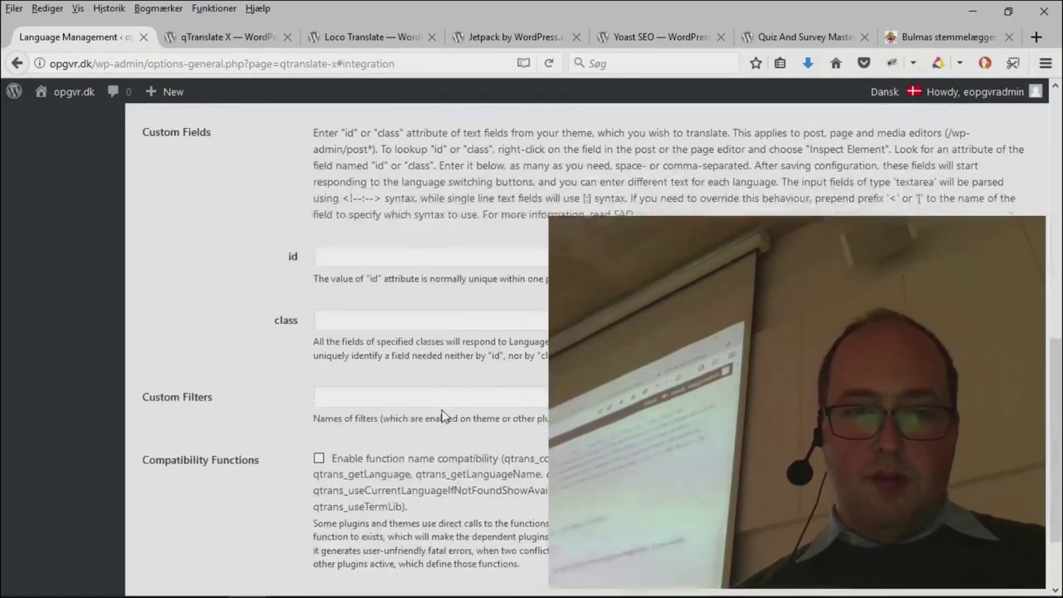
{"action": "scroll", "coordinate": [442, 416], "scroll_direction": "up", "scroll_amount": 10}
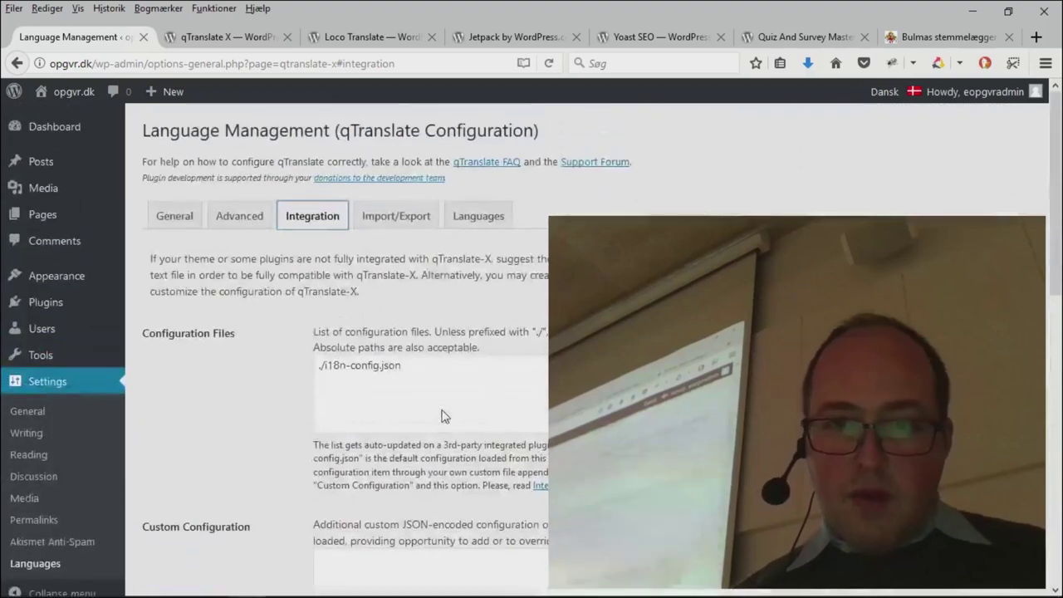
{"action": "left_click", "coordinate": [240, 216]}
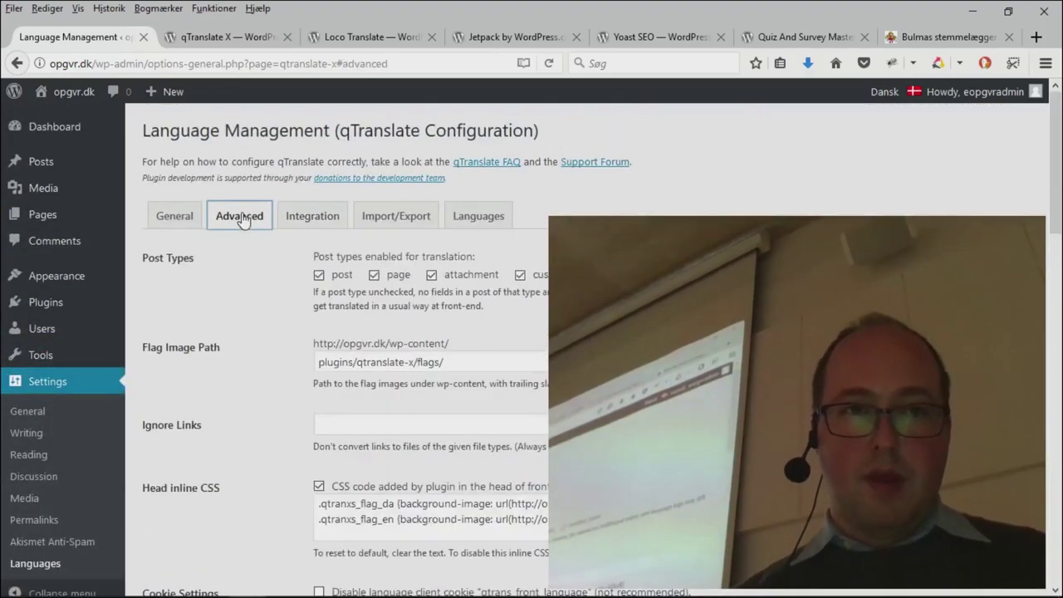
Step: Switch to the AnimeGuiden admin and inspect the URL of the Sprog language item in its header menu
{"action": "key", "text": "alt+Tab"}
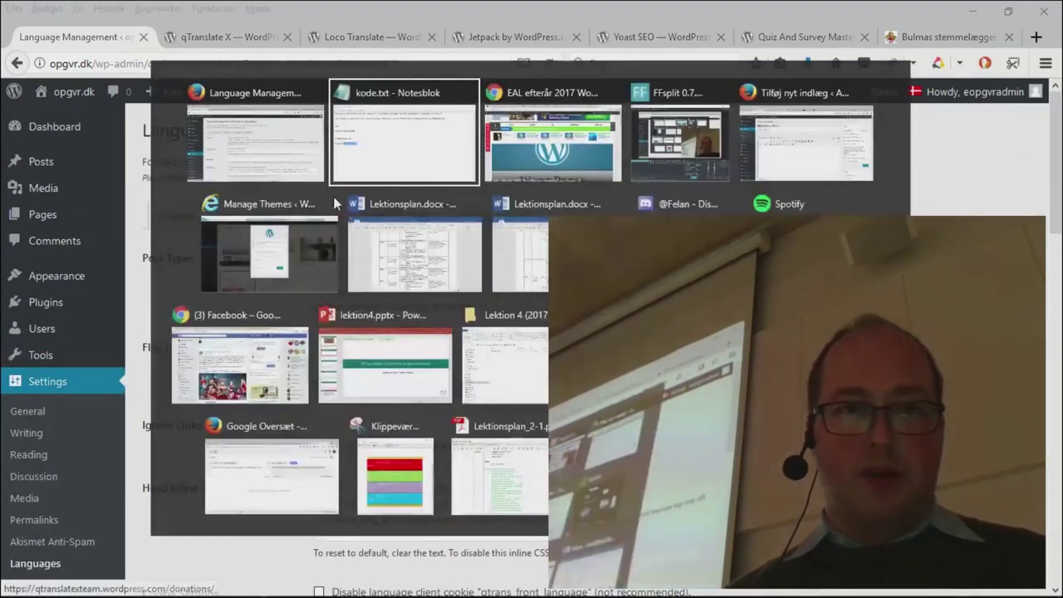
{"action": "key", "text": "alt+Tab"}
{"action": "key", "text": "alt+Tab"}
{"action": "key", "text": "alt+Tab"}
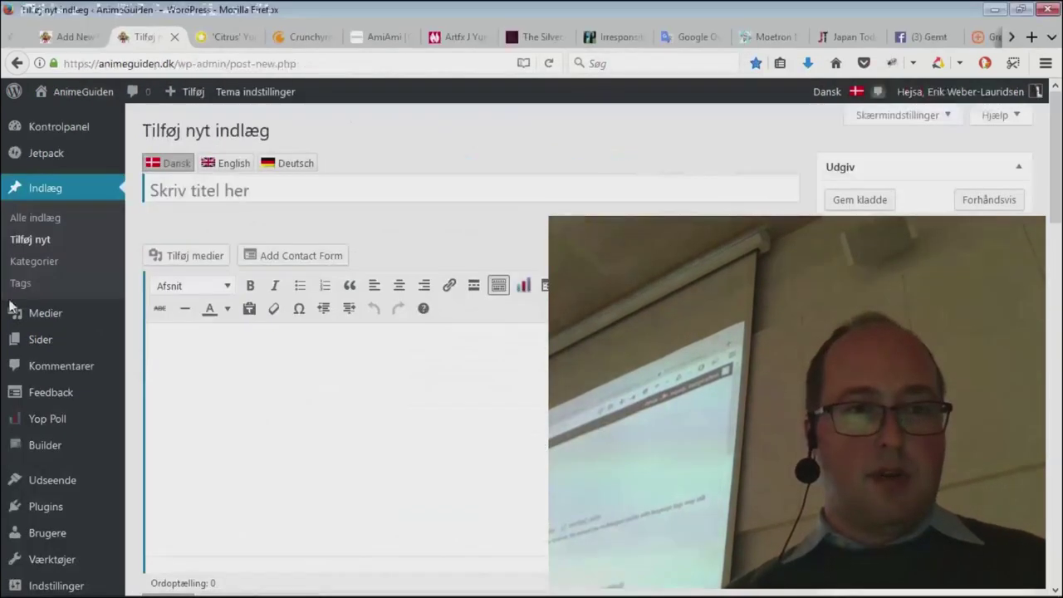
{"action": "mouse_move", "coordinate": [53, 480]}
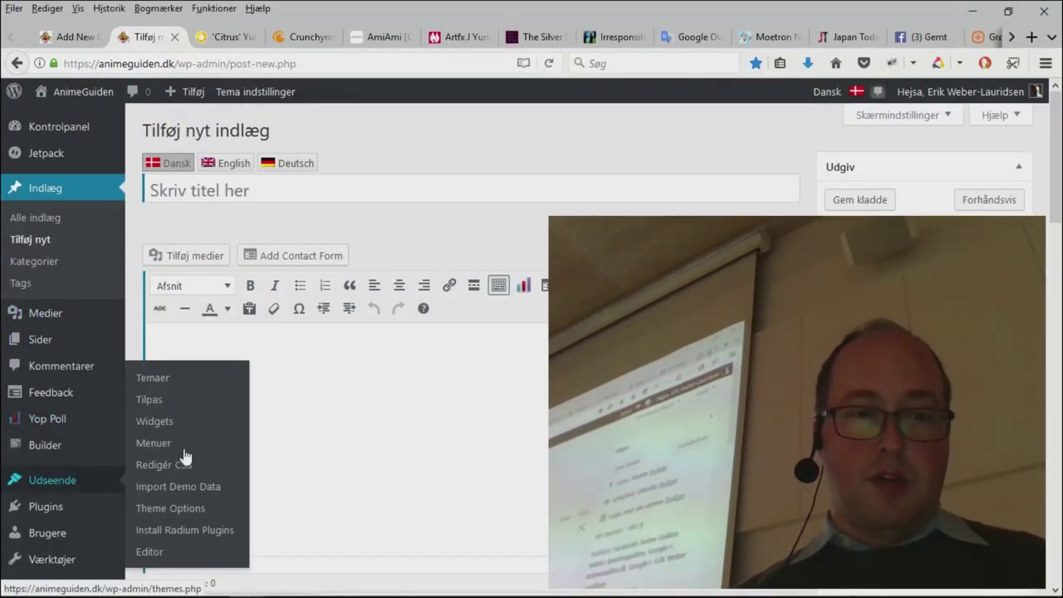
{"action": "left_click", "coordinate": [201, 449]}
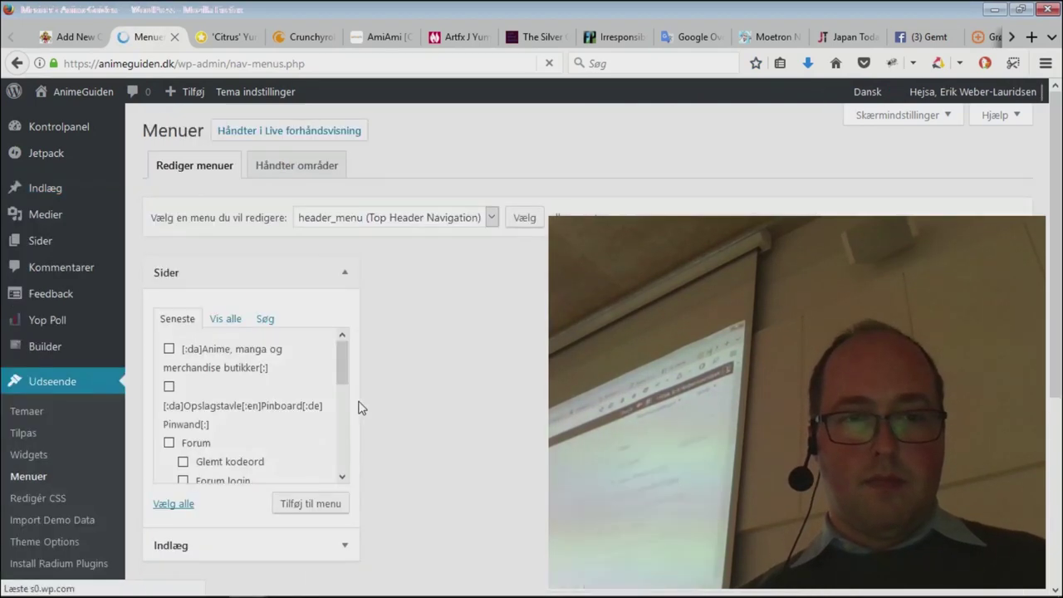
{"action": "scroll", "coordinate": [581, 332], "scroll_direction": "down", "scroll_amount": 5}
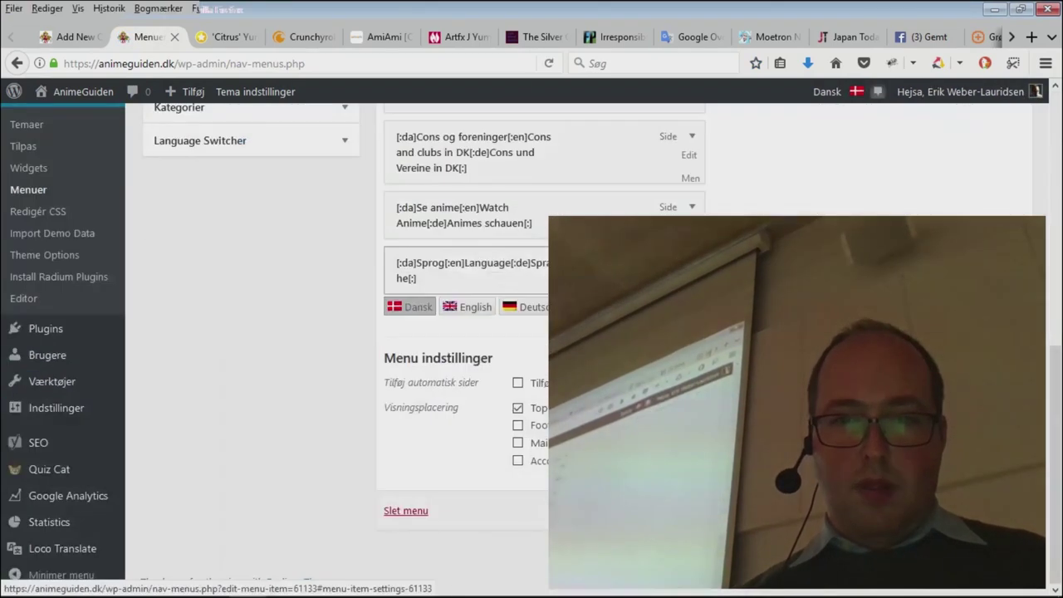
{"action": "left_click", "coordinate": [692, 262]}
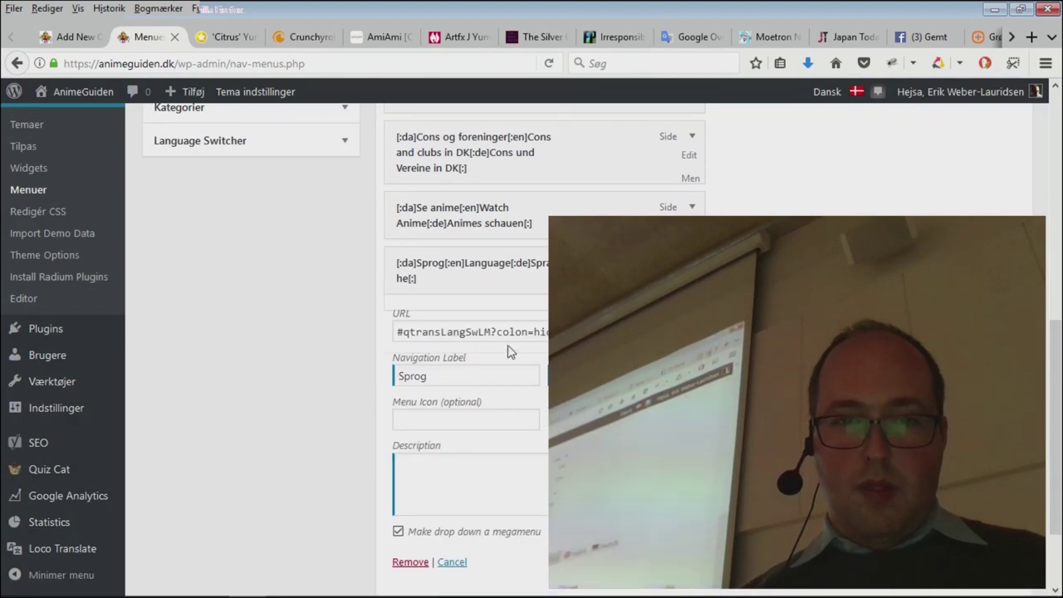
{"action": "triple_click", "coordinate": [581, 331]}
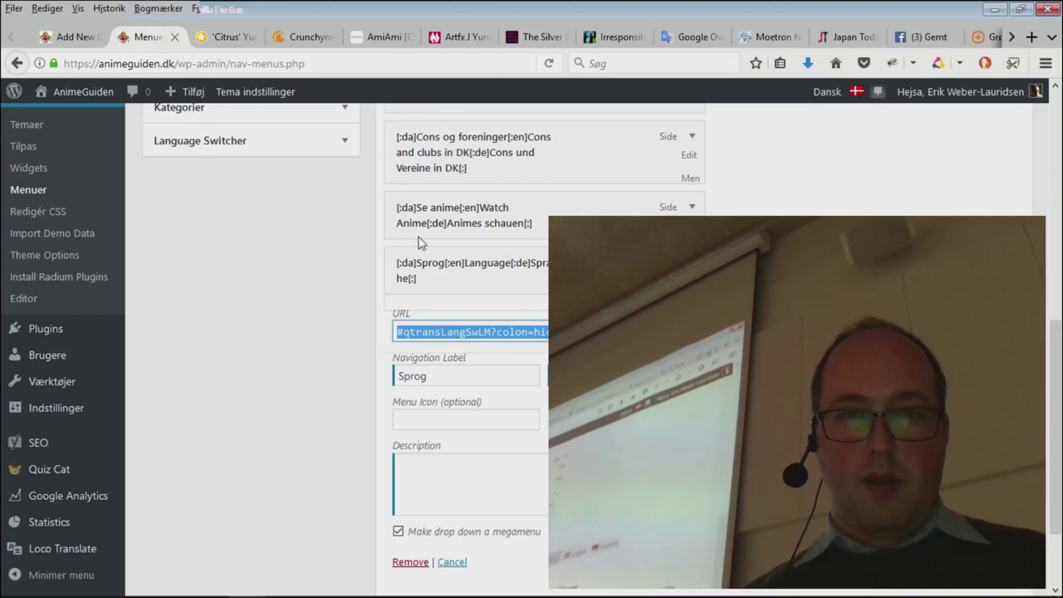
Step: Return to the opgvr.dk admin and create a new navigation menu named "Menu"
{"action": "key", "text": "alt+Tab"}
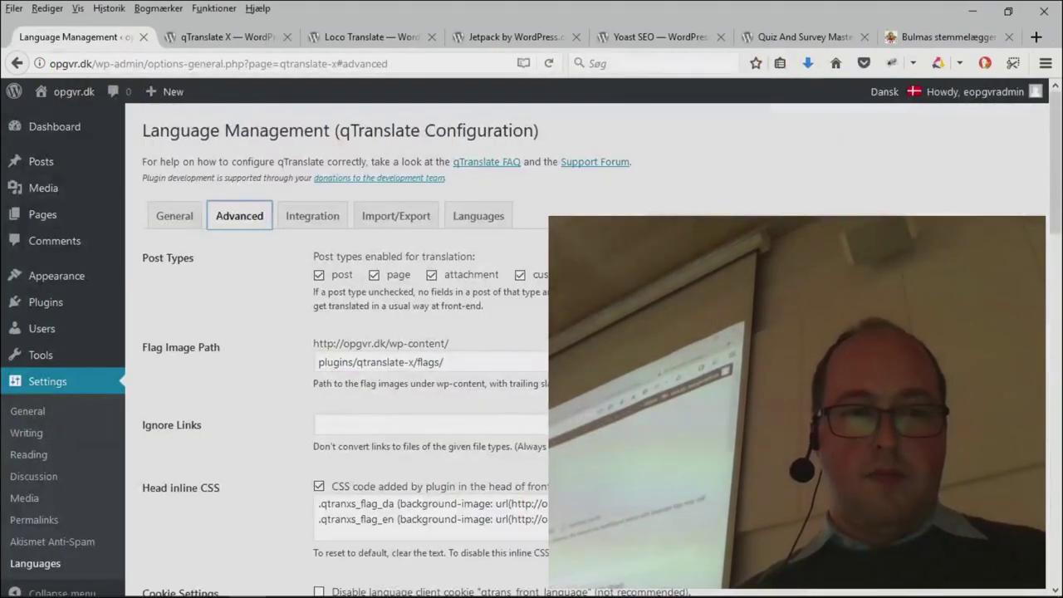
{"action": "scroll", "coordinate": [121, 362], "scroll_direction": "down", "scroll_amount": 15}
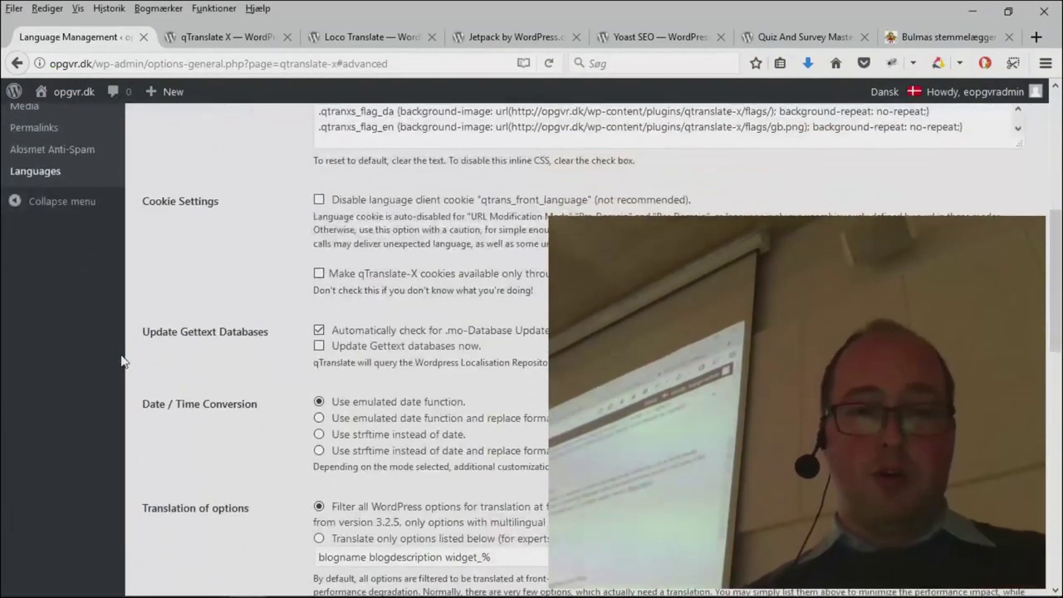
{"action": "scroll", "coordinate": [121, 361], "scroll_direction": "up", "scroll_amount": 5}
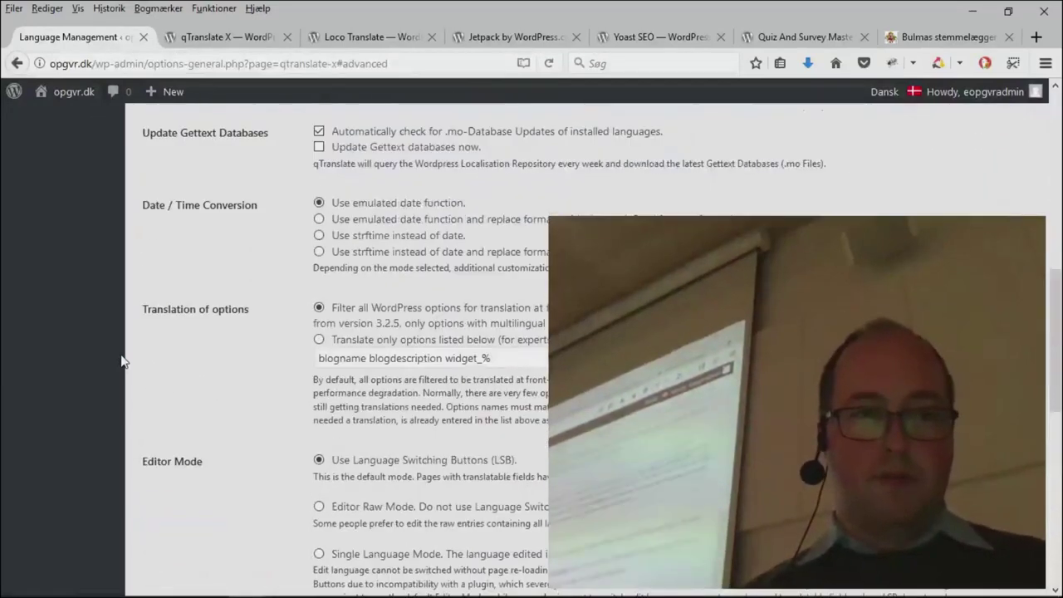
{"action": "scroll", "coordinate": [121, 362], "scroll_direction": "up", "scroll_amount": 6}
{"action": "scroll", "coordinate": [104, 278], "scroll_direction": "down", "scroll_amount": 3}
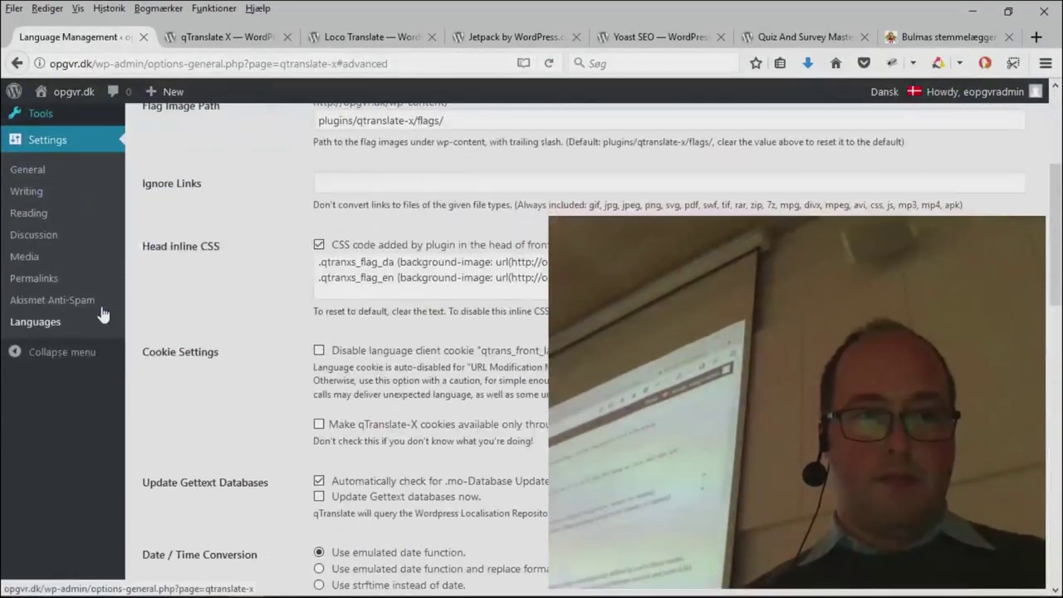
{"action": "scroll", "coordinate": [102, 314], "scroll_direction": "up", "scroll_amount": 3}
{"action": "mouse_move", "coordinate": [64, 240]}
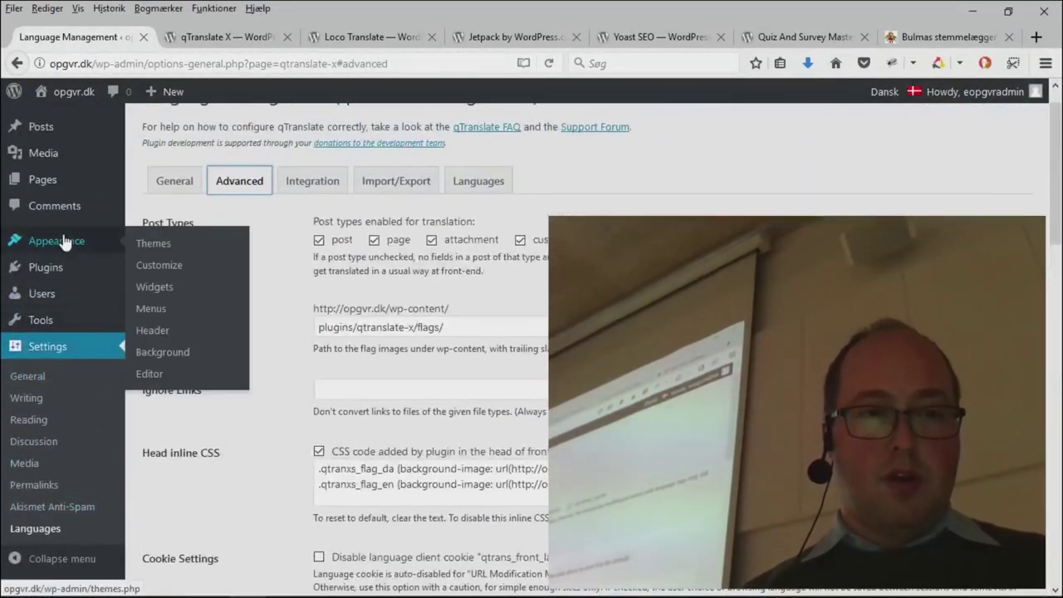
{"action": "left_click", "coordinate": [228, 303]}
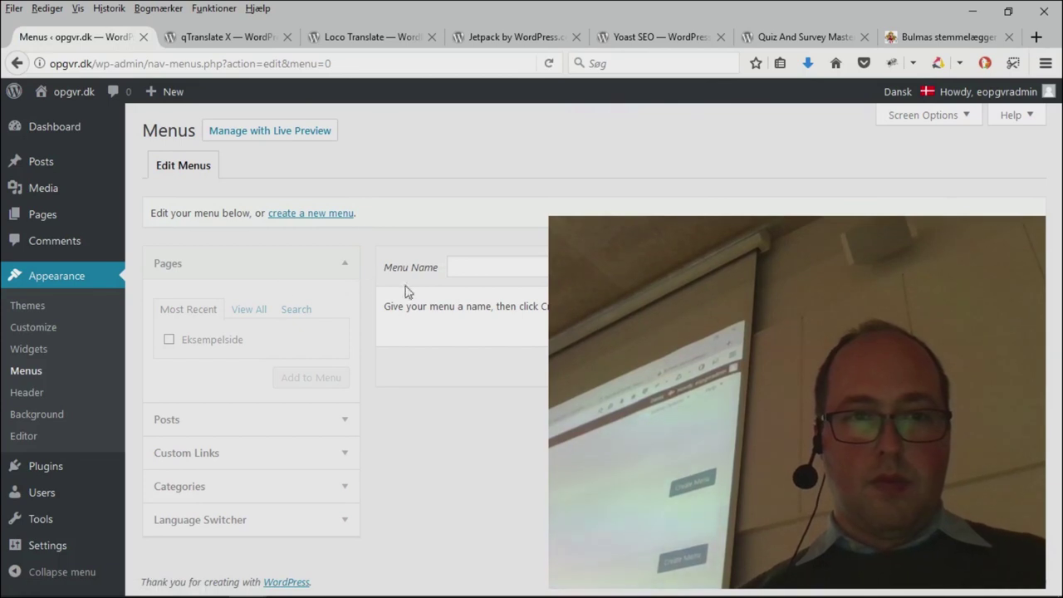
{"action": "left_click", "coordinate": [348, 218]}
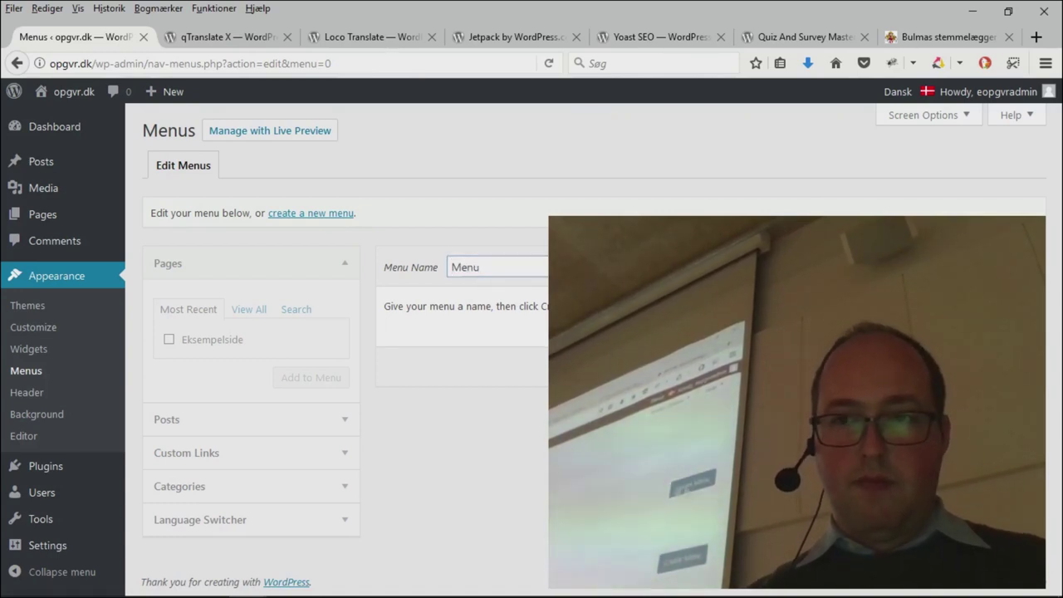
{"action": "key", "text": "Return"}
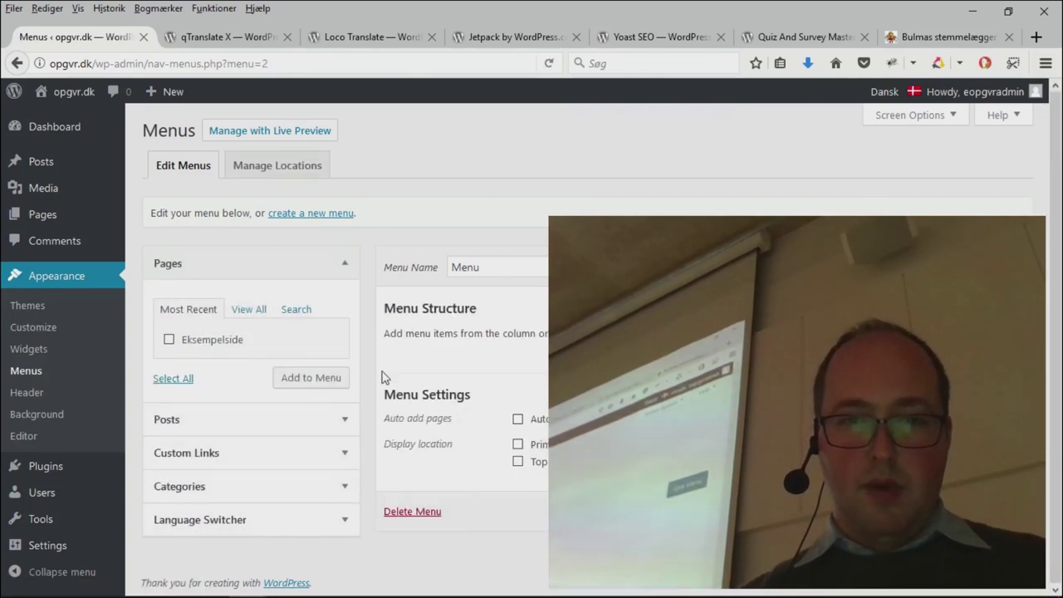
Step: Add the Eksempelside page and the Language Menu switcher to the new menu and save it
{"action": "left_click", "coordinate": [331, 378]}
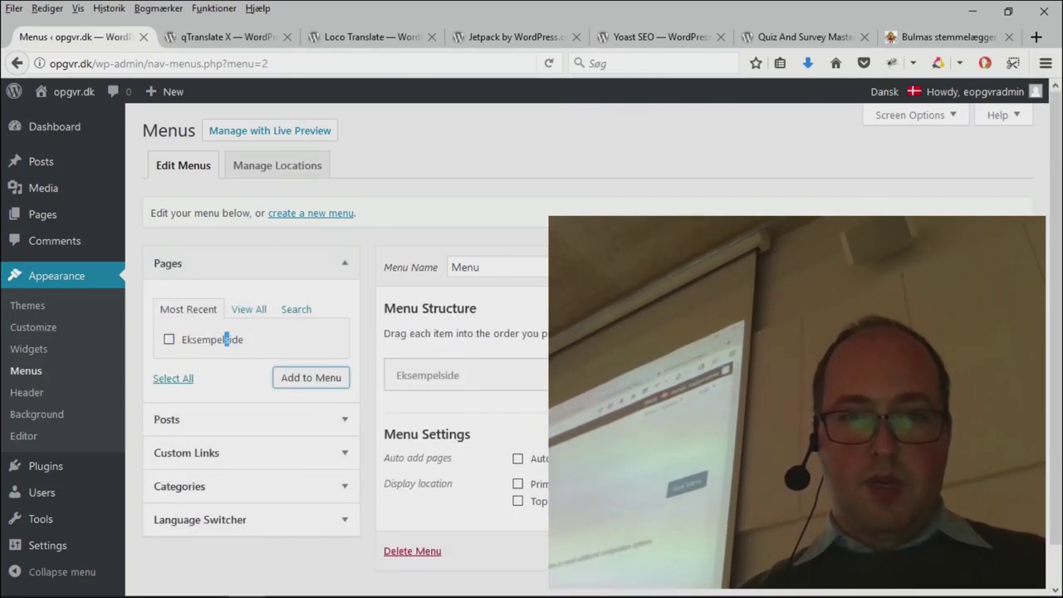
{"action": "scroll", "coordinate": [226, 340], "scroll_direction": "down", "scroll_amount": 1}
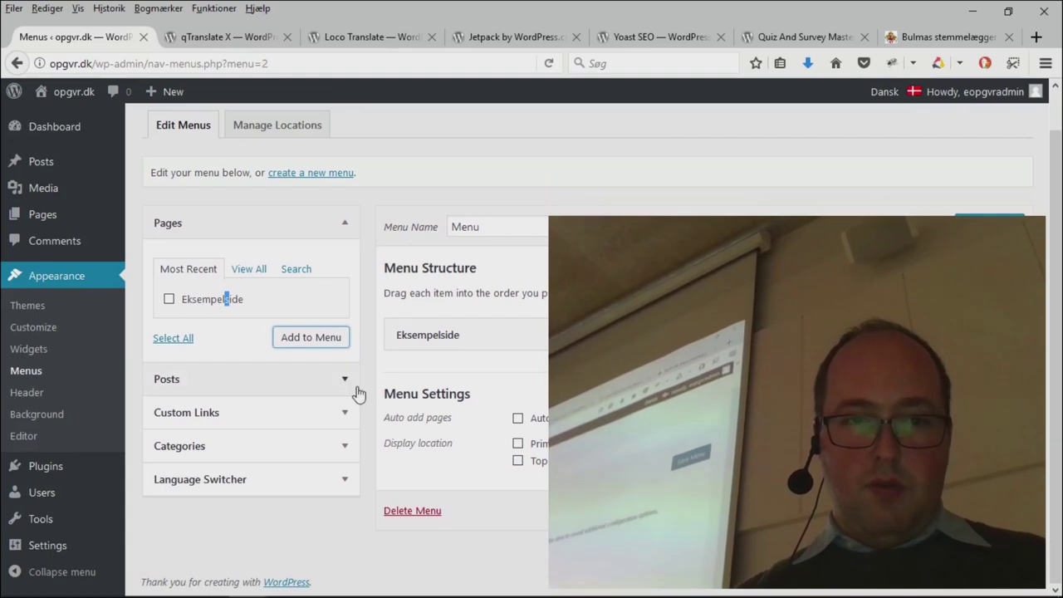
{"action": "left_click", "coordinate": [344, 478]}
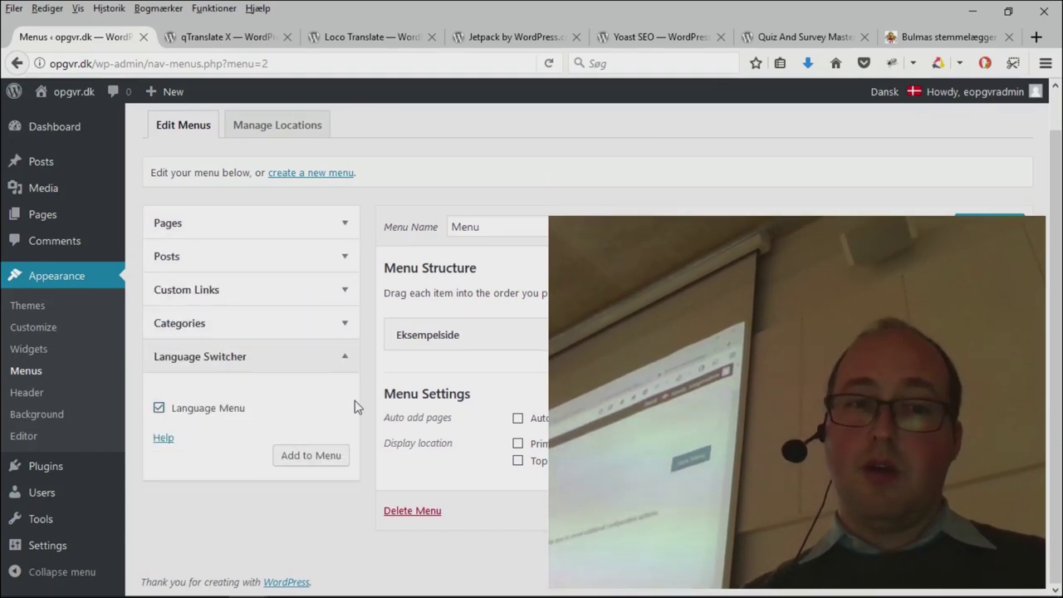
{"action": "left_click", "coordinate": [332, 459]}
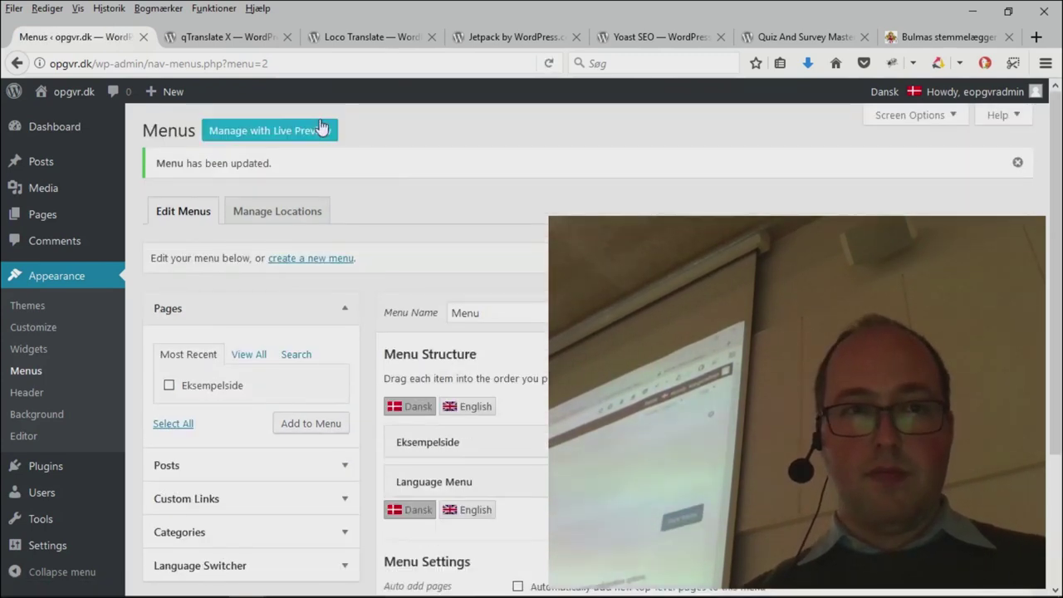
Step: Check the navigation on the opgvr.dk front page and return to the menu editor
{"action": "left_click", "coordinate": [74, 92]}
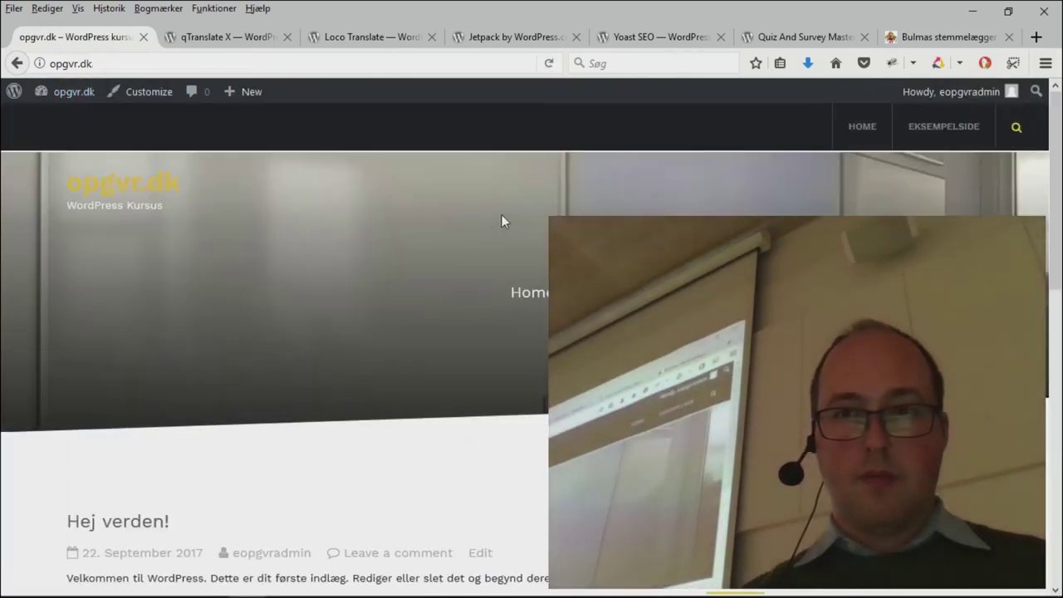
{"action": "scroll", "coordinate": [513, 242], "scroll_direction": "down", "scroll_amount": 4}
{"action": "scroll", "coordinate": [513, 242], "scroll_direction": "up", "scroll_amount": 4}
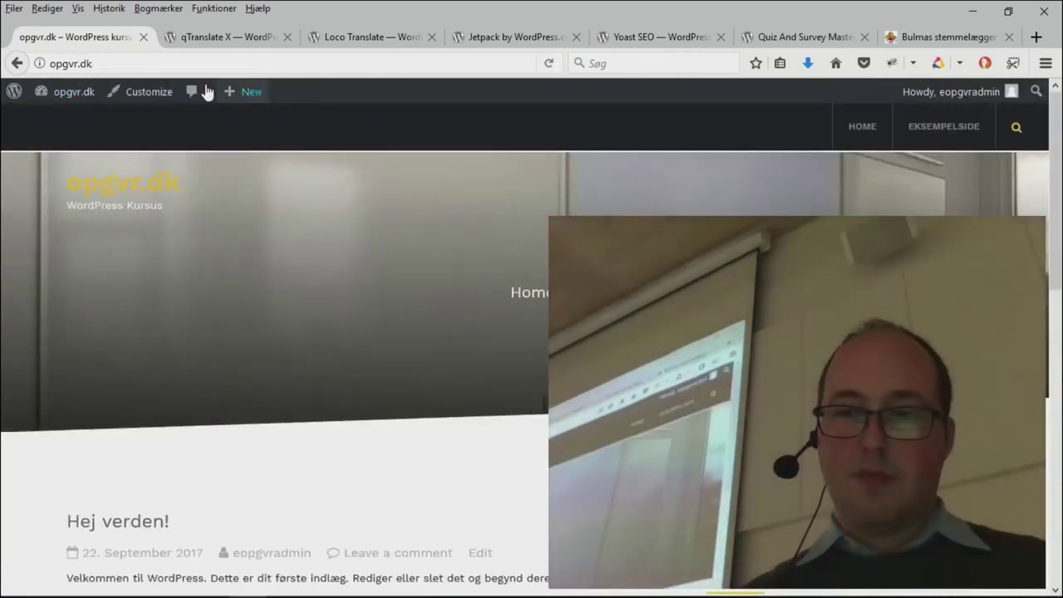
{"action": "left_click", "coordinate": [15, 64]}
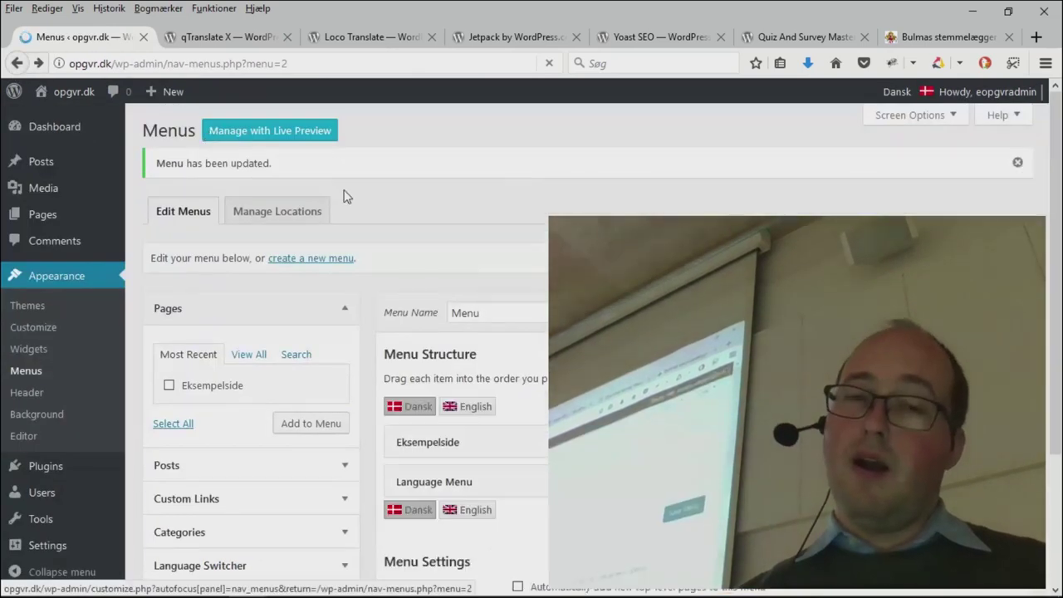
Step: Assign the menu named "Menu" to the Primary theme location and save the menu locations
{"action": "left_click", "coordinate": [275, 214]}
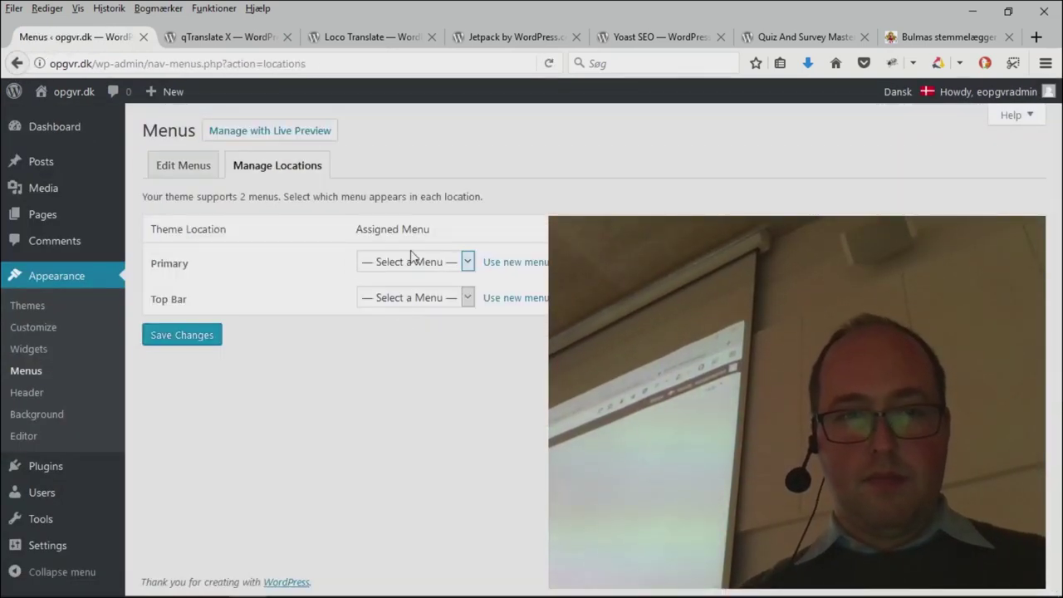
{"action": "left_click", "coordinate": [409, 264]}
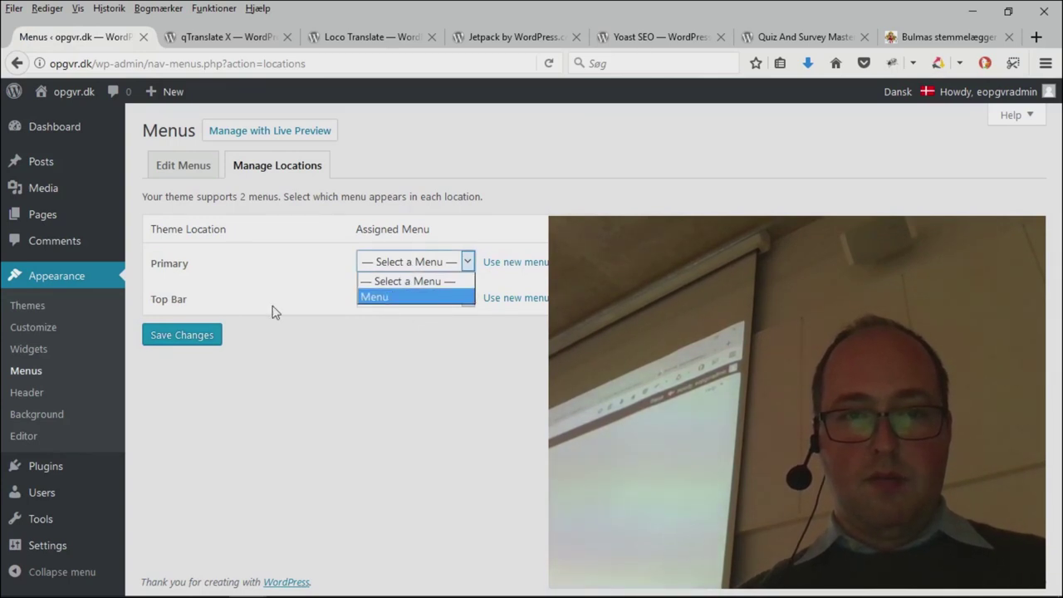
{"action": "left_click", "coordinate": [432, 295]}
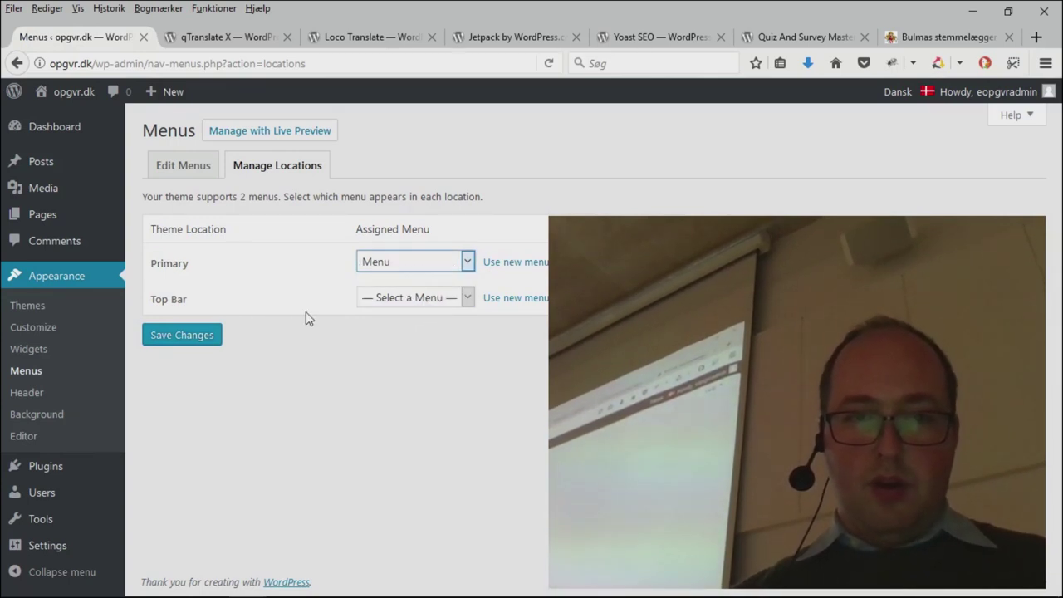
{"action": "left_click", "coordinate": [204, 336]}
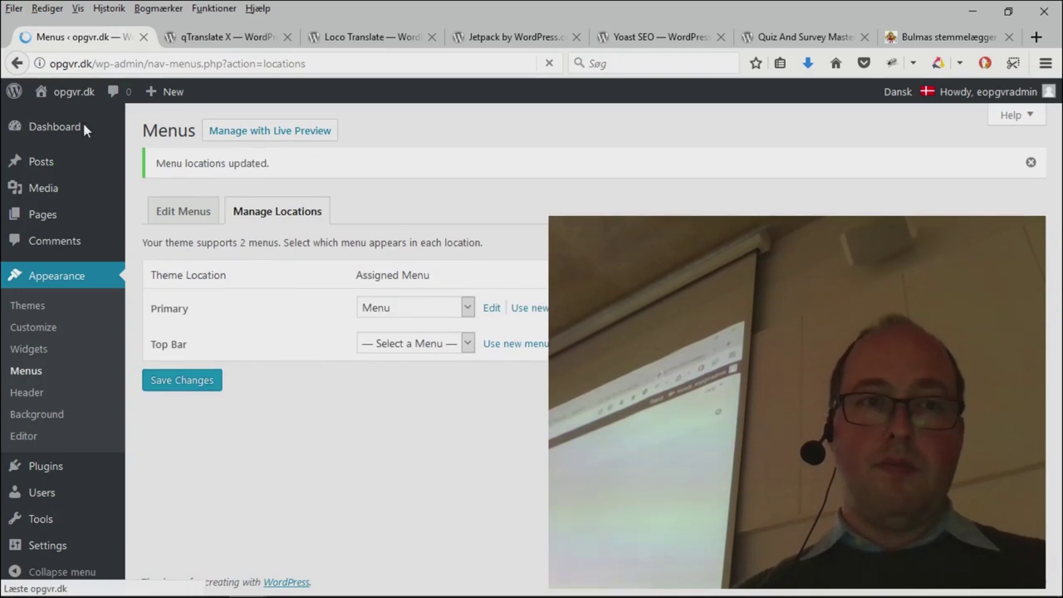
Step: Check the language switcher on the opgvr.dk front page by switching the site to English
{"action": "left_click", "coordinate": [74, 91]}
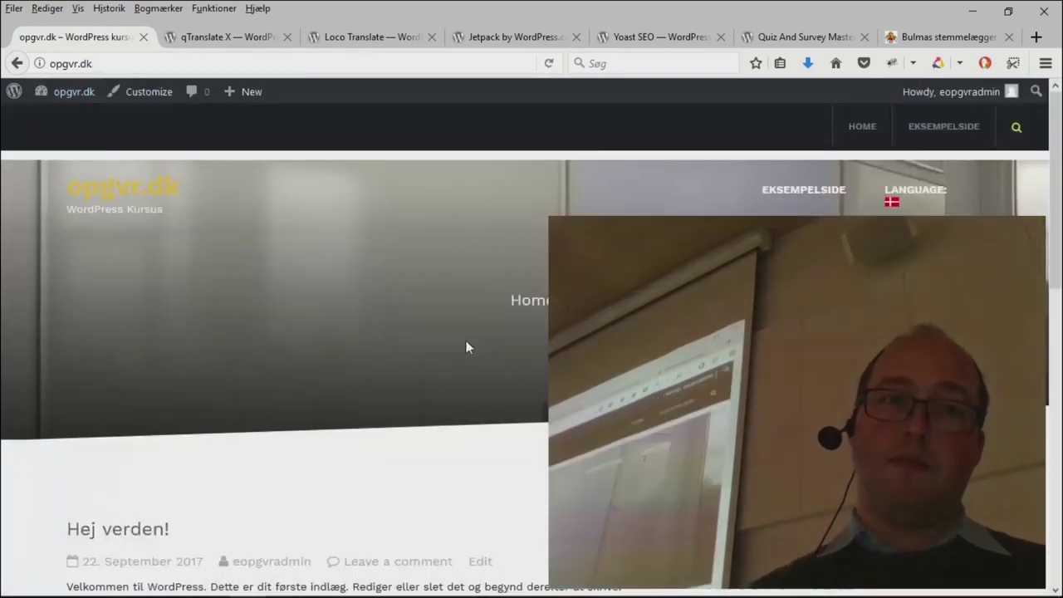
{"action": "mouse_move", "coordinate": [895, 187]}
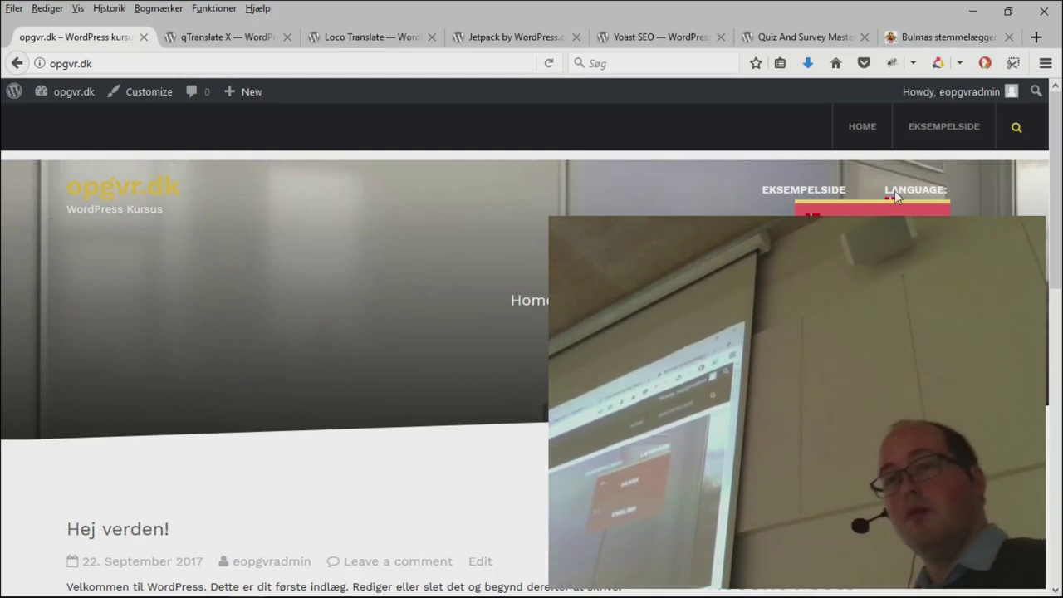
{"action": "left_click", "coordinate": [831, 237]}
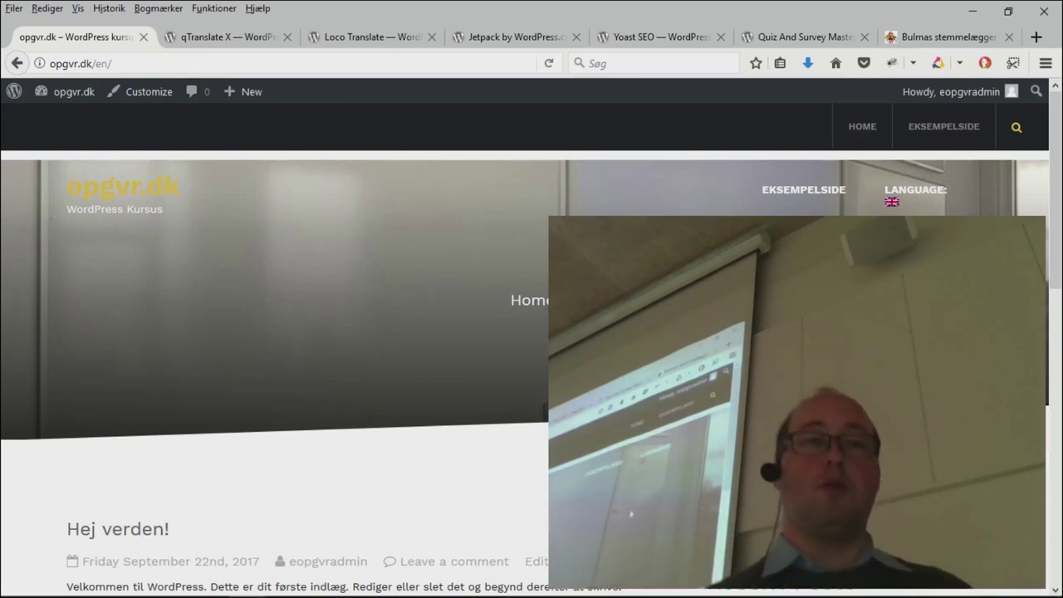
Step: Open the editor for a new post and show its English language version
{"action": "mouse_move", "coordinate": [246, 92]}
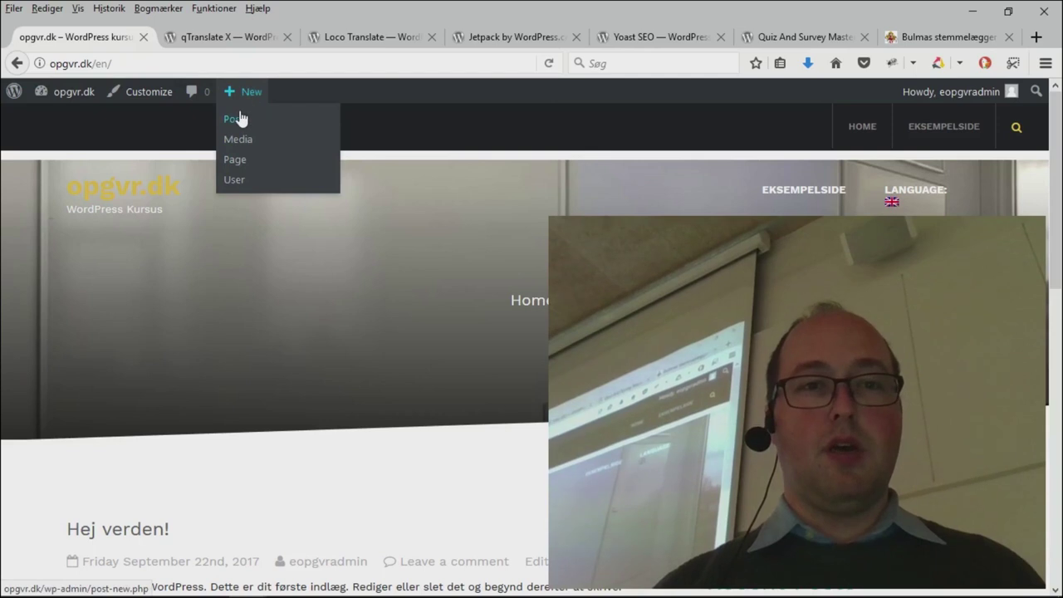
{"action": "left_click", "coordinate": [239, 119]}
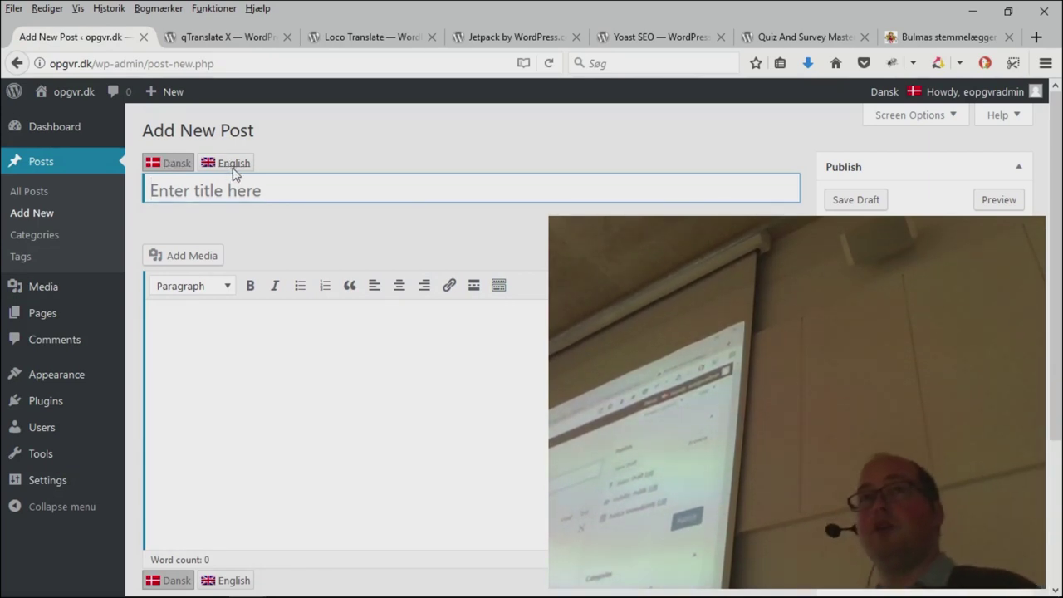
{"action": "left_click", "coordinate": [234, 166]}
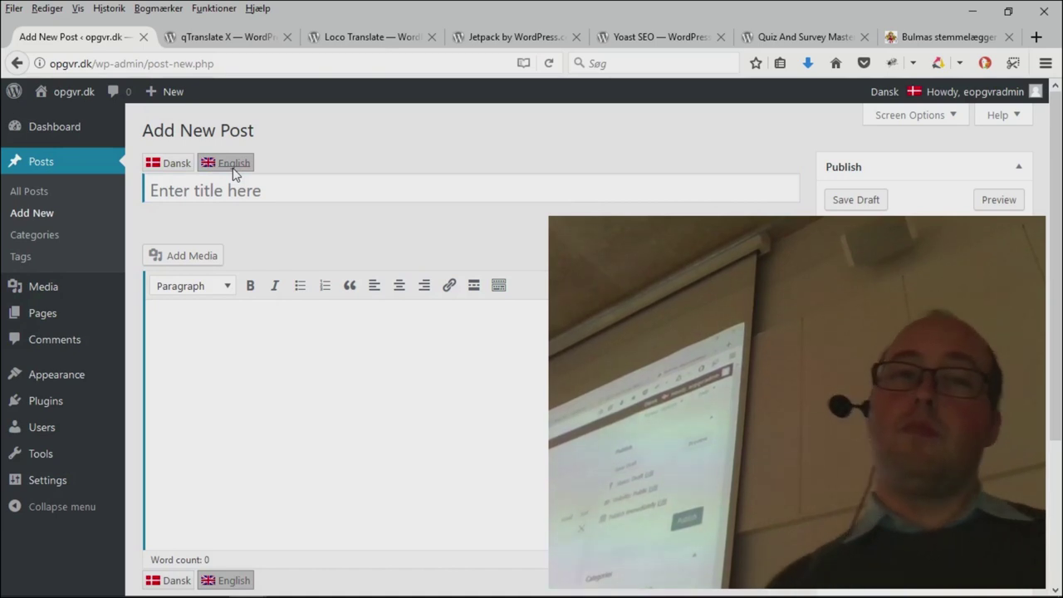
Step: Close the qTranslate X page, view the Loco Translate plugin page on WordPress.org, and return to the opgvr.dk admin
{"action": "left_click", "coordinate": [287, 37]}
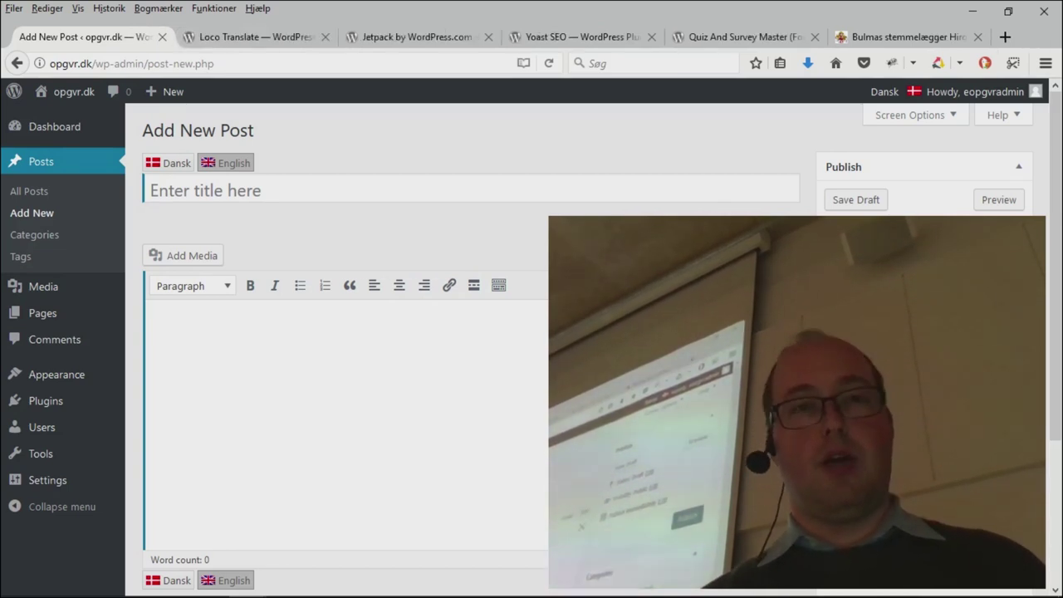
{"action": "left_click", "coordinate": [249, 37]}
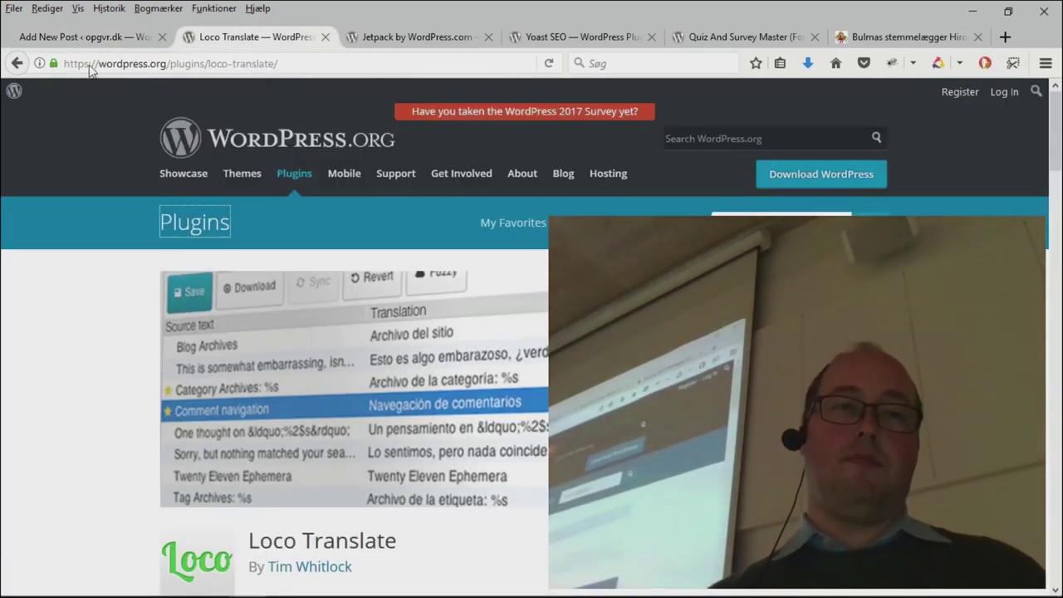
{"action": "left_click", "coordinate": [98, 36]}
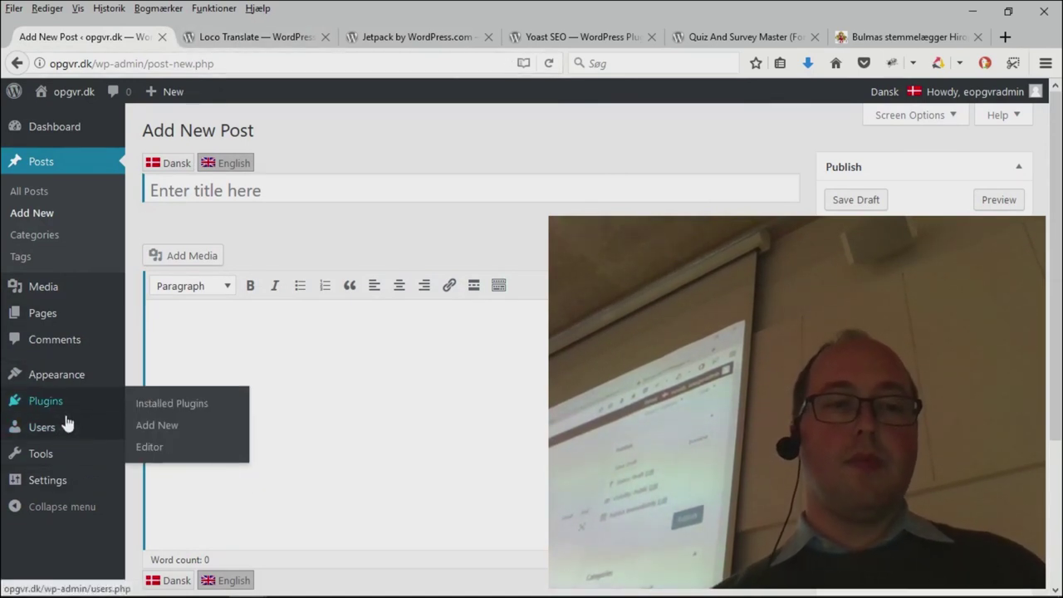
Step: Search the plugin directory for "Loco translate", then install and activate the Loco Translate plugin
{"action": "mouse_move", "coordinate": [107, 399]}
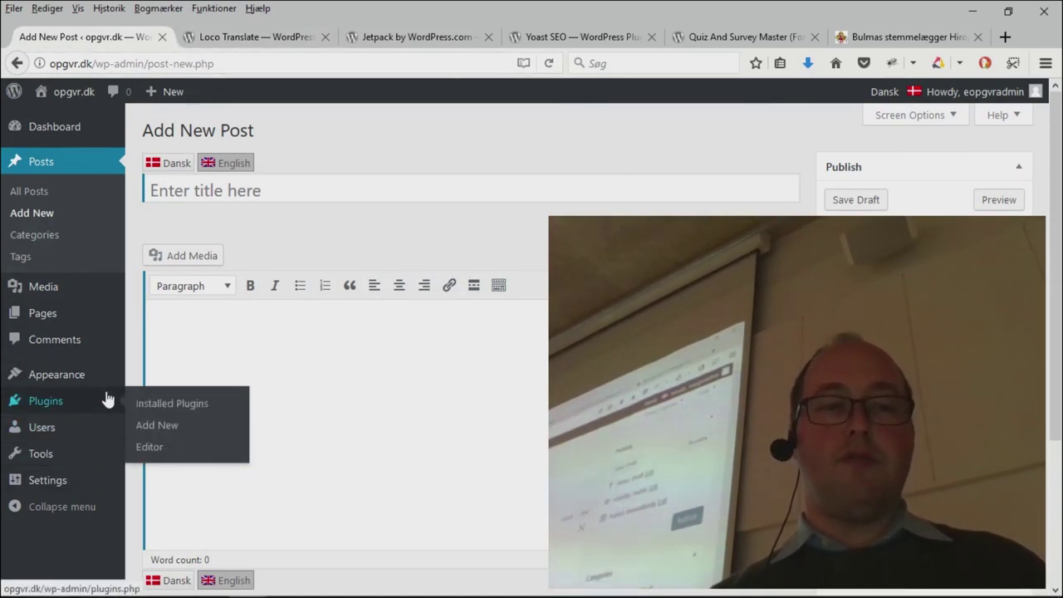
{"action": "left_click", "coordinate": [175, 428]}
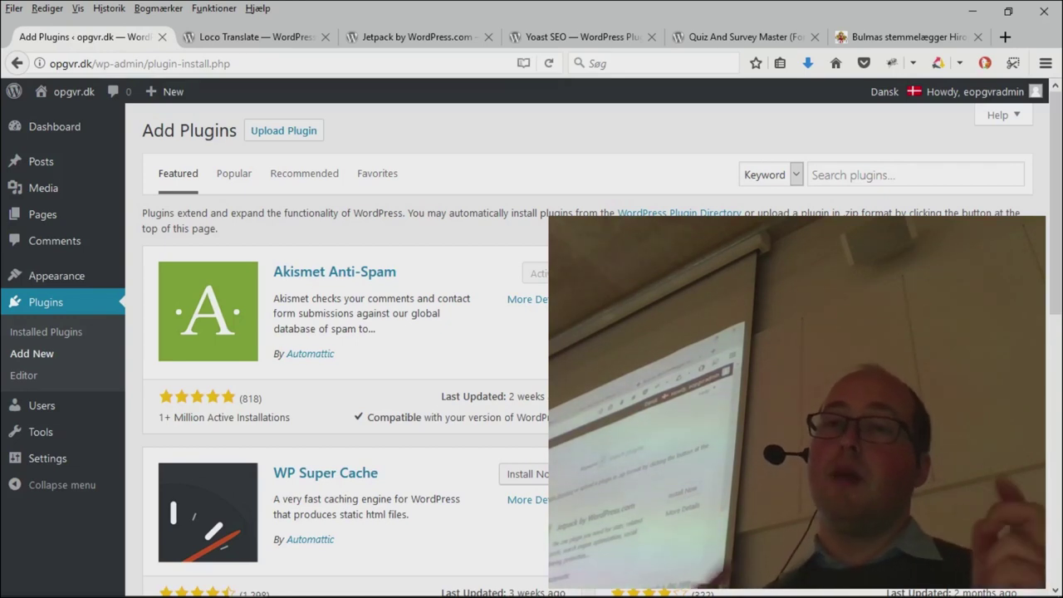
{"action": "left_click", "coordinate": [856, 174]}
{"action": "type", "text": "Loco"}
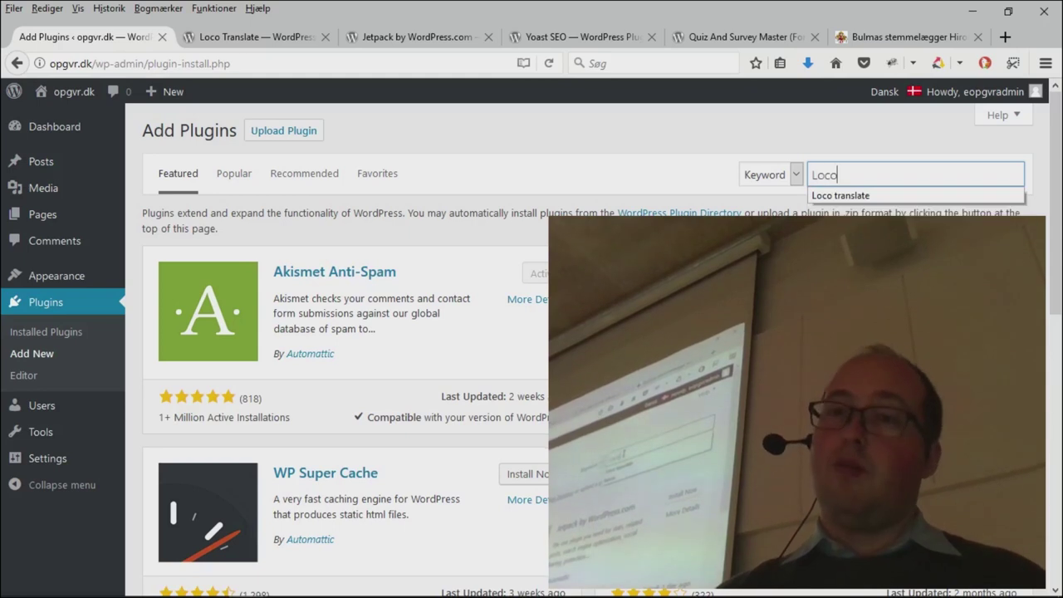
{"action": "left_click", "coordinate": [841, 198]}
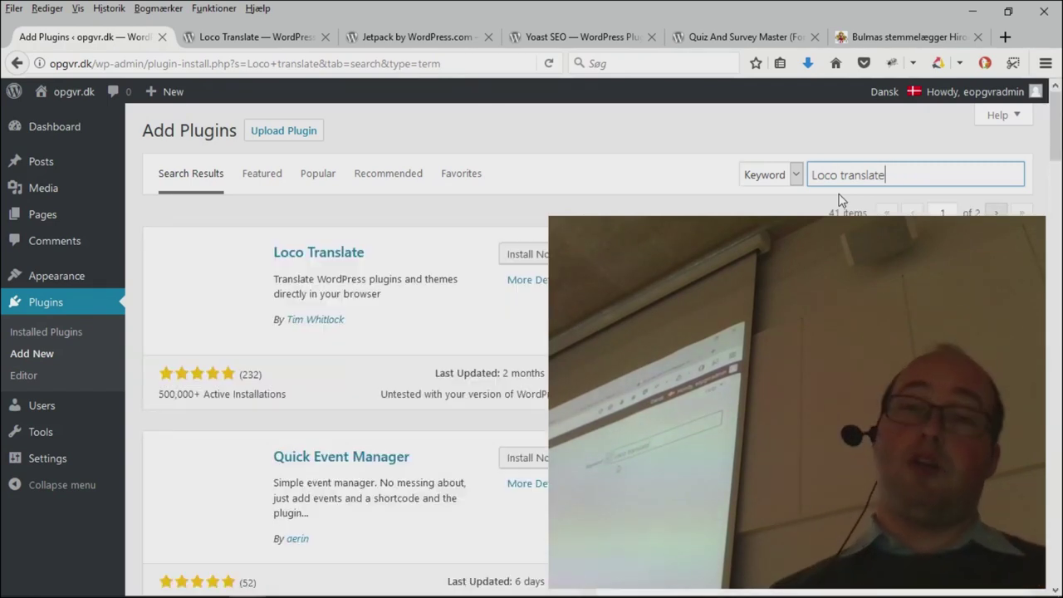
{"action": "left_click", "coordinate": [532, 255]}
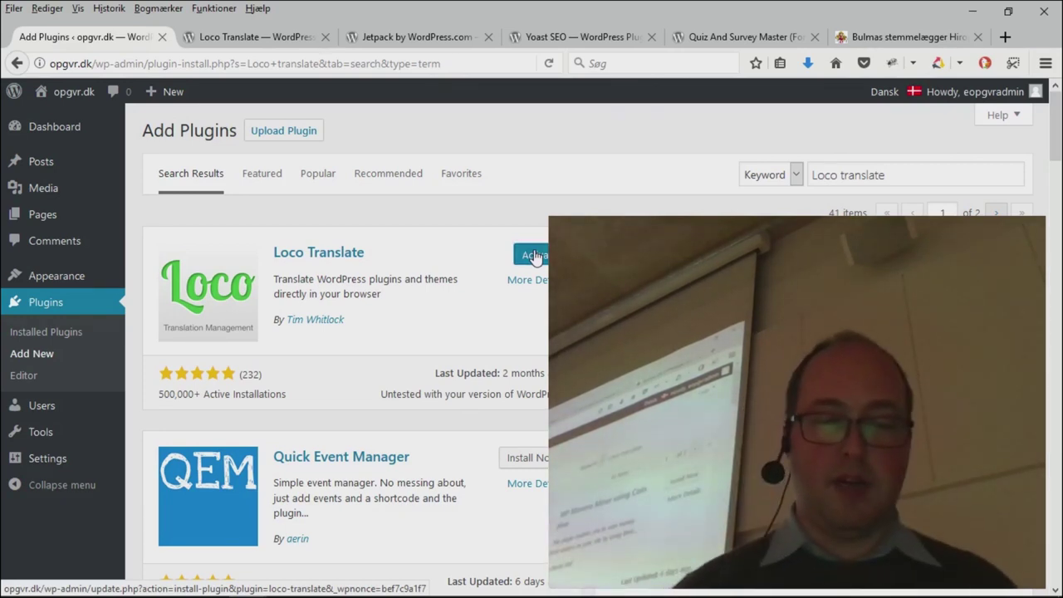
{"action": "left_click", "coordinate": [534, 258]}
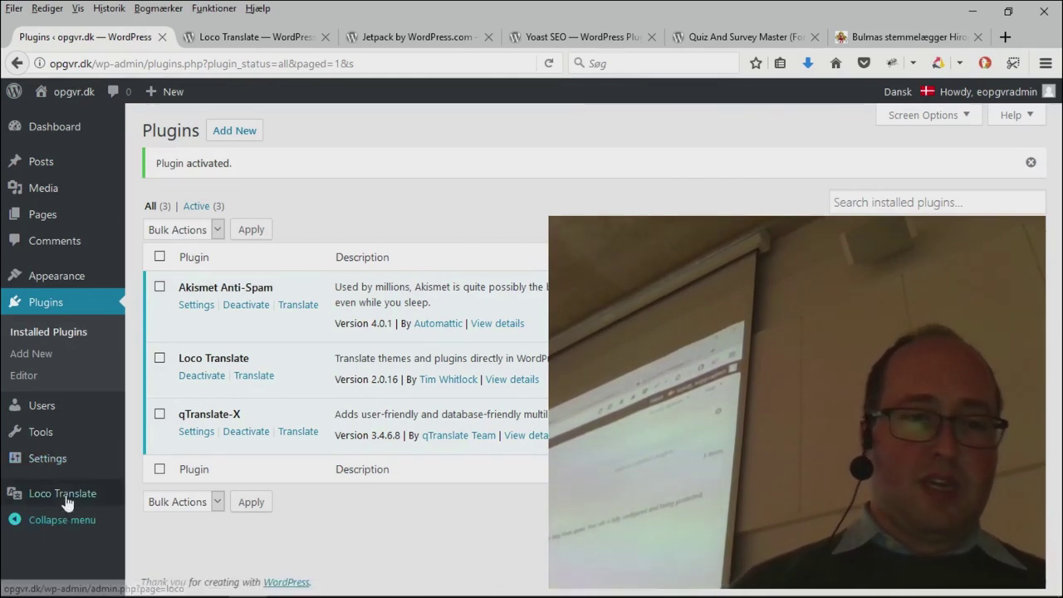
Step: Start a new Danish translation of the Edu Care theme in Loco Translate, using the Author location themes/edu-care/languages/da_DK.po
{"action": "mouse_move", "coordinate": [67, 501]}
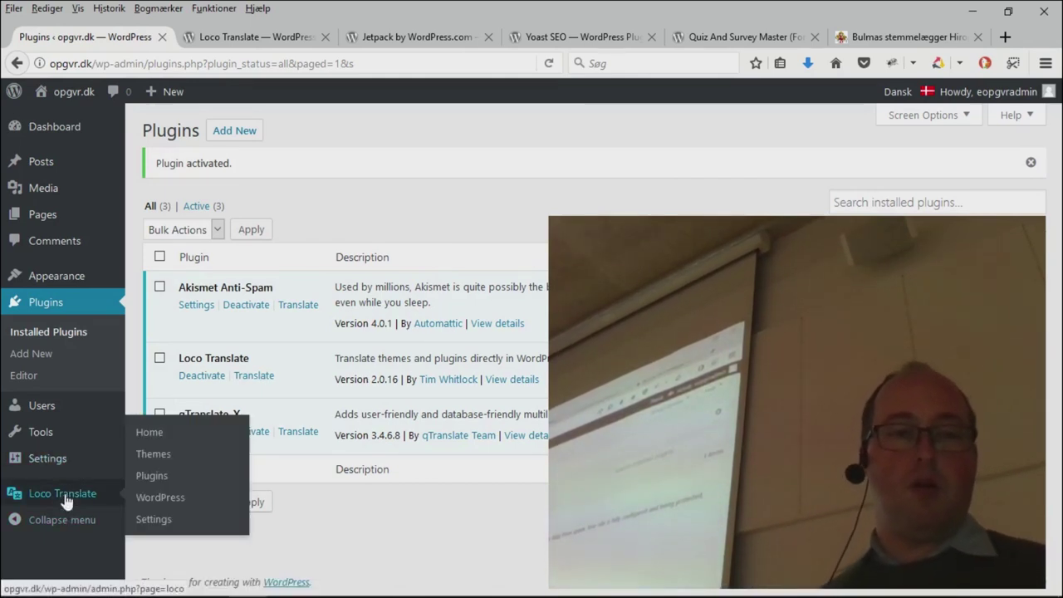
{"action": "left_click", "coordinate": [65, 496]}
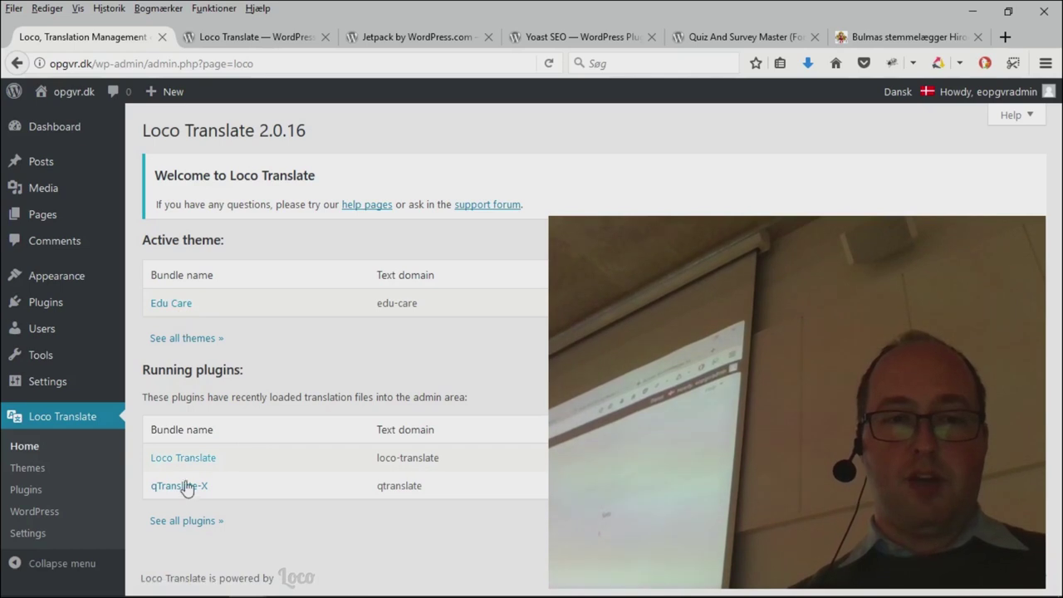
{"action": "left_click", "coordinate": [177, 309]}
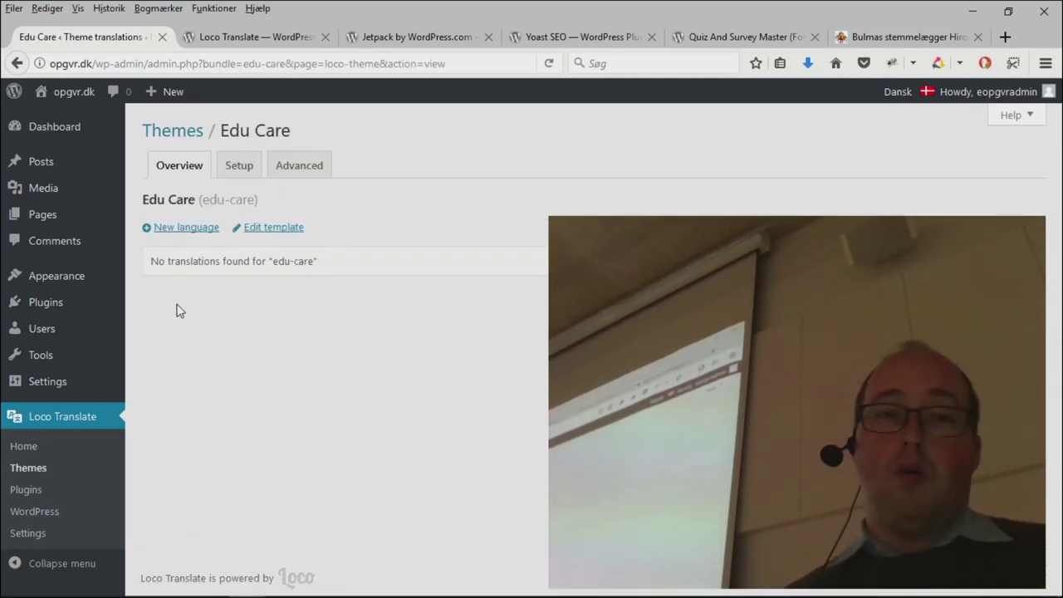
{"action": "left_click", "coordinate": [179, 230]}
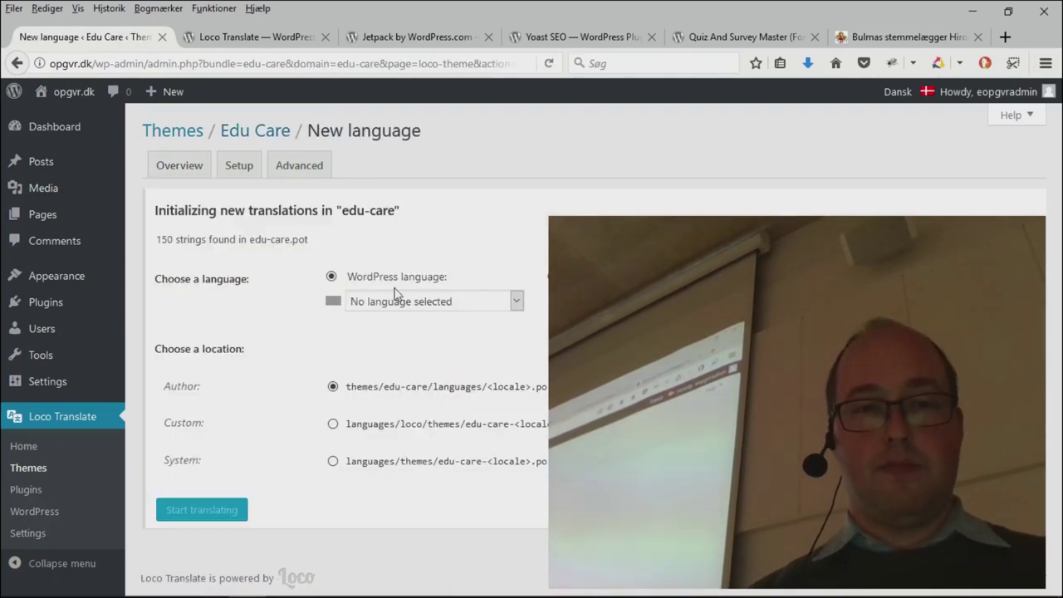
{"action": "left_click", "coordinate": [418, 301]}
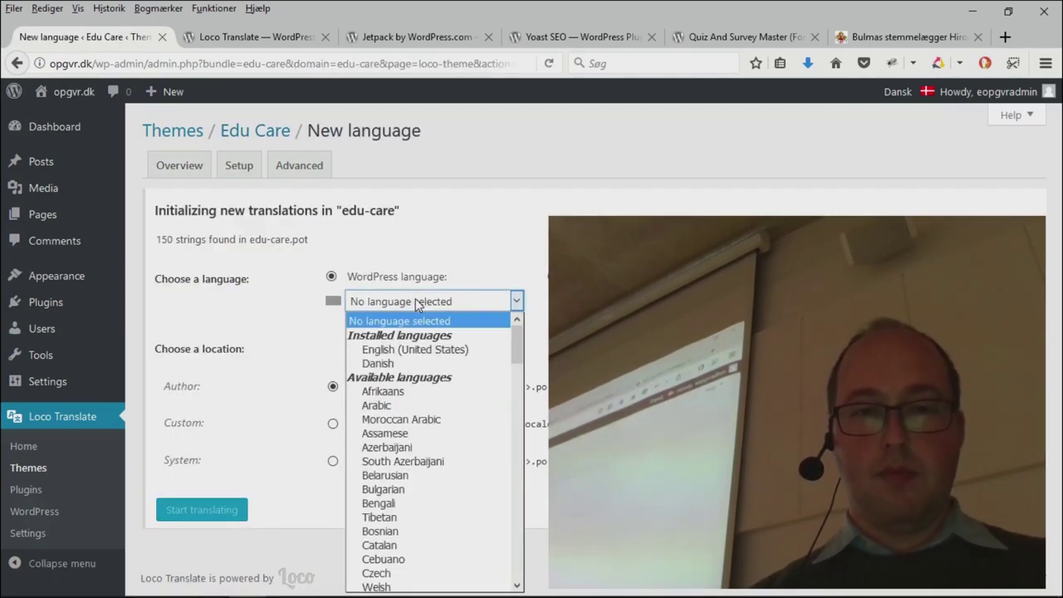
{"action": "left_click", "coordinate": [415, 363]}
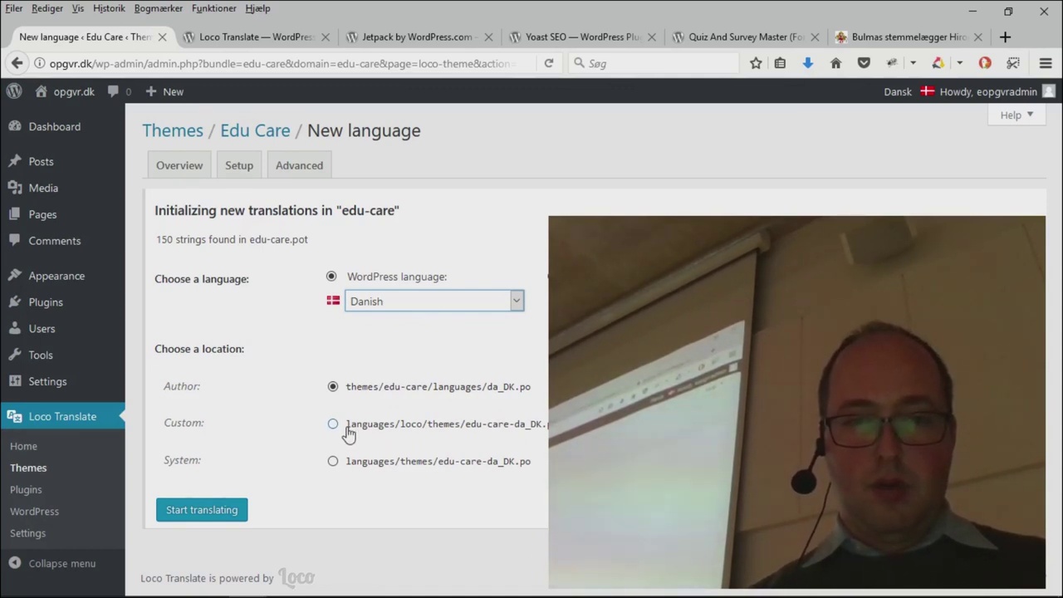
{"action": "left_click", "coordinate": [230, 515]}
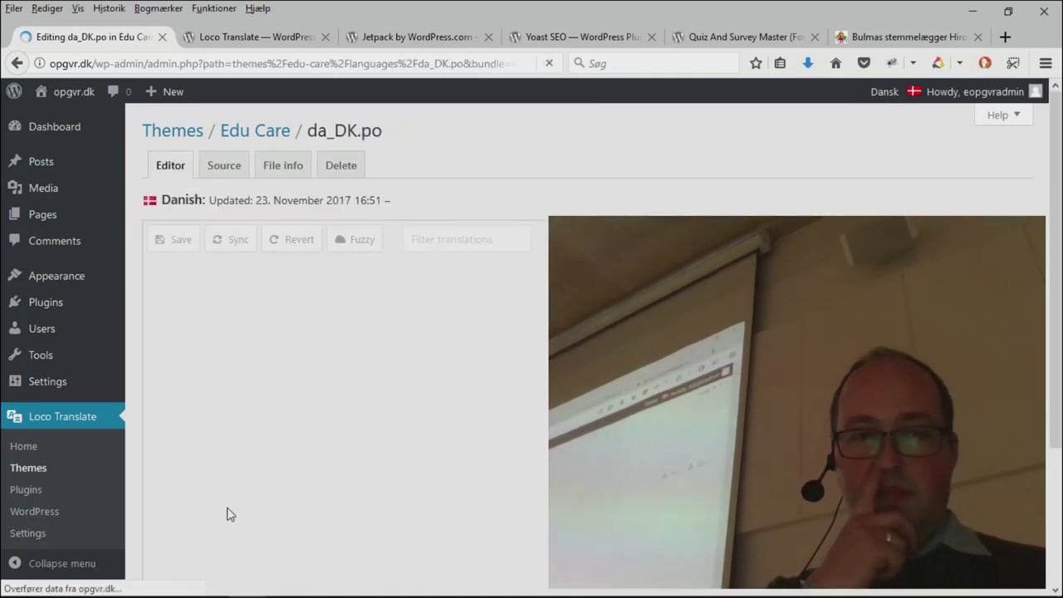
Step: Select the "Home" string in the Edu Care translation list and open the opgvr.dk front page in a separate tab
{"action": "scroll", "coordinate": [435, 379], "scroll_direction": "down", "scroll_amount": 10}
{"action": "scroll", "coordinate": [435, 379], "scroll_direction": "up", "scroll_amount": 10}
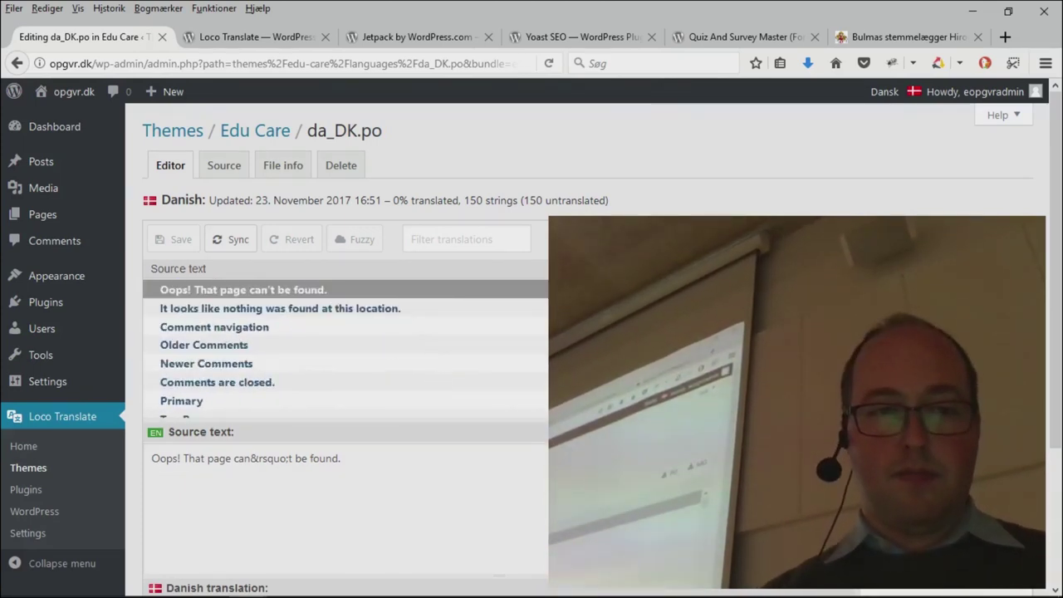
{"action": "scroll", "coordinate": [299, 489], "scroll_direction": "down", "scroll_amount": 2}
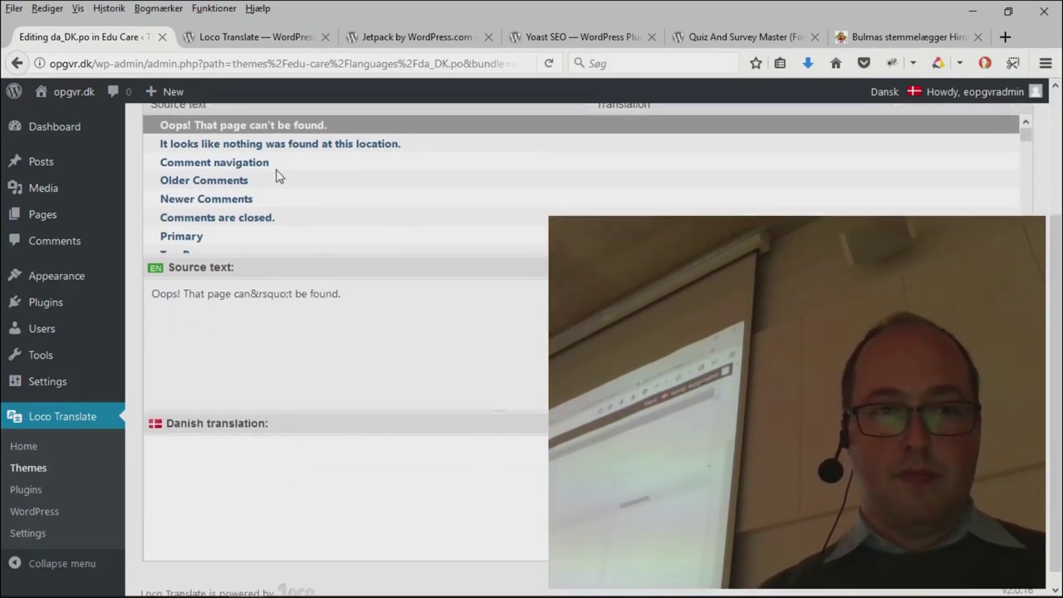
{"action": "scroll", "coordinate": [311, 234], "scroll_direction": "down", "scroll_amount": 8}
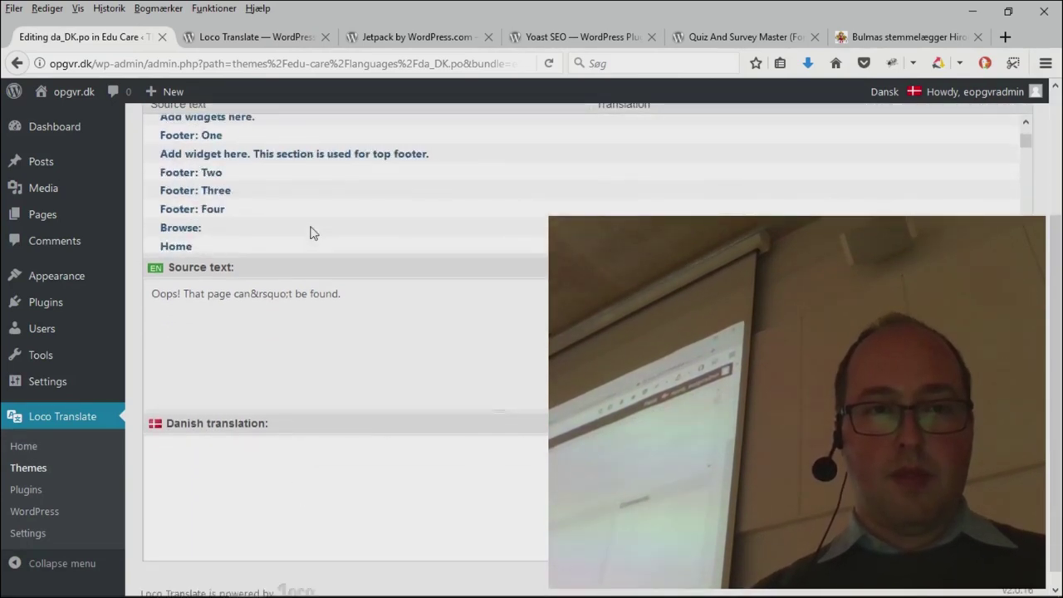
{"action": "left_click", "coordinate": [299, 146]}
{"action": "middle_click", "coordinate": [60, 93]}
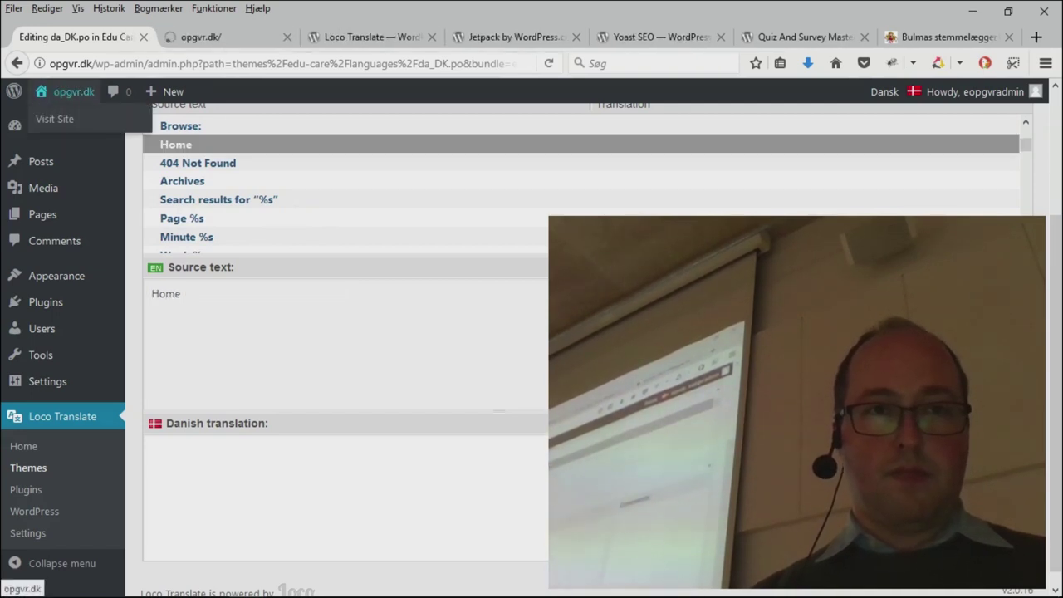
{"action": "left_click", "coordinate": [206, 38]}
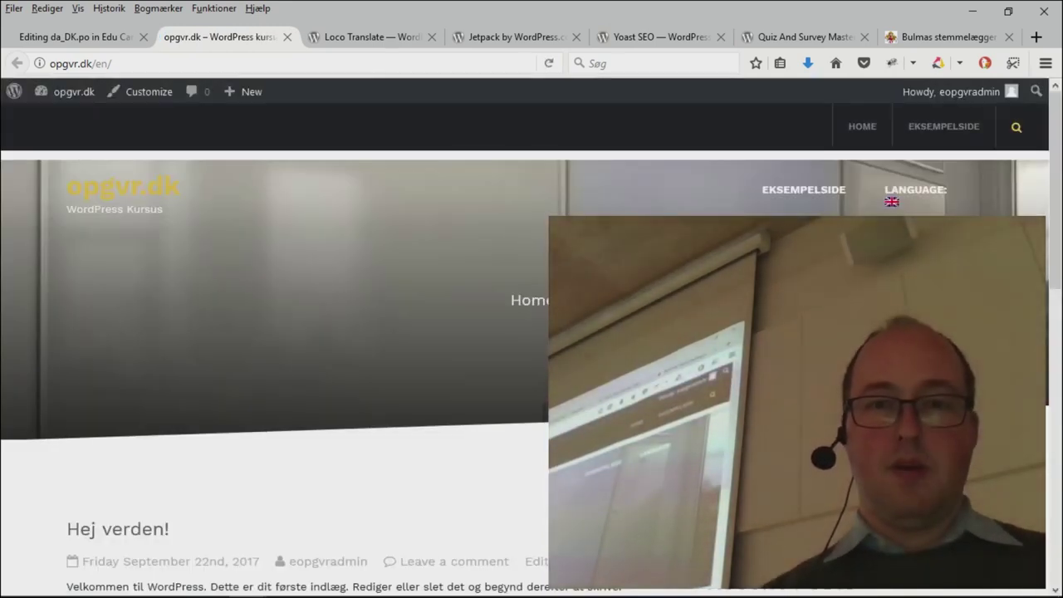
Step: Translate the "Home" string into Danish as "Hjem" and save the da_DK.po file
{"action": "left_click", "coordinate": [74, 36]}
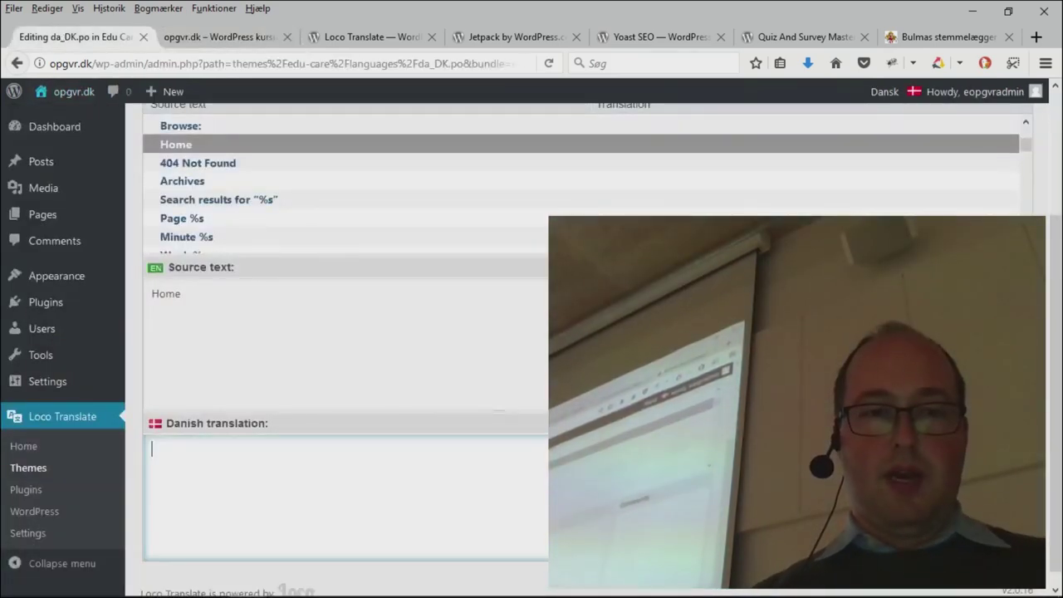
{"action": "type", "text": "Hjem"}
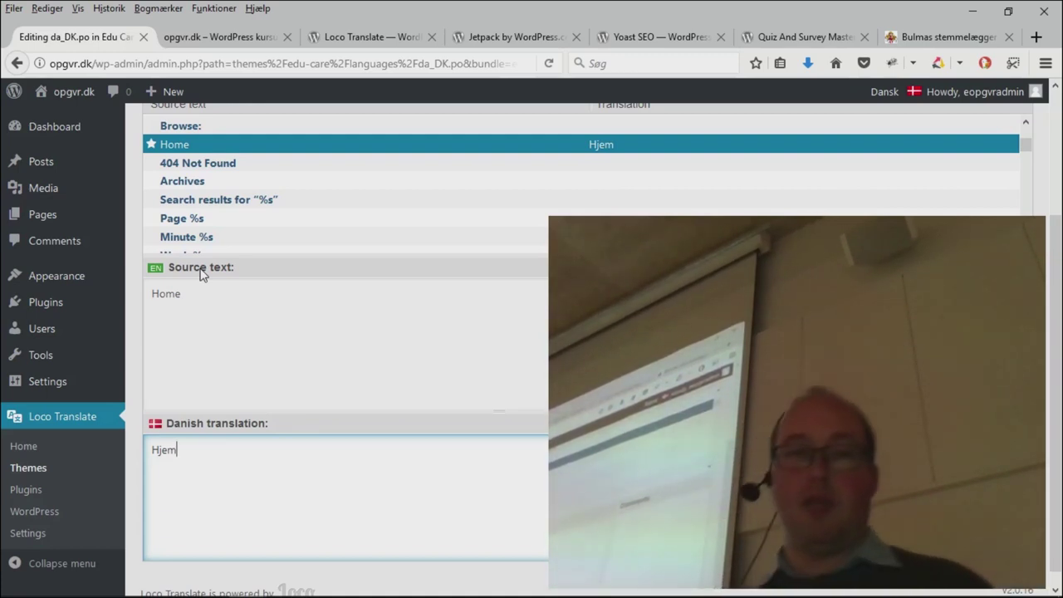
{"action": "scroll", "coordinate": [345, 332], "scroll_direction": "down", "scroll_amount": 1}
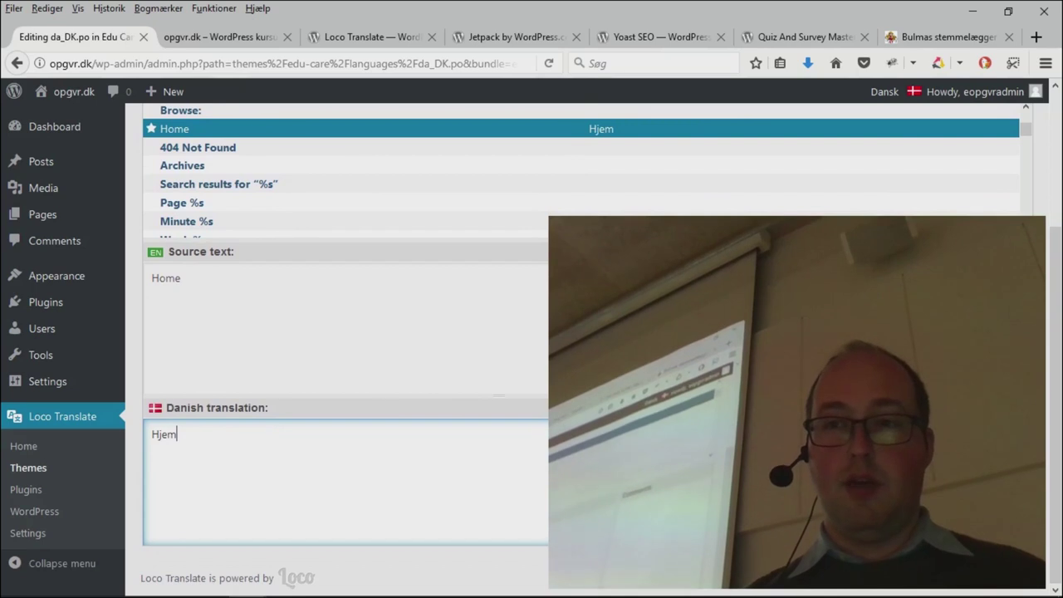
{"action": "scroll", "coordinate": [345, 332], "scroll_direction": "up", "scroll_amount": 5}
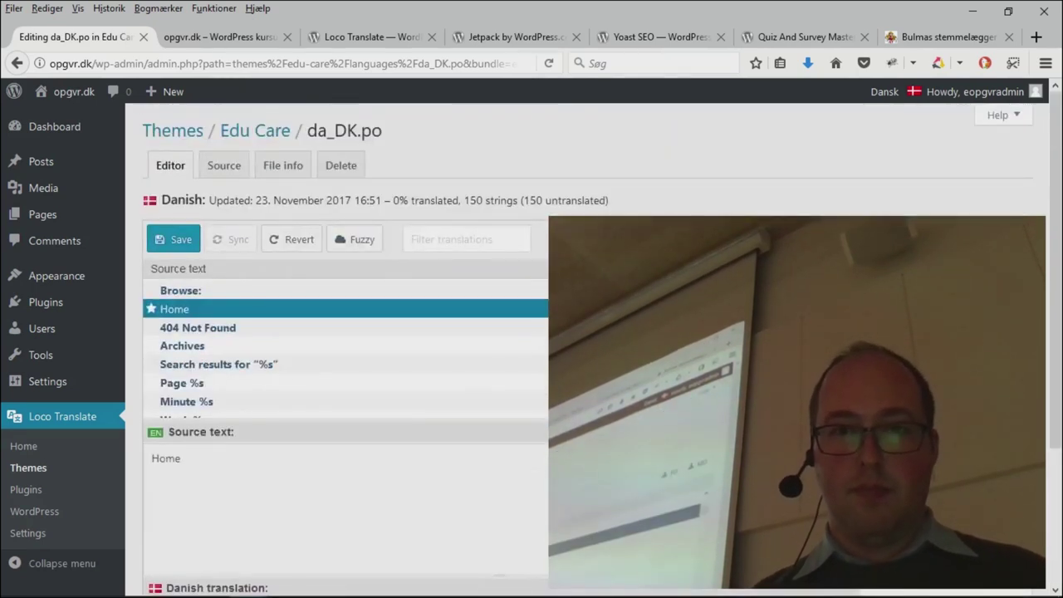
{"action": "left_click", "coordinate": [163, 239]}
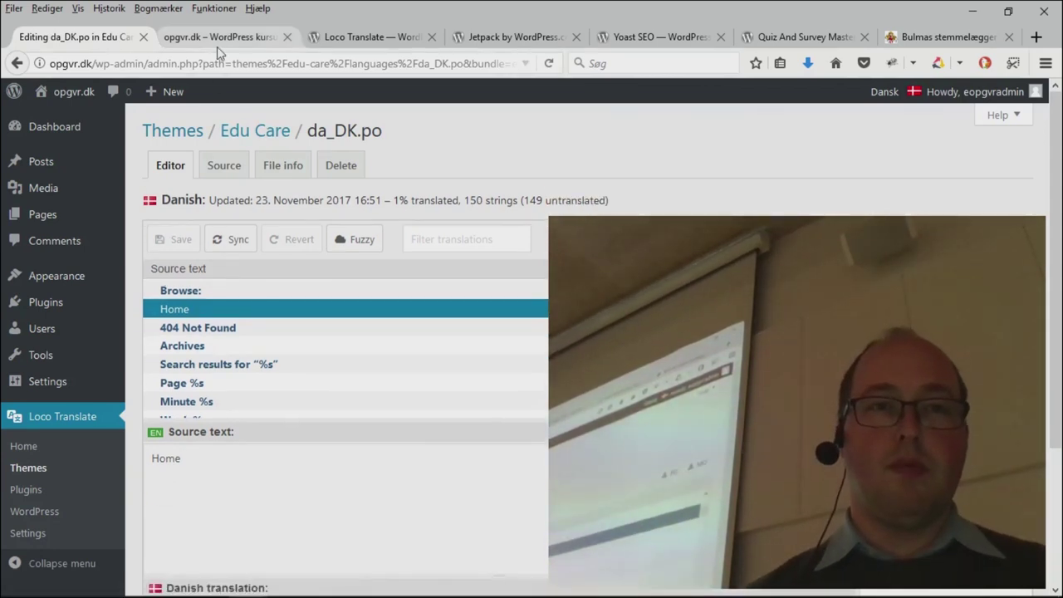
Step: Switch the opgvr.dk front page to Danish to check the translation, and return to the list of theme strings
{"action": "left_click", "coordinate": [218, 41]}
{"action": "mouse_move", "coordinate": [916, 195]}
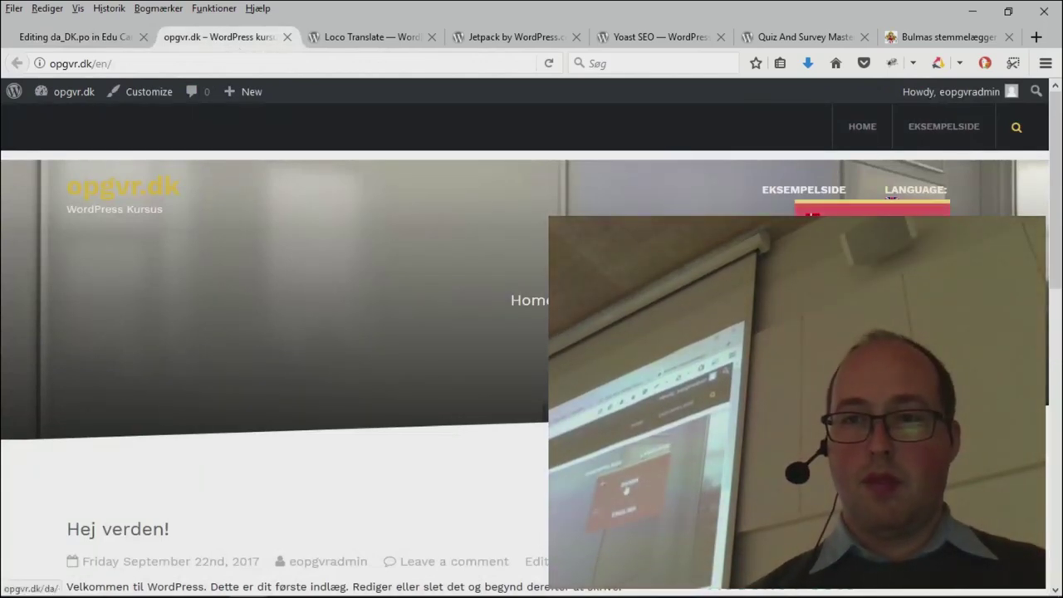
{"action": "left_click", "coordinate": [830, 223]}
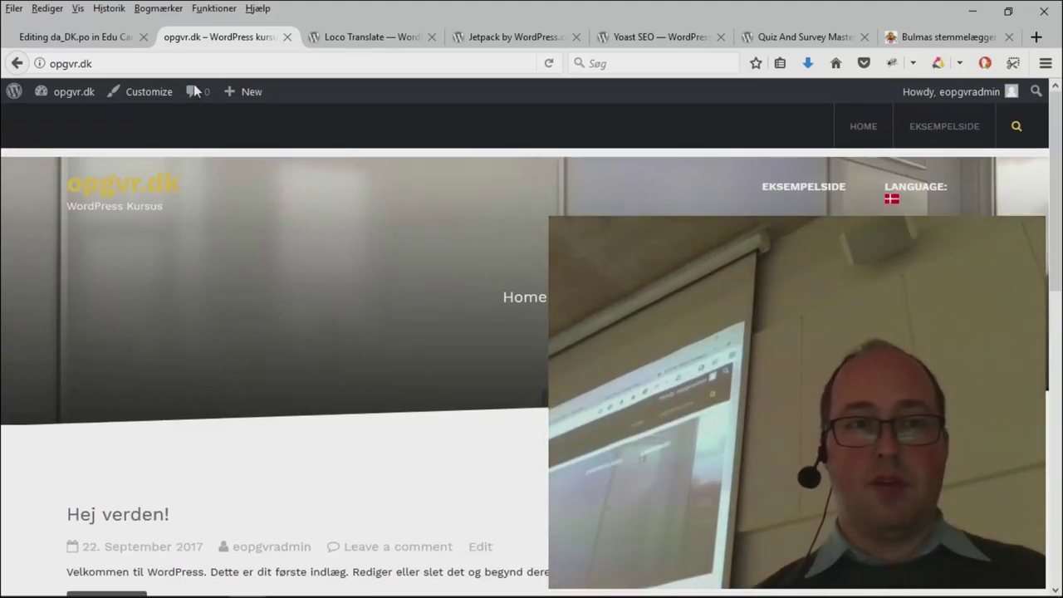
{"action": "left_click", "coordinate": [99, 36]}
{"action": "scroll", "coordinate": [344, 340], "scroll_direction": "down", "scroll_amount": 3}
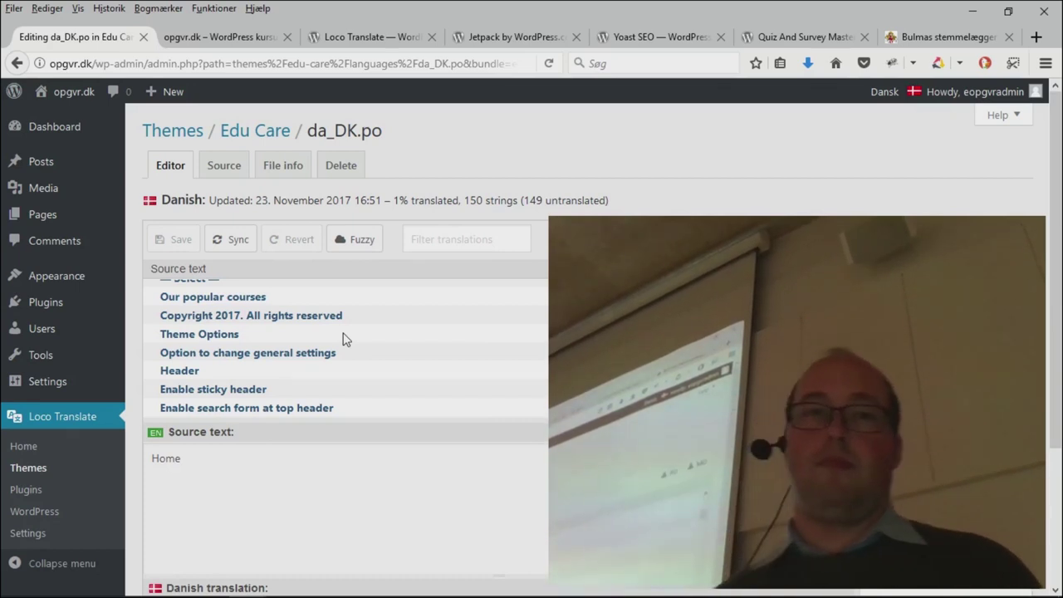
Step: Close the opgvr.dk front page and the Loco Translate plugin page, and return to the translation editor
{"action": "left_click", "coordinate": [287, 36]}
{"action": "left_click", "coordinate": [288, 40]}
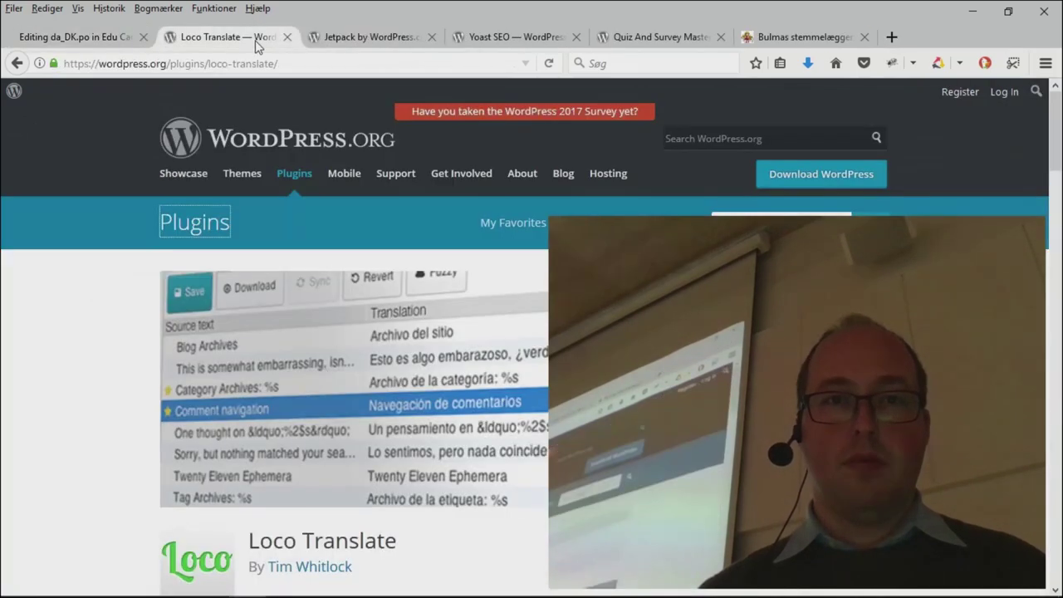
{"action": "middle_click", "coordinate": [283, 42]}
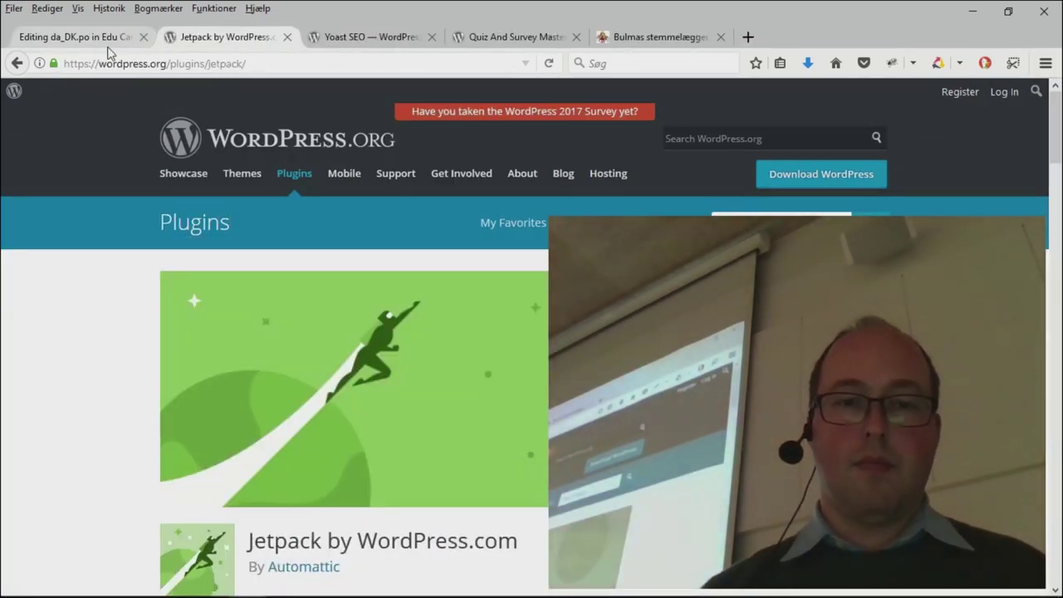
{"action": "left_click", "coordinate": [113, 43]}
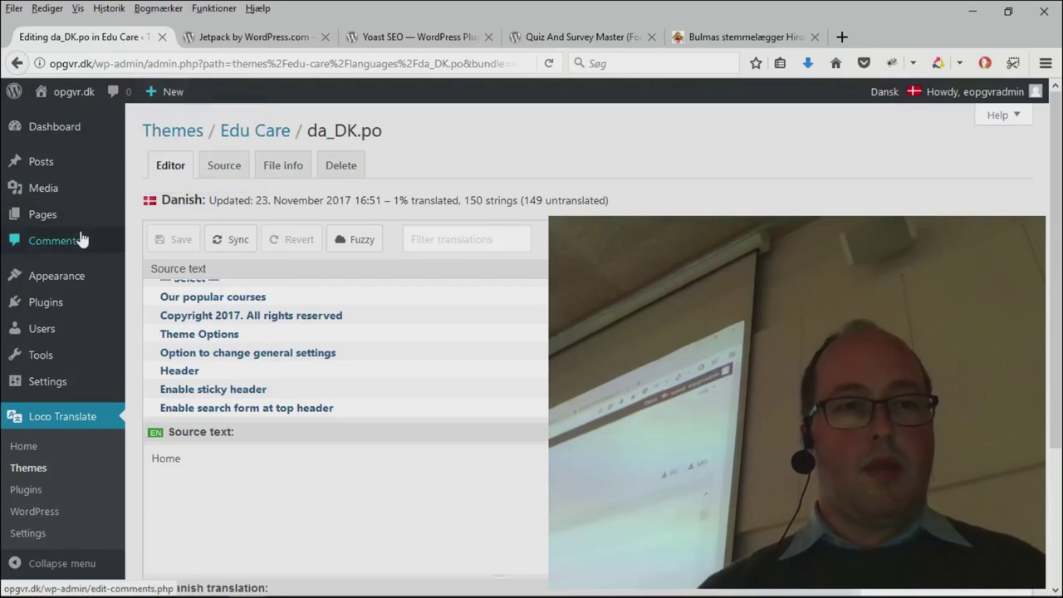
Step: Open the page for adding plugins, then install and activate Jetpack by WordPress.com
{"action": "mouse_move", "coordinate": [56, 381]}
{"action": "mouse_move", "coordinate": [71, 307]}
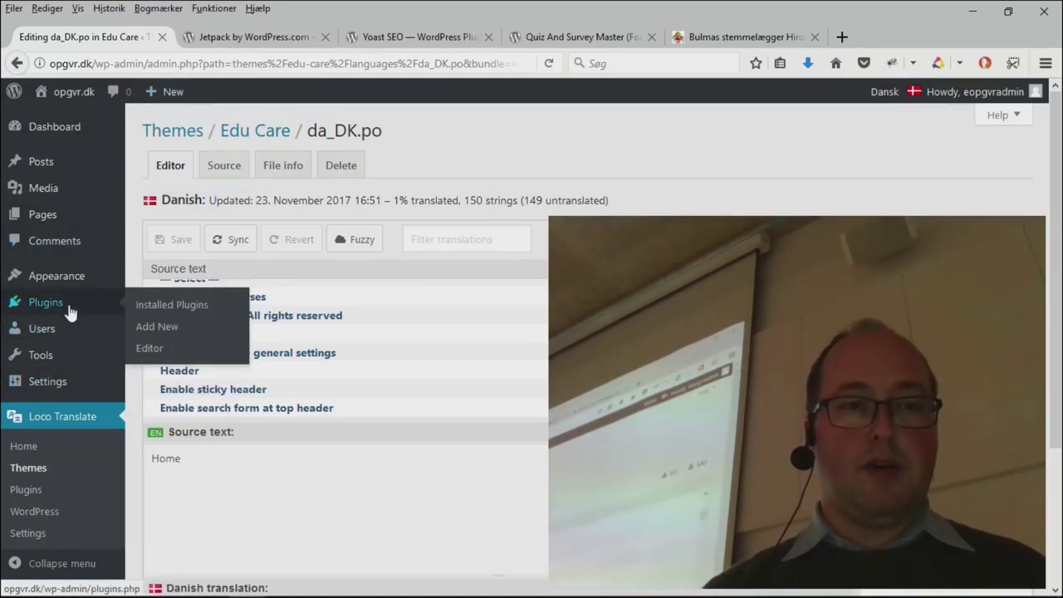
{"action": "left_click", "coordinate": [174, 330]}
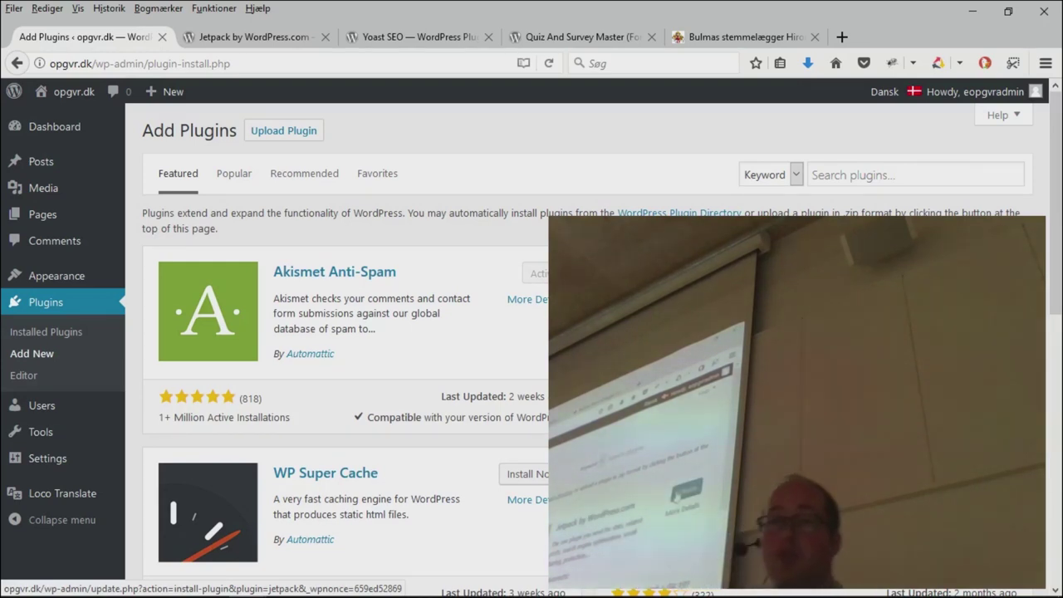
{"action": "middle_click", "coordinate": [980, 274]}
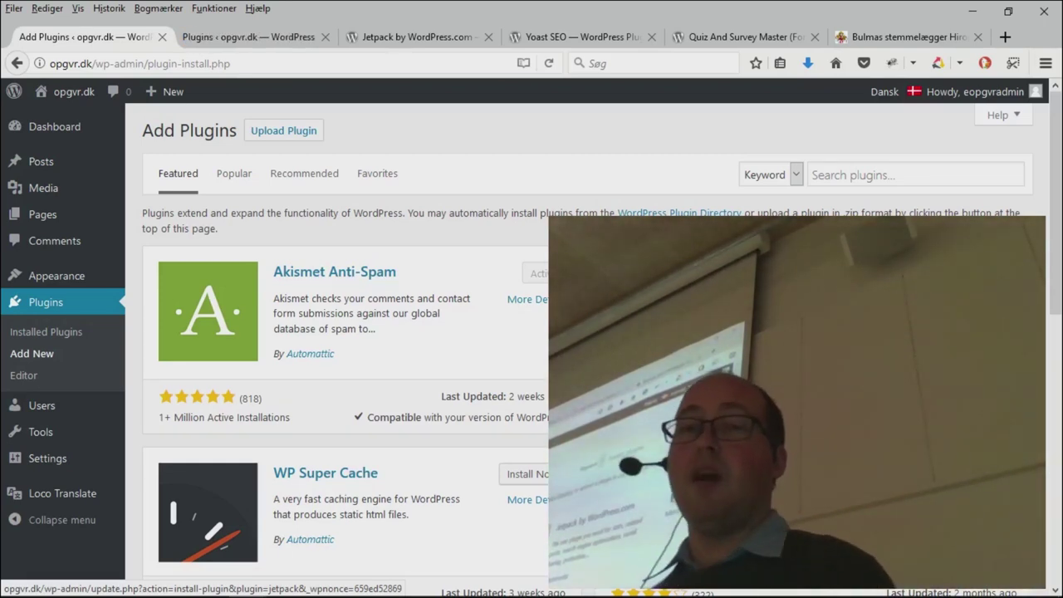
{"action": "left_click", "coordinate": [980, 274]}
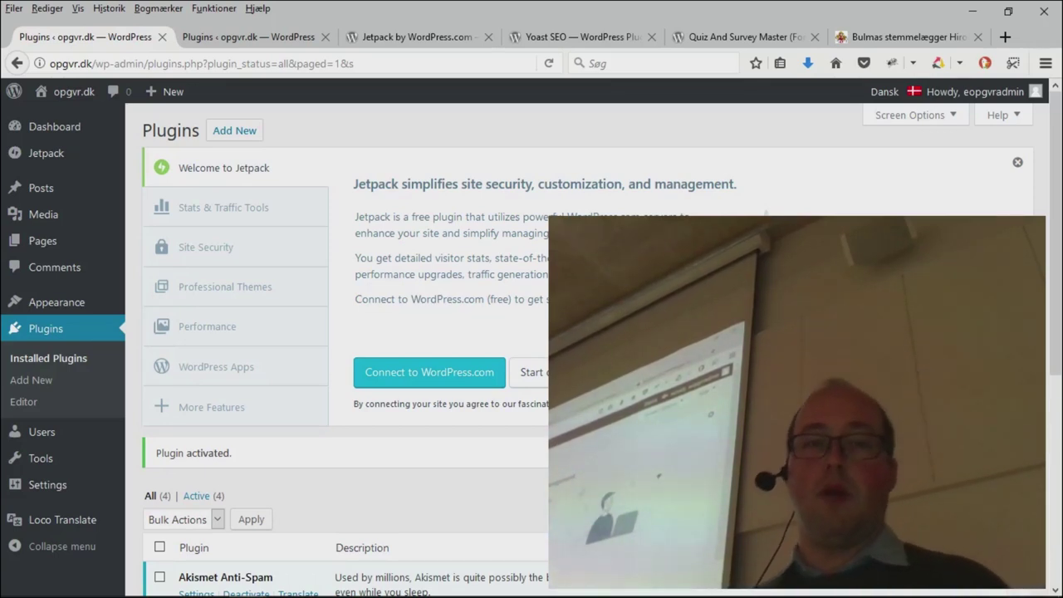
Step: Start connecting Jetpack to WordPress.com and fill in the email address on the account creation form
{"action": "left_click", "coordinate": [452, 378]}
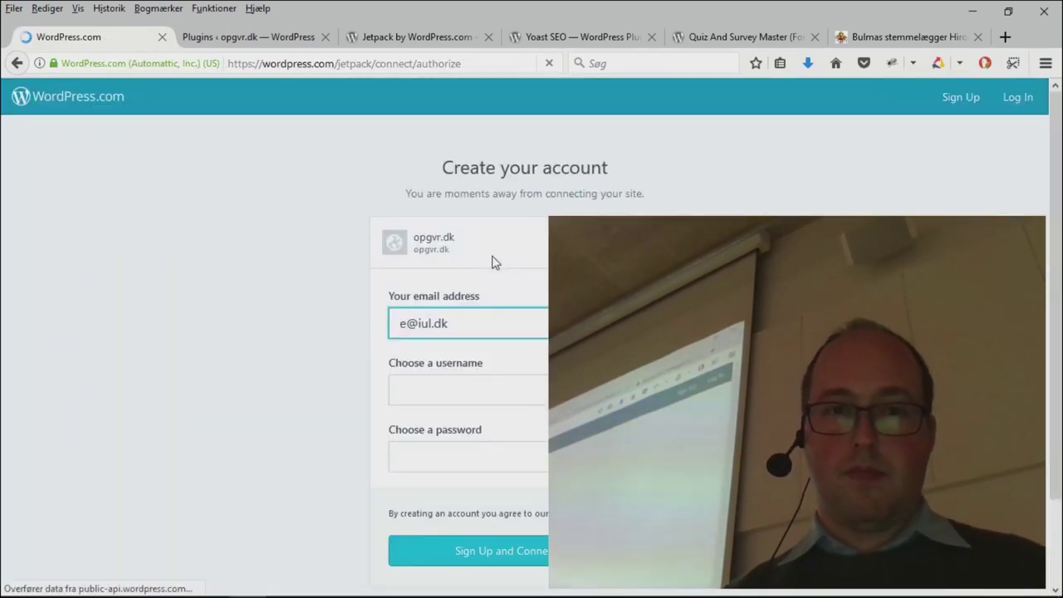
{"action": "double_click", "coordinate": [423, 323]}
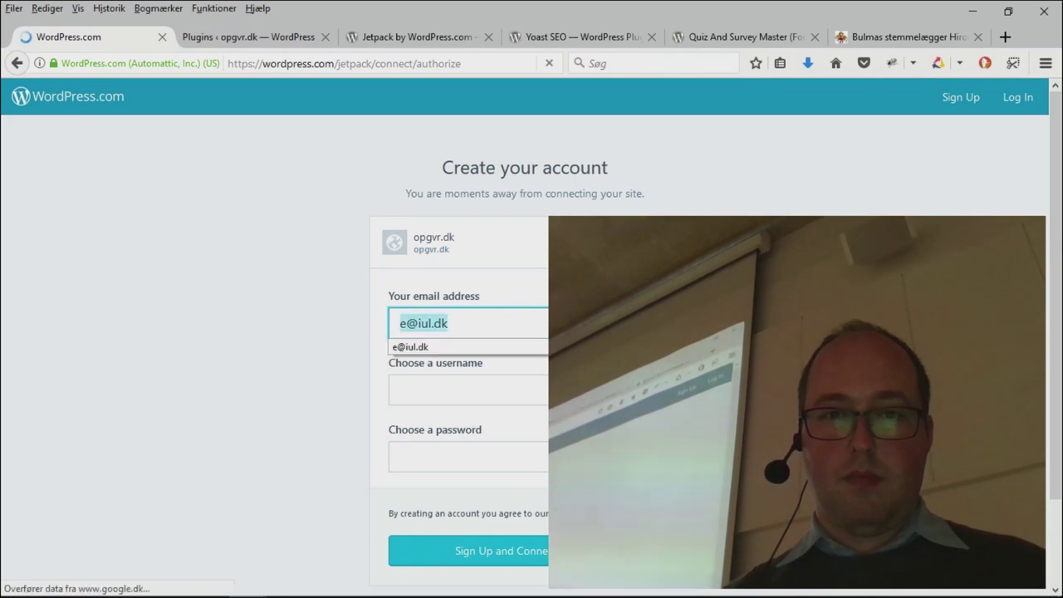
{"action": "type", "text": "erik"}
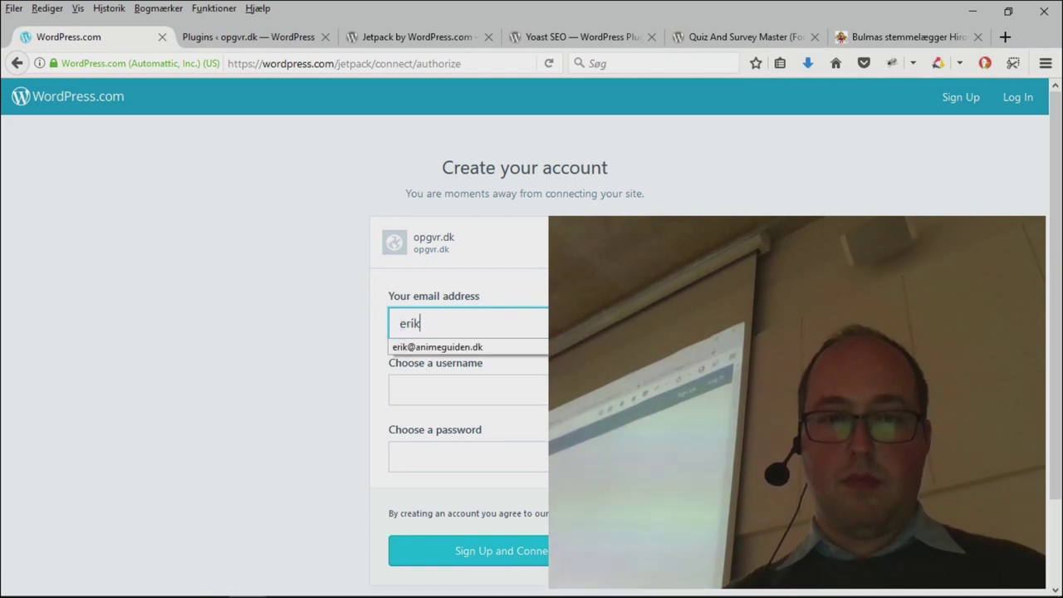
{"action": "key", "text": "Tab"}
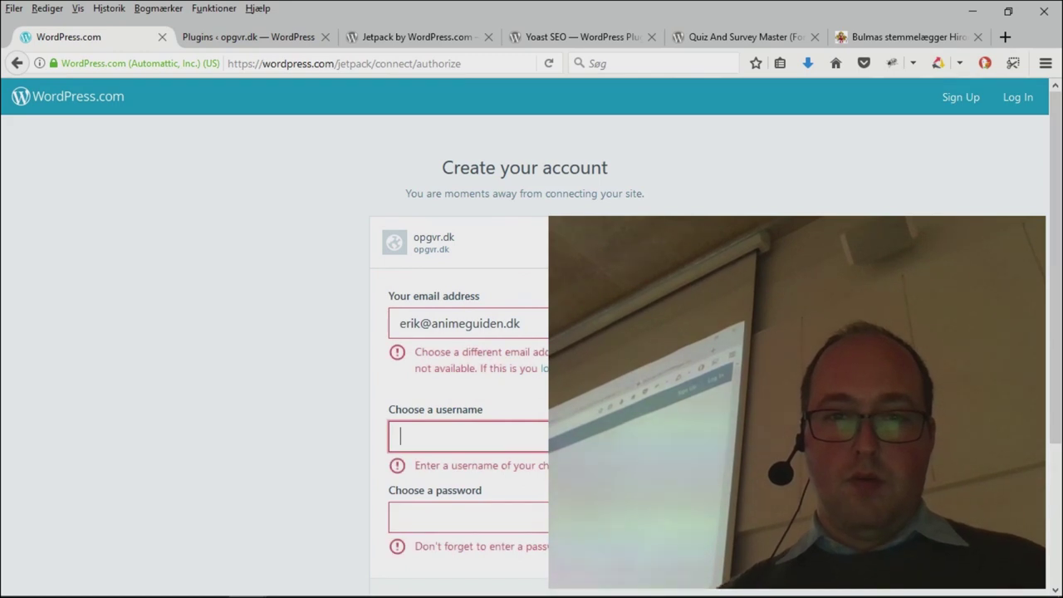
{"action": "scroll", "coordinate": [511, 492], "scroll_direction": "down", "scroll_amount": 3}
{"action": "scroll", "coordinate": [511, 491], "scroll_direction": "down", "scroll_amount": 1}
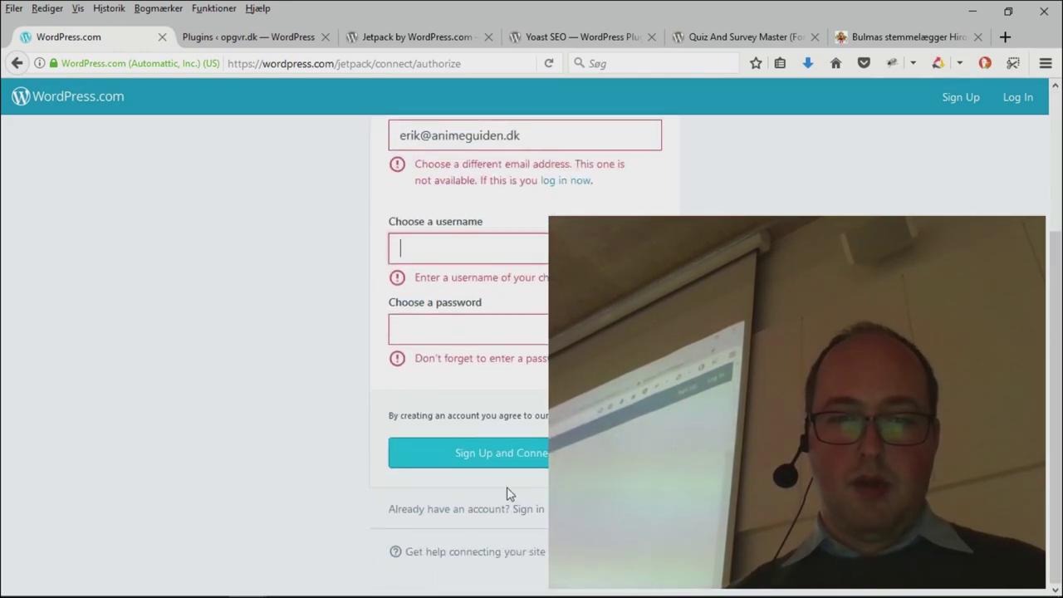
Step: Try to sign in with an existing WordPress.com account by entering its email address, and go back a page
{"action": "left_click", "coordinate": [495, 517]}
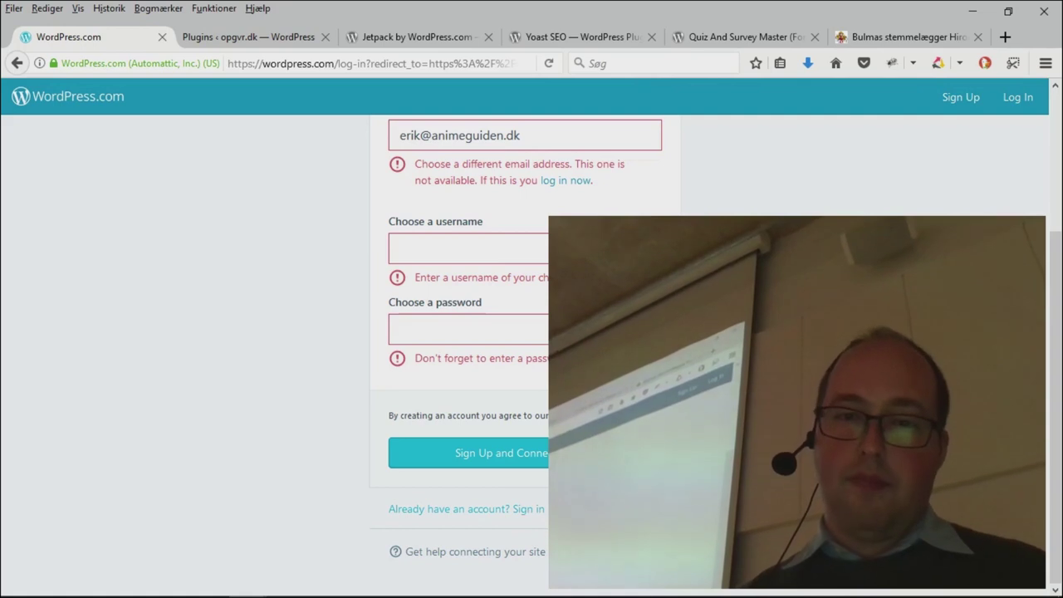
{"action": "left_click", "coordinate": [550, 58]}
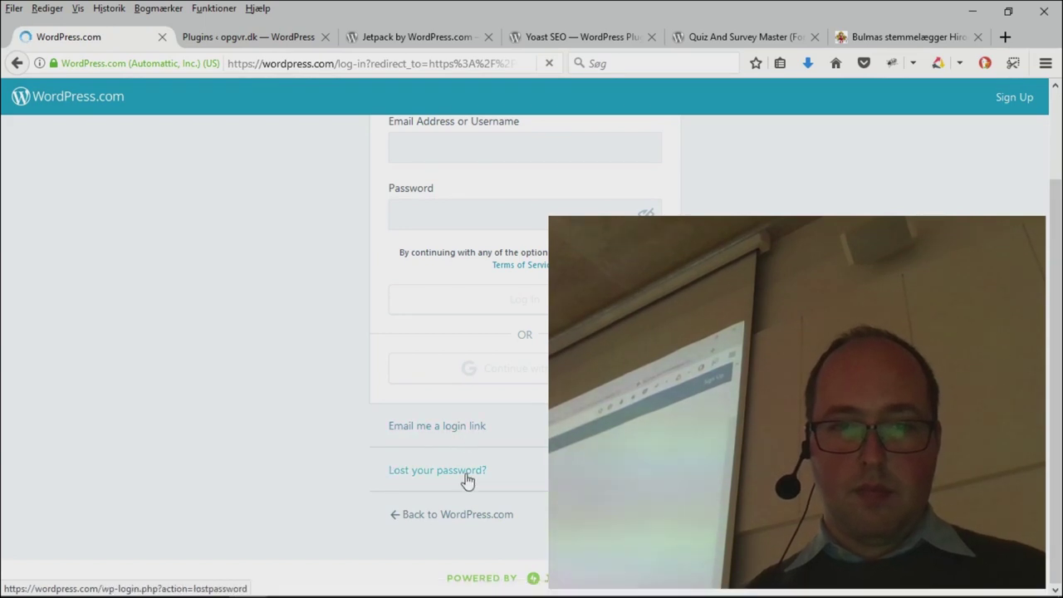
{"action": "scroll", "coordinate": [465, 481], "scroll_direction": "up", "scroll_amount": 2}
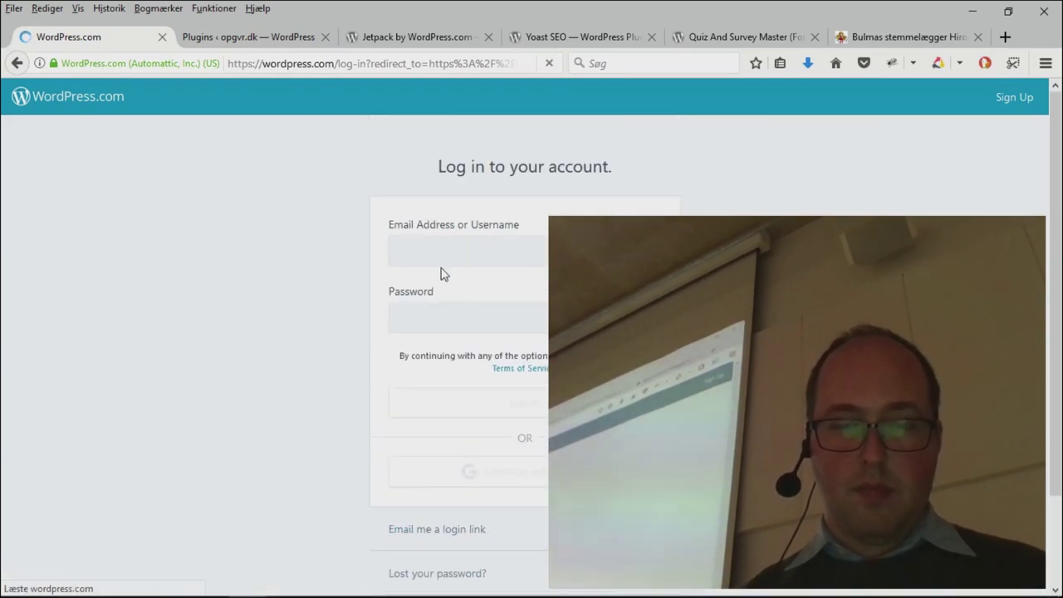
{"action": "triple_click", "coordinate": [423, 248]}
{"action": "type", "text": "erik@"}
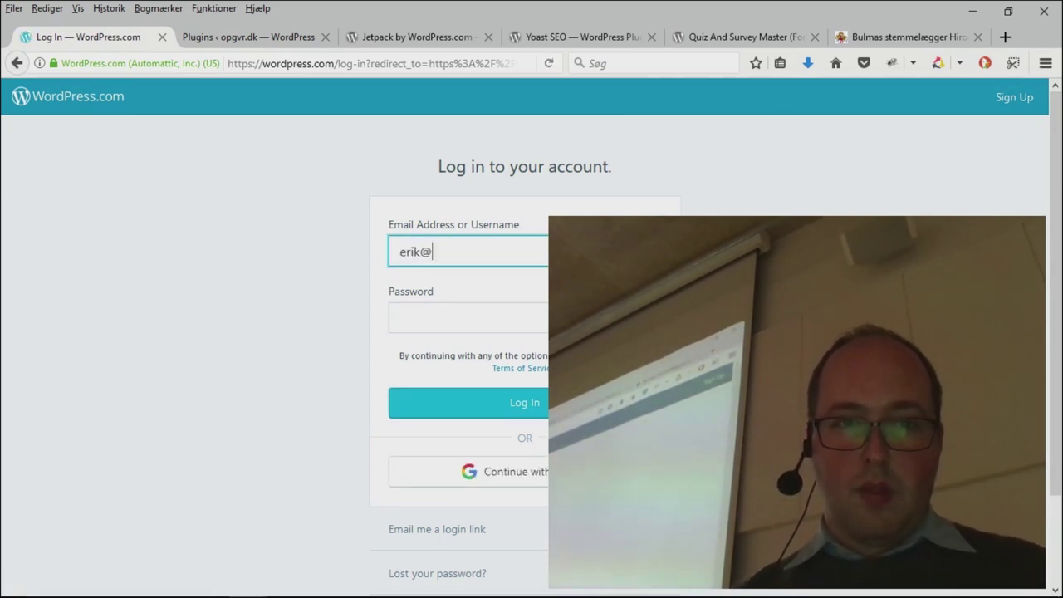
{"action": "left_click", "coordinate": [19, 63]}
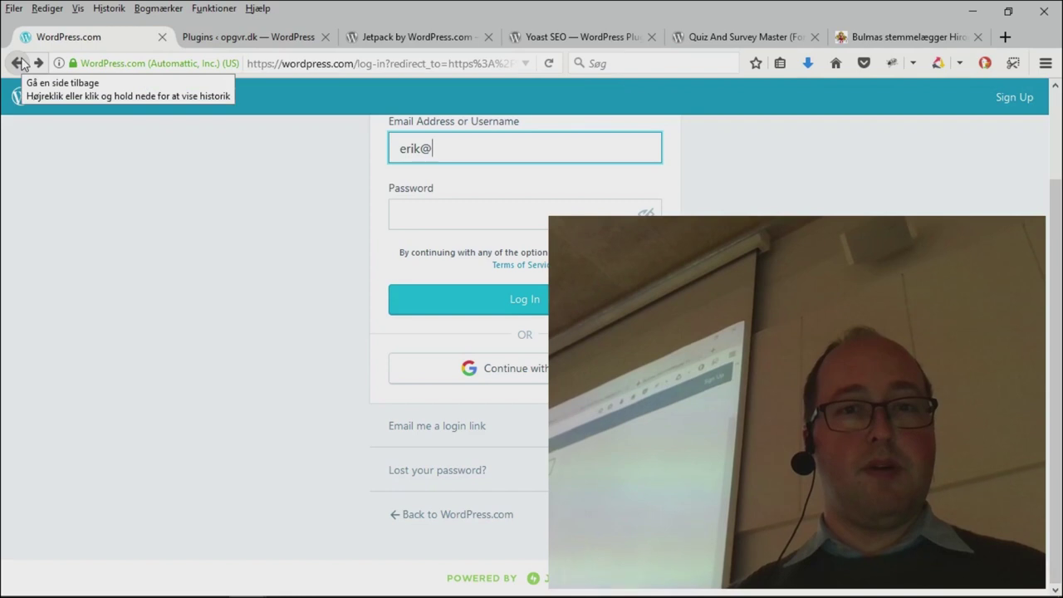
Step: Switch to the AnimeGuiden admin window and open its Jetpack dashboard to examine the site statistics overview
{"action": "key", "text": "alt+Tab"}
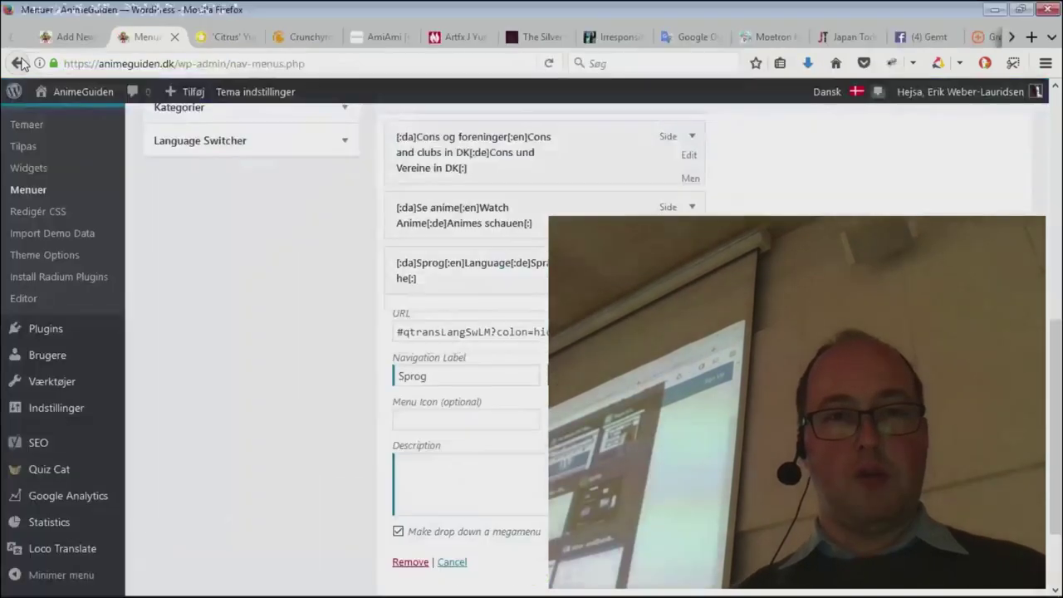
{"action": "scroll", "coordinate": [98, 214], "scroll_direction": "up", "scroll_amount": 5}
{"action": "scroll", "coordinate": [97, 213], "scroll_direction": "up", "scroll_amount": 3}
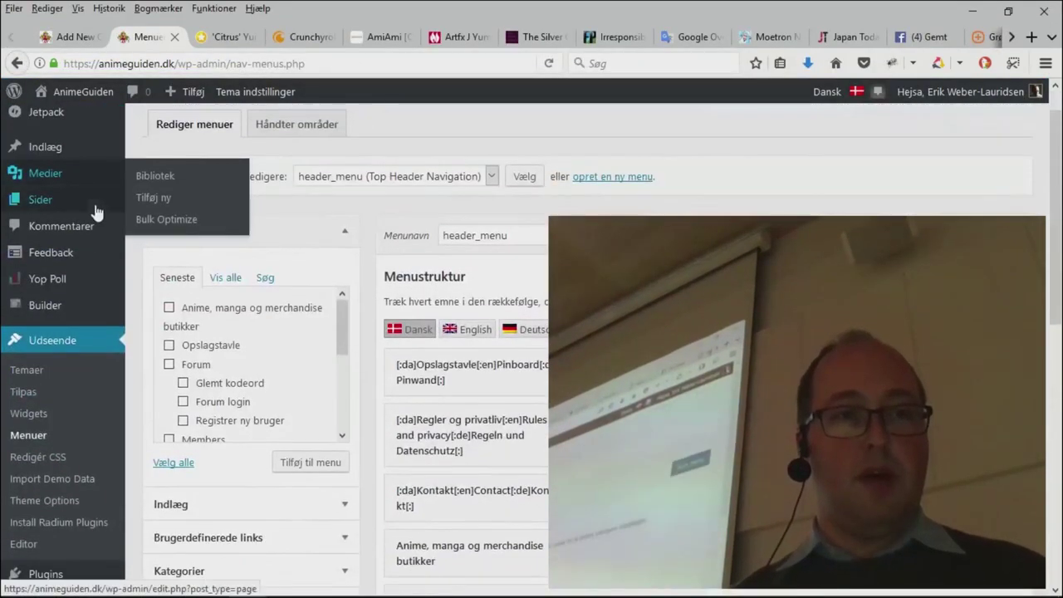
{"action": "mouse_move", "coordinate": [57, 104]}
{"action": "mouse_move", "coordinate": [7, 123]}
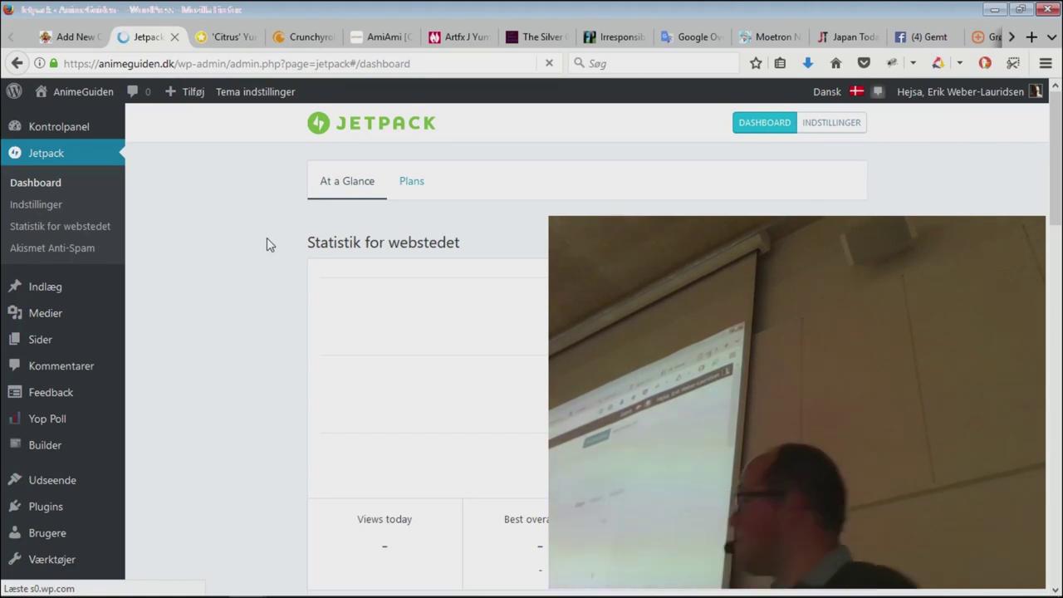
{"action": "scroll", "coordinate": [517, 290], "scroll_direction": "down", "scroll_amount": 3}
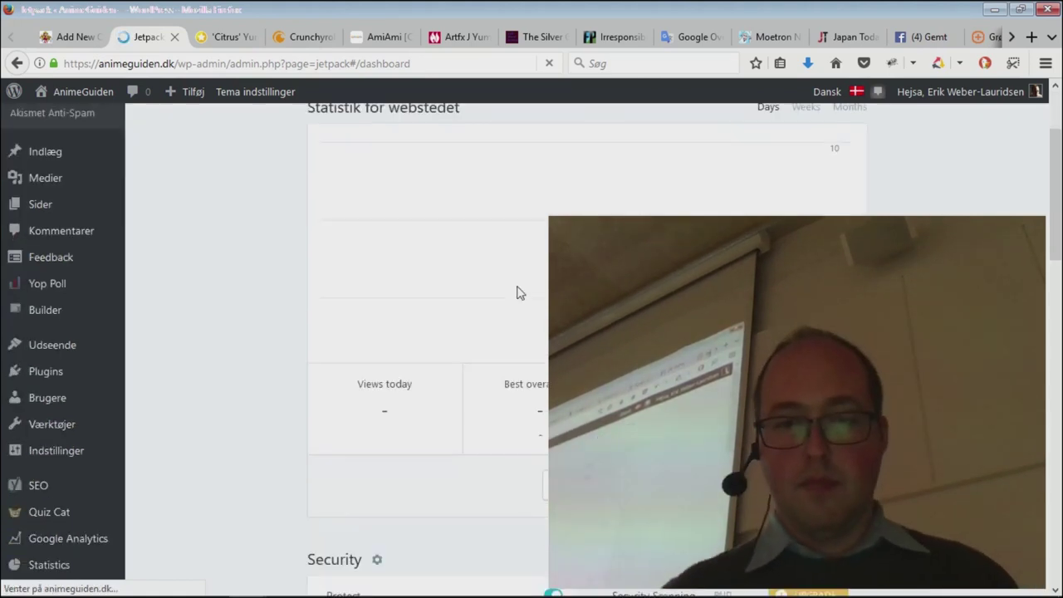
{"action": "scroll", "coordinate": [517, 290], "scroll_direction": "up", "scroll_amount": 3}
{"action": "scroll", "coordinate": [569, 122], "scroll_direction": "down", "scroll_amount": 1}
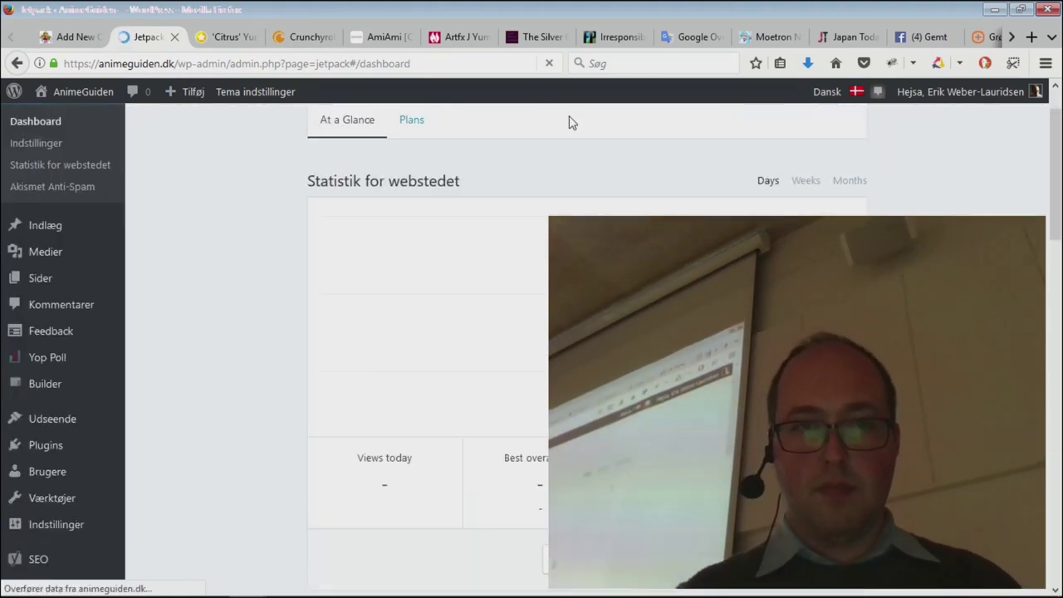
Step: Examine the daily views chart and the view figures on AnimeGuiden's Jetpack dashboard
{"action": "scroll", "coordinate": [532, 332], "scroll_direction": "up", "scroll_amount": 1}
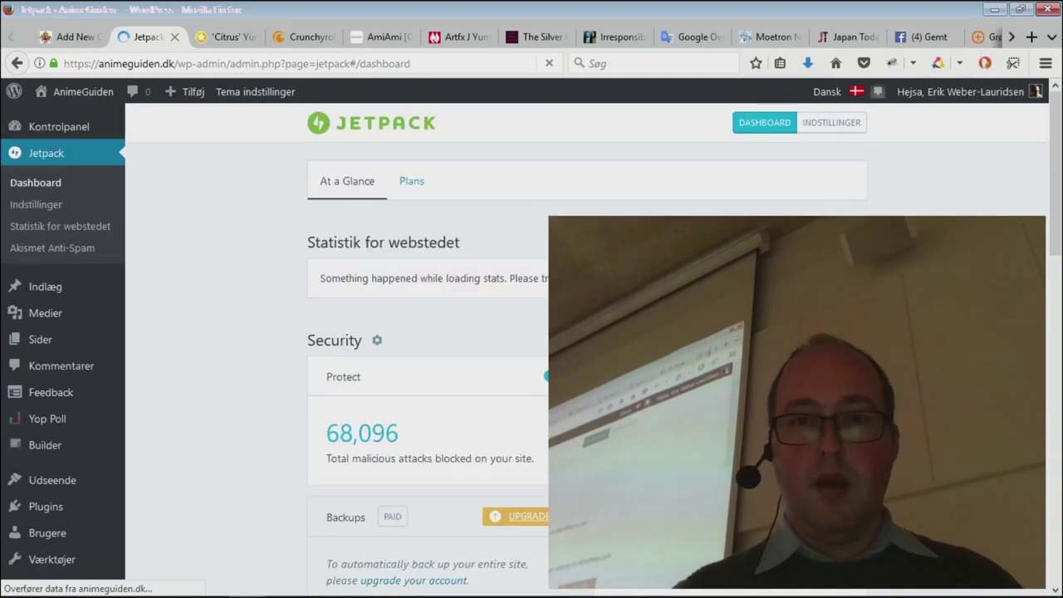
{"action": "scroll", "coordinate": [420, 241], "scroll_direction": "down", "scroll_amount": 1}
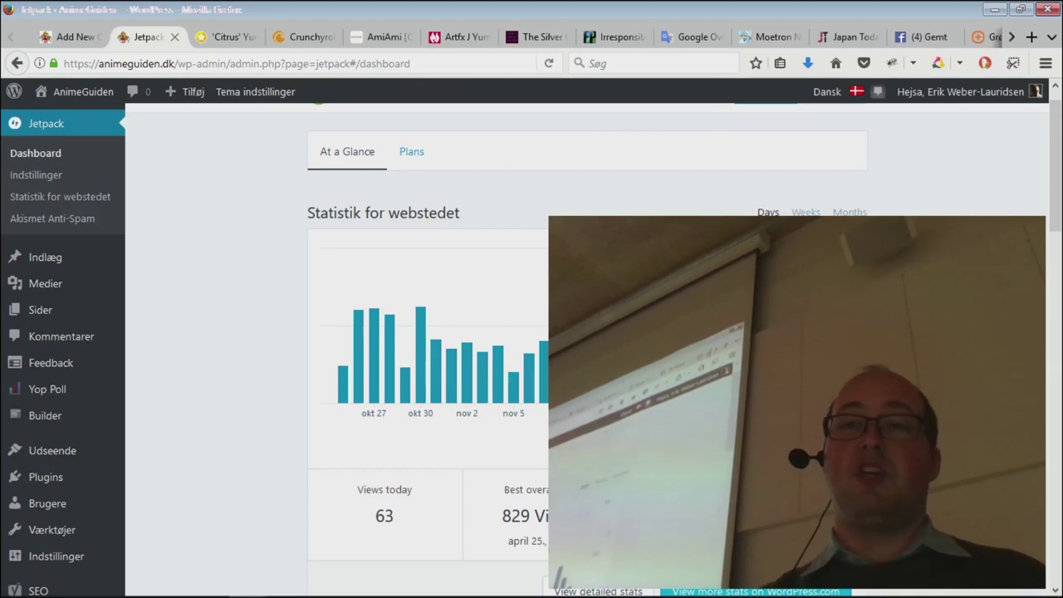
{"action": "scroll", "coordinate": [581, 349], "scroll_direction": "down", "scroll_amount": 3}
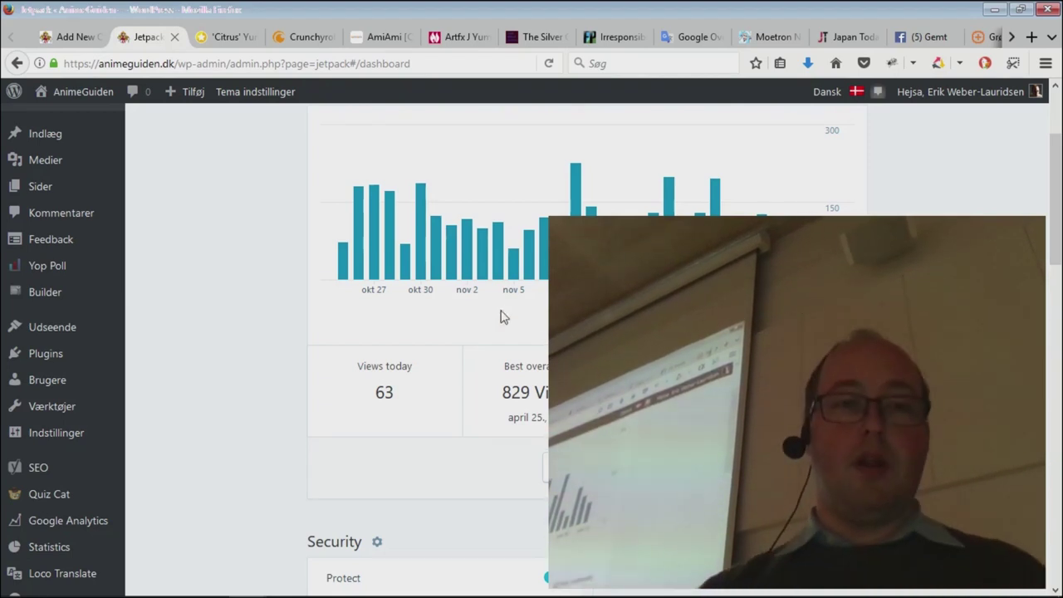
{"action": "scroll", "coordinate": [247, 186], "scroll_direction": "up", "scroll_amount": 4}
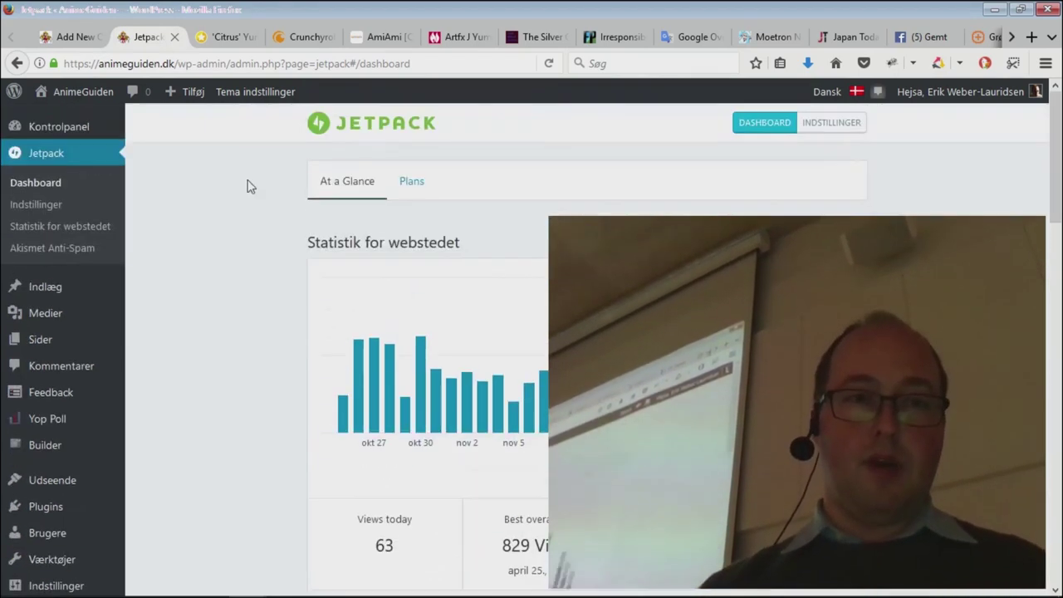
Step: Open the AnimeGuiden admin dashboard in a new tab, examine its activity, visitor statistics and Google Analytics widgets, and close that tab
{"action": "middle_click", "coordinate": [71, 142]}
{"action": "left_click", "coordinate": [222, 37]}
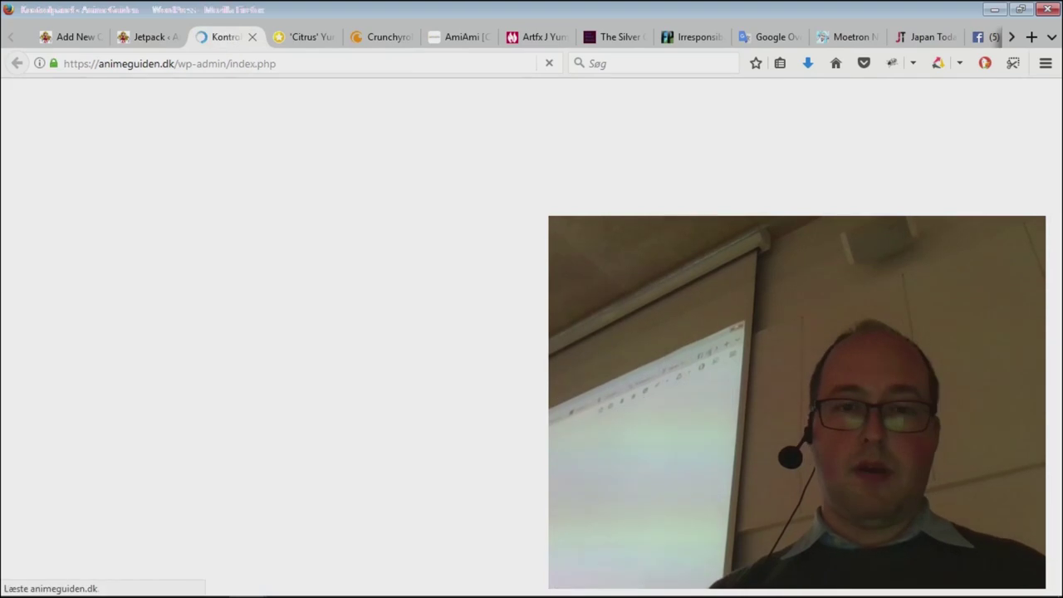
{"action": "scroll", "coordinate": [344, 348], "scroll_direction": "down", "scroll_amount": 8}
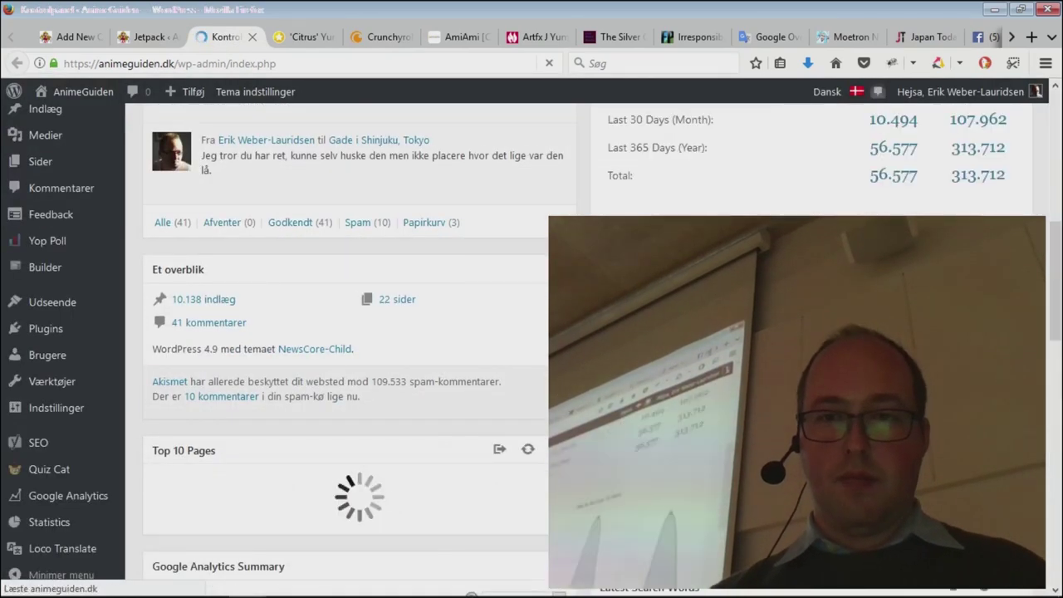
{"action": "scroll", "coordinate": [345, 349], "scroll_direction": "up", "scroll_amount": 8}
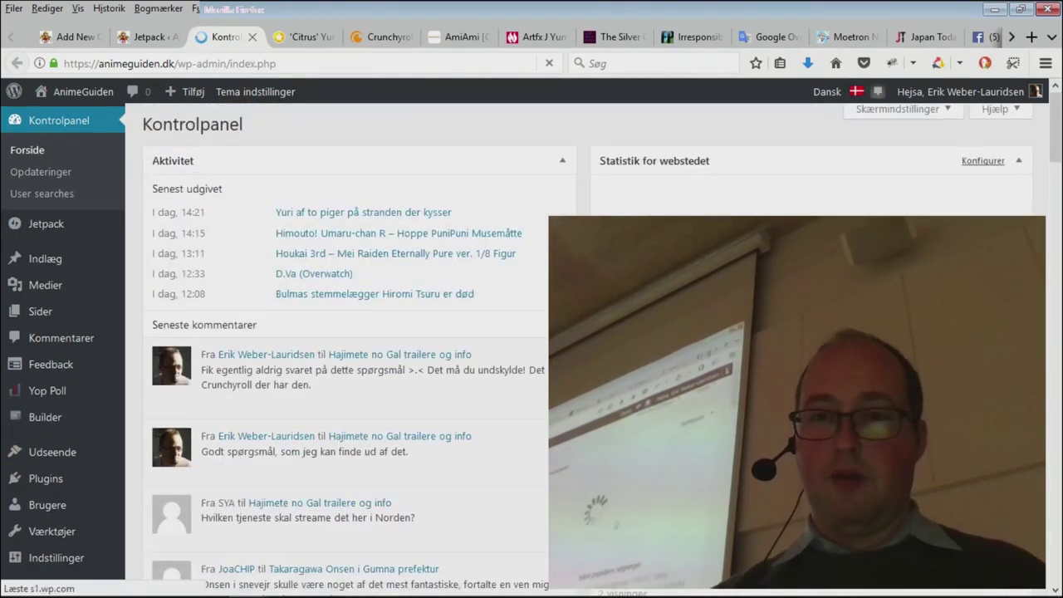
{"action": "scroll", "coordinate": [345, 349], "scroll_direction": "down", "scroll_amount": 8}
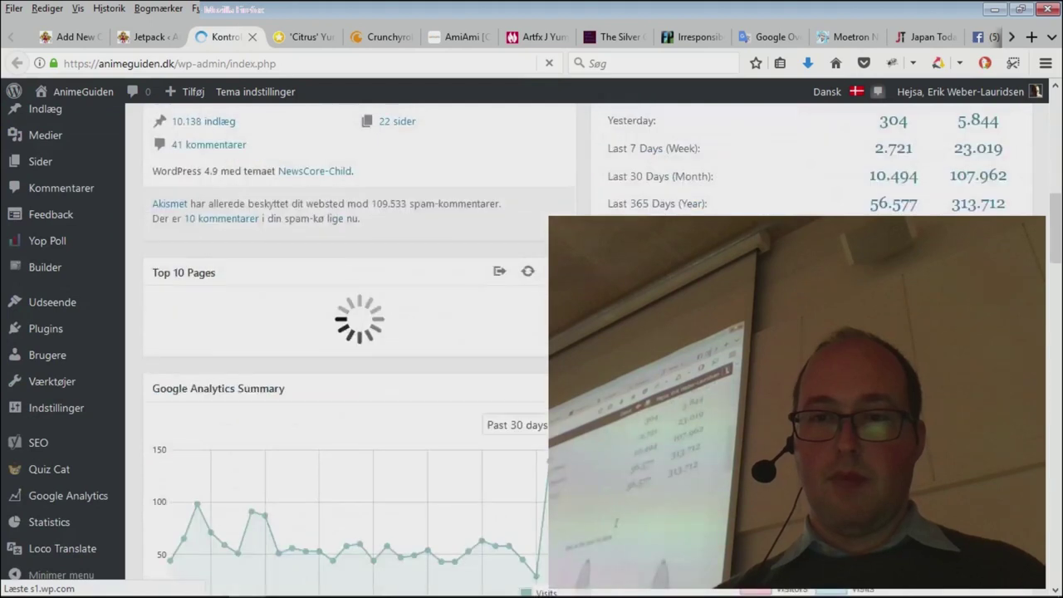
{"action": "scroll", "coordinate": [344, 349], "scroll_direction": "up", "scroll_amount": 8}
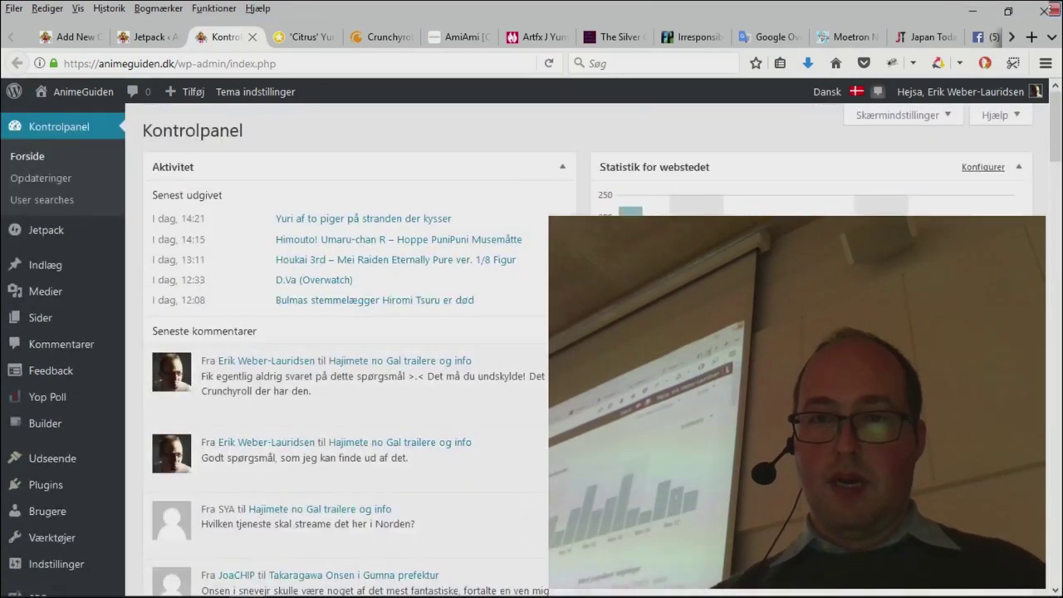
{"action": "scroll", "coordinate": [344, 348], "scroll_direction": "down", "scroll_amount": 5}
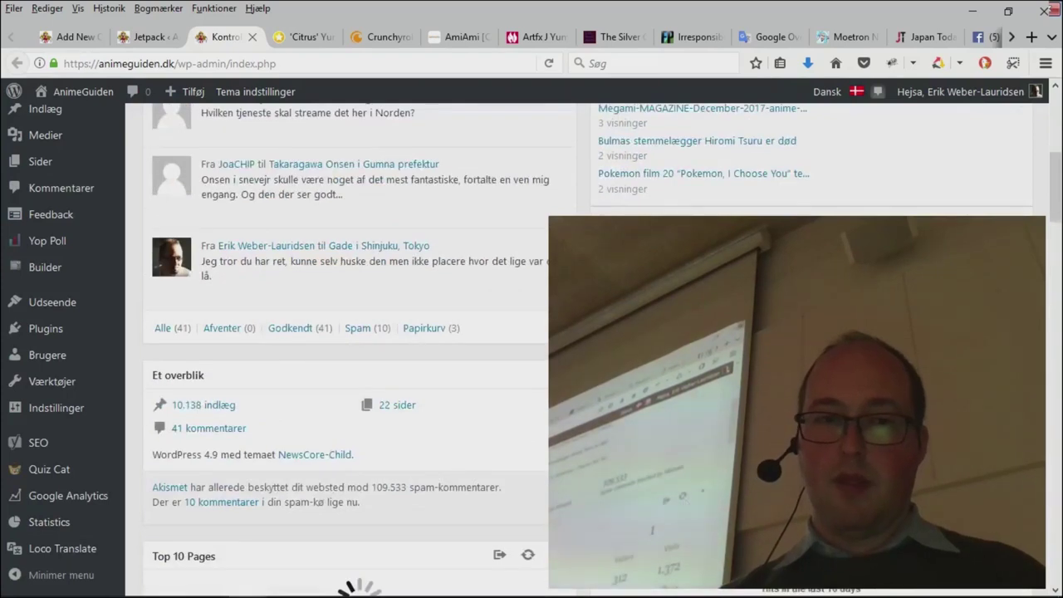
{"action": "scroll", "coordinate": [345, 349], "scroll_direction": "down", "scroll_amount": 6}
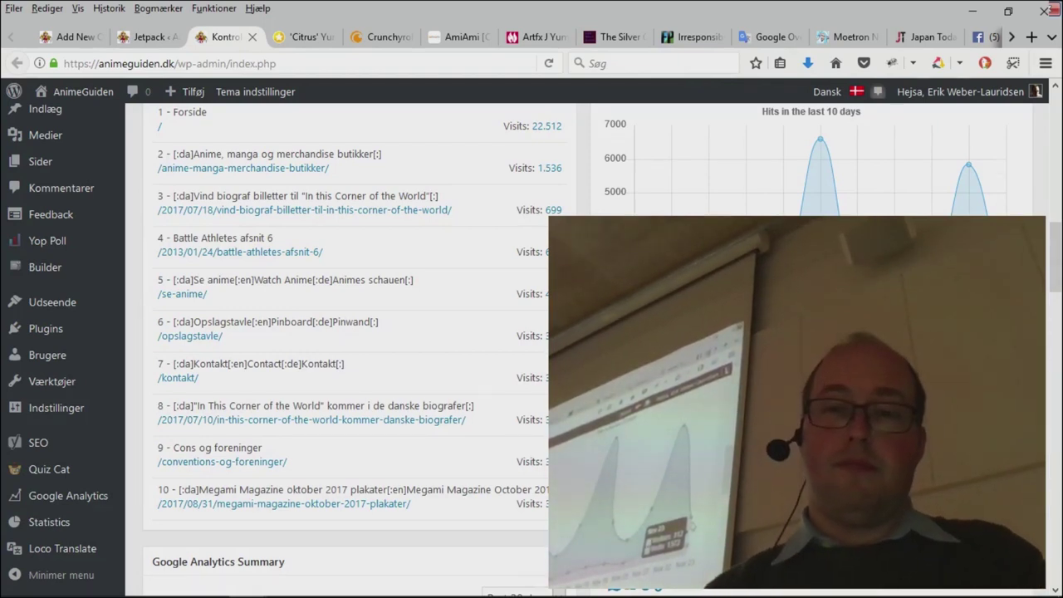
{"action": "scroll", "coordinate": [349, 332], "scroll_direction": "down", "scroll_amount": 5}
{"action": "scroll", "coordinate": [349, 416], "scroll_direction": "up", "scroll_amount": 6}
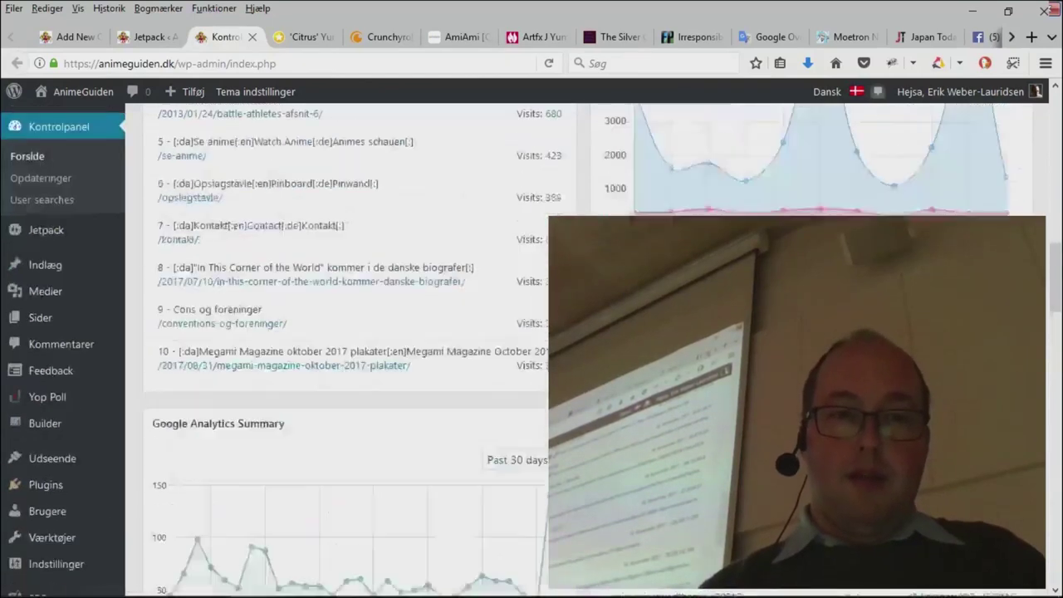
{"action": "scroll", "coordinate": [349, 415], "scroll_direction": "down", "scroll_amount": 3}
{"action": "scroll", "coordinate": [349, 374], "scroll_direction": "down", "scroll_amount": 2}
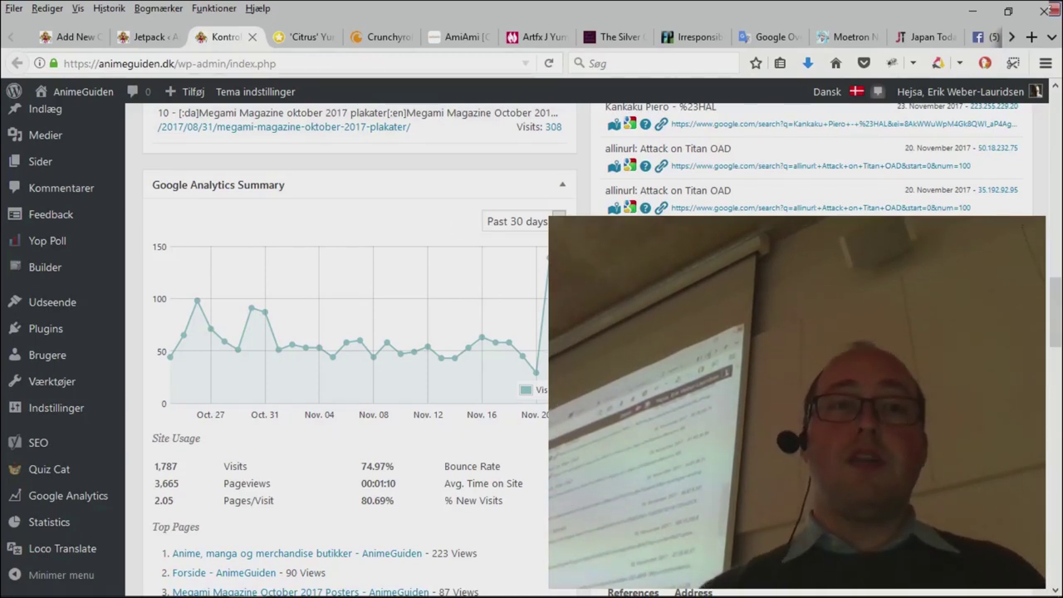
{"action": "left_click", "coordinate": [252, 37]}
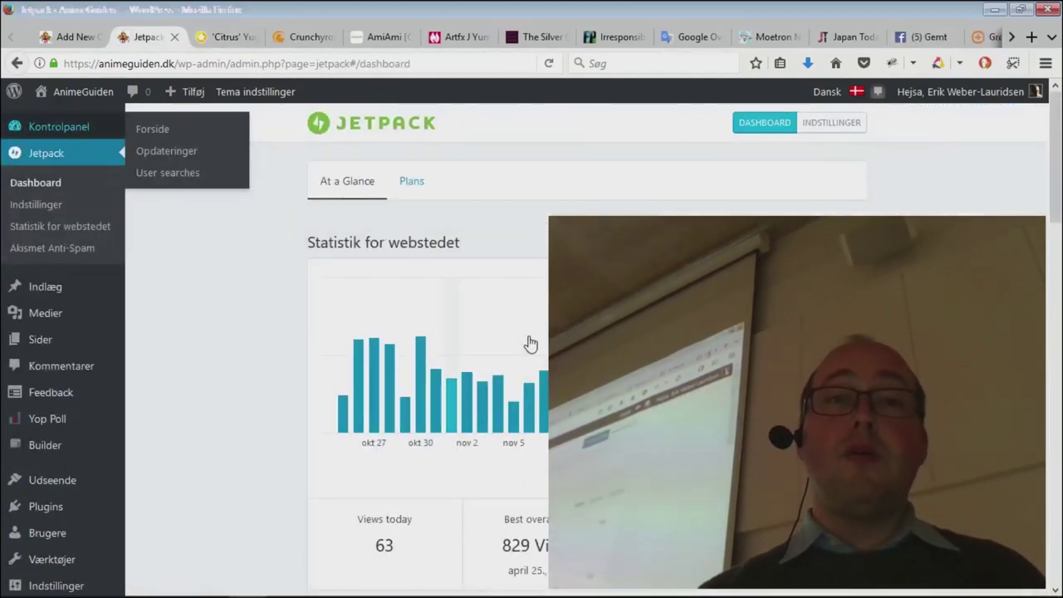
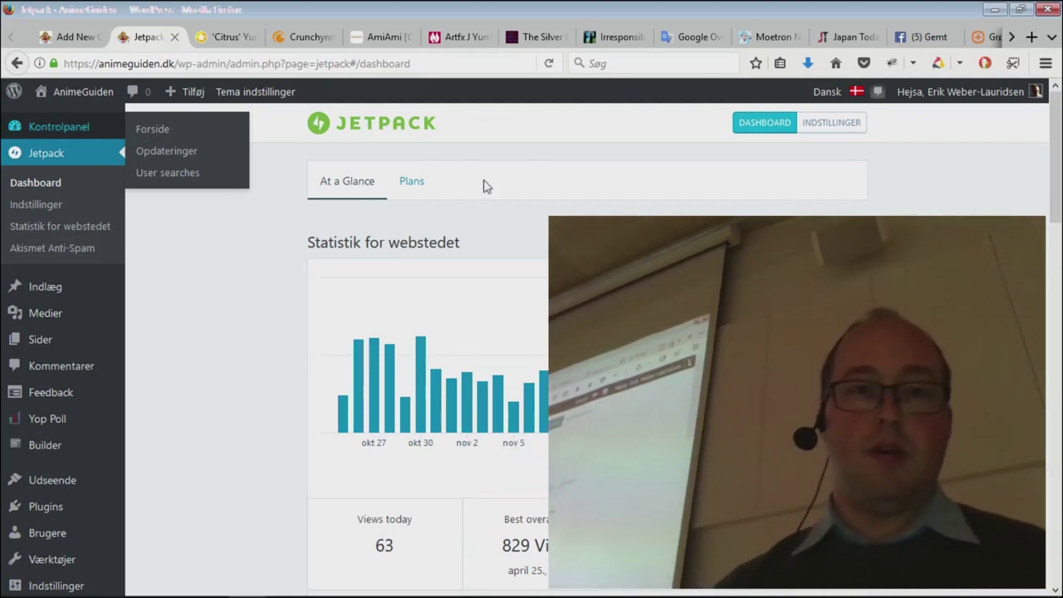
Step: Return to the AnimeGuiden admin dashboard and look through its site overview, Google Analytics Summary and search phrase widgets
{"action": "left_click", "coordinate": [152, 131]}
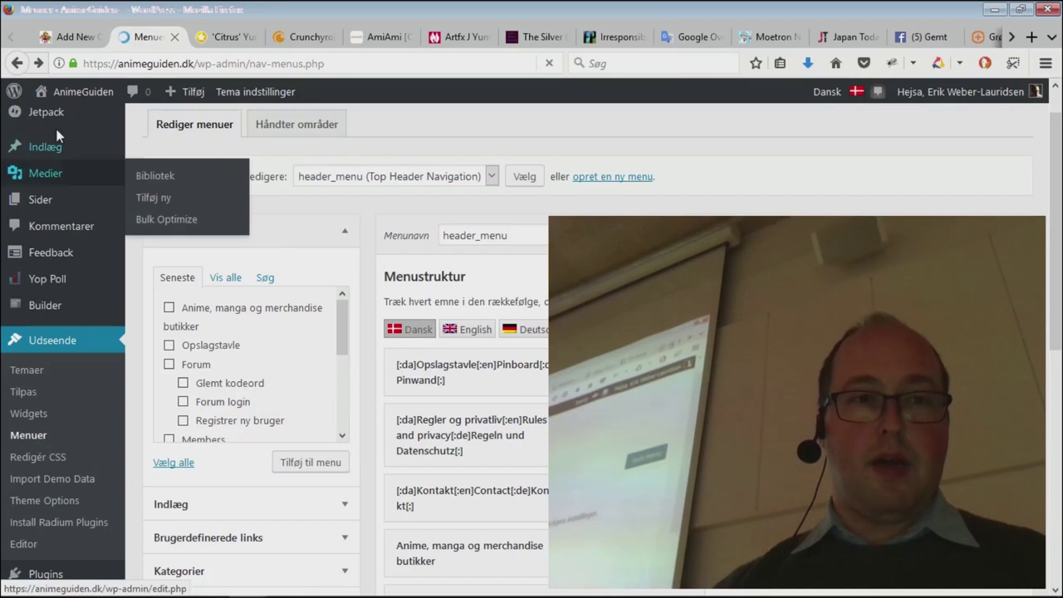
{"action": "mouse_move", "coordinate": [58, 129]}
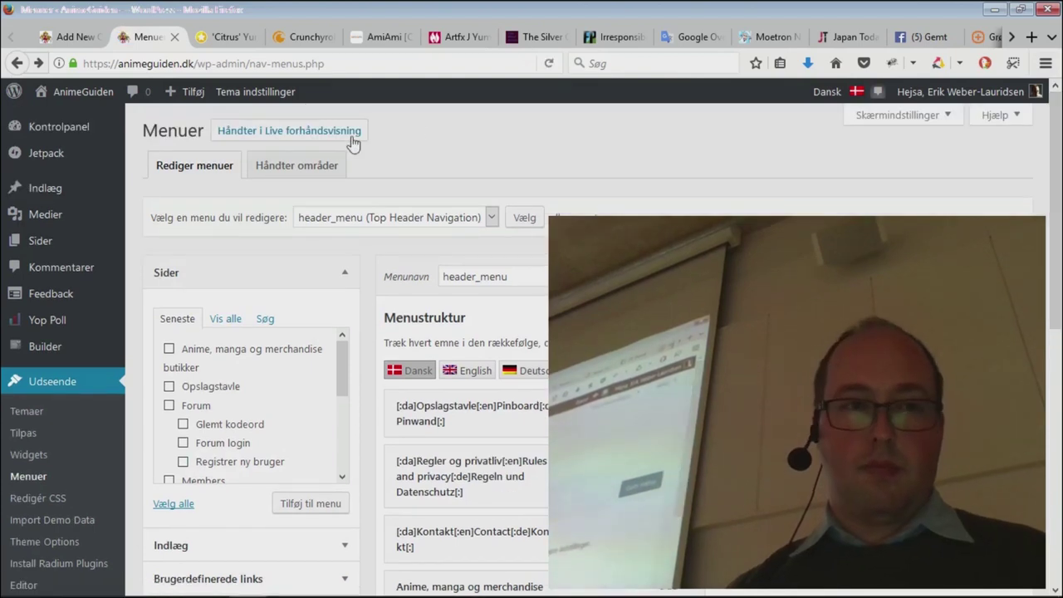
{"action": "left_click", "coordinate": [42, 126]}
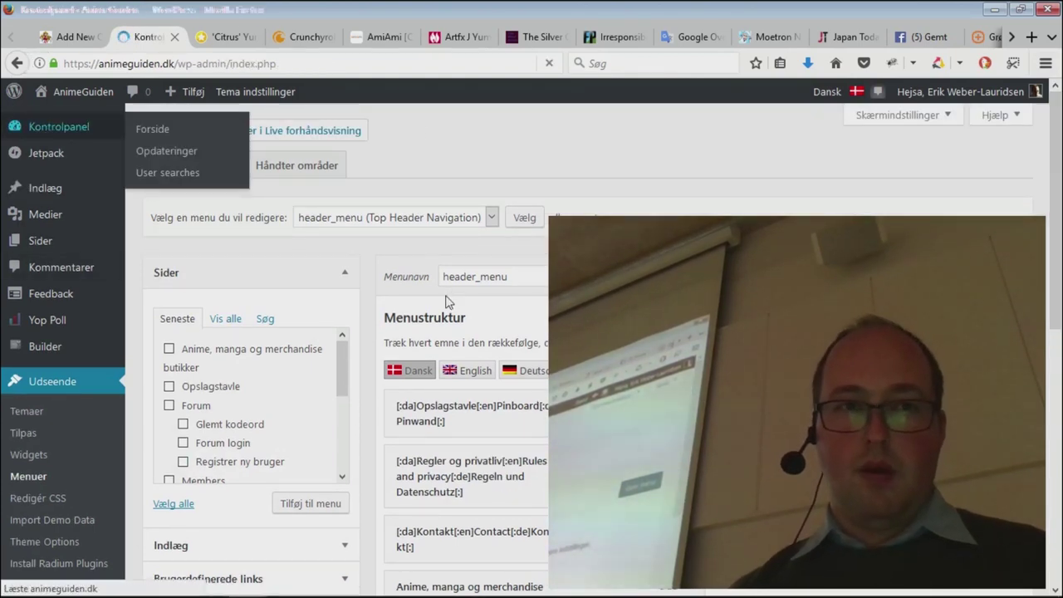
{"action": "scroll", "coordinate": [470, 349], "scroll_direction": "down", "scroll_amount": 5}
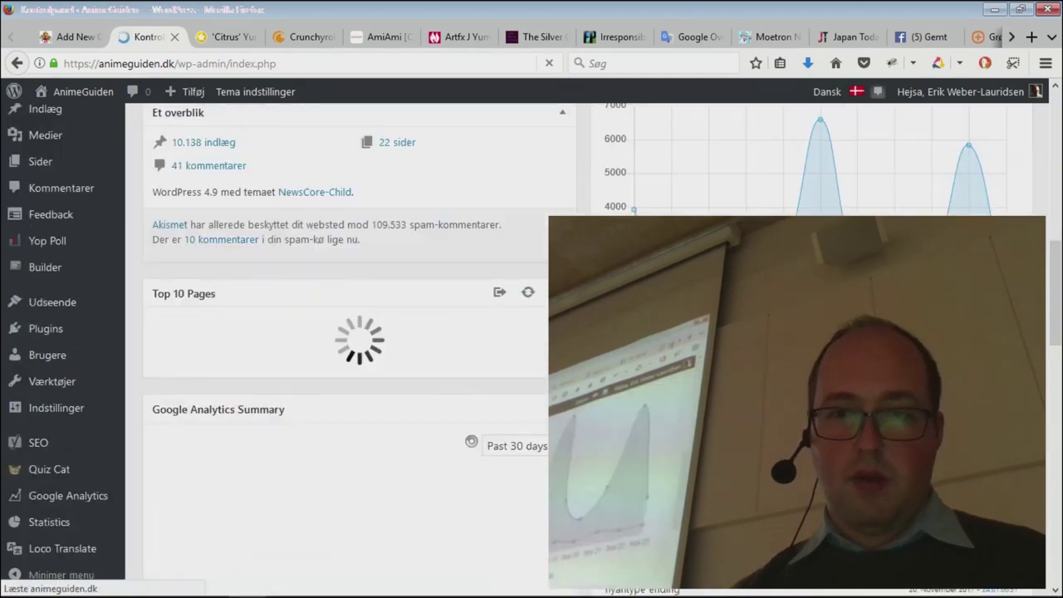
{"action": "scroll", "coordinate": [239, 413], "scroll_direction": "down", "scroll_amount": 5}
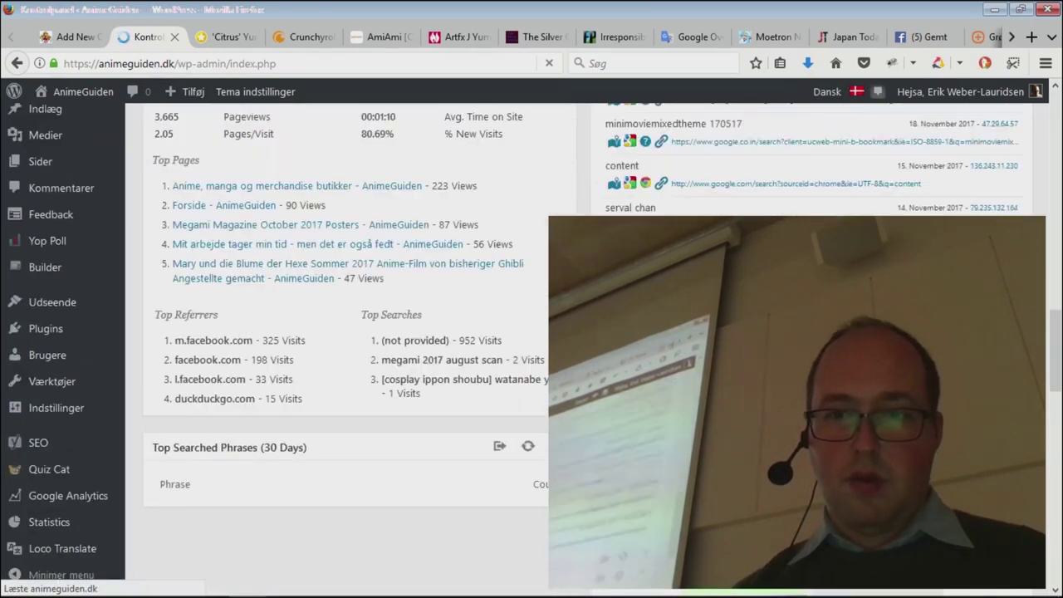
{"action": "scroll", "coordinate": [104, 423], "scroll_direction": "down", "scroll_amount": 1}
Step: Open AnimeGuiden's list of installed plugins and look through it from Akismet Anti-Spam to Z-URL Preview
{"action": "mouse_move", "coordinate": [67, 342]}
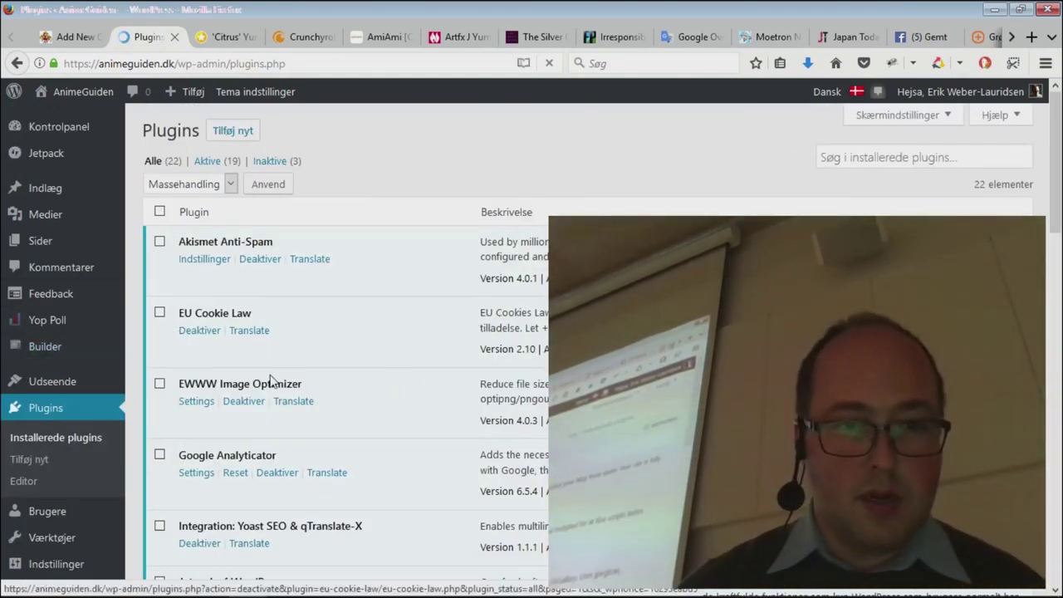
{"action": "scroll", "coordinate": [372, 398], "scroll_direction": "down", "scroll_amount": 10}
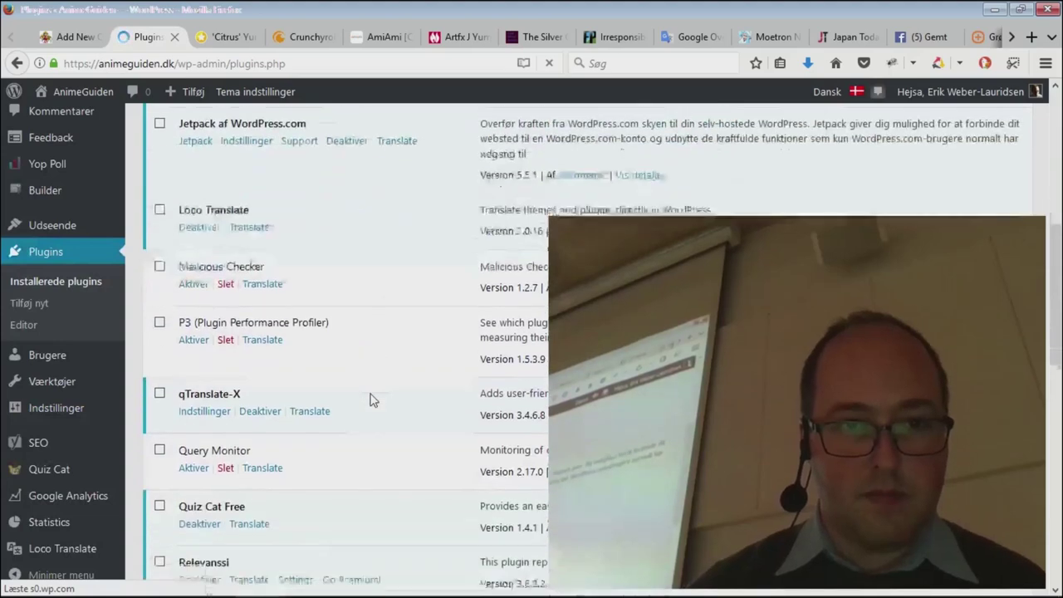
{"action": "scroll", "coordinate": [371, 400], "scroll_direction": "down", "scroll_amount": 15}
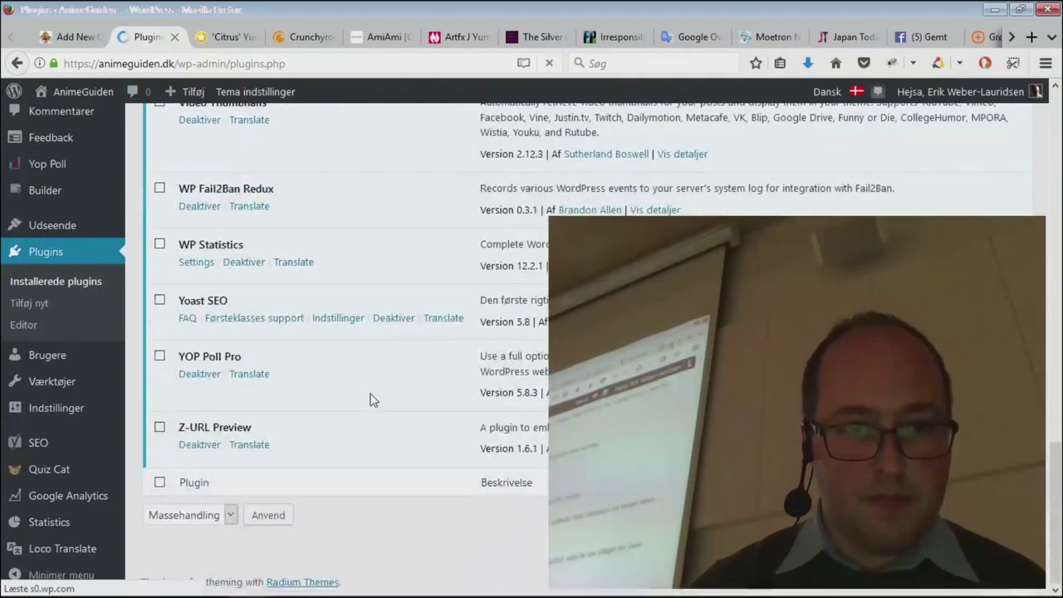
{"action": "scroll", "coordinate": [371, 400], "scroll_direction": "up", "scroll_amount": 7}
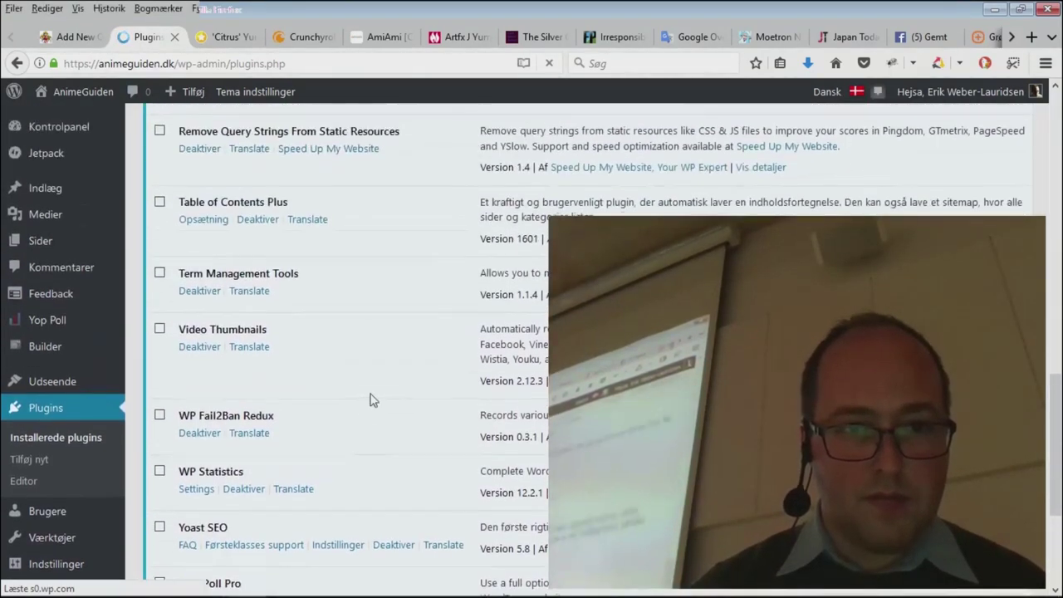
{"action": "scroll", "coordinate": [371, 400], "scroll_direction": "up", "scroll_amount": 7}
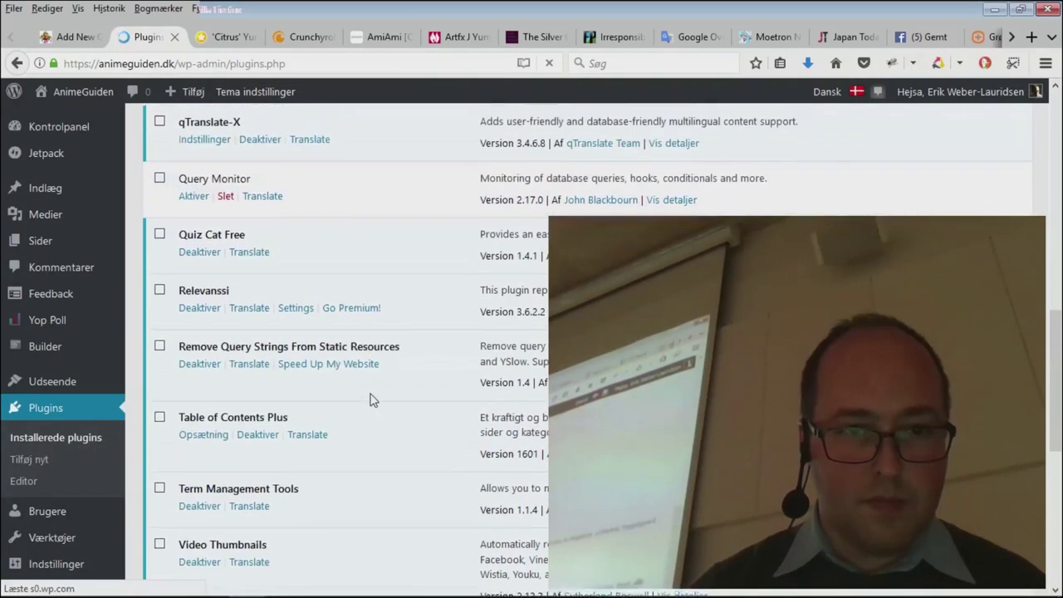
{"action": "scroll", "coordinate": [371, 400], "scroll_direction": "up", "scroll_amount": 1}
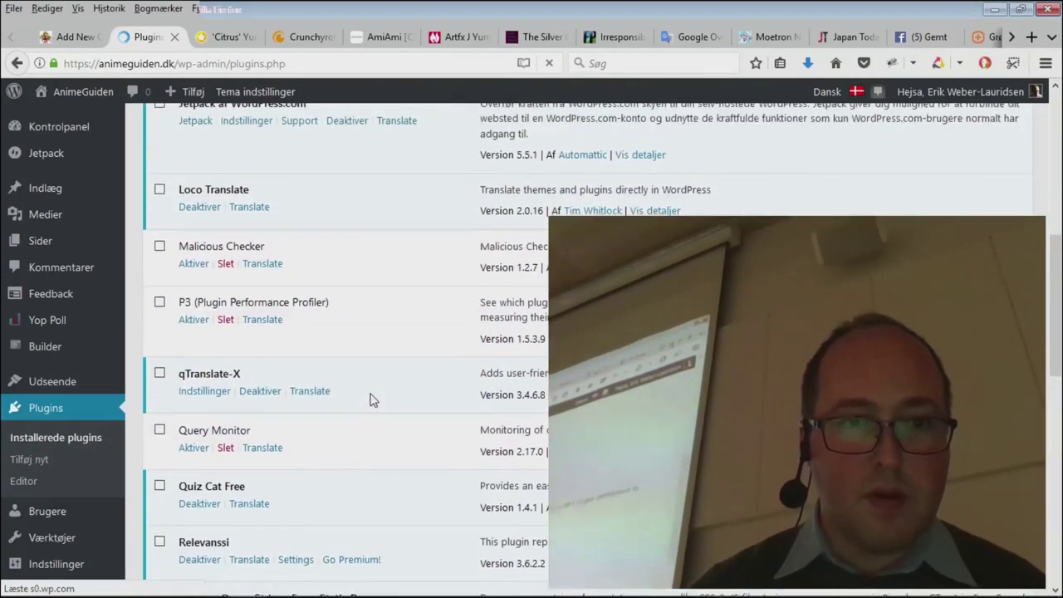
{"action": "scroll", "coordinate": [372, 399], "scroll_direction": "up", "scroll_amount": 6}
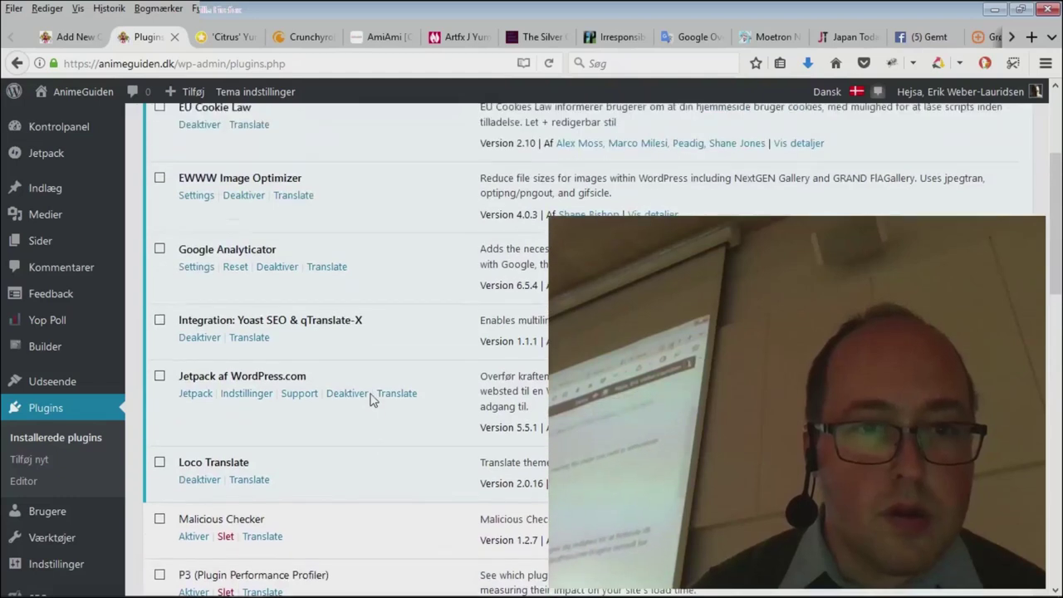
{"action": "scroll", "coordinate": [371, 400], "scroll_direction": "down", "scroll_amount": 14}
{"action": "scroll", "coordinate": [371, 400], "scroll_direction": "down", "scroll_amount": 7}
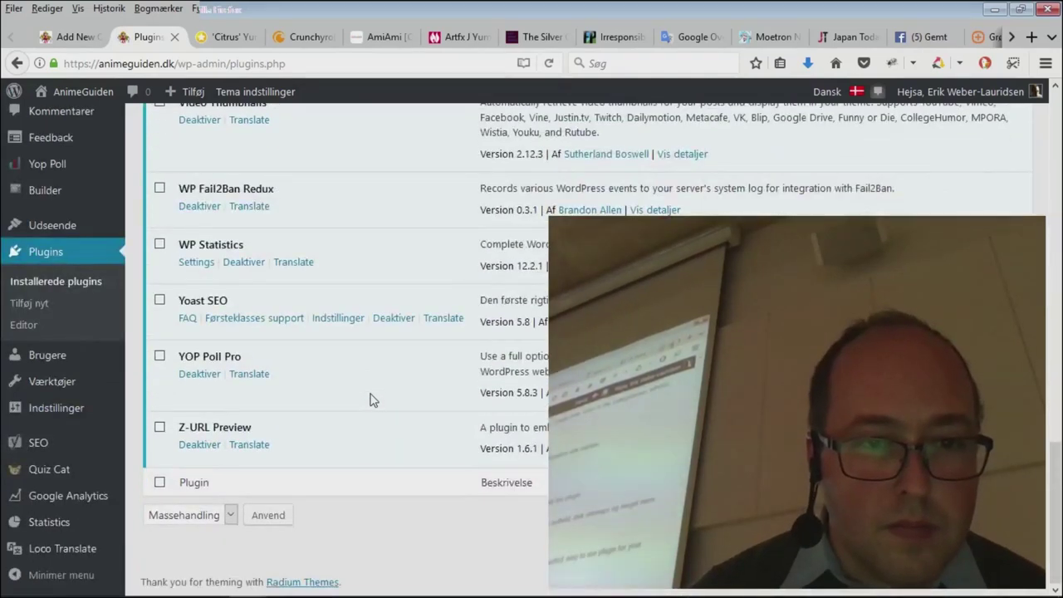
{"action": "scroll", "coordinate": [371, 399], "scroll_direction": "up", "scroll_amount": 3}
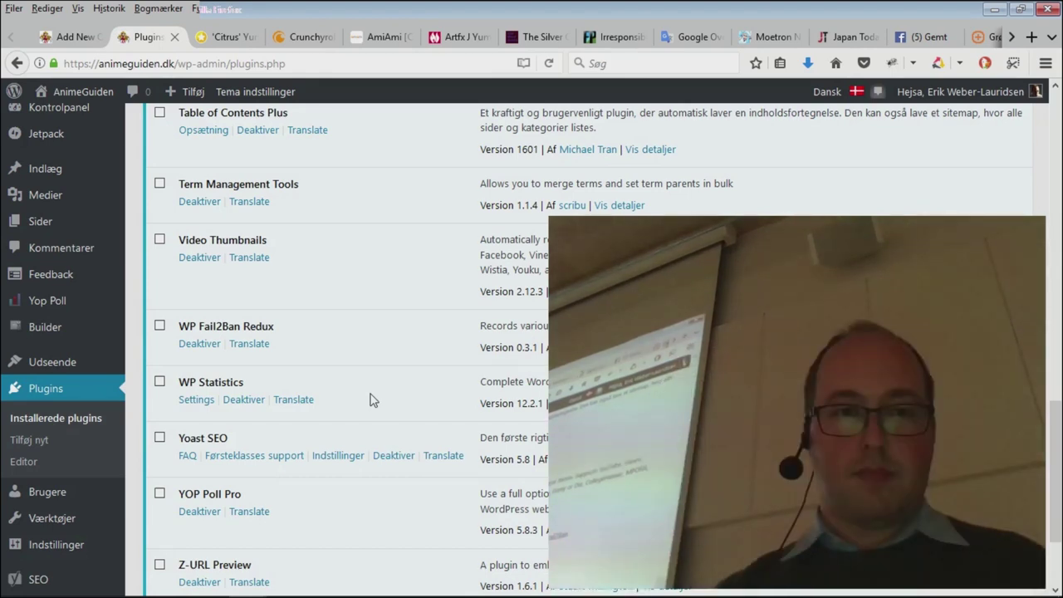
{"action": "scroll", "coordinate": [372, 399], "scroll_direction": "up", "scroll_amount": 7}
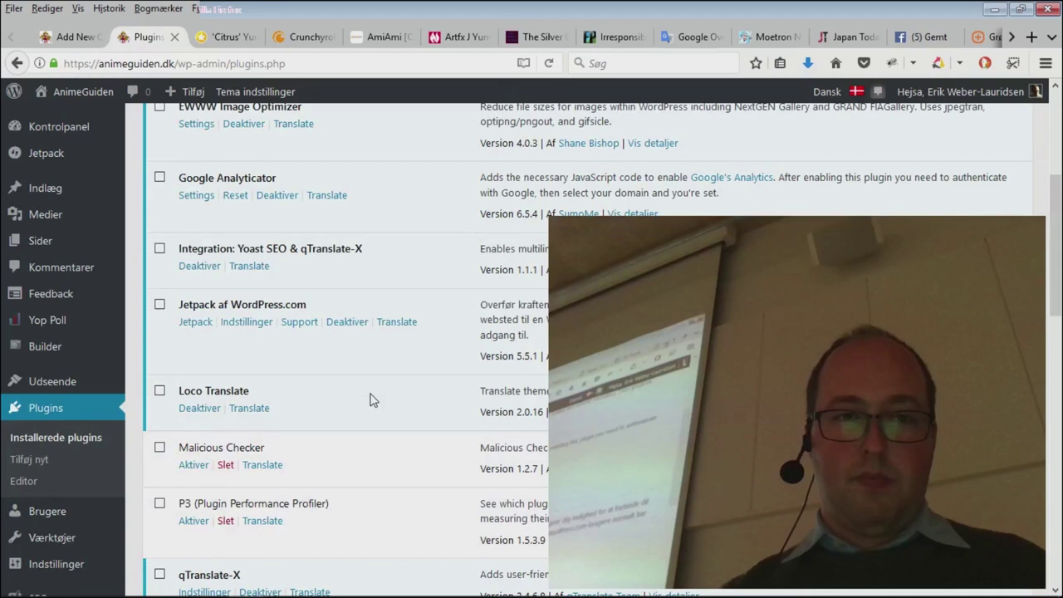
{"action": "scroll", "coordinate": [372, 399], "scroll_direction": "up", "scroll_amount": 3}
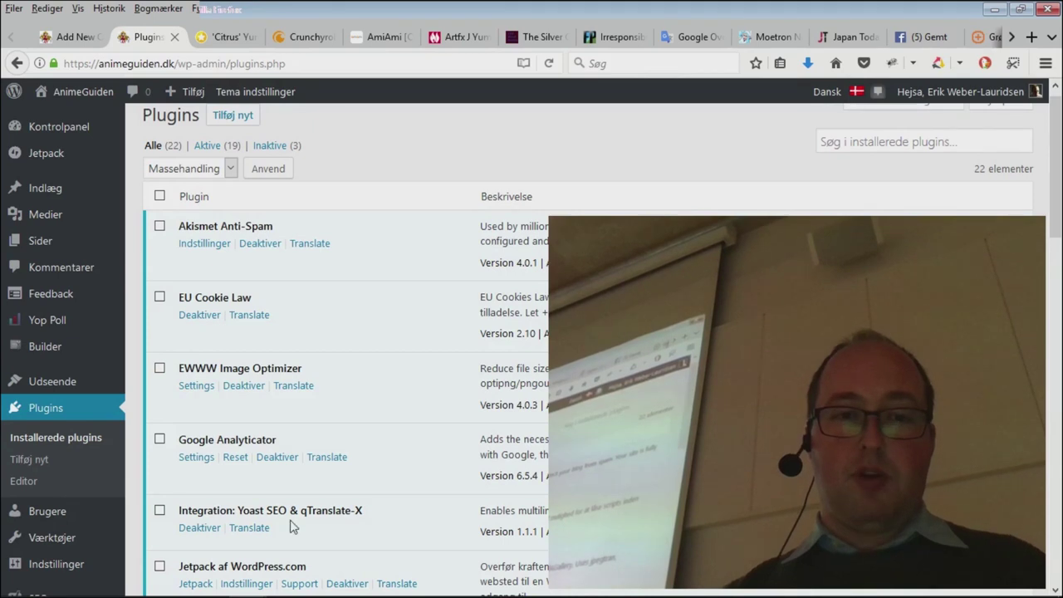
Step: Highlight "qTranslate-X" in the Yoast SEO integration plugin's name, and highlight the EU Cookie Law plugin's name
{"action": "left_click_drag", "start_coordinate": [299, 510], "coordinate": [376, 513]}
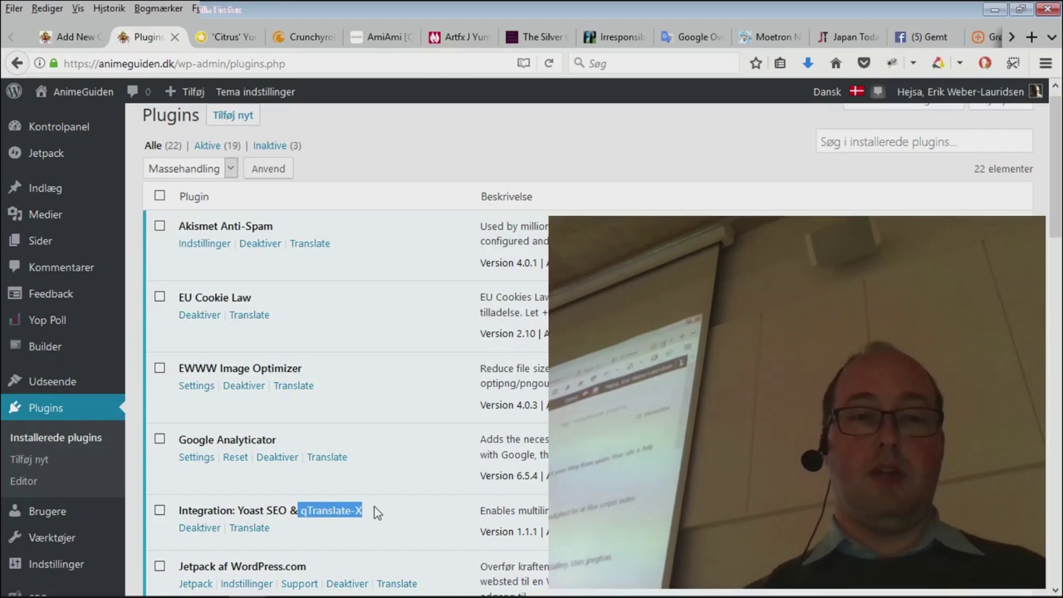
{"action": "scroll", "coordinate": [349, 324], "scroll_direction": "down", "scroll_amount": 1}
{"action": "left_click_drag", "start_coordinate": [254, 256], "coordinate": [177, 256]}
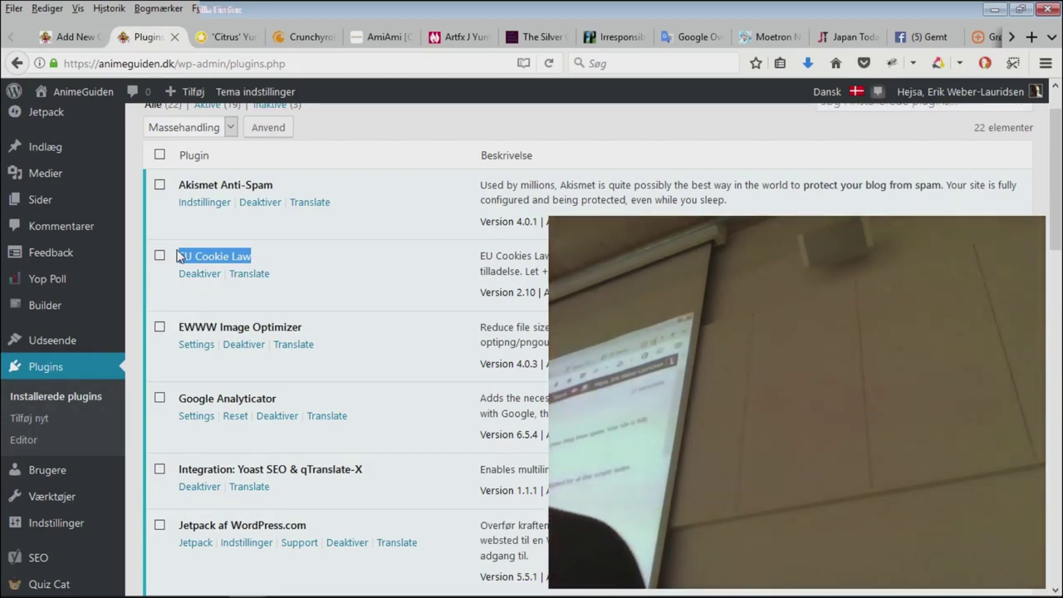
Step: Switch to the Chrome window showing the iul.dk article "EAL efterår 2017 WordPress introduktions kursus 3"
{"action": "key", "text": "alt+Tab"}
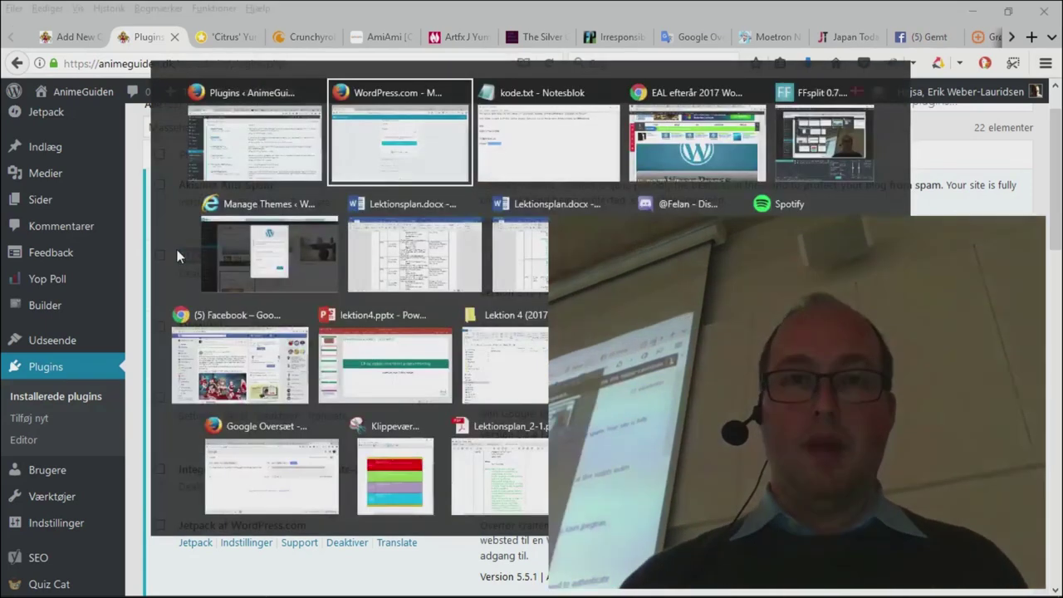
{"action": "key", "text": "alt+Tab"}
{"action": "key", "text": "alt+Tab"}
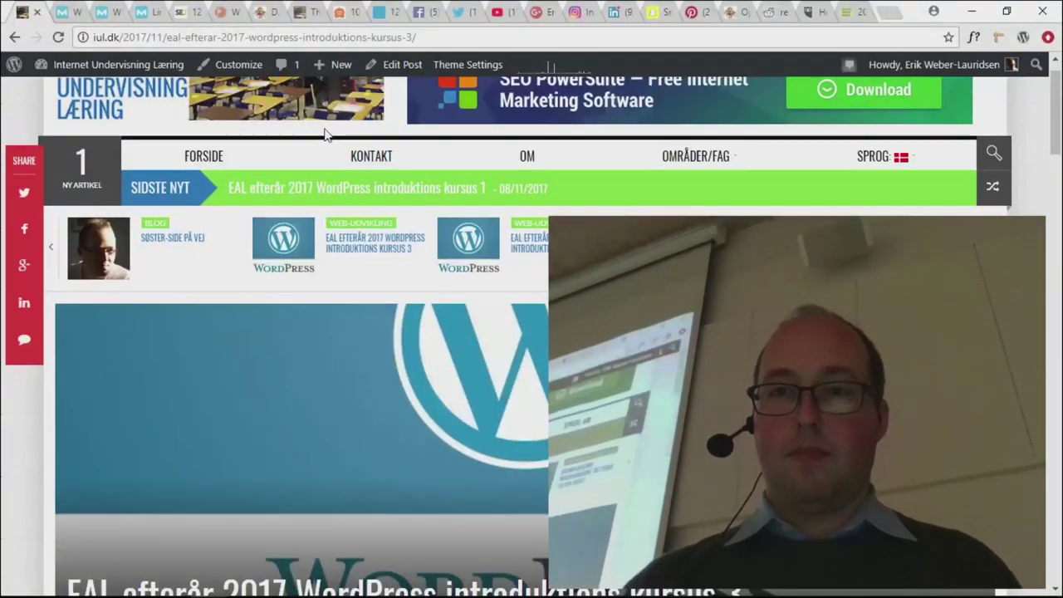
Step: Open iul.dk in a new tab and view its connection security, cookies and site permissions
{"action": "left_click", "coordinate": [888, 17]}
{"action": "type", "text": "iul.d"}
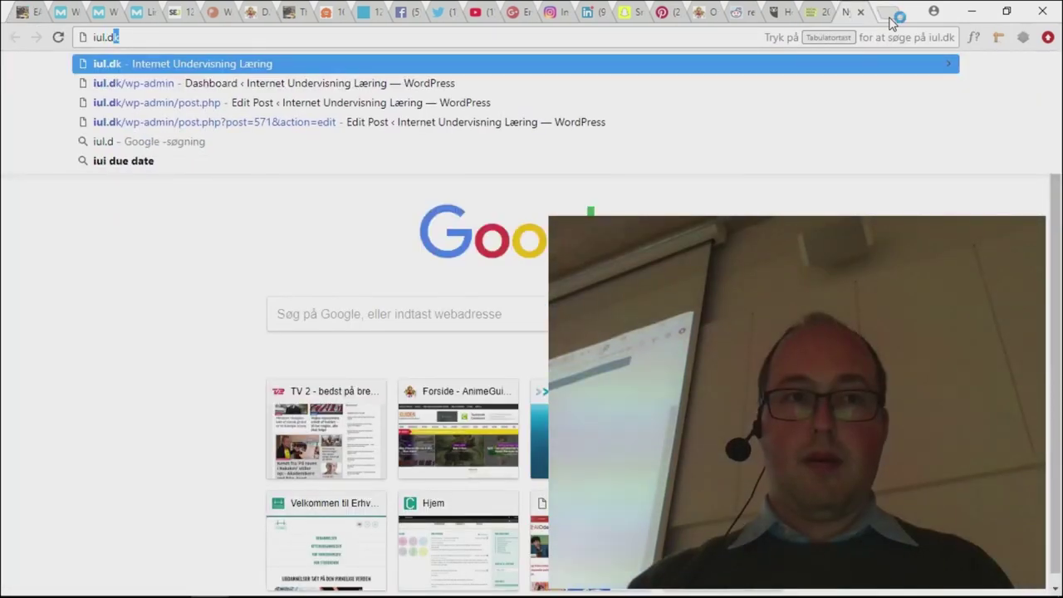
{"action": "key", "text": "Return"}
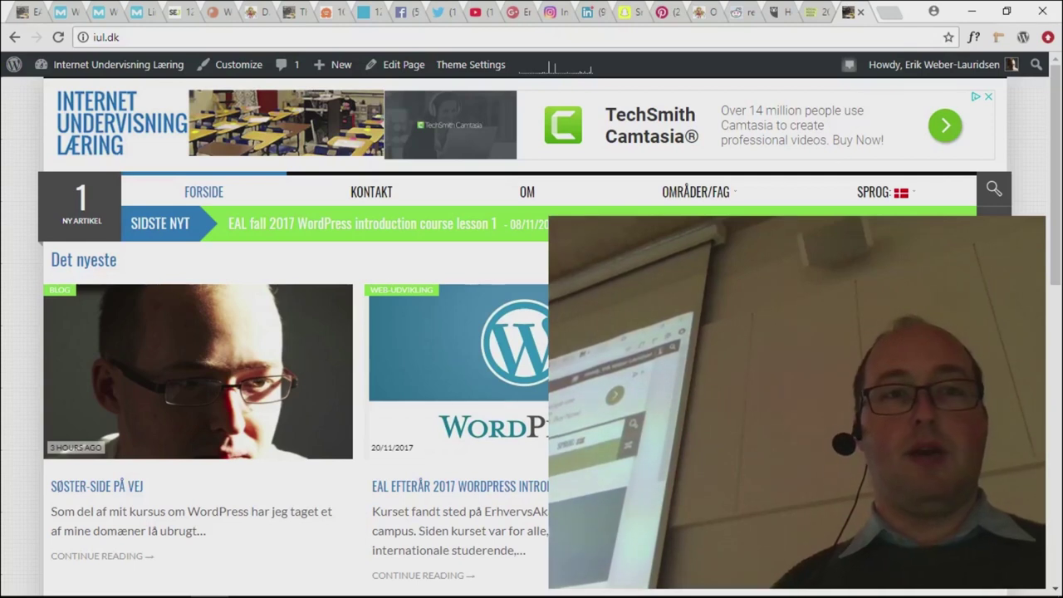
{"action": "left_click", "coordinate": [89, 40]}
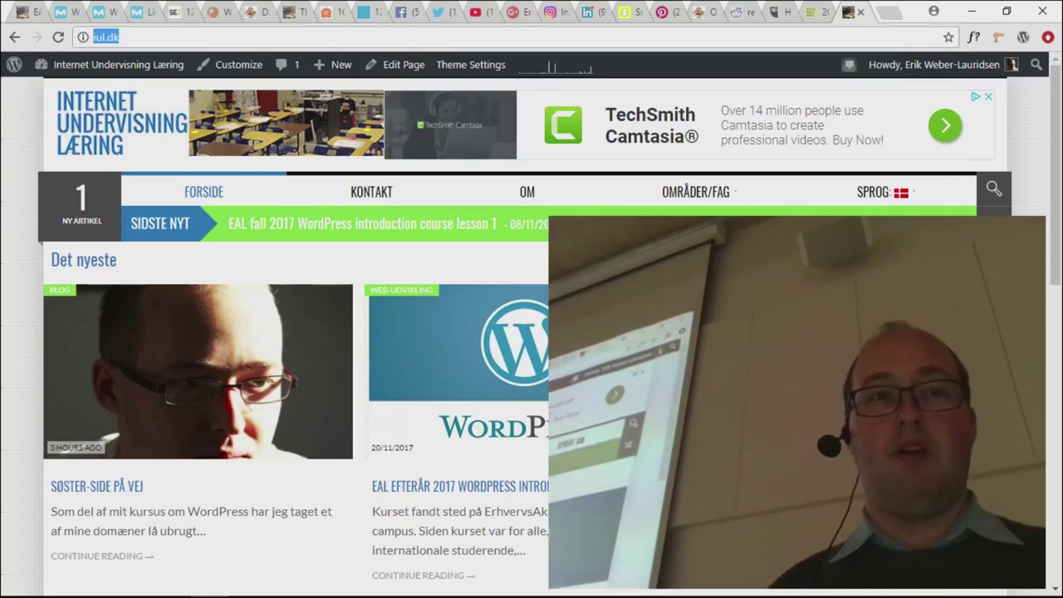
{"action": "left_click", "coordinate": [82, 39]}
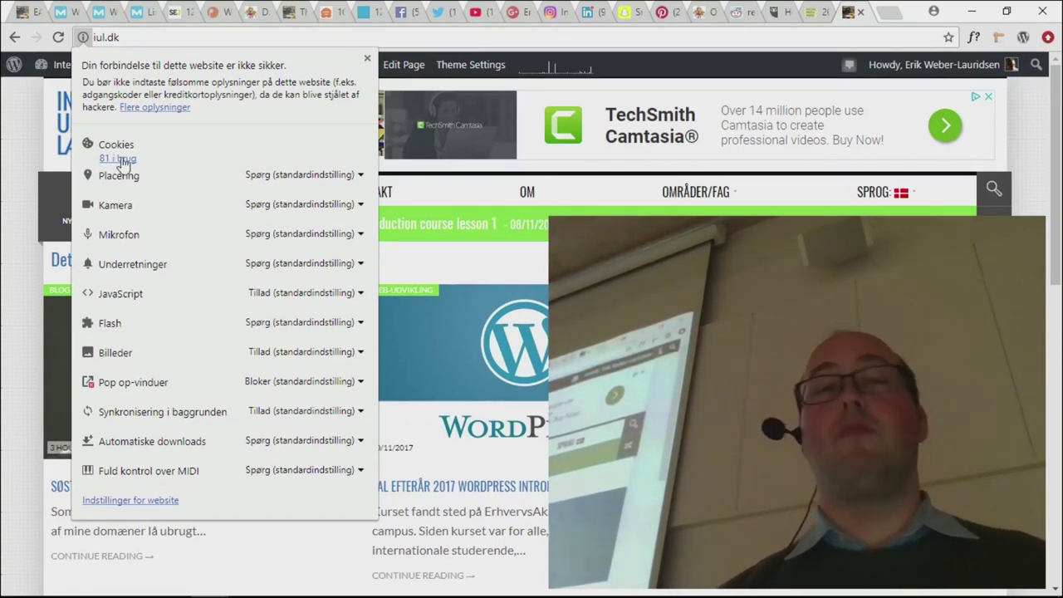
Step: Open facebook.com in the same tab and view its connection security and cookie information
{"action": "key", "text": "ctrl+l"}
{"action": "type", "text": "facebook.com"}
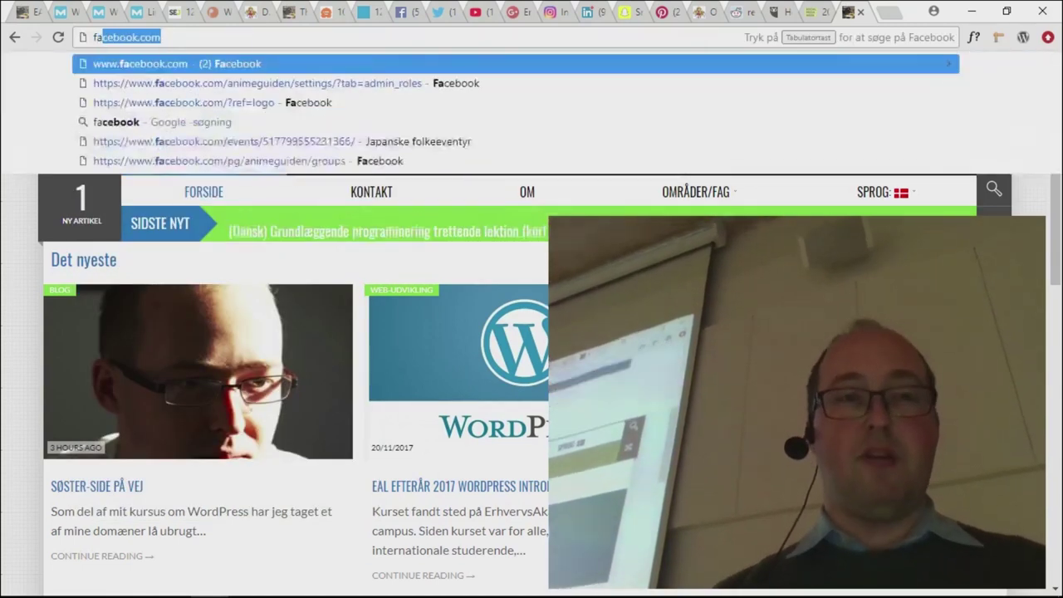
{"action": "key", "text": "Return"}
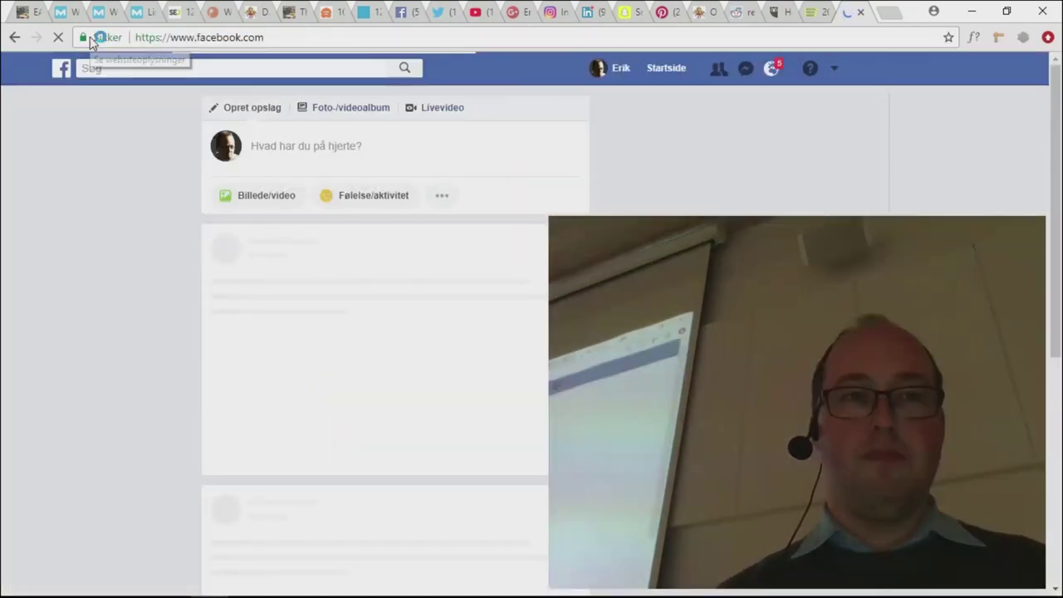
{"action": "left_click", "coordinate": [101, 38]}
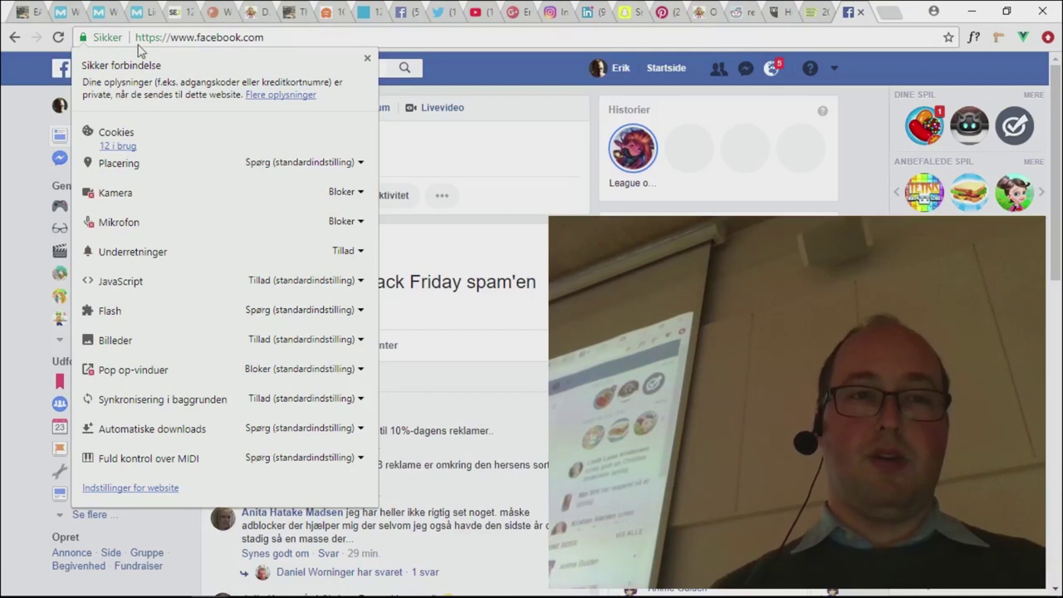
Step: Replace the Facebook address with gmail.com and load Gmail in the same tab
{"action": "left_click", "coordinate": [196, 38]}
{"action": "left_click", "coordinate": [196, 37]}
{"action": "triple_click", "coordinate": [196, 37]}
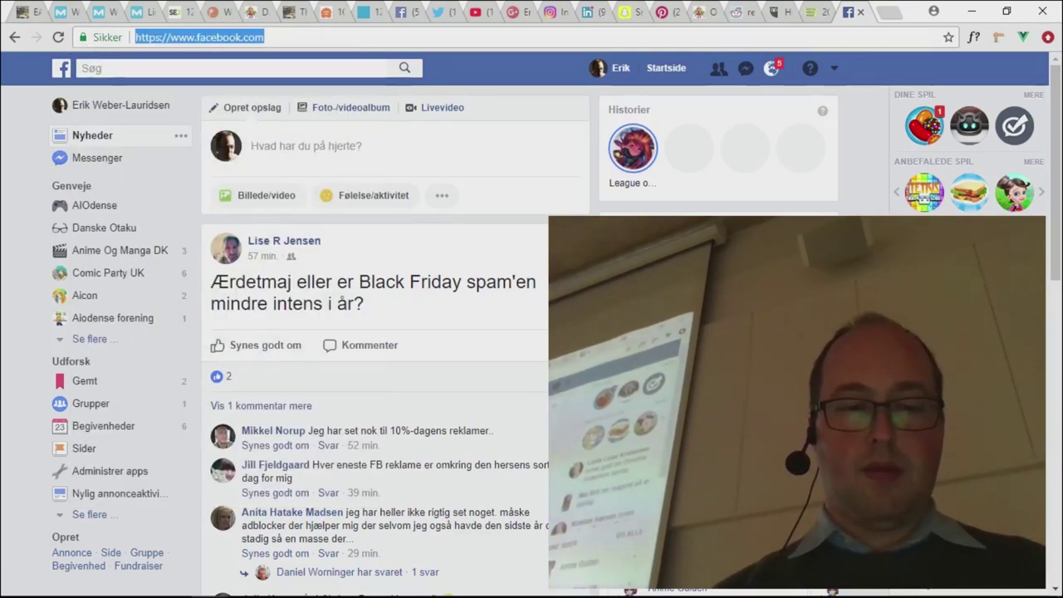
{"action": "type", "text": "gma"}
{"action": "key", "text": "Return"}
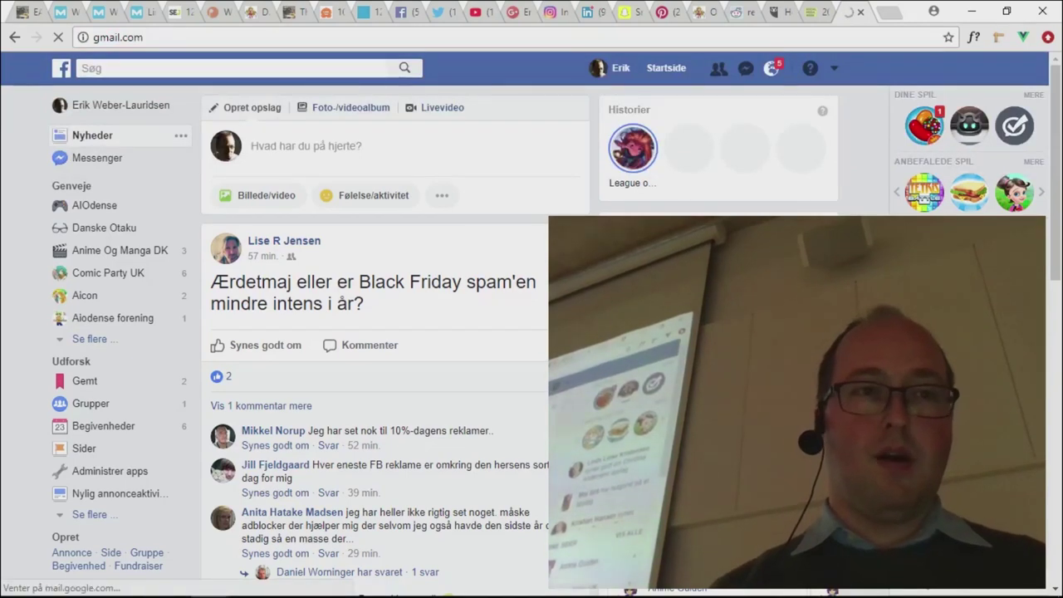
{"action": "left_click", "coordinate": [126, 41]}
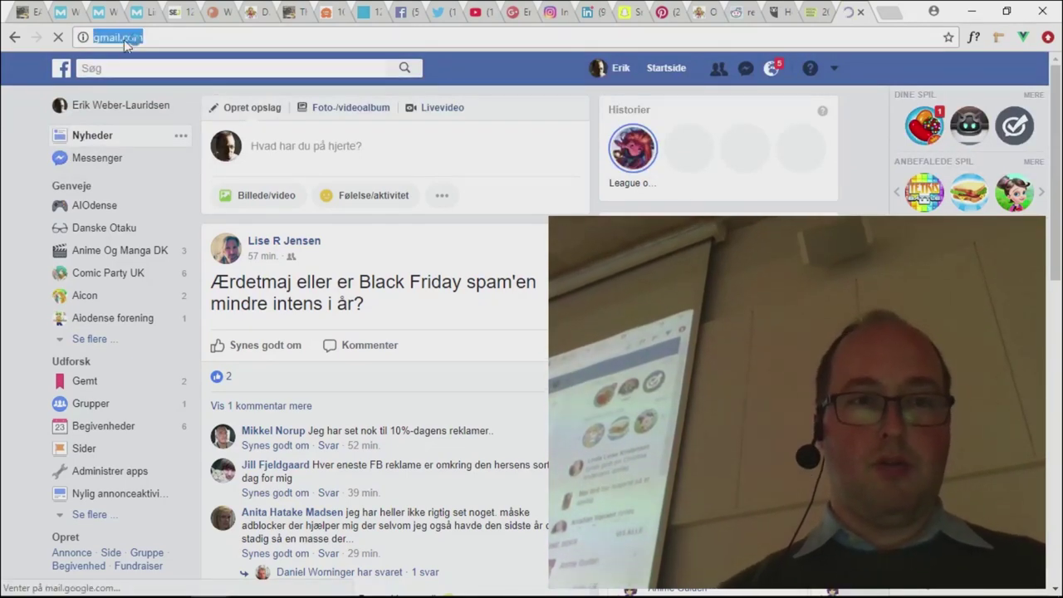
{"action": "left_click", "coordinate": [122, 38]}
Step: Load Google's home page in place of Gmail and view its connection security and cookie information
{"action": "left_click", "coordinate": [200, 46]}
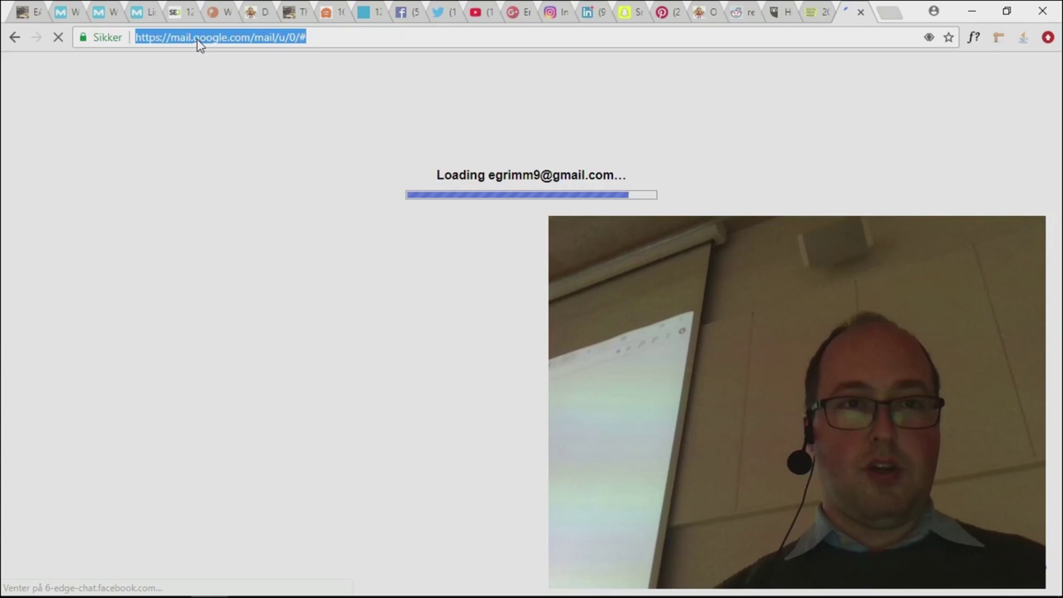
{"action": "type", "text": "google"}
{"action": "key", "text": "Return"}
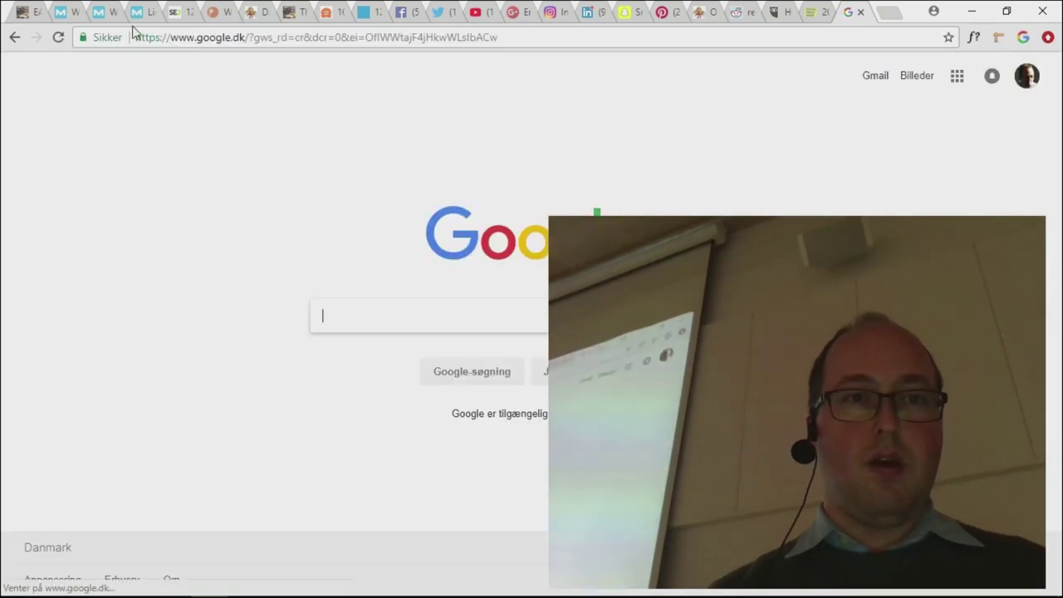
{"action": "left_click", "coordinate": [83, 34]}
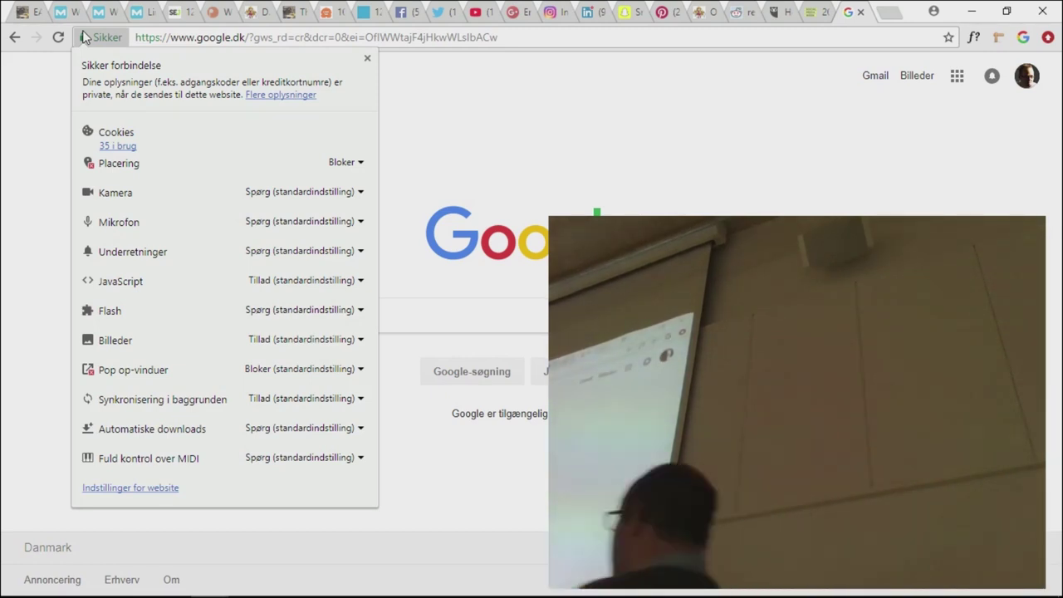
{"action": "left_click", "coordinate": [82, 32]}
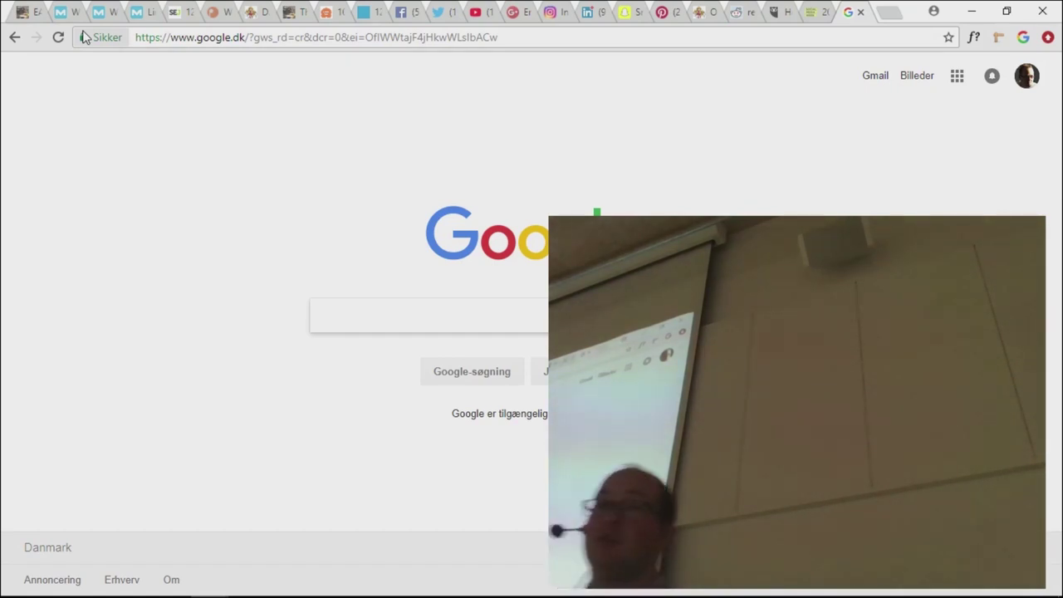
Step: Close the Google tab and open the EU Cookie Law settings in AnimeGuiden's admin in the Firefox window
{"action": "key", "text": "ctrl+w"}
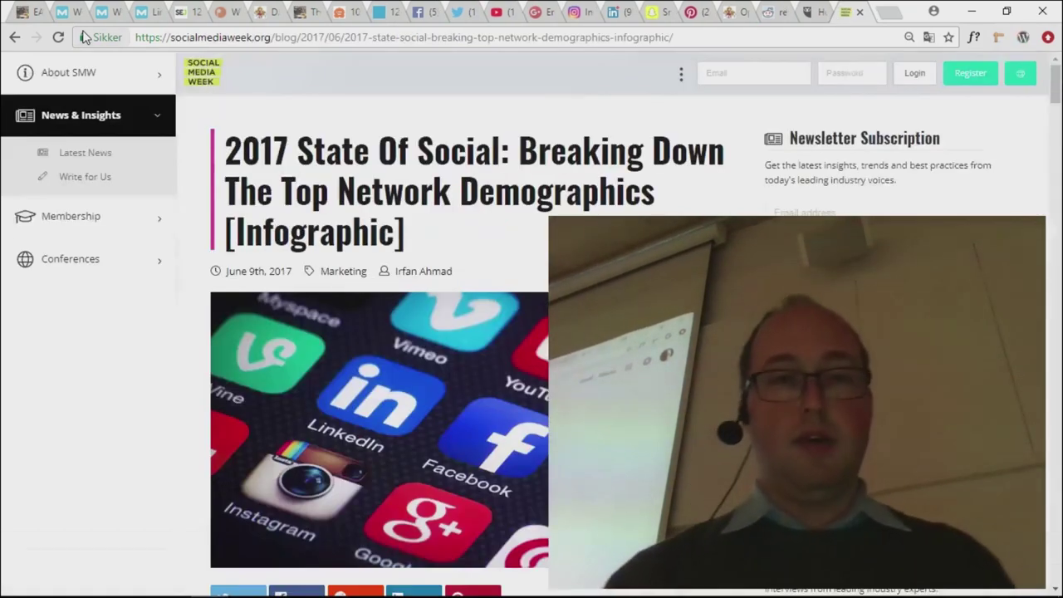
{"action": "key", "text": "alt+Tab"}
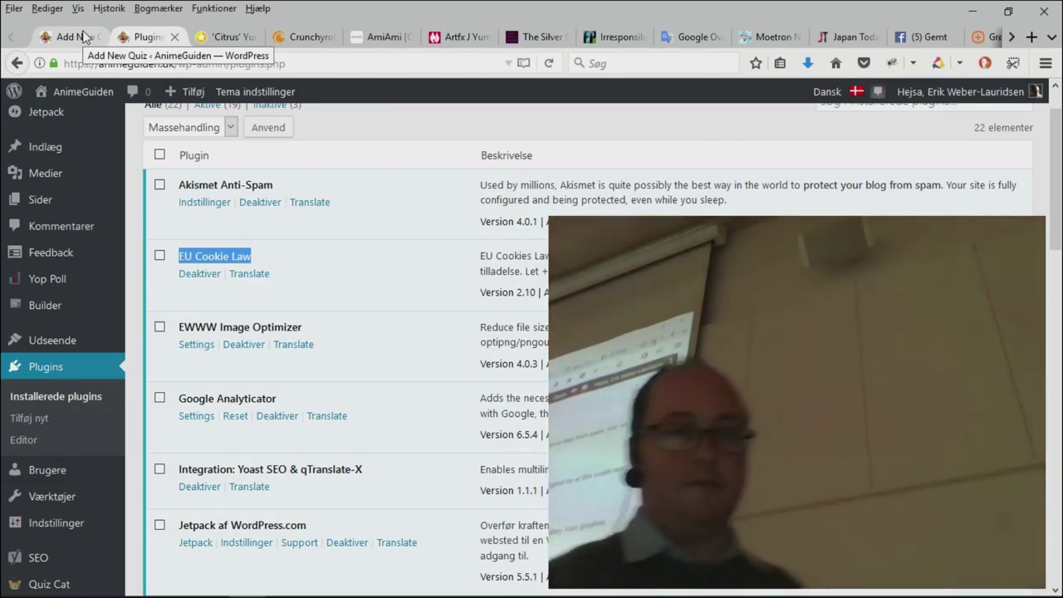
{"action": "scroll", "coordinate": [67, 366], "scroll_direction": "down", "scroll_amount": 10}
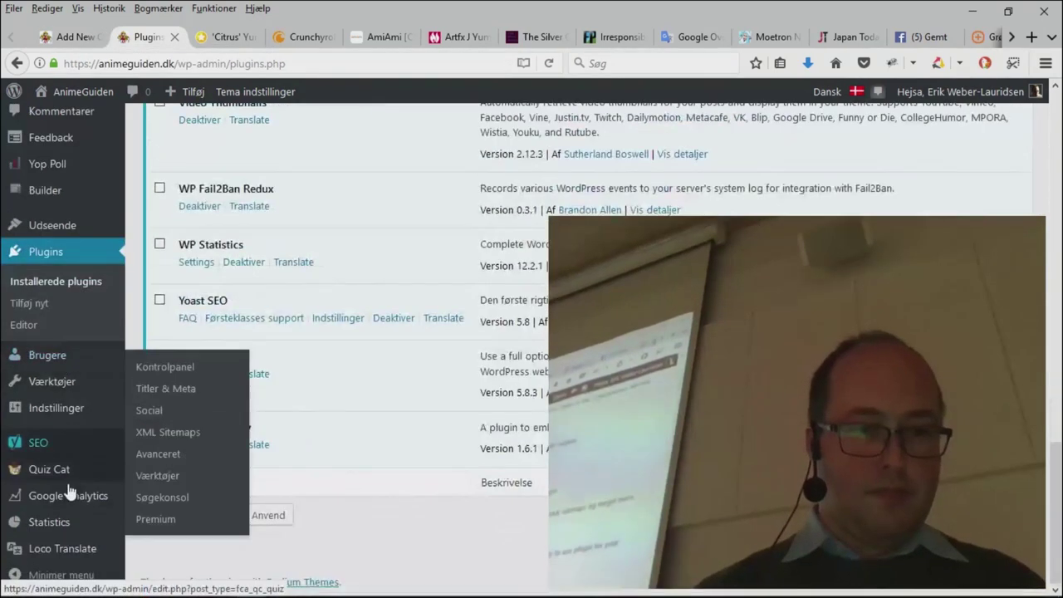
{"action": "mouse_move", "coordinate": [66, 422]}
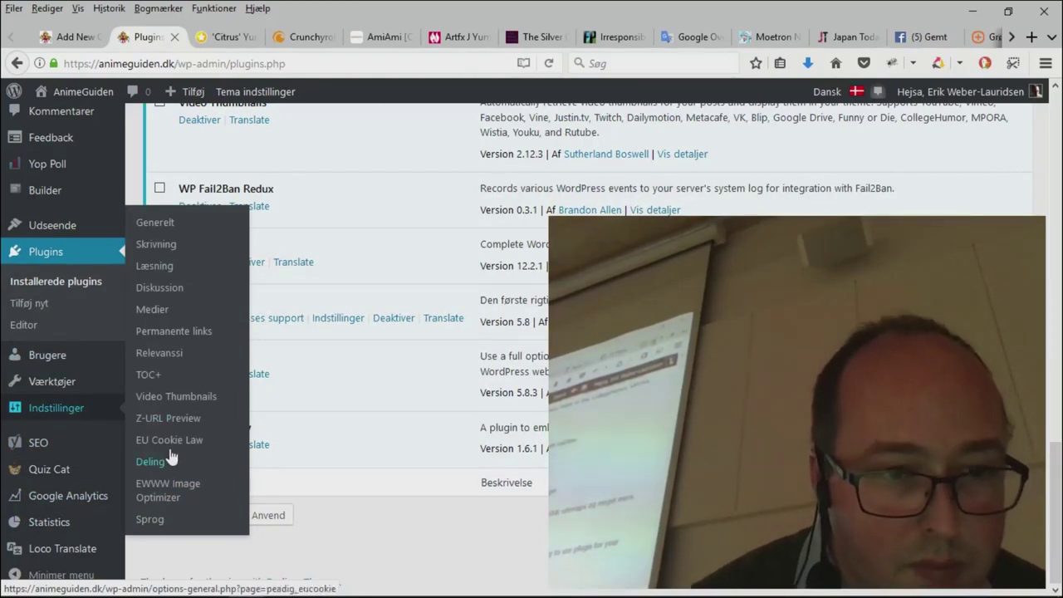
{"action": "left_click", "coordinate": [143, 440]}
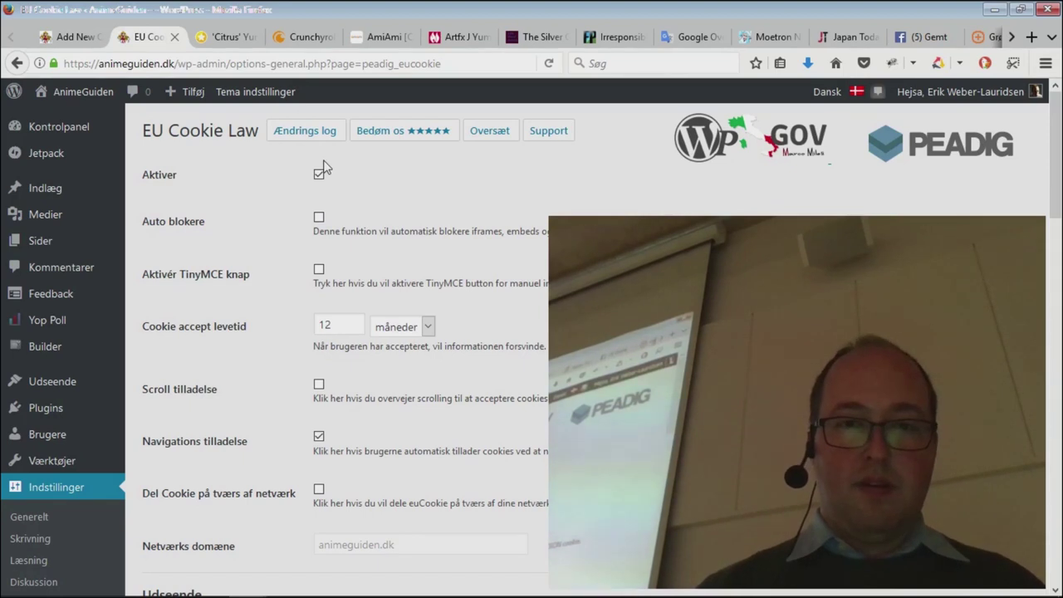
Step: Examine the EU Cookie Law activation, cookie lifetime, consent and appearance settings, including the available banner positions
{"action": "scroll", "coordinate": [531, 345], "scroll_direction": "down", "scroll_amount": 3}
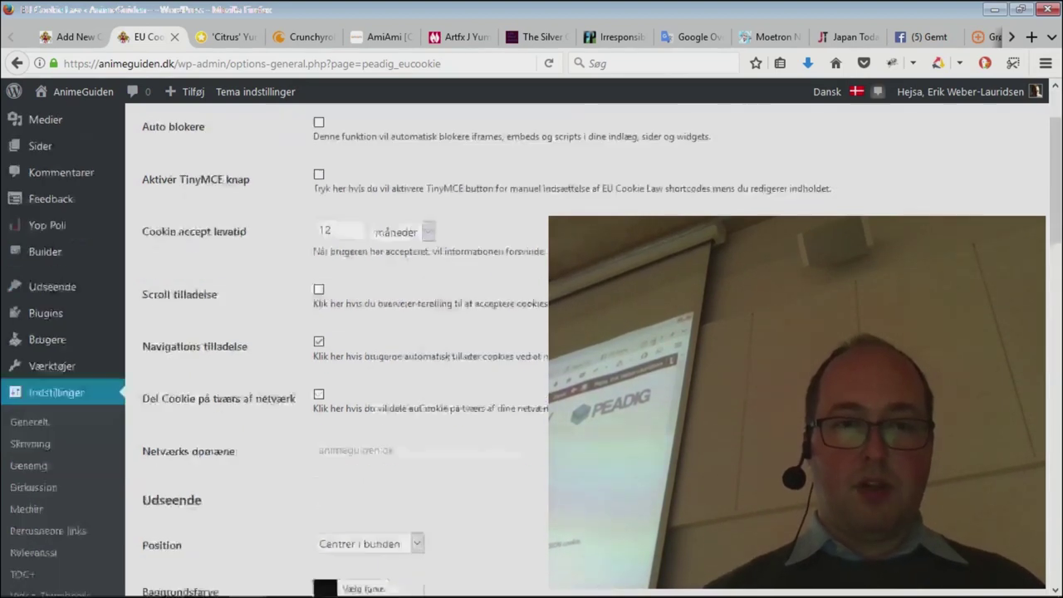
{"action": "scroll", "coordinate": [531, 349], "scroll_direction": "up", "scroll_amount": 1}
{"action": "scroll", "coordinate": [531, 349], "scroll_direction": "down", "scroll_amount": 1}
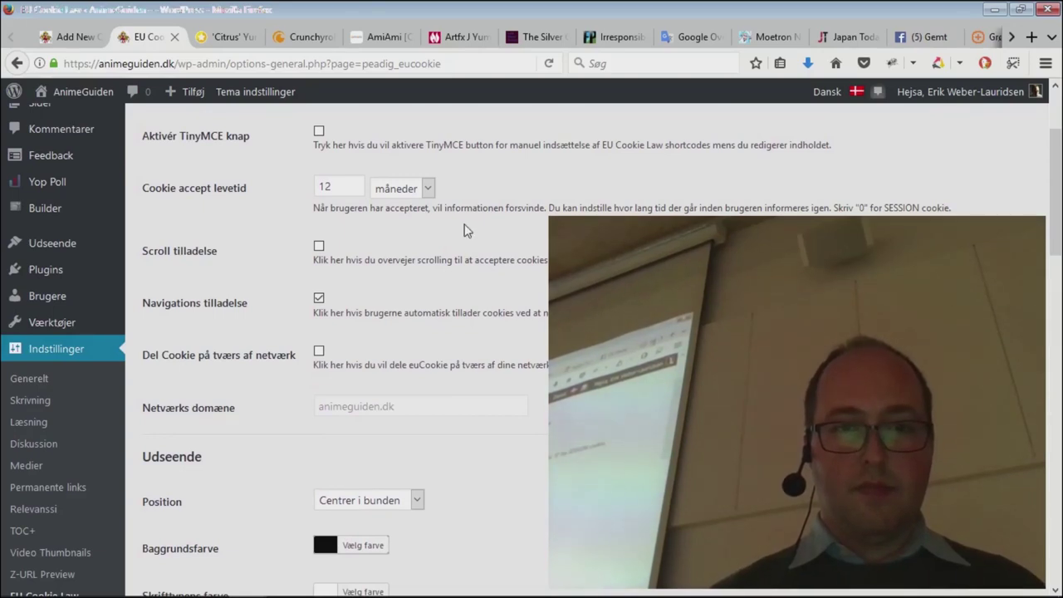
{"action": "scroll", "coordinate": [451, 270], "scroll_direction": "up", "scroll_amount": 3}
{"action": "scroll", "coordinate": [451, 271], "scroll_direction": "down", "scroll_amount": 2}
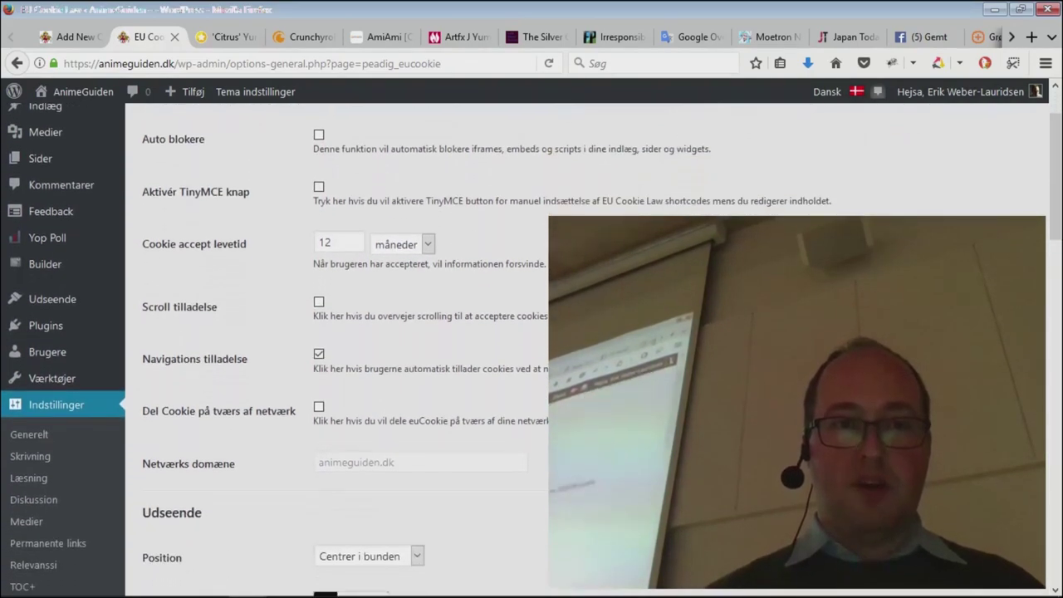
{"action": "scroll", "coordinate": [453, 271], "scroll_direction": "down", "scroll_amount": 5}
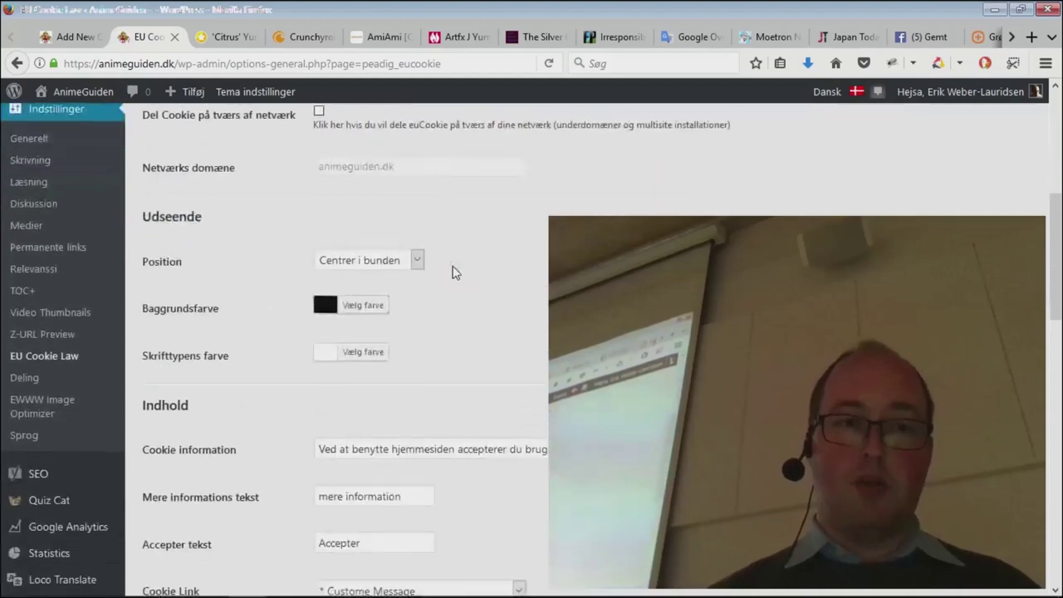
{"action": "scroll", "coordinate": [453, 272], "scroll_direction": "up", "scroll_amount": 2}
{"action": "scroll", "coordinate": [453, 272], "scroll_direction": "down", "scroll_amount": 4}
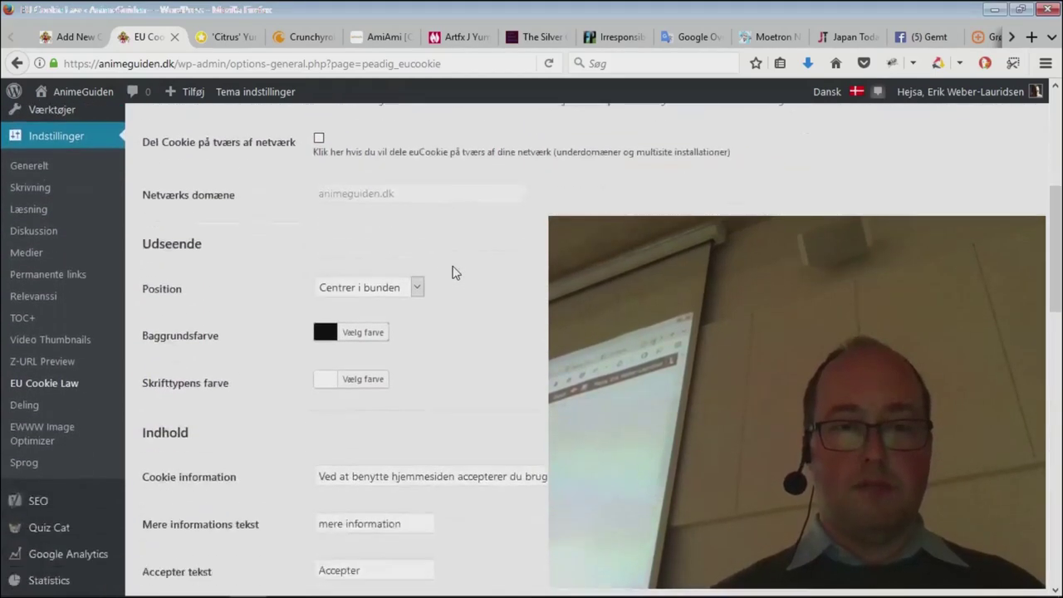
{"action": "scroll", "coordinate": [456, 272], "scroll_direction": "down", "scroll_amount": 1}
{"action": "key", "text": "alt"}
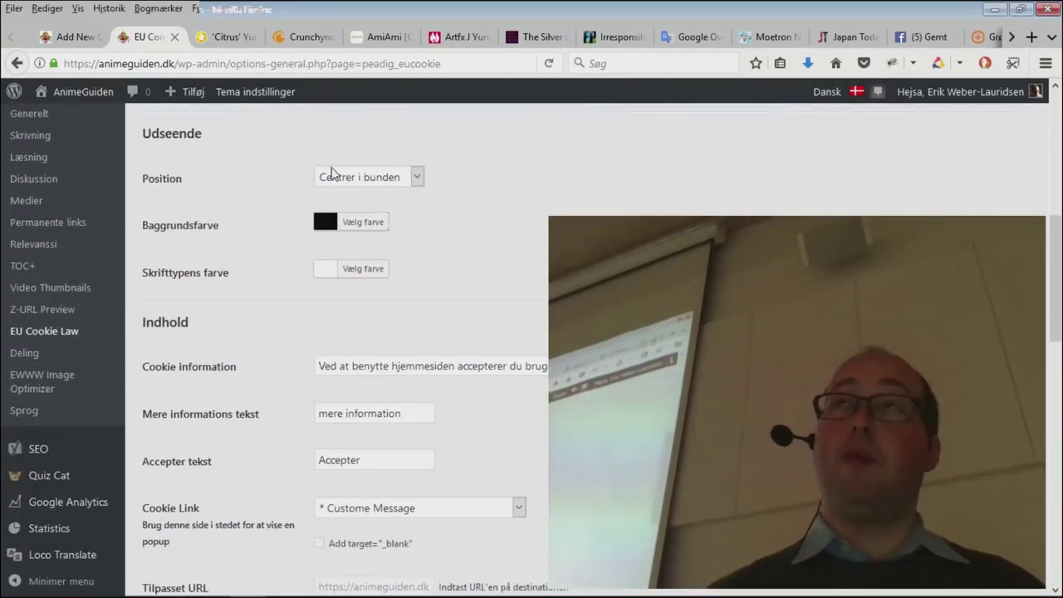
{"action": "left_click", "coordinate": [330, 176]}
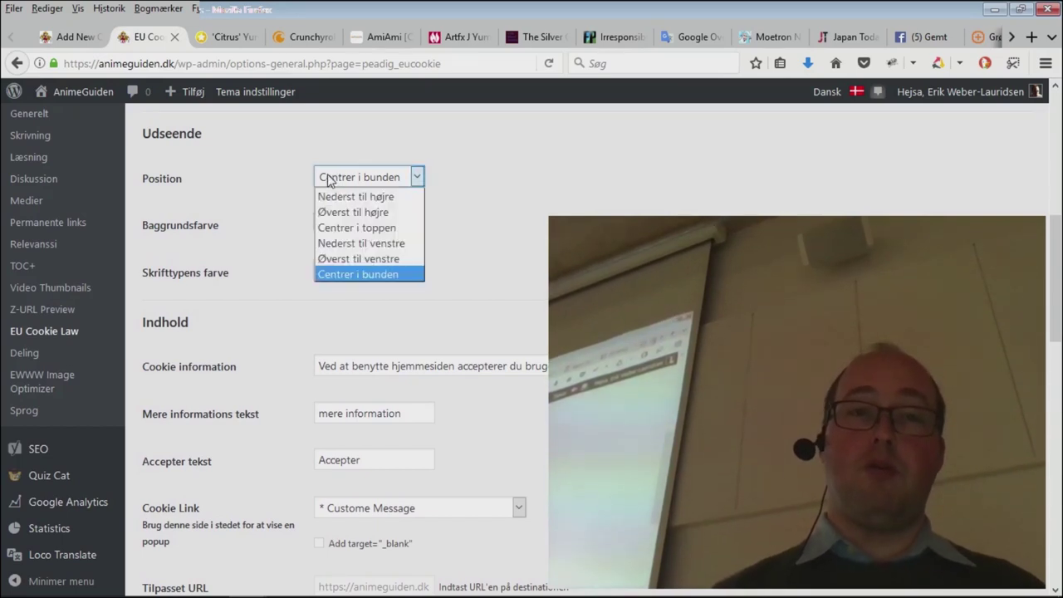
{"action": "left_click", "coordinate": [329, 177]}
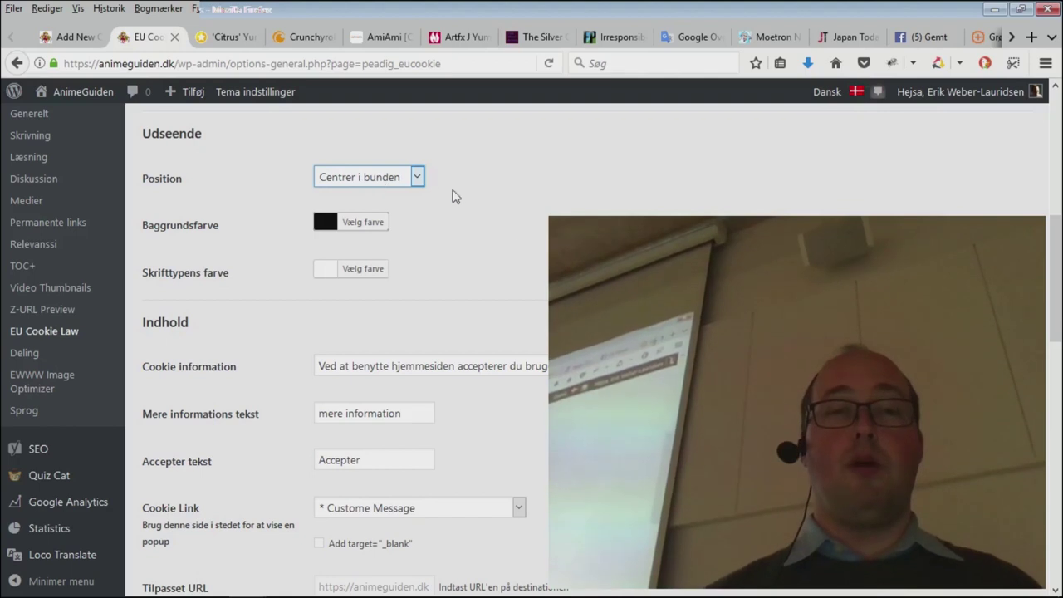
Step: Look through the cookie notice's content fields, popup text, blocked code message and [cookie-control] shortcode messages
{"action": "scroll", "coordinate": [544, 269], "scroll_direction": "down", "scroll_amount": 4}
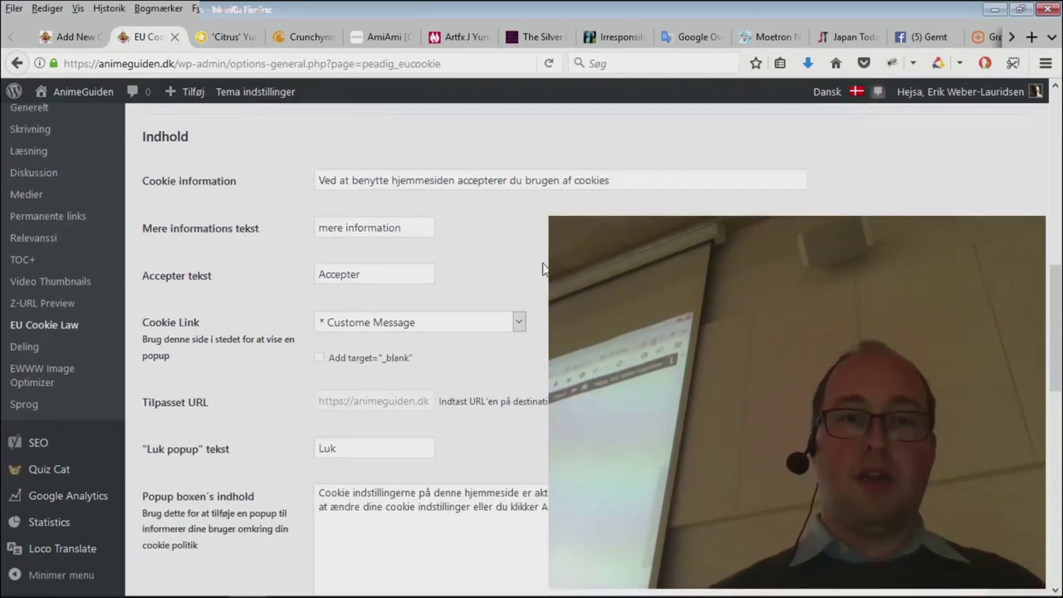
{"action": "scroll", "coordinate": [544, 269], "scroll_direction": "down", "scroll_amount": 2}
{"action": "scroll", "coordinate": [544, 269], "scroll_direction": "down", "scroll_amount": 1}
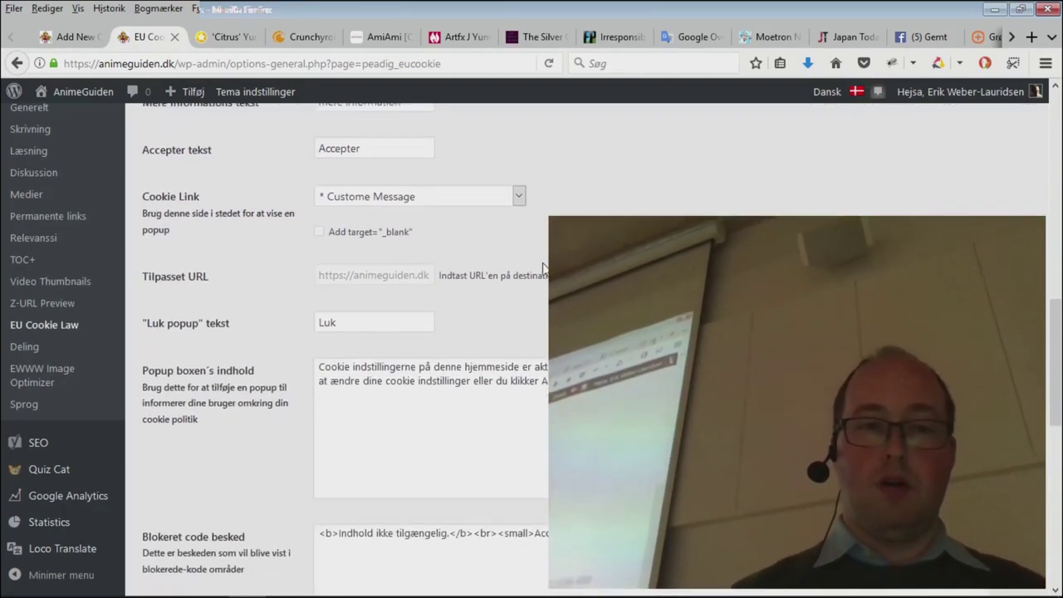
{"action": "scroll", "coordinate": [544, 269], "scroll_direction": "down", "scroll_amount": 3}
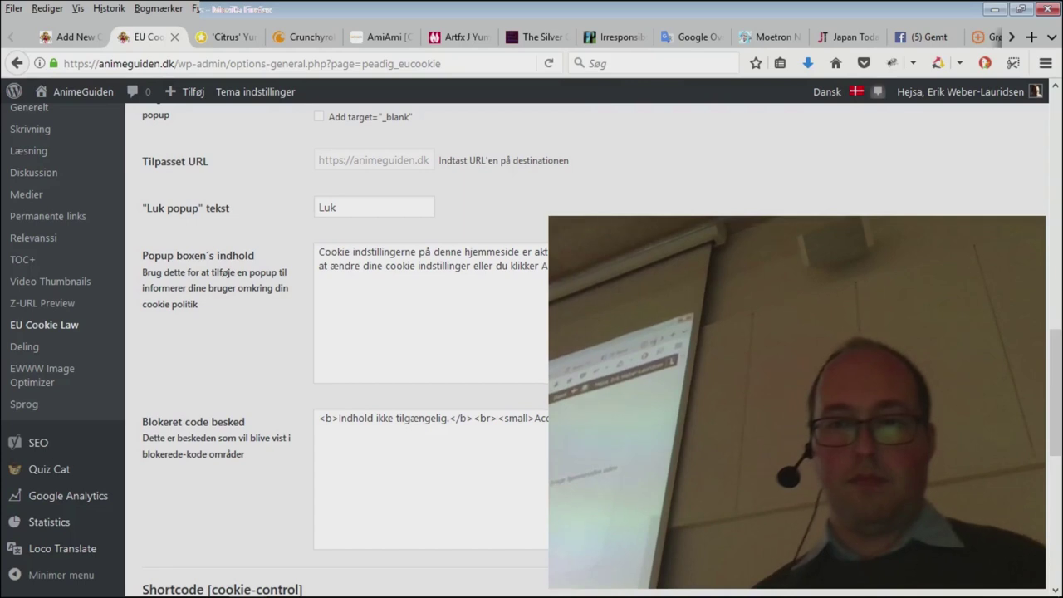
{"action": "scroll", "coordinate": [544, 349], "scroll_direction": "down", "scroll_amount": 5}
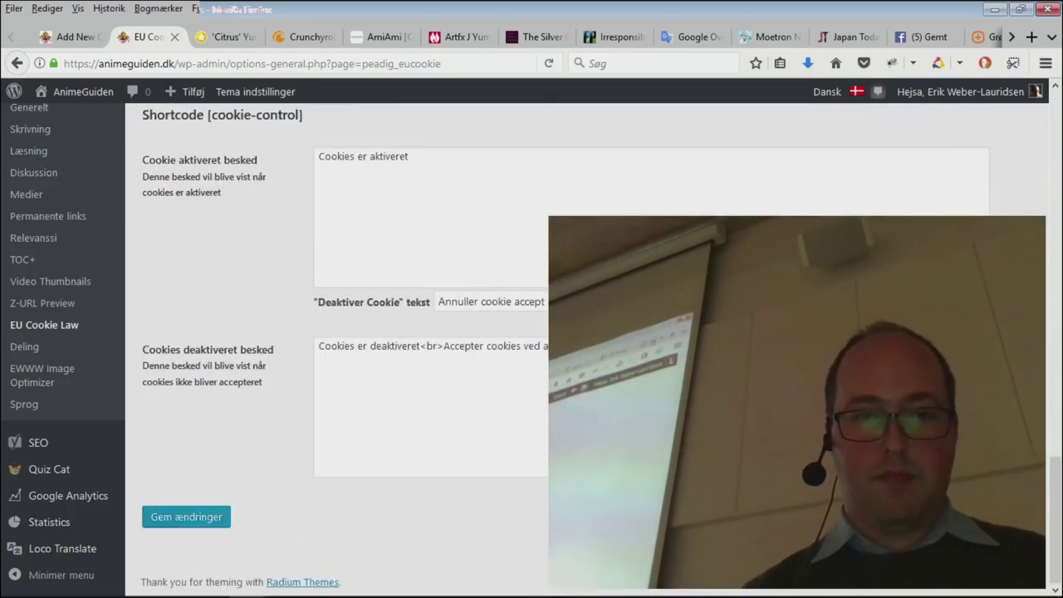
Step: Close AnimeGuiden's EU Cookie Law tab and return from the WordPress.com login page to opgvr.dk's Plugins page in the other Firefox window
{"action": "left_click", "coordinate": [175, 37]}
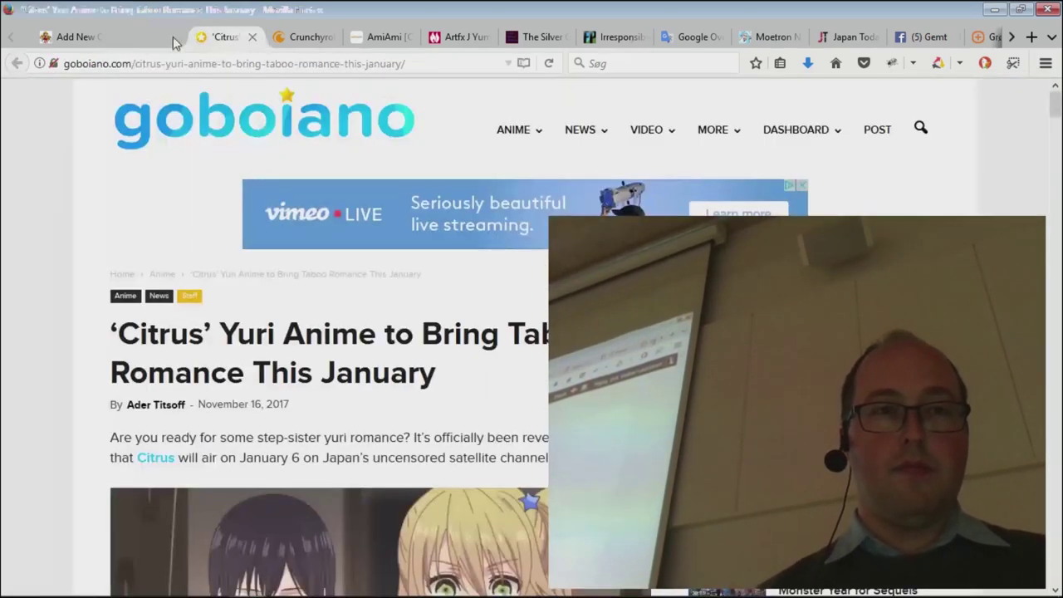
{"action": "left_click", "coordinate": [77, 38]}
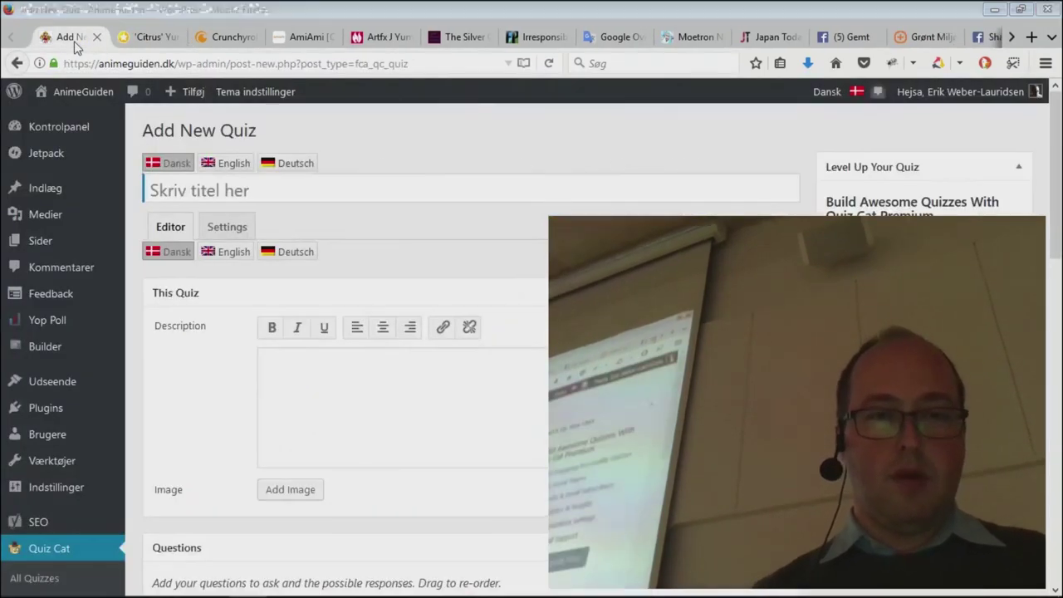
{"action": "key", "text": "alt+Tab"}
{"action": "key", "text": "alt+Tab"}
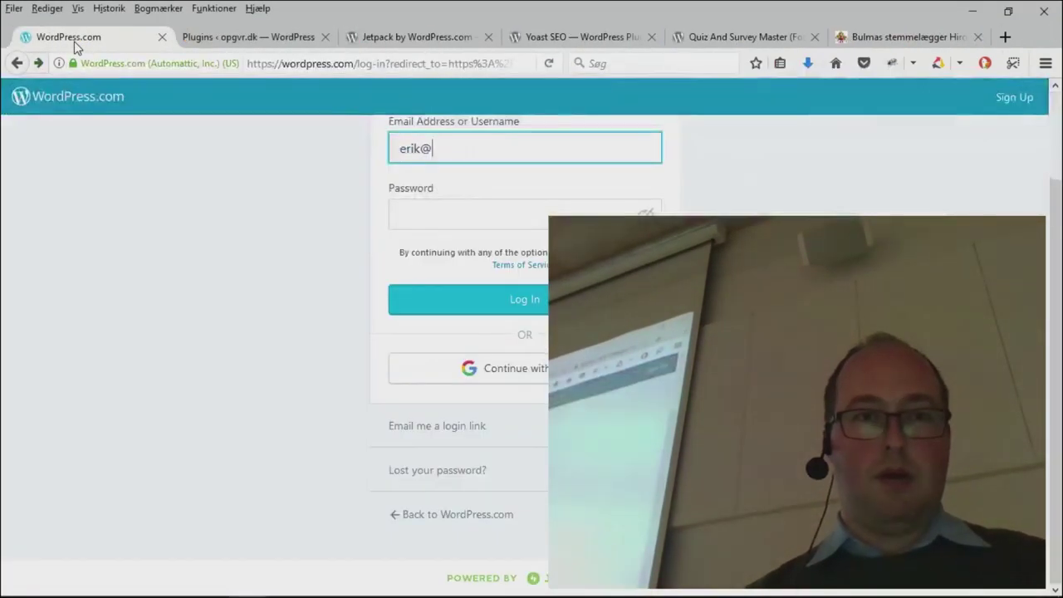
{"action": "left_click", "coordinate": [17, 64]}
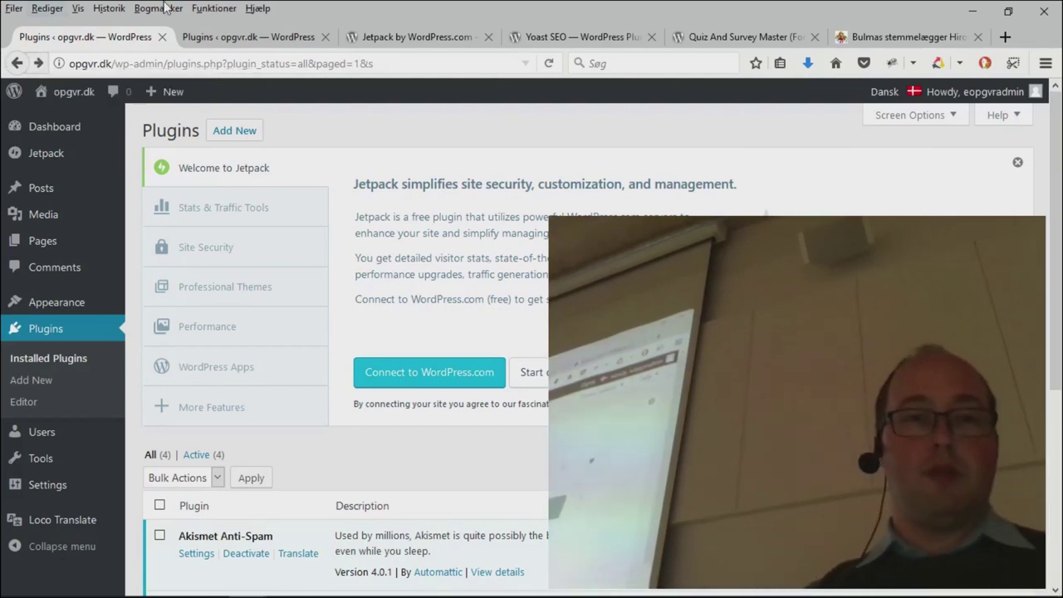
Step: View Jetpack's Stats & Traffic Tools introduction on opgvr.dk, and open the Jetpack dashboard in AnimeGuiden's admin in the other Firefox window
{"action": "left_click", "coordinate": [238, 212]}
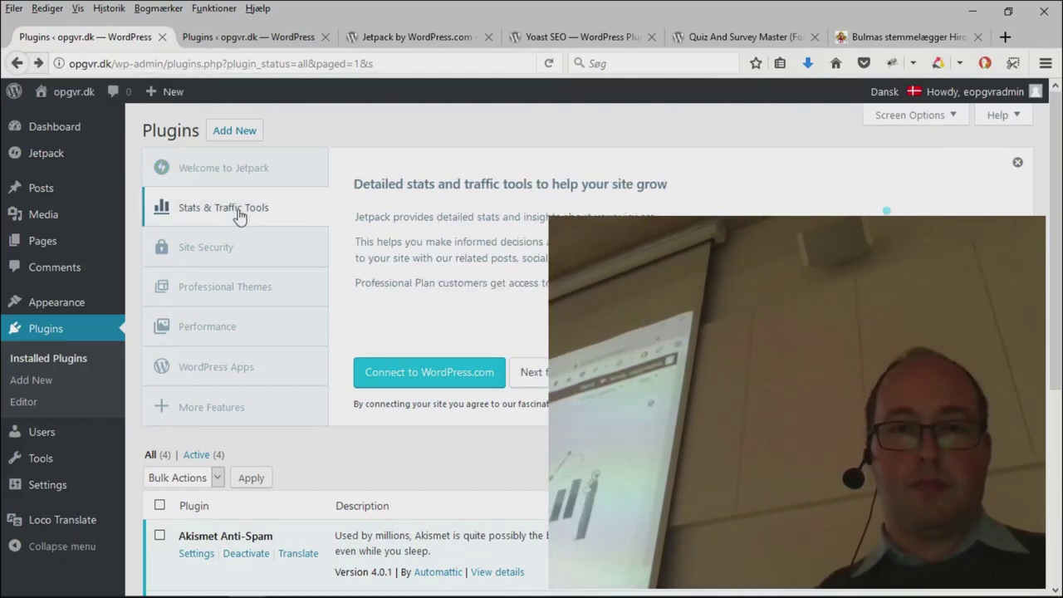
{"action": "key", "text": "alt+Tab"}
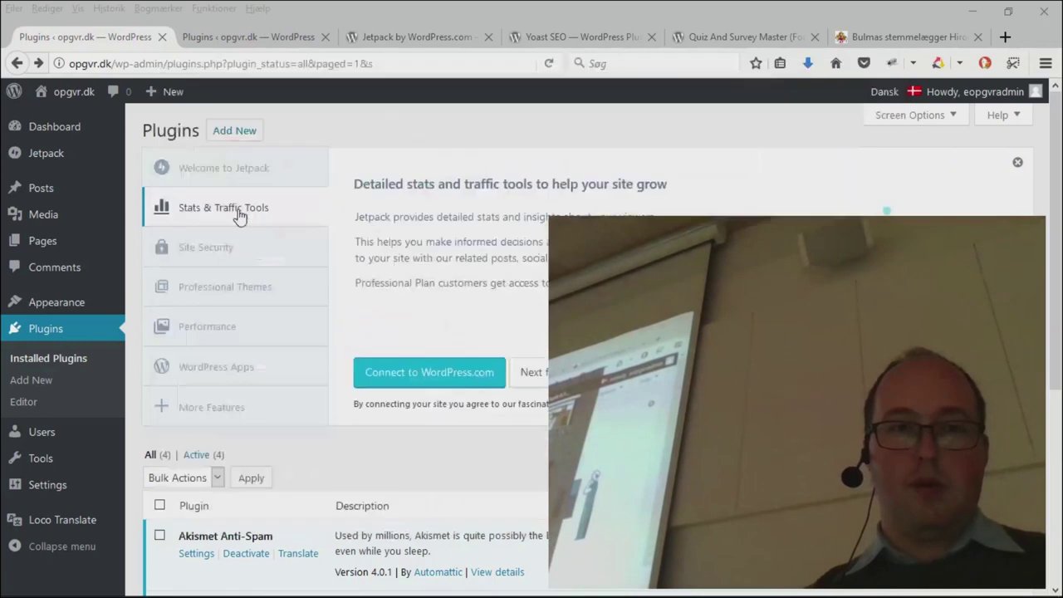
{"action": "left_click", "coordinate": [70, 168]}
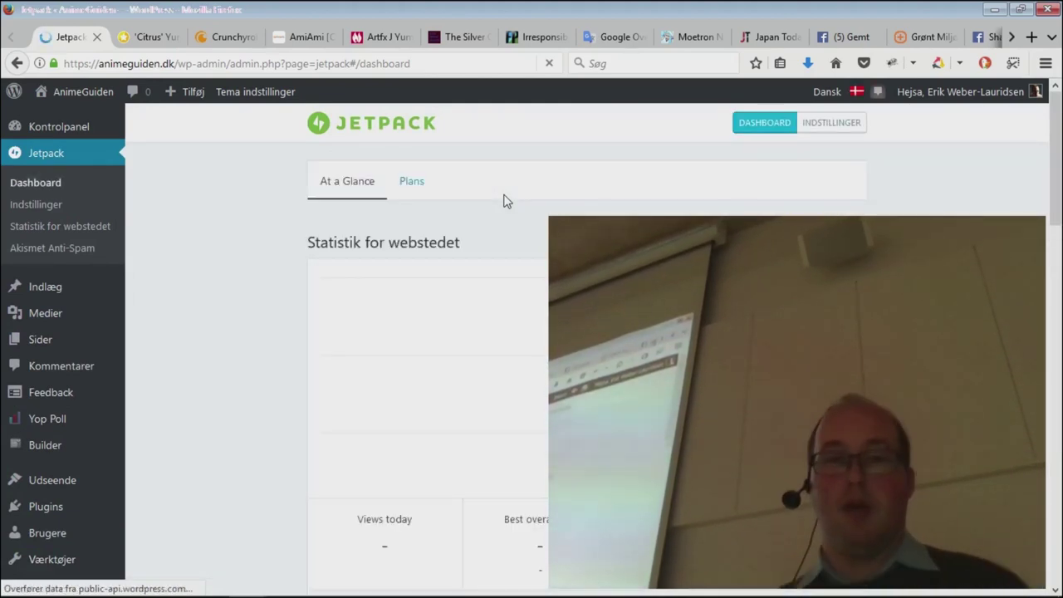
Step: Examine the site statistics, Protect, Backups, Spam Protection, Plugin Updates and Image Performance sections on AnimeGuiden's Jetpack dashboard
{"action": "scroll", "coordinate": [482, 424], "scroll_direction": "down", "scroll_amount": 3}
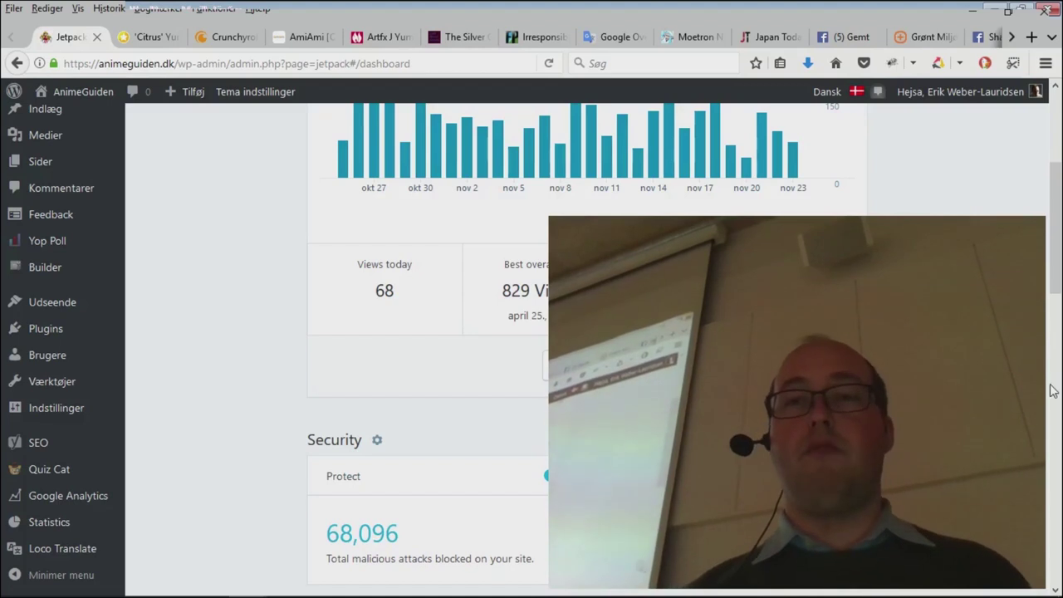
{"action": "scroll", "coordinate": [581, 348], "scroll_direction": "down", "scroll_amount": 3}
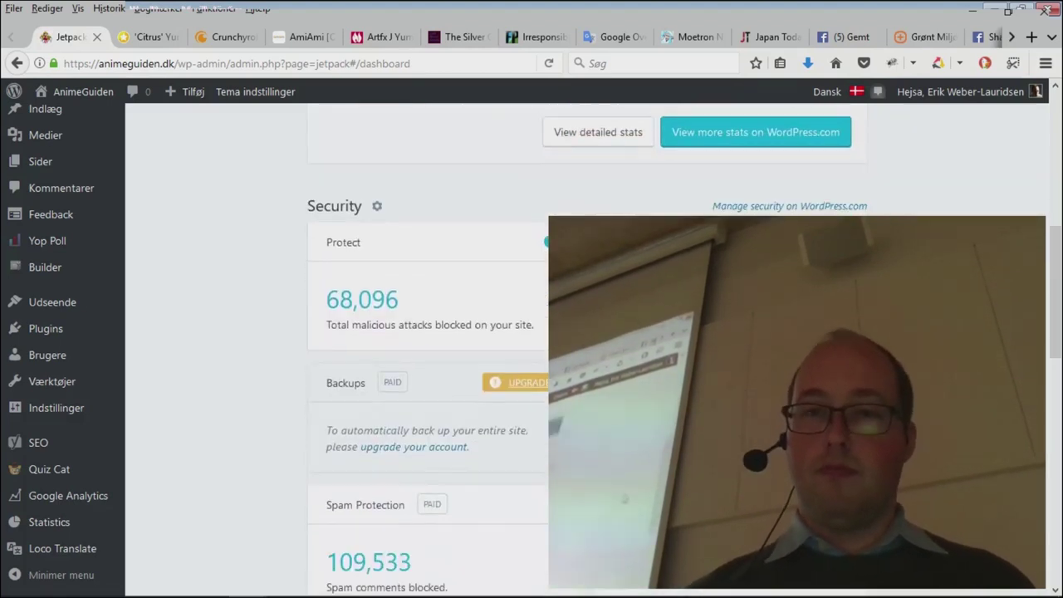
{"action": "scroll", "coordinate": [582, 349], "scroll_direction": "down", "scroll_amount": 1}
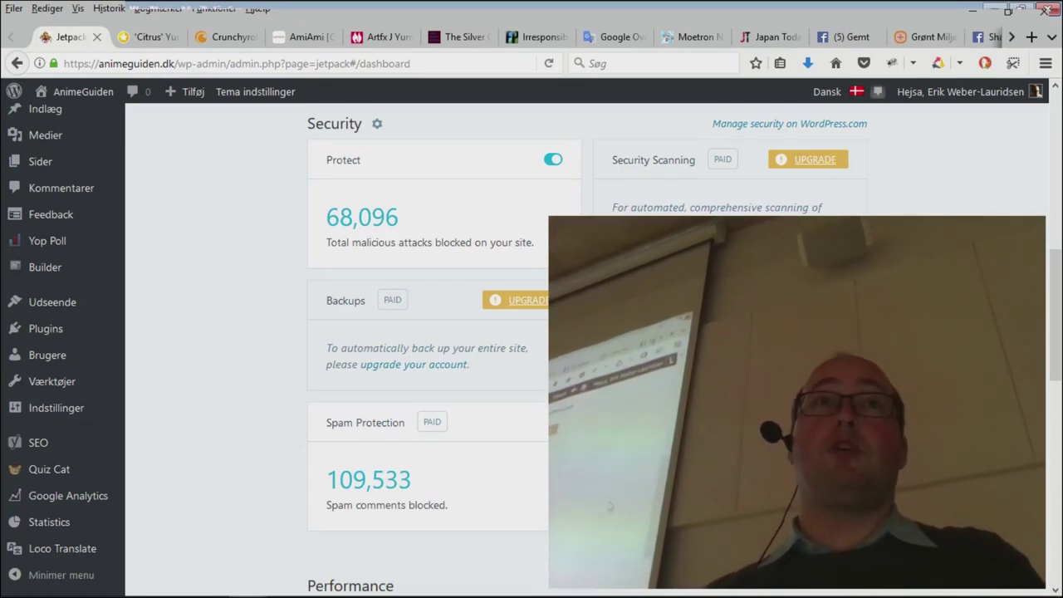
{"action": "scroll", "coordinate": [428, 349], "scroll_direction": "down", "scroll_amount": 3}
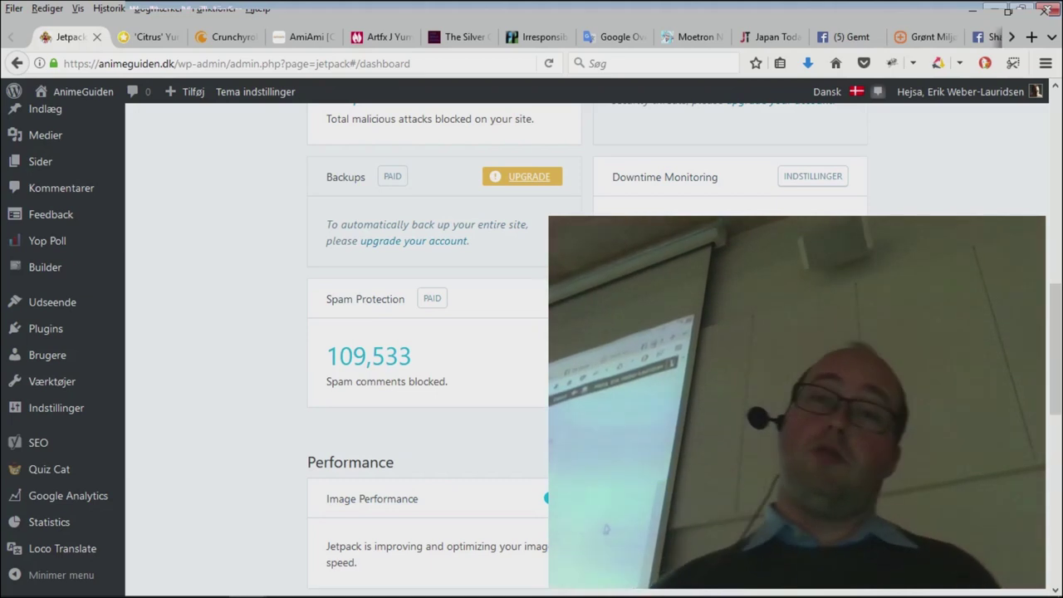
{"action": "scroll", "coordinate": [427, 348], "scroll_direction": "down", "scroll_amount": 3}
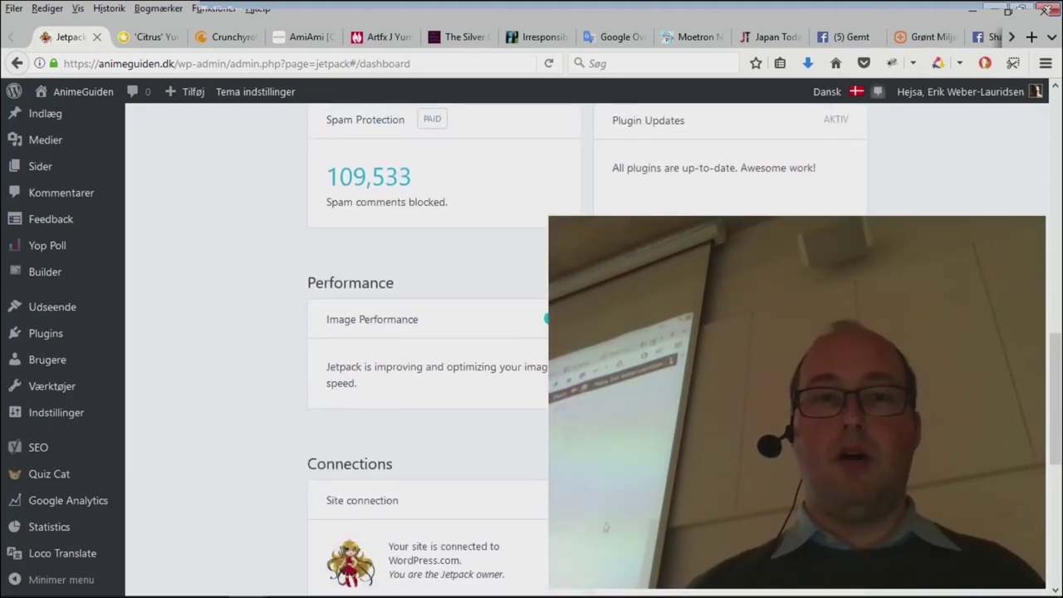
{"action": "scroll", "coordinate": [428, 349], "scroll_direction": "up", "scroll_amount": 1}
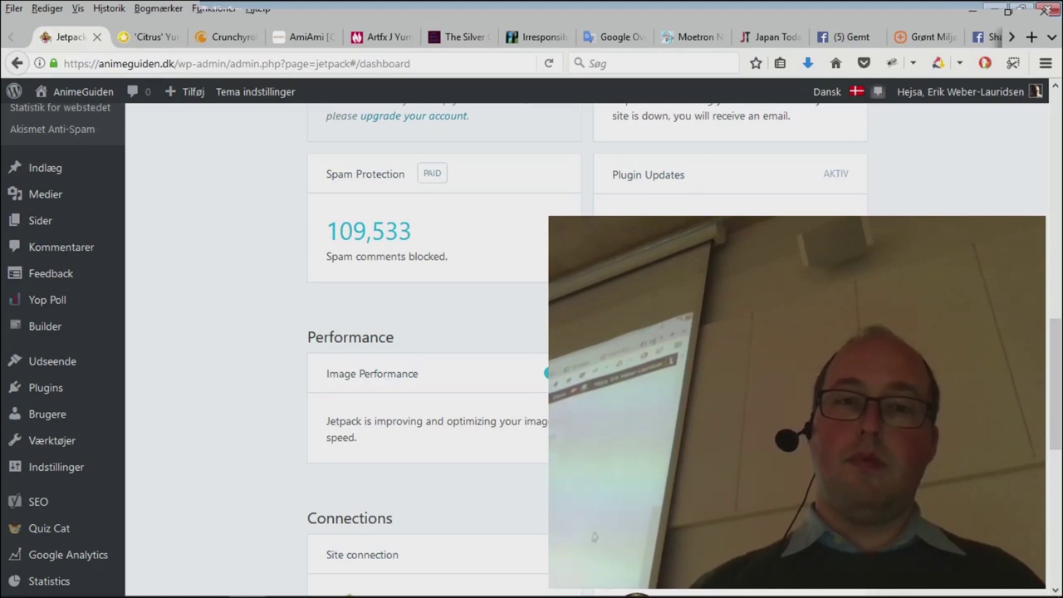
{"action": "scroll", "coordinate": [594, 537], "scroll_direction": "down", "scroll_amount": 1}
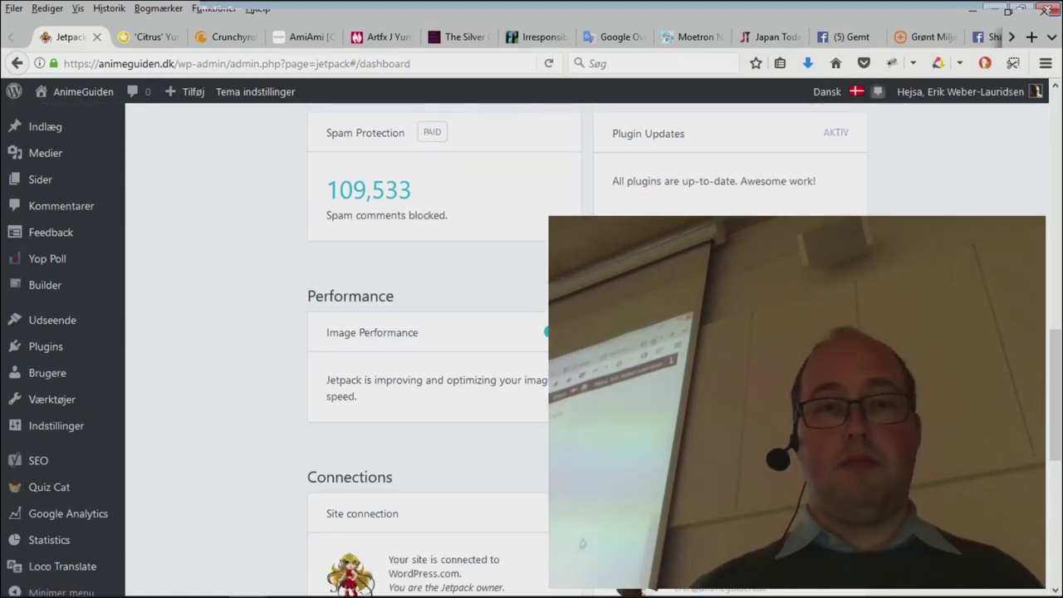
{"action": "scroll", "coordinate": [593, 537], "scroll_direction": "up", "scroll_amount": 2}
{"action": "scroll", "coordinate": [594, 536], "scroll_direction": "down", "scroll_amount": 2}
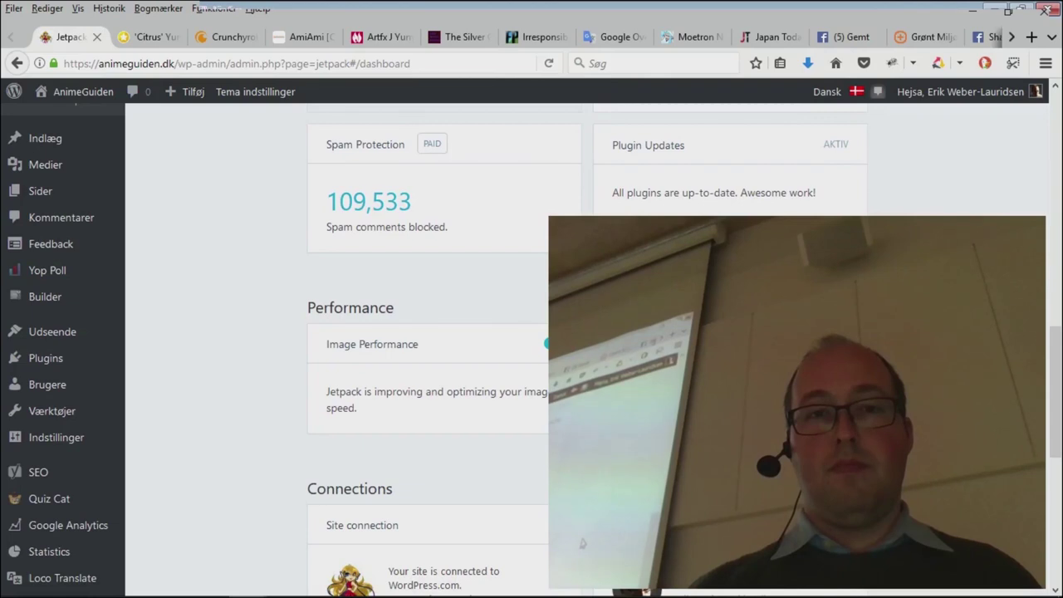
{"action": "scroll", "coordinate": [583, 543], "scroll_direction": "down", "scroll_amount": 2}
{"action": "scroll", "coordinate": [582, 543], "scroll_direction": "up", "scroll_amount": 2}
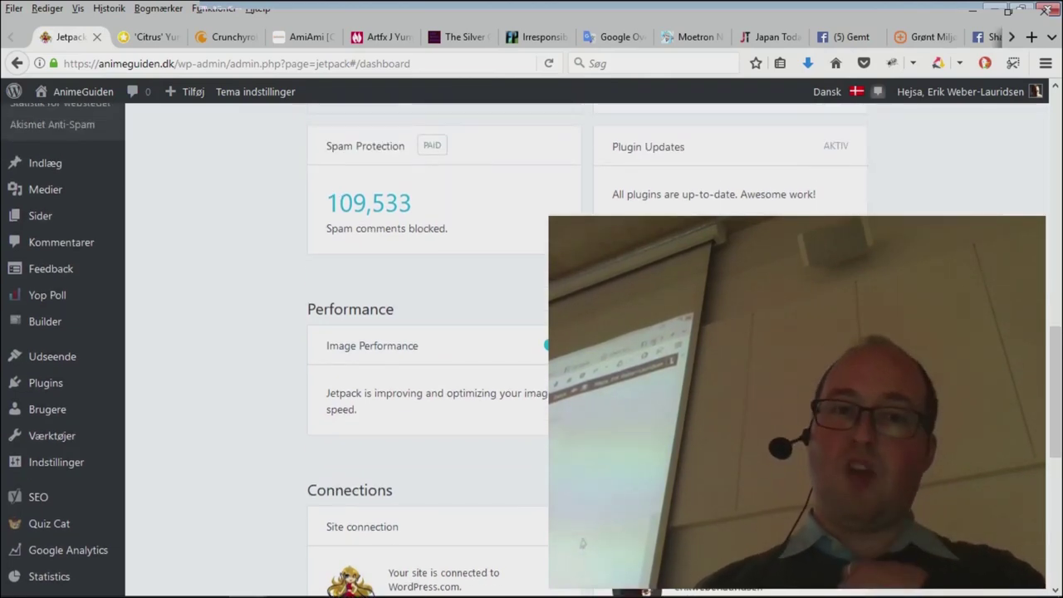
{"action": "scroll", "coordinate": [582, 543], "scroll_direction": "down", "scroll_amount": 1}
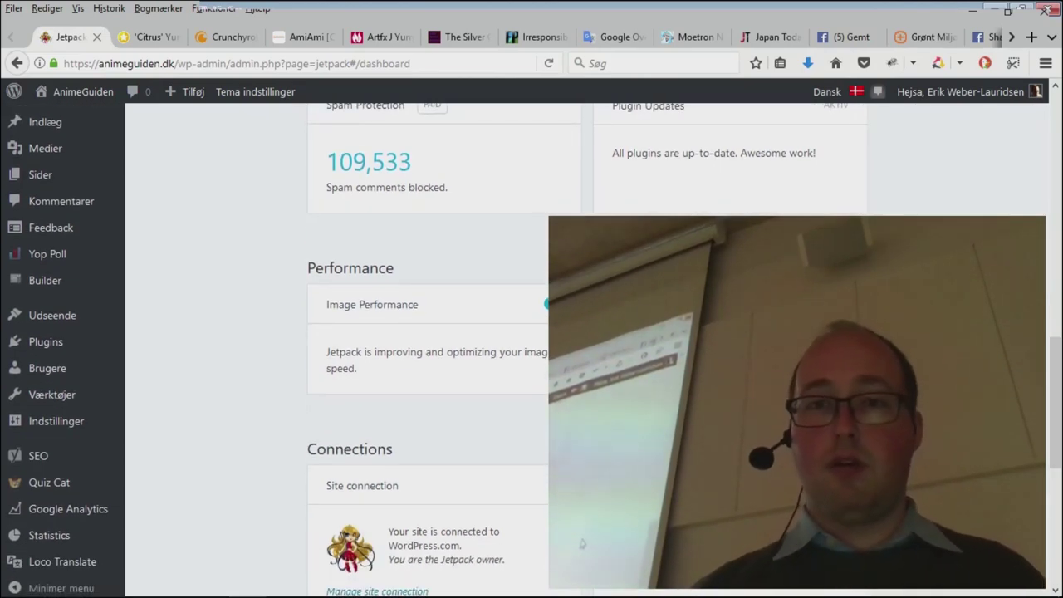
{"action": "scroll", "coordinate": [578, 551], "scroll_direction": "up", "scroll_amount": 4}
Step: Look through the Connections and support sections at the end of AnimeGuiden's Jetpack dashboard
{"action": "scroll", "coordinate": [578, 552], "scroll_direction": "down", "scroll_amount": 7}
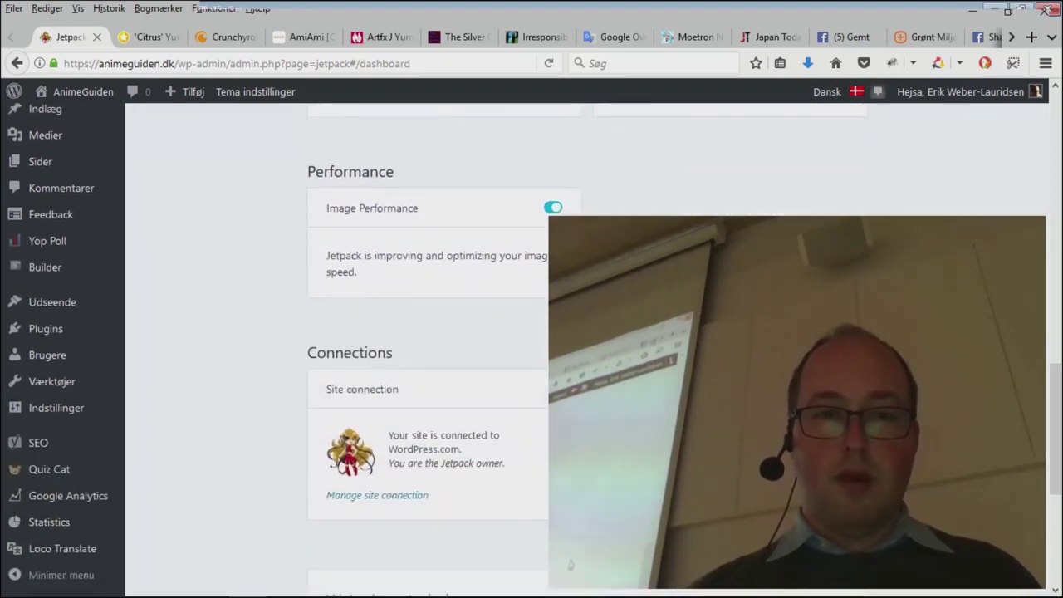
{"action": "scroll", "coordinate": [570, 565], "scroll_direction": "down", "scroll_amount": 3}
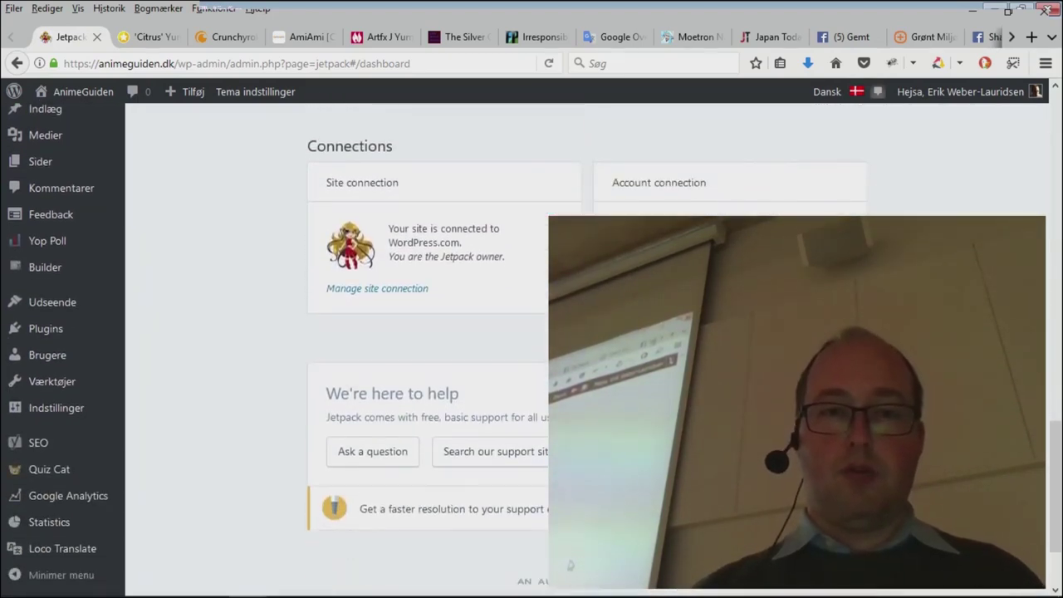
{"action": "scroll", "coordinate": [570, 565], "scroll_direction": "down", "scroll_amount": 3}
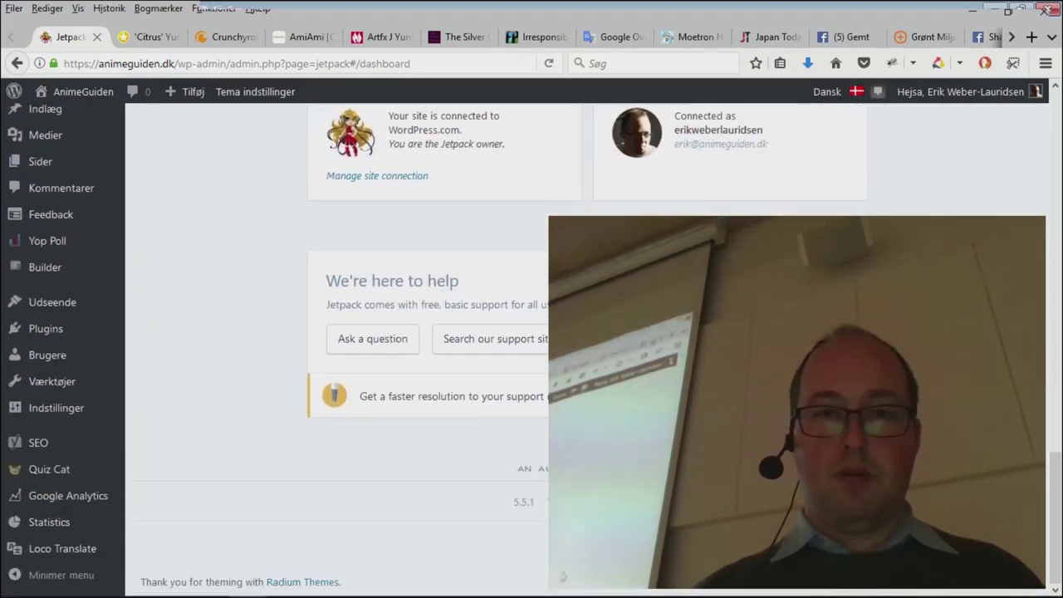
{"action": "scroll", "coordinate": [562, 576], "scroll_direction": "up", "scroll_amount": 2}
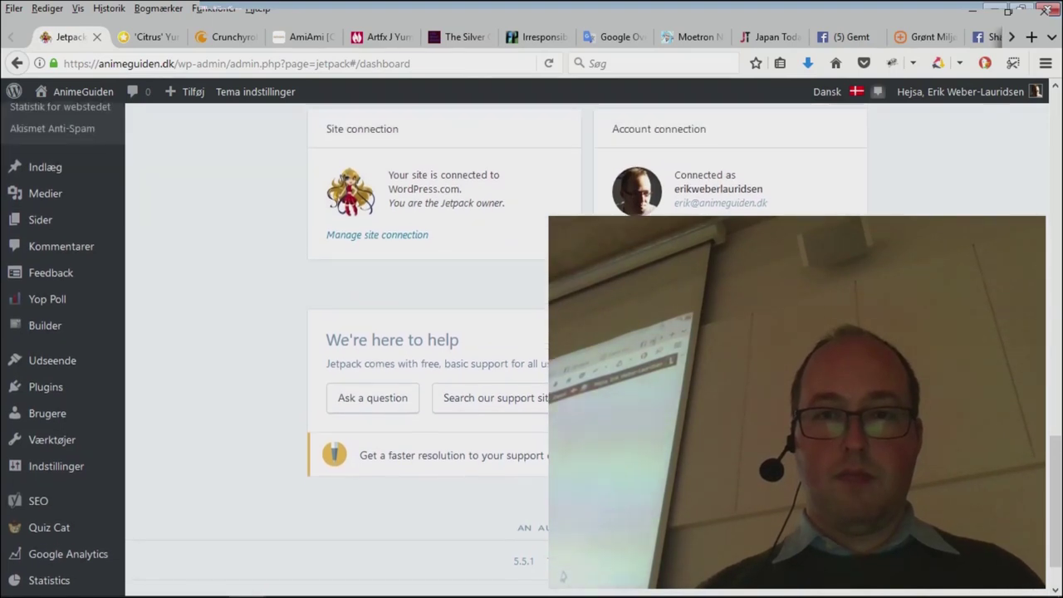
{"action": "scroll", "coordinate": [562, 576], "scroll_direction": "down", "scroll_amount": 2}
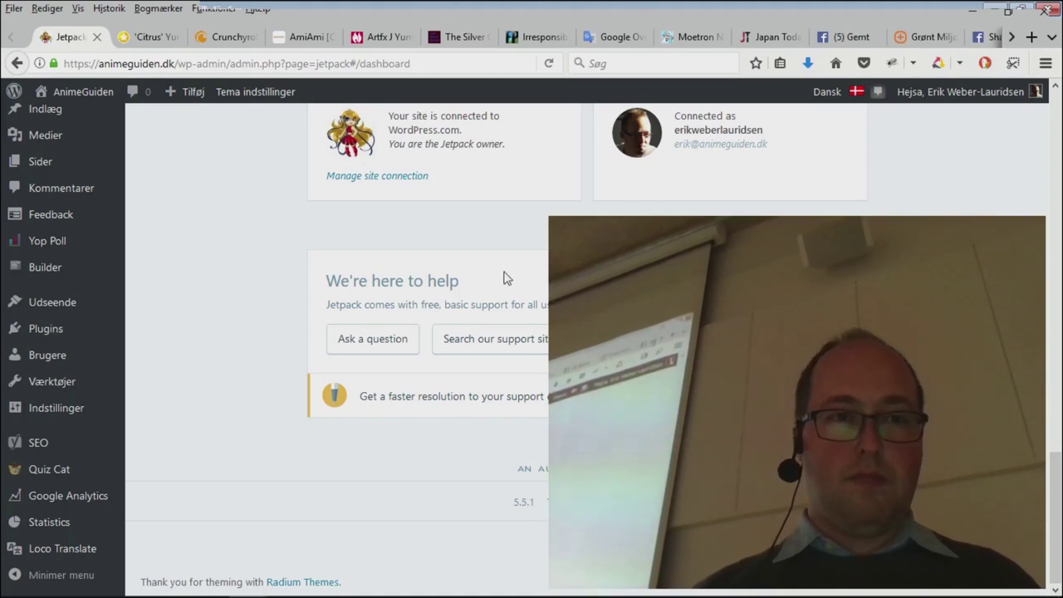
Step: Open AnimeGuiden's Jetpack settings and look through the Writing options, including theme enhancements and Post by email
{"action": "scroll", "coordinate": [375, 368], "scroll_direction": "up", "scroll_amount": 15}
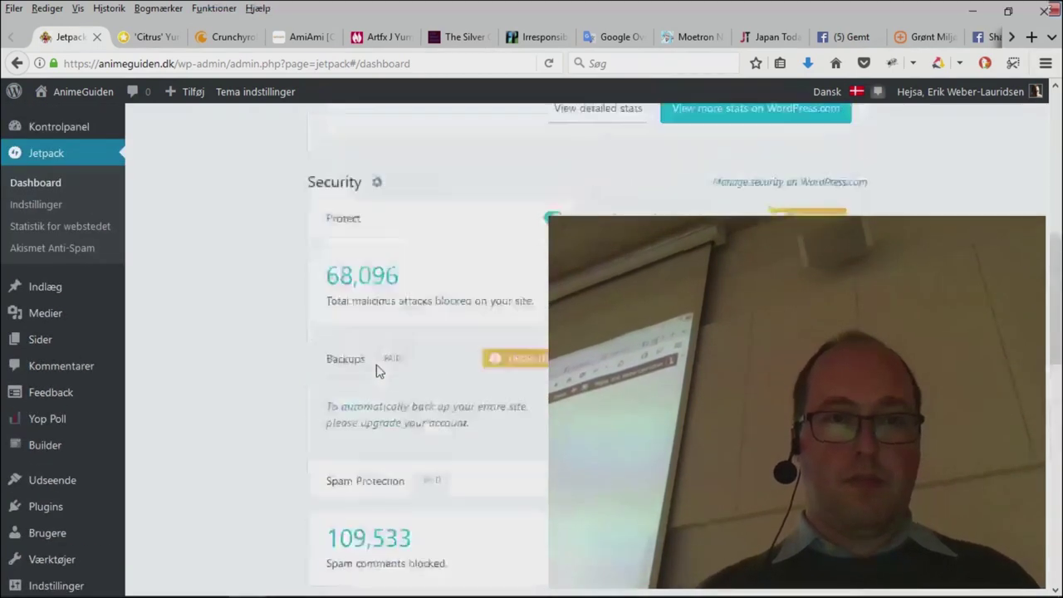
{"action": "left_click", "coordinate": [106, 205]}
{"action": "scroll", "coordinate": [249, 352], "scroll_direction": "down", "scroll_amount": 9}
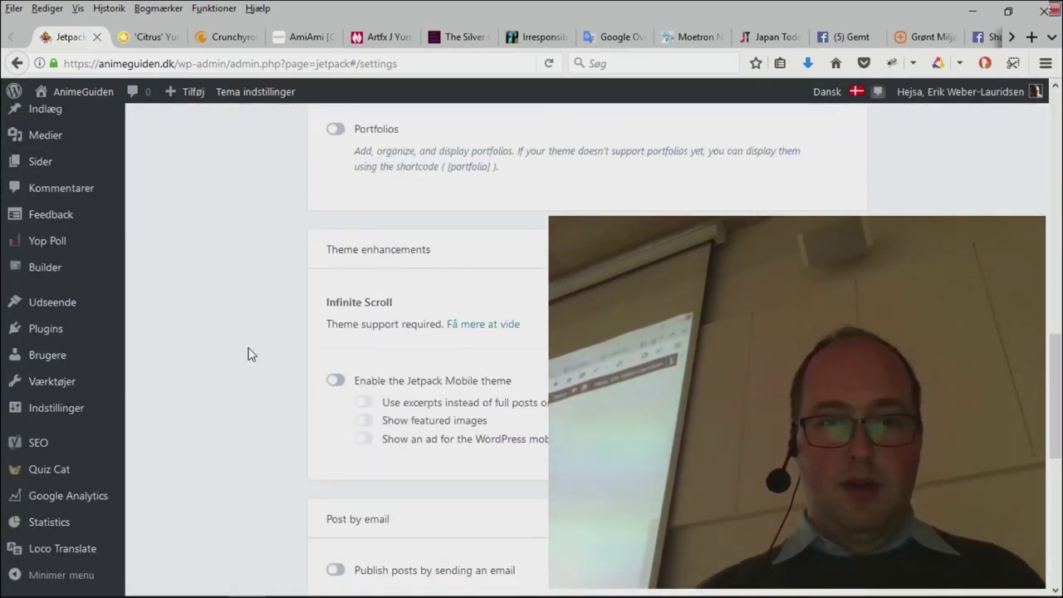
{"action": "scroll", "coordinate": [248, 354], "scroll_direction": "down", "scroll_amount": 5}
{"action": "scroll", "coordinate": [248, 354], "scroll_direction": "up", "scroll_amount": 15}
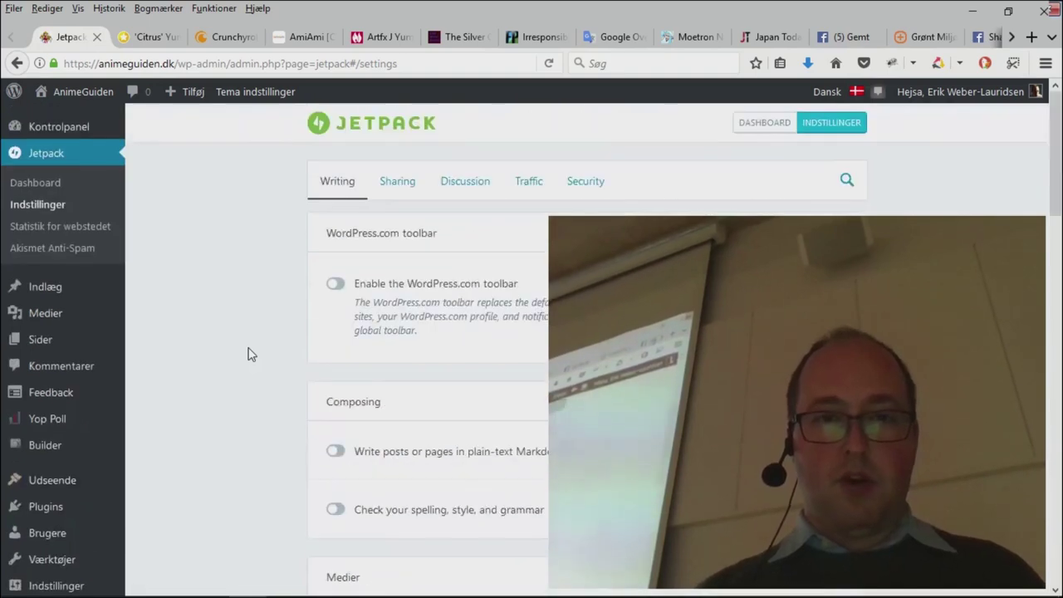
Step: Open Jetpack's Sharing settings and turn automatic sharing of posts to social networks off and back on
{"action": "left_click", "coordinate": [406, 198]}
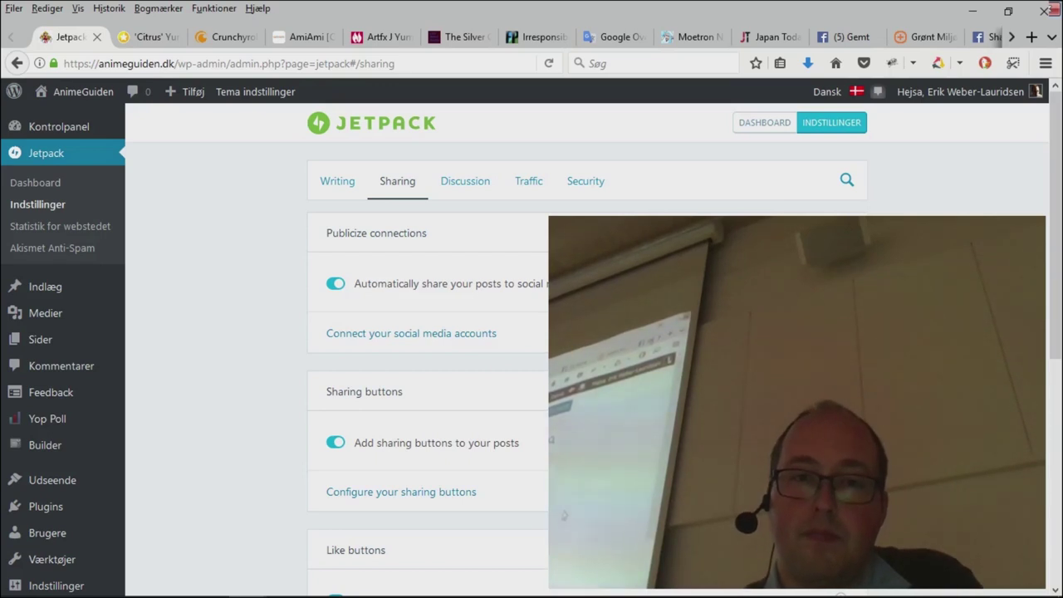
{"action": "scroll", "coordinate": [531, 349], "scroll_direction": "down", "scroll_amount": 3}
{"action": "left_click", "coordinate": [437, 163]}
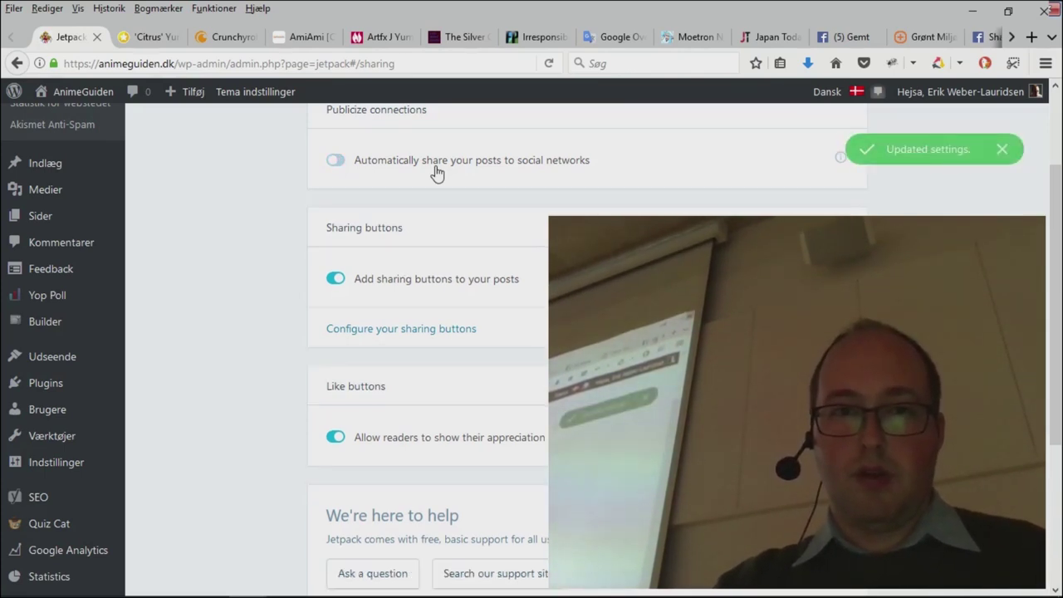
{"action": "left_click", "coordinate": [435, 167]}
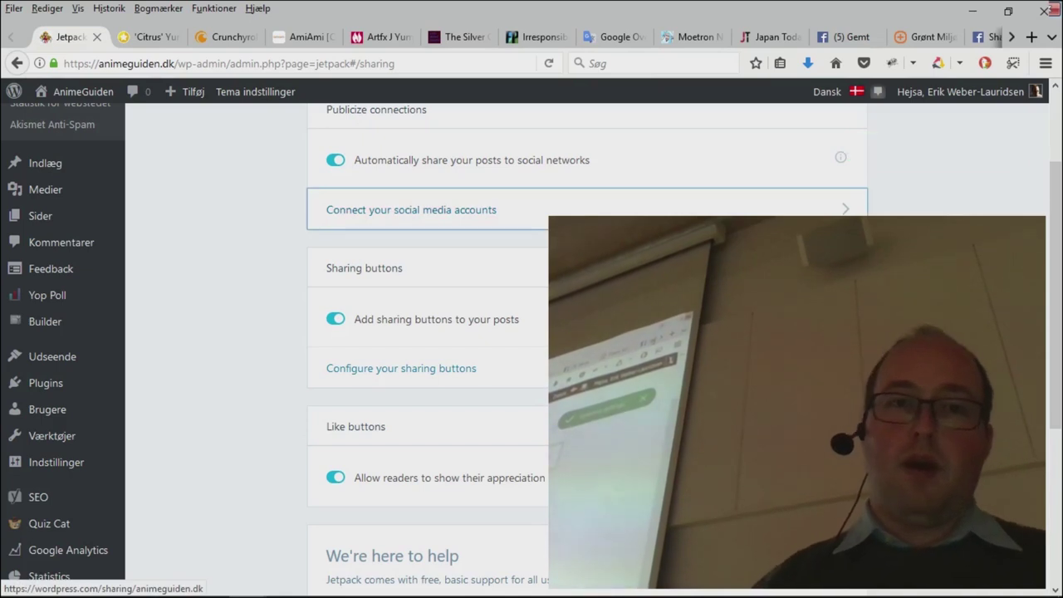
Step: Open the page for connecting AnimeGuiden's social media accounts and return from the WordPress.com login page to the Sharing settings
{"action": "left_click", "coordinate": [842, 211]}
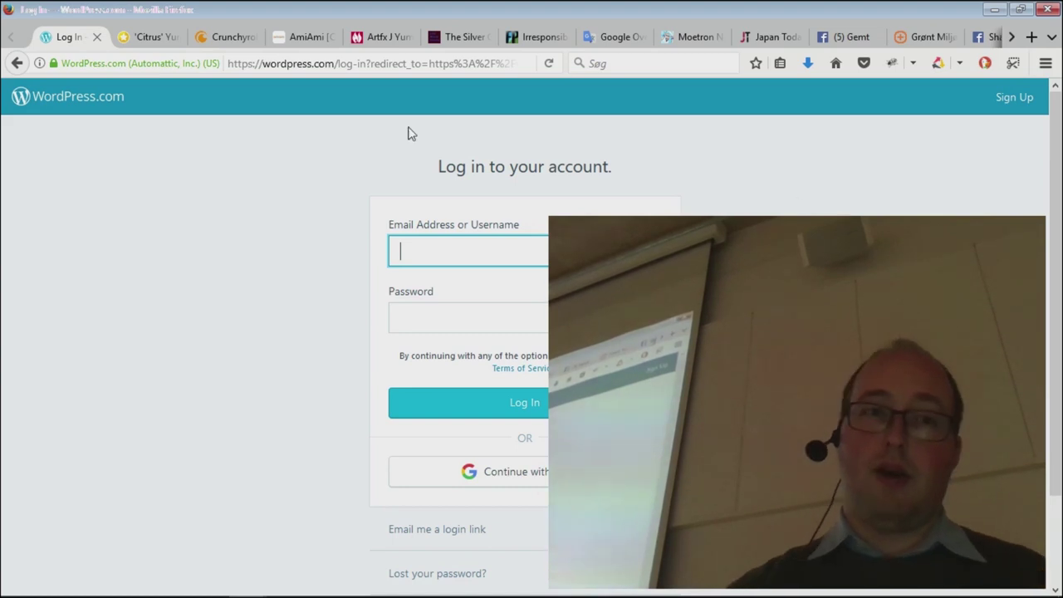
{"action": "left_click", "coordinate": [17, 63]}
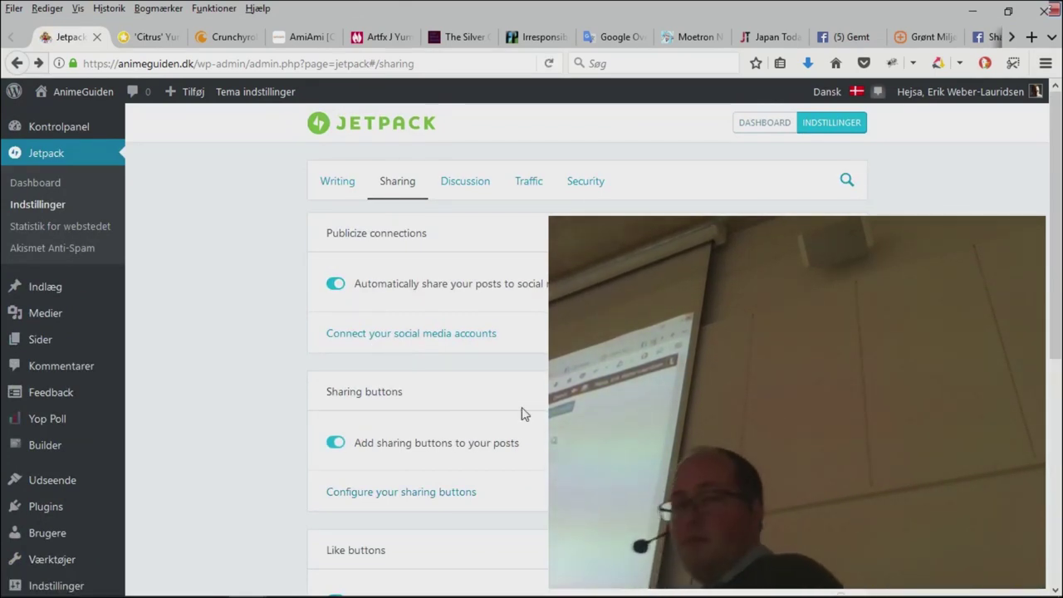
Step: Switch to the Chrome window and open the admin dashboard of the iul.dk site from its WordPress introduction course post
{"action": "key", "text": "alt+Tab"}
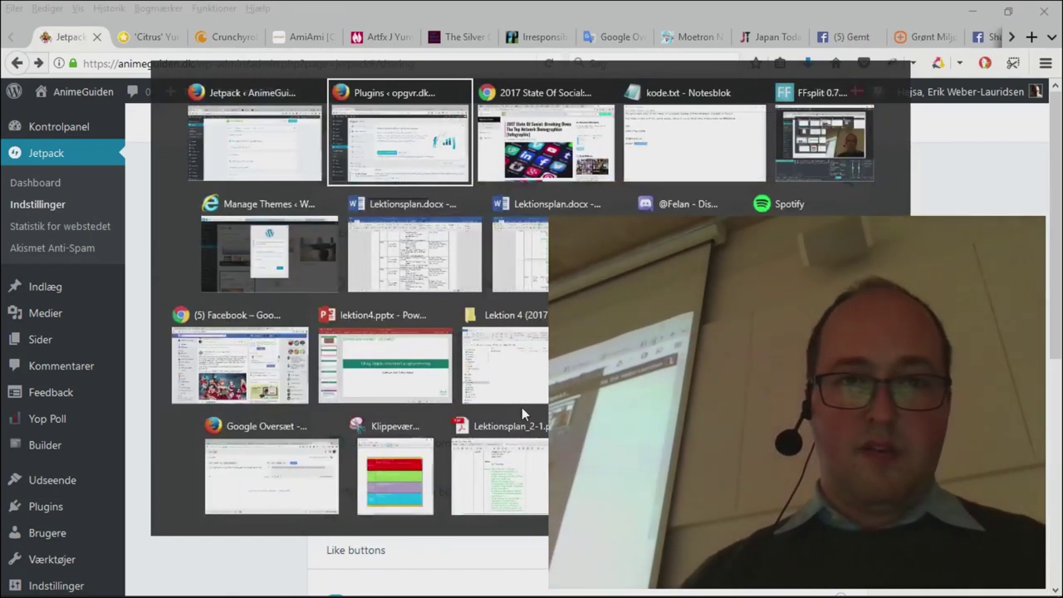
{"action": "key", "text": "alt+Tab"}
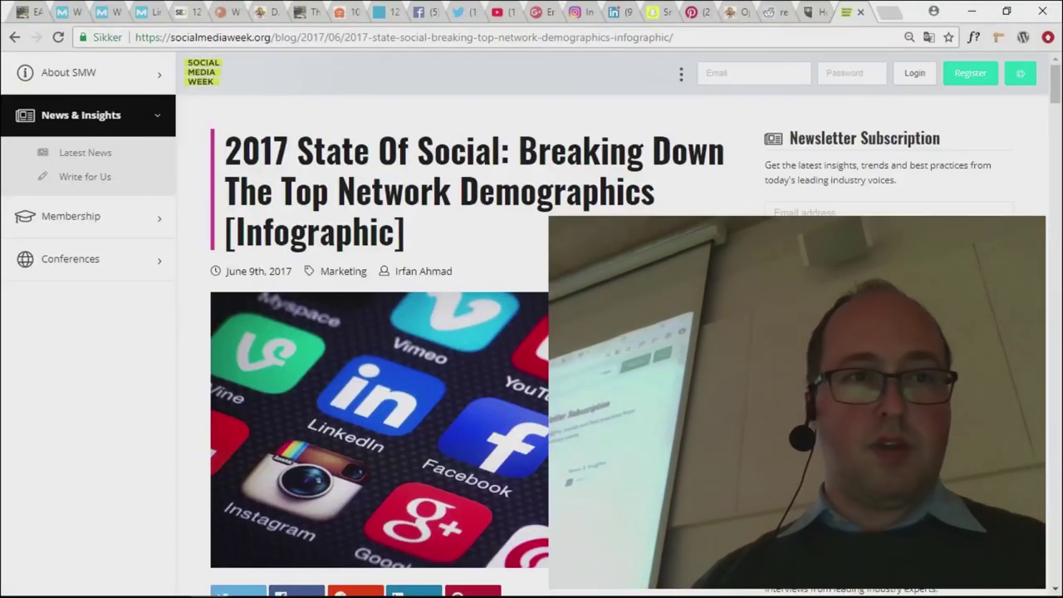
{"action": "key", "text": "alt+Tab"}
{"action": "mouse_move", "coordinate": [50, 68]}
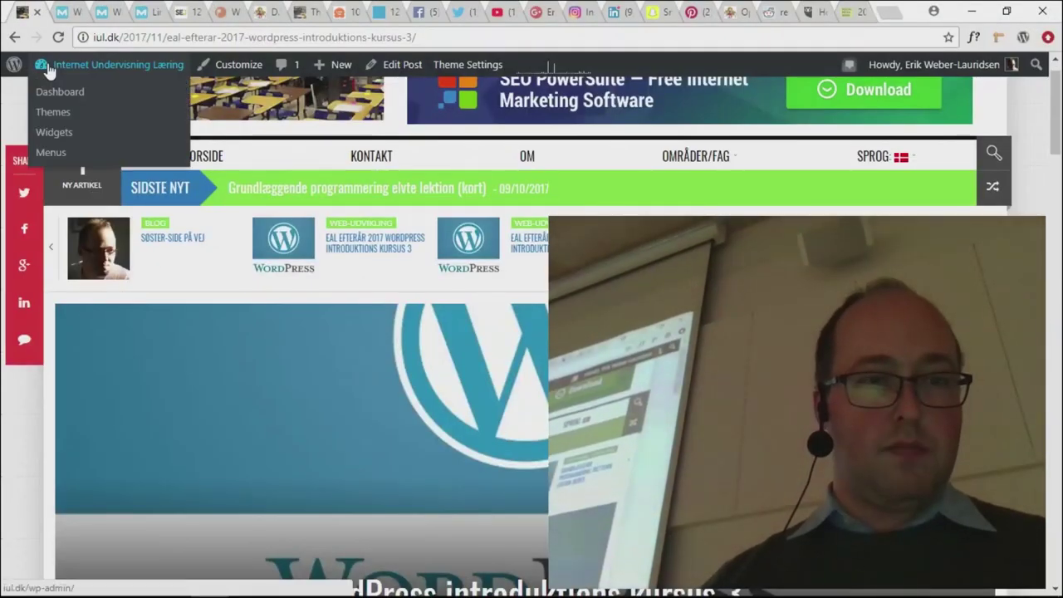
{"action": "left_click", "coordinate": [48, 91]}
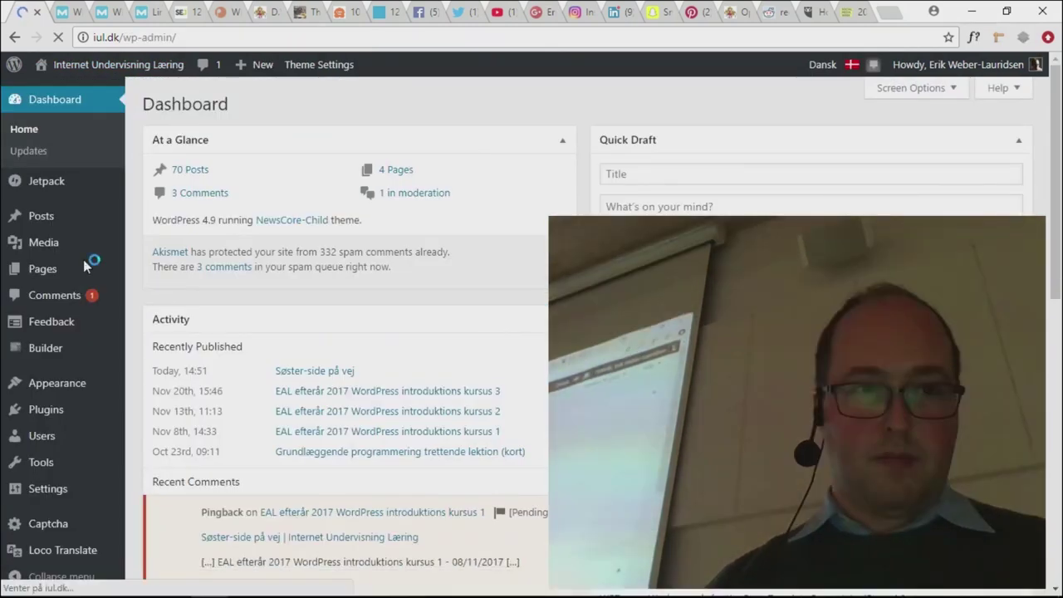
Step: Open iul.dk's Jetpack Sharing settings and the page for connecting its social media accounts
{"action": "left_click", "coordinate": [60, 189]}
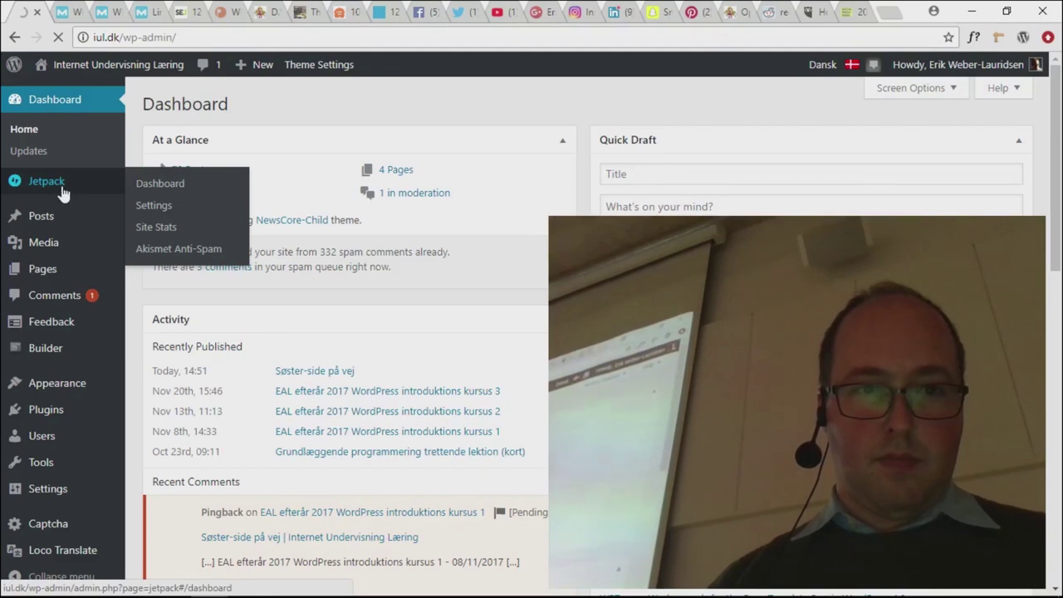
{"action": "left_click", "coordinate": [34, 177]}
{"action": "left_click", "coordinate": [379, 210]}
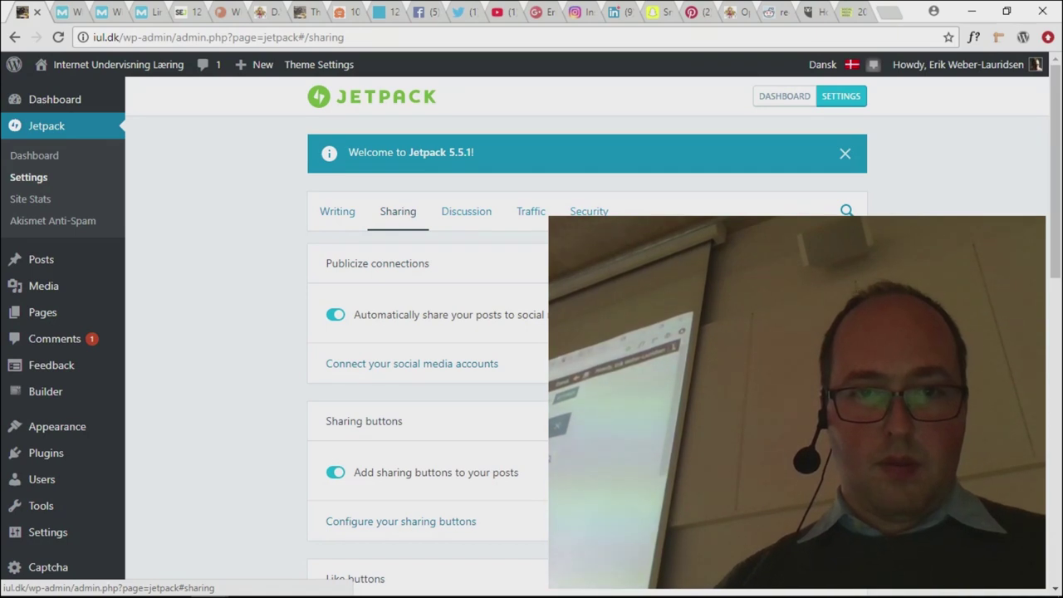
{"action": "left_click", "coordinate": [471, 366]}
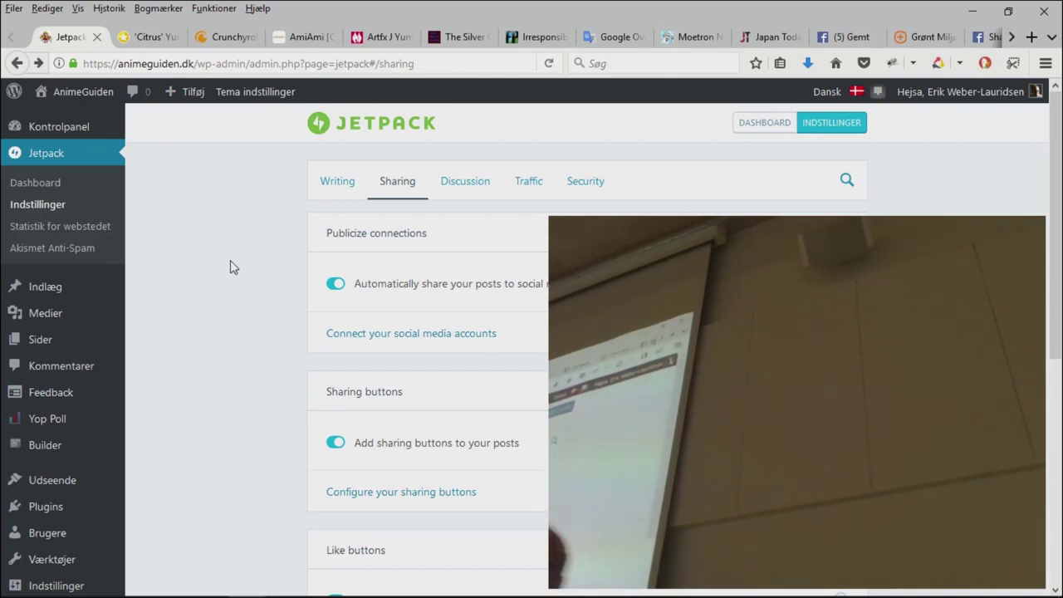
Step: Switch to the Chrome window and examine the WordPress course post shared automatically on iul.dk's Facebook page
{"action": "key", "text": "alt+Tab"}
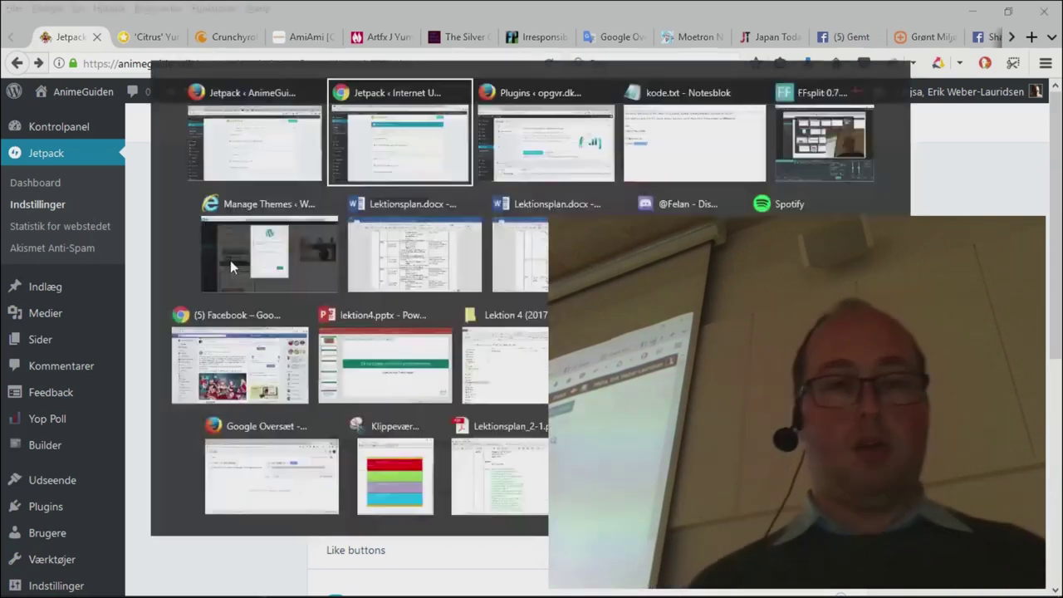
{"action": "key", "text": "alt+Tab"}
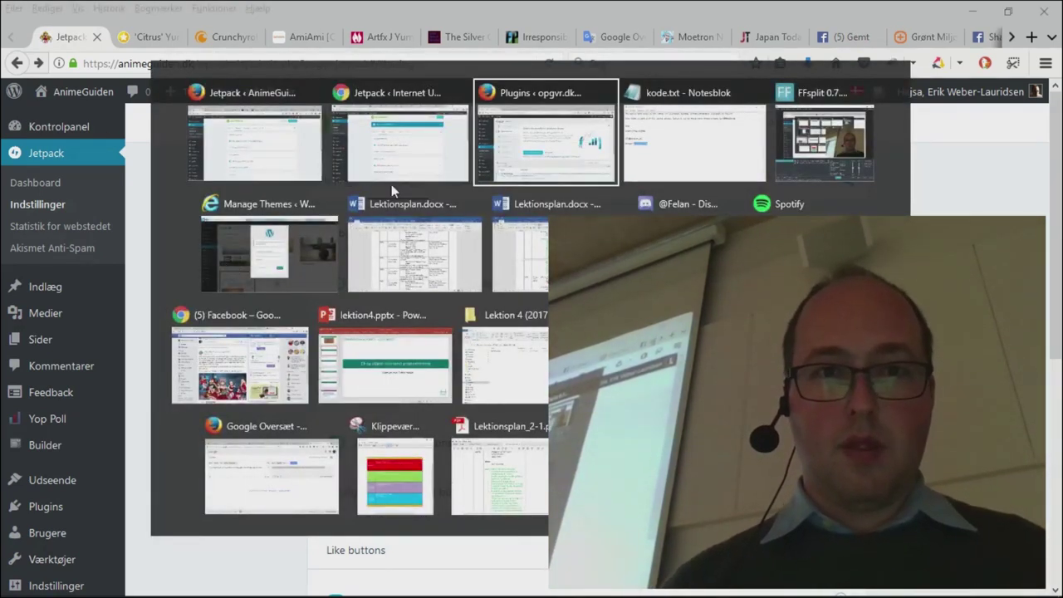
{"action": "left_click", "coordinate": [411, 125]}
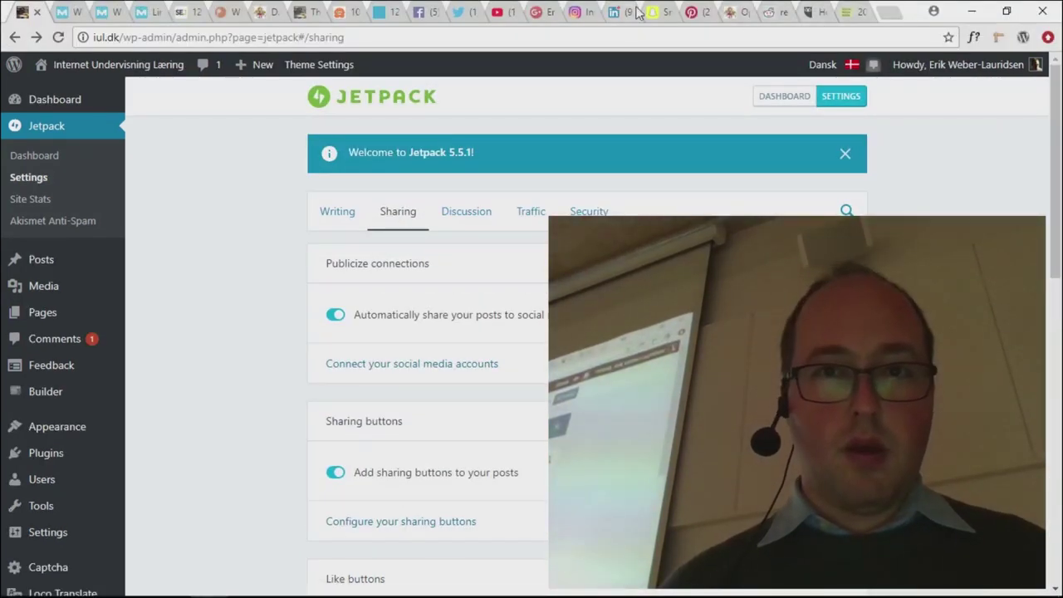
{"action": "left_click", "coordinate": [426, 11]}
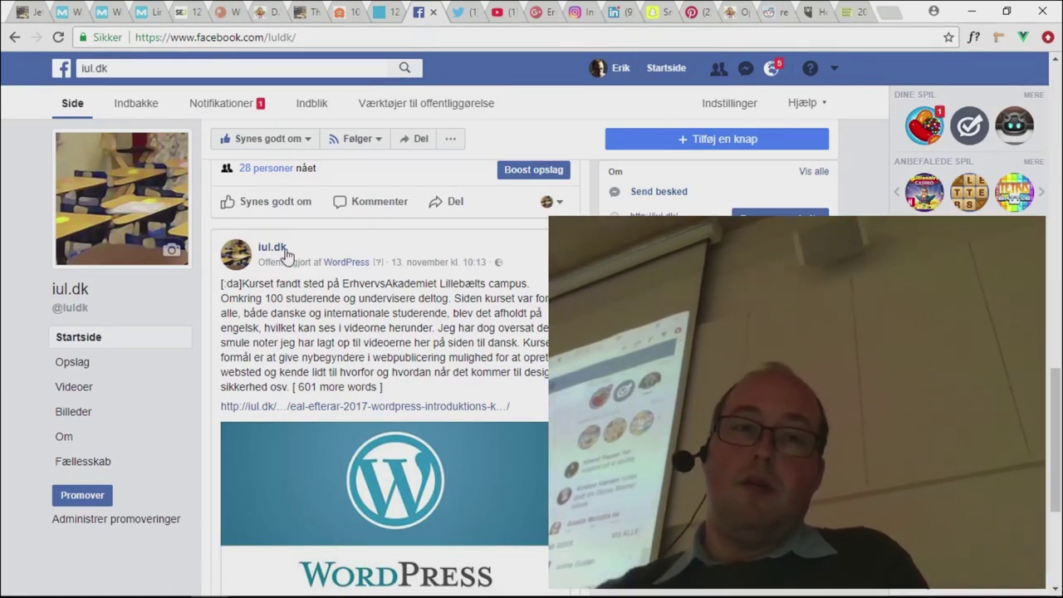
{"action": "mouse_move", "coordinate": [273, 258]}
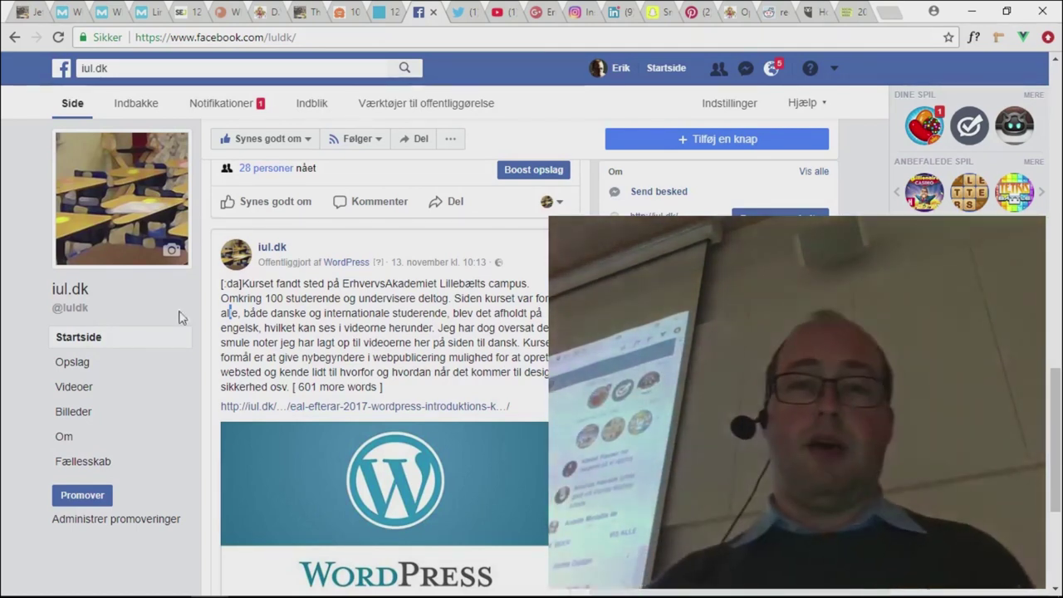
Step: Return to AnimeGuiden's Jetpack Sharing settings in Firefox and review the sharing button and like button options
{"action": "key", "text": "alt+Tab"}
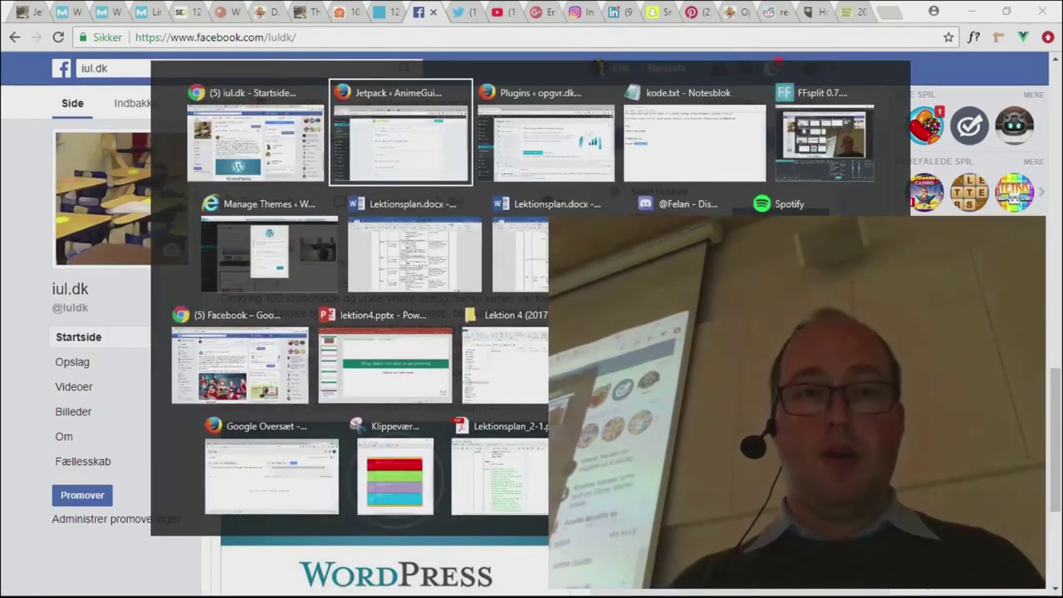
{"action": "scroll", "coordinate": [357, 332], "scroll_direction": "down", "scroll_amount": 5}
{"action": "scroll", "coordinate": [426, 335], "scroll_direction": "up", "scroll_amount": 3}
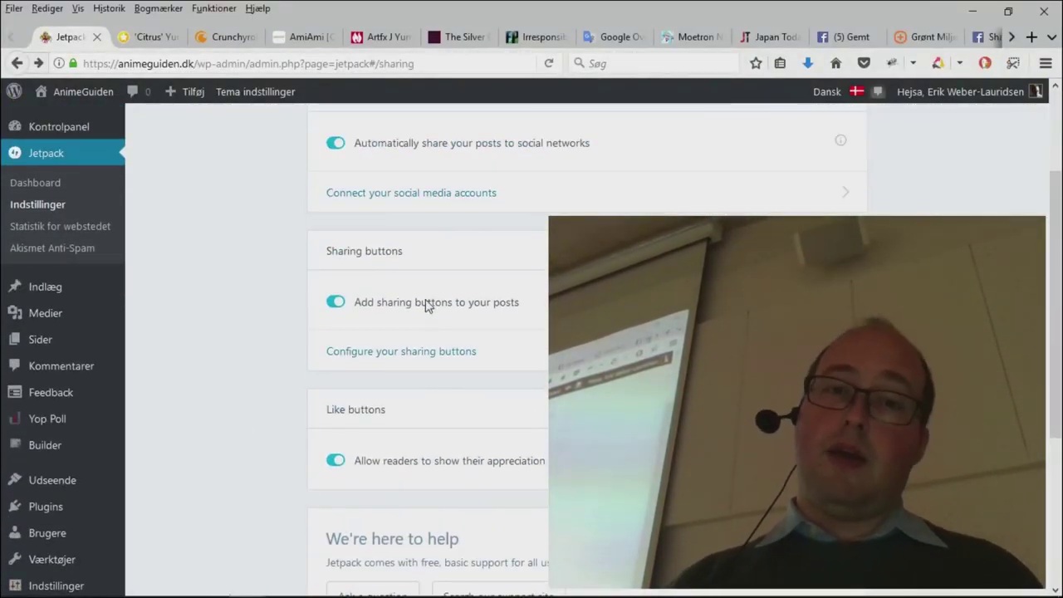
{"action": "scroll", "coordinate": [426, 307], "scroll_direction": "up", "scroll_amount": 1}
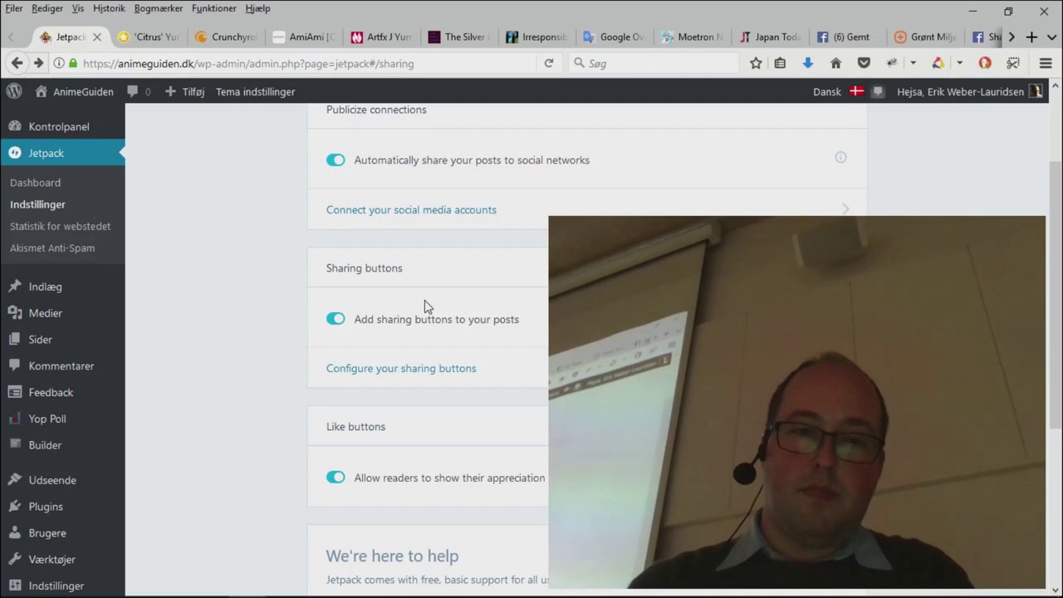
{"action": "scroll", "coordinate": [425, 306], "scroll_direction": "down", "scroll_amount": 5}
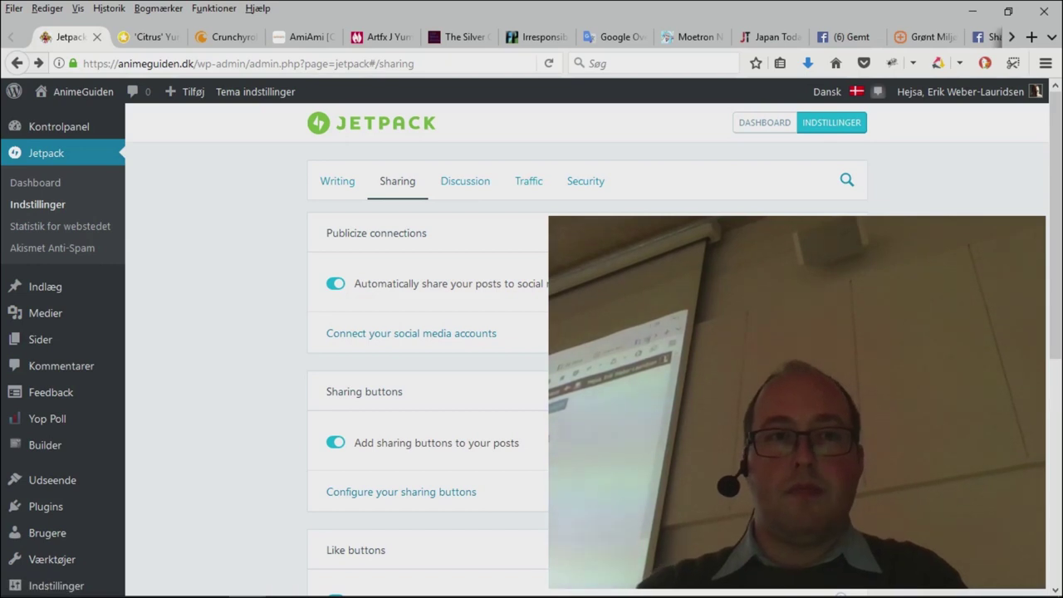
Step: Switch to the opgvr.dk Firefox window, view the Yoast SEO page on WordPress.org and return to the site's installed plugins
{"action": "key", "text": "alt+Tab"}
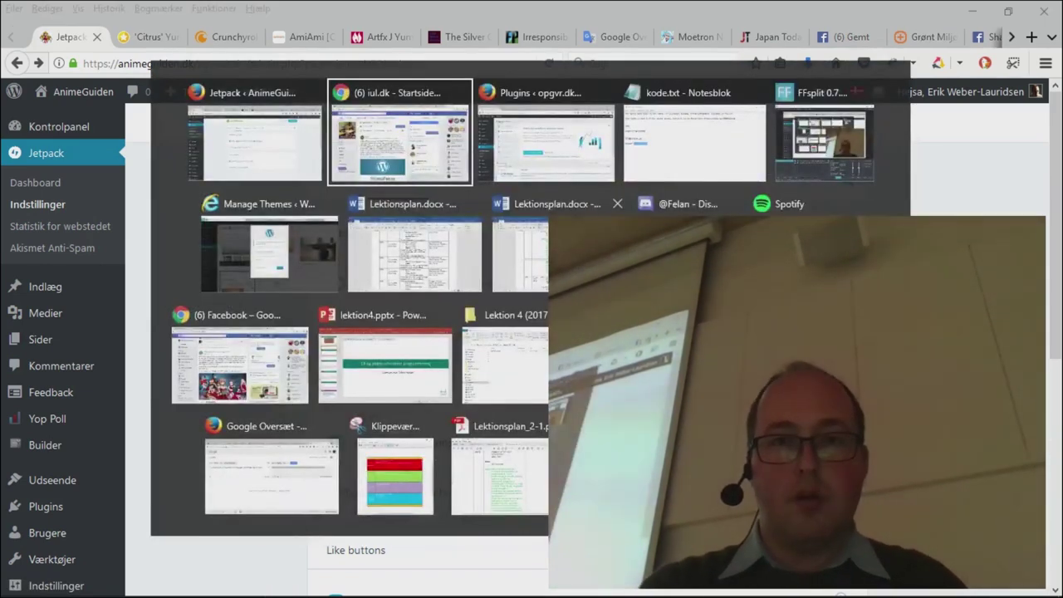
{"action": "key", "text": "alt+Tab"}
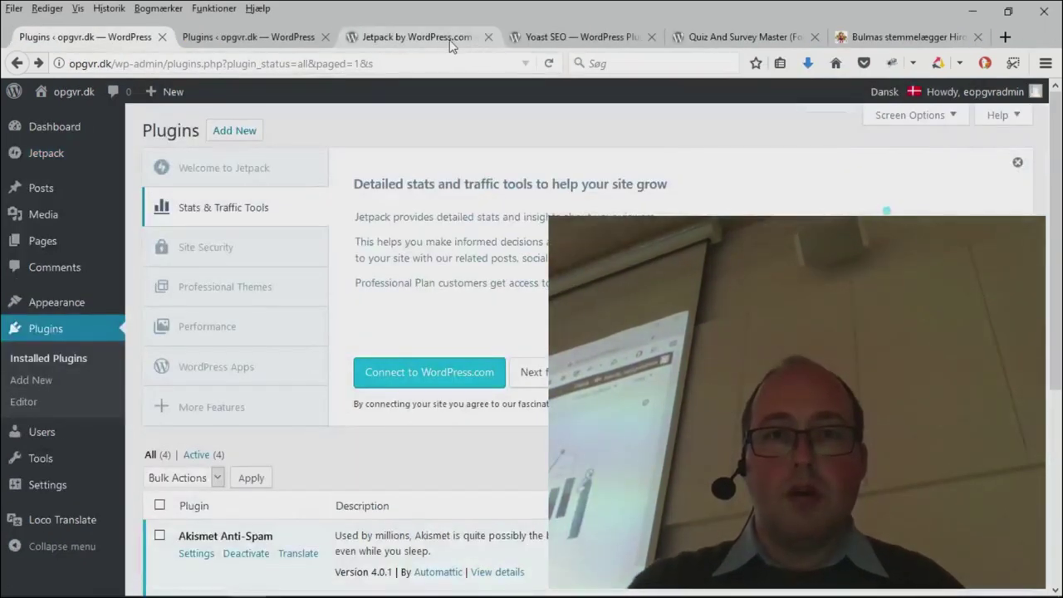
{"action": "left_click", "coordinate": [579, 37]}
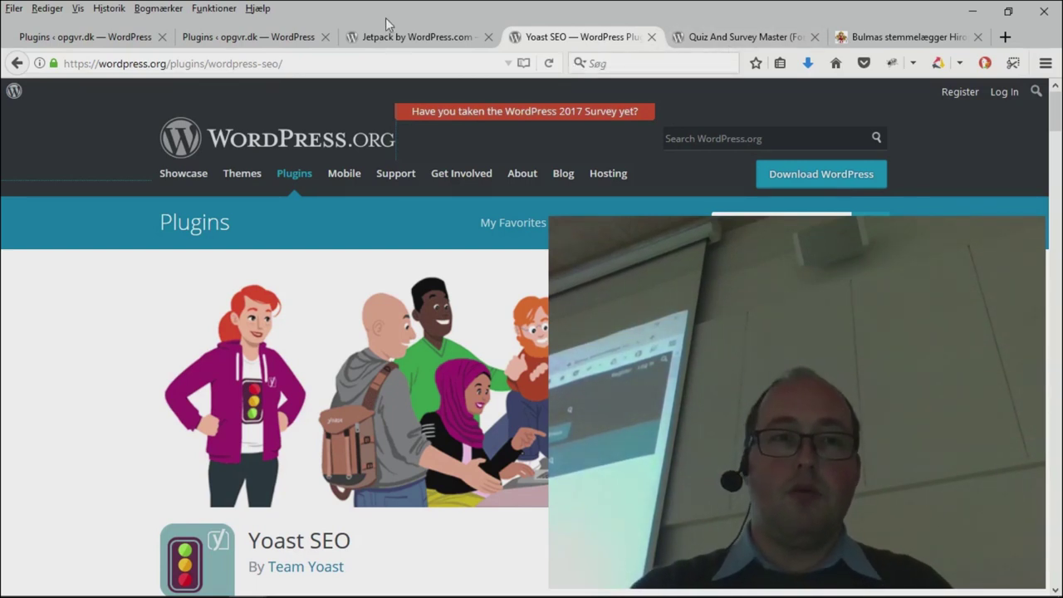
{"action": "left_click", "coordinate": [71, 37]}
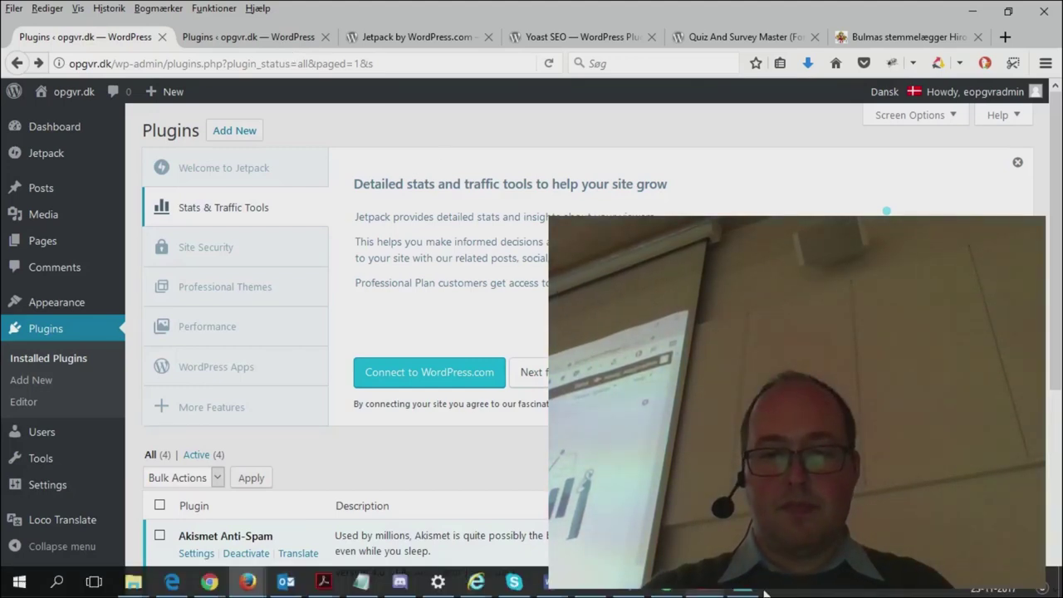